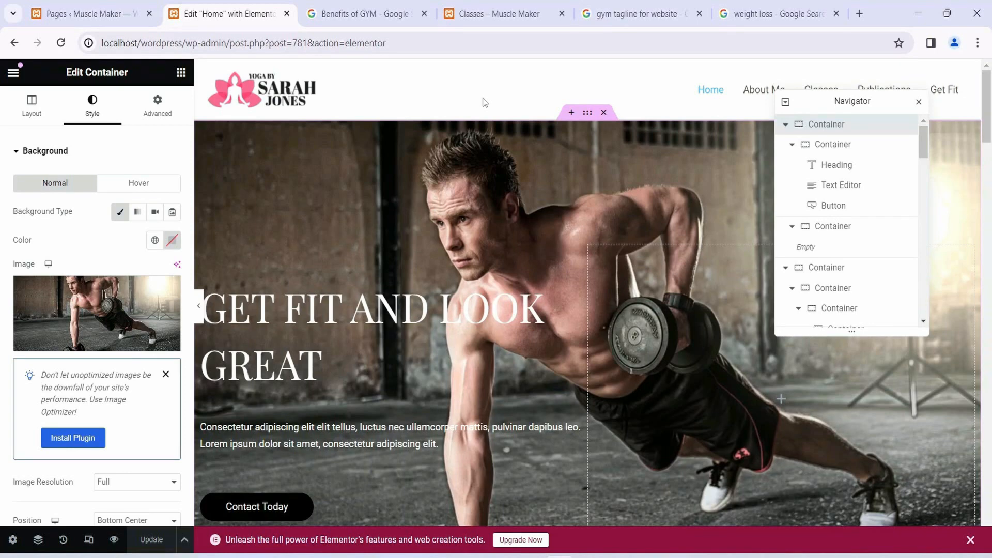
- Review the Home page's sections from the hero through to the join section, moving the Navigator clear of the site menu
{"action": "scroll", "coordinate": [505, 127], "scroll_direction": "down", "scroll_amount": 3}
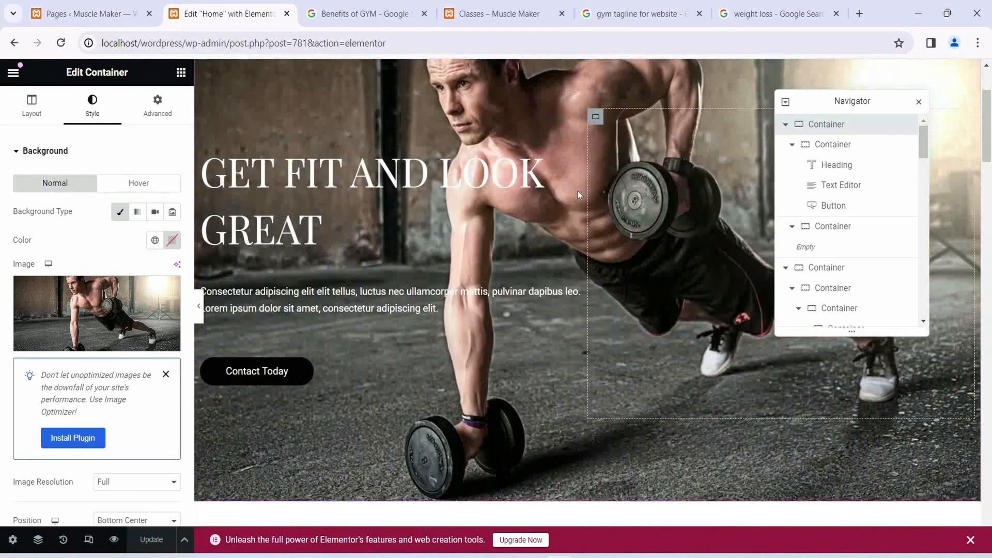
{"action": "scroll", "coordinate": [727, 160], "scroll_direction": "down", "scroll_amount": 1}
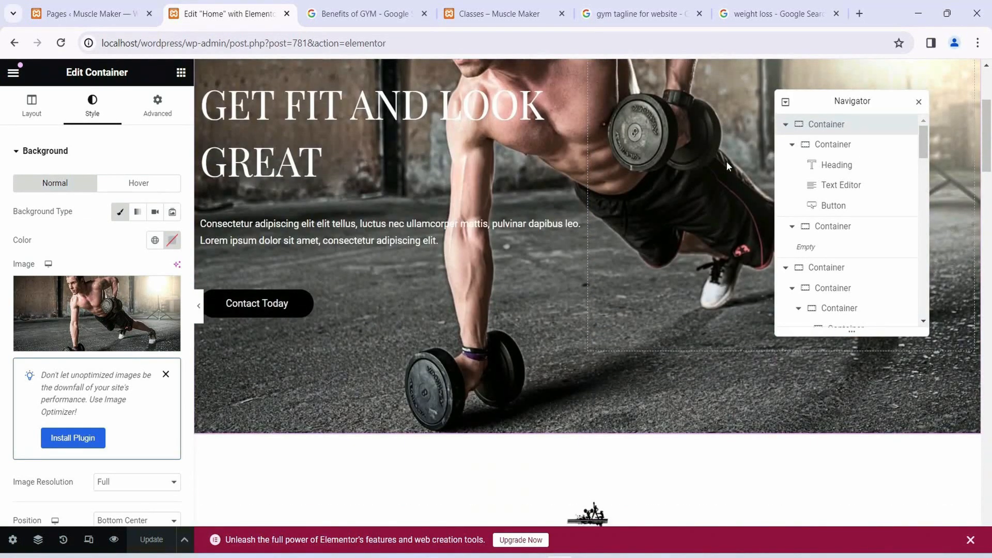
{"action": "scroll", "coordinate": [726, 160], "scroll_direction": "down", "scroll_amount": 3}
{"action": "scroll", "coordinate": [727, 163], "scroll_direction": "down", "scroll_amount": 5}
{"action": "scroll", "coordinate": [649, 202], "scroll_direction": "up", "scroll_amount": 2}
{"action": "scroll", "coordinate": [554, 306], "scroll_direction": "down", "scroll_amount": 10}
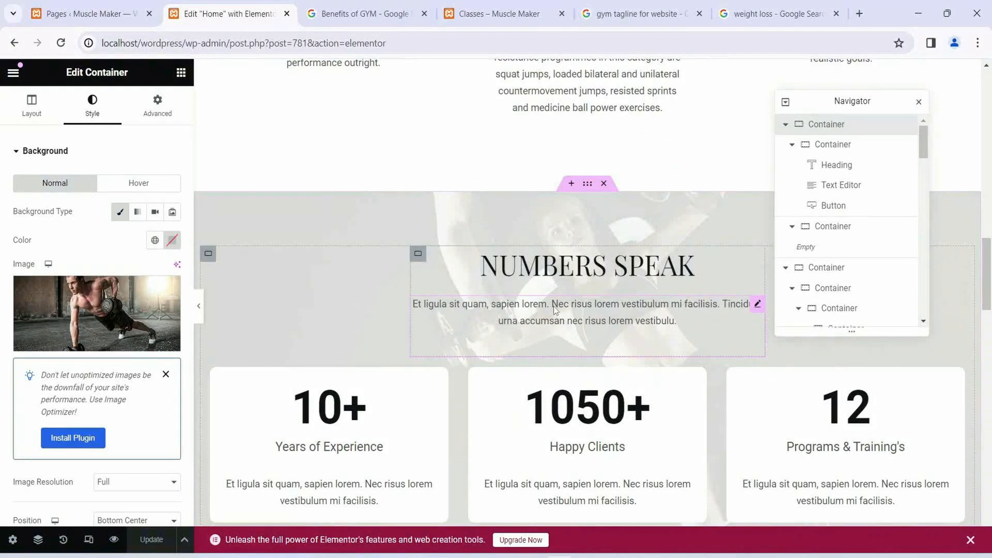
{"action": "scroll", "coordinate": [554, 306], "scroll_direction": "down", "scroll_amount": 10}
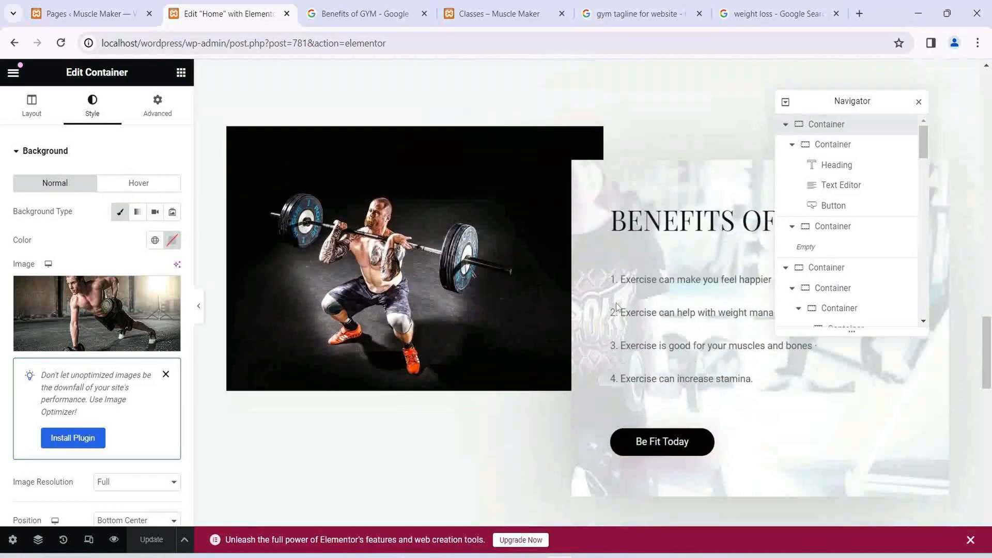
{"action": "scroll", "coordinate": [683, 257], "scroll_direction": "down", "scroll_amount": 10}
{"action": "scroll", "coordinate": [683, 259], "scroll_direction": "down", "scroll_amount": 3}
{"action": "scroll", "coordinate": [680, 264], "scroll_direction": "up", "scroll_amount": 4}
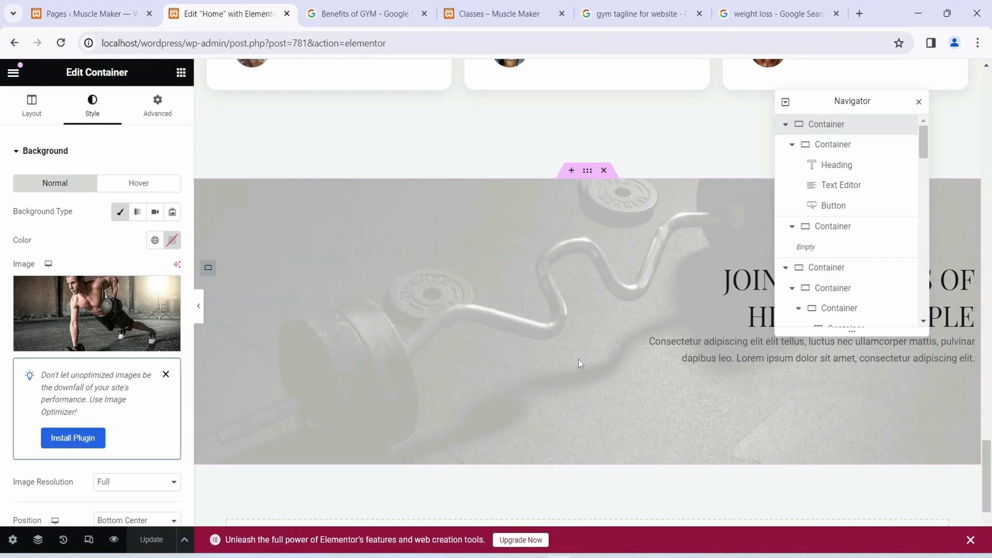
{"action": "scroll", "coordinate": [669, 334], "scroll_direction": "up", "scroll_amount": 5}
{"action": "scroll", "coordinate": [669, 334], "scroll_direction": "up", "scroll_amount": 10}
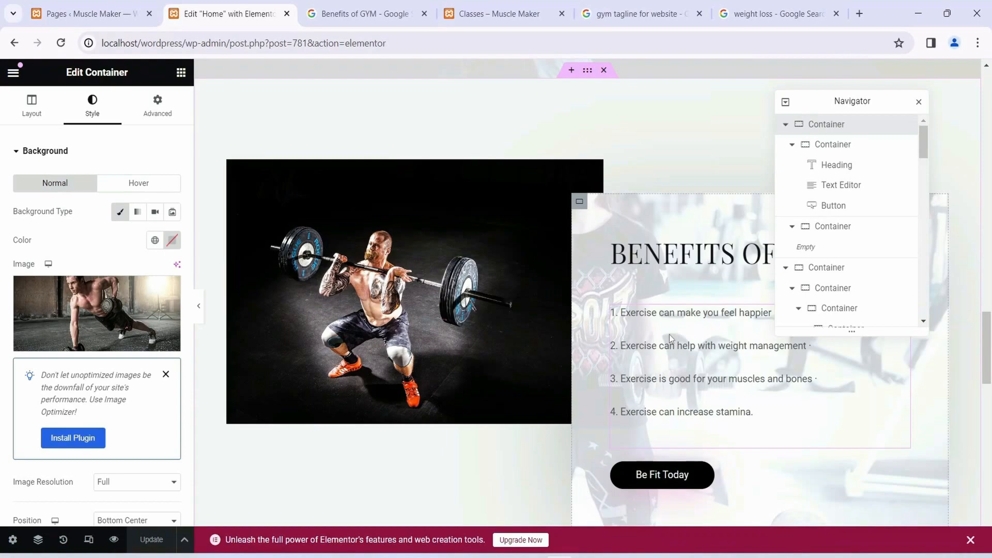
{"action": "scroll", "coordinate": [661, 334], "scroll_direction": "up", "scroll_amount": 15}
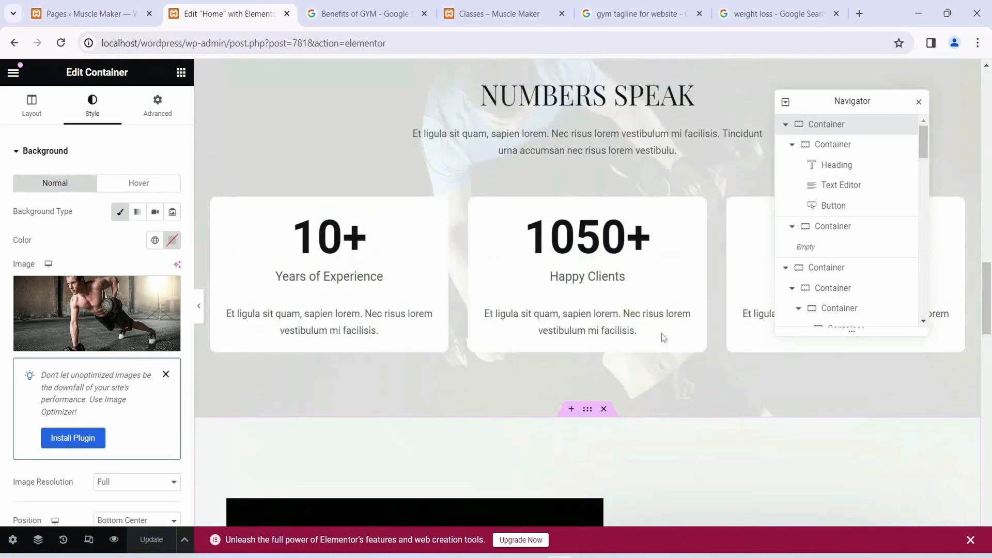
{"action": "scroll", "coordinate": [662, 337], "scroll_direction": "up", "scroll_amount": 5}
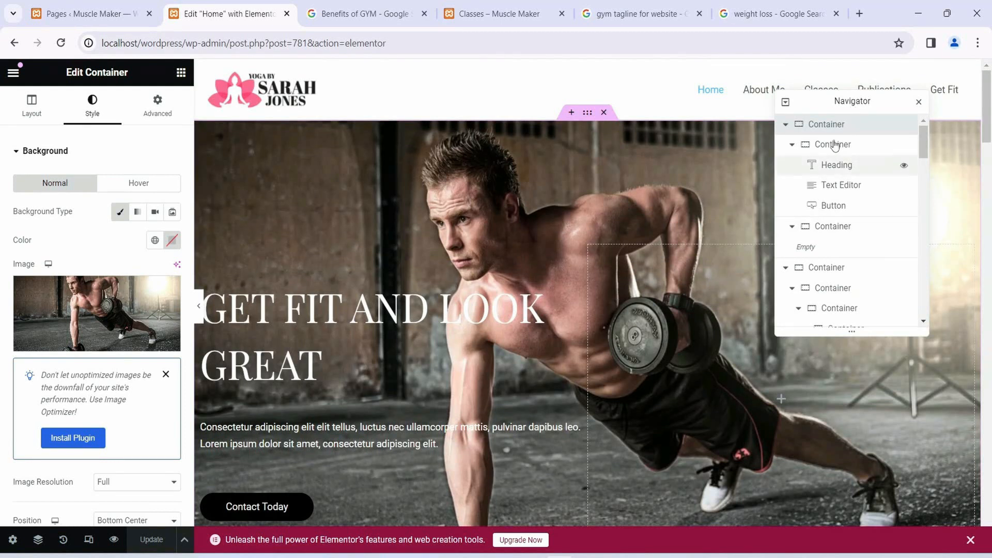
{"action": "left_click_drag", "start_coordinate": [850, 102], "coordinate": [866, 193]}
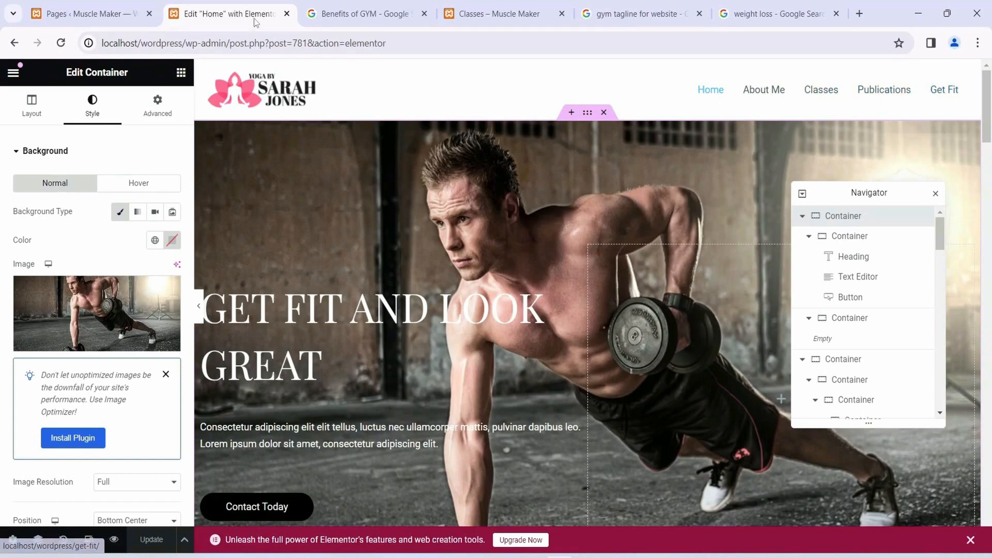
- View the Classes page in a new tab from the WordPress pages list and open it for editing with Elementor
{"action": "left_click", "coordinate": [80, 14]}
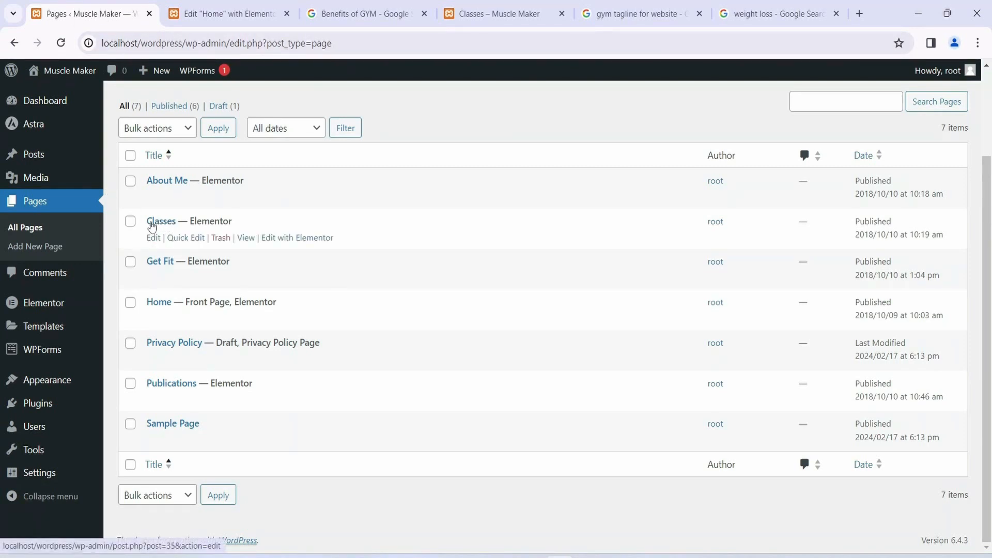
{"action": "left_click", "coordinate": [246, 238], "text": "ctrl"}
{"action": "left_click", "coordinate": [223, 23]}
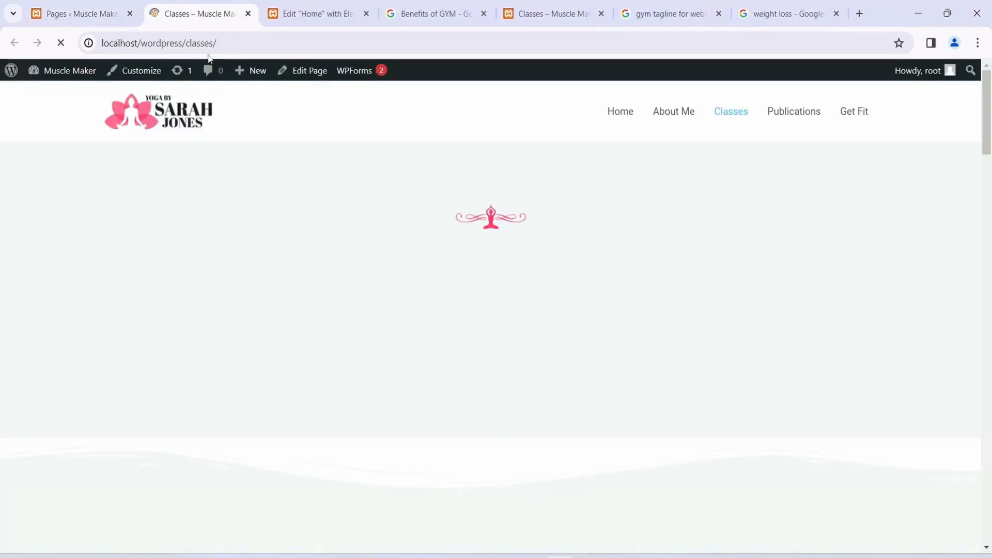
{"action": "scroll", "coordinate": [279, 194], "scroll_direction": "down", "scroll_amount": 15}
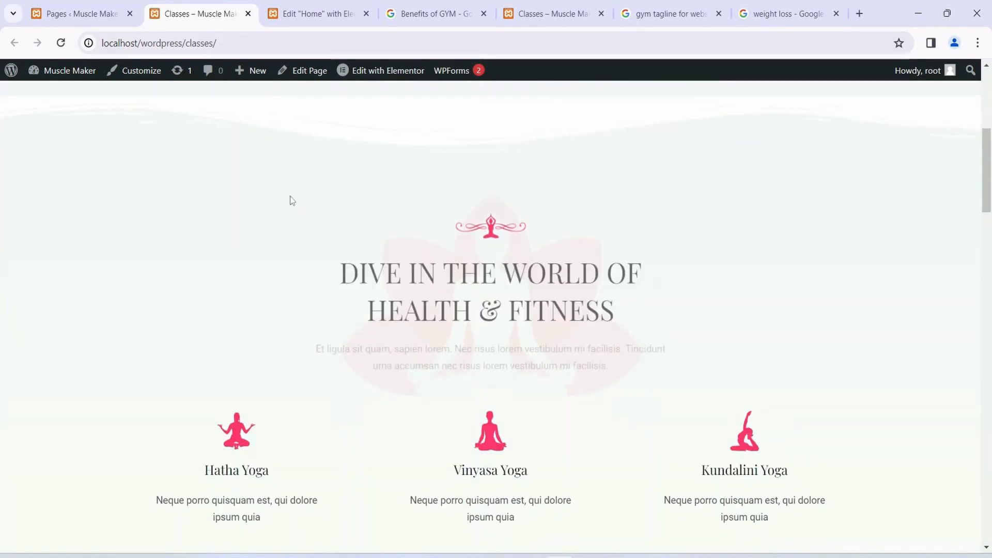
{"action": "scroll", "coordinate": [310, 189], "scroll_direction": "up", "scroll_amount": 15}
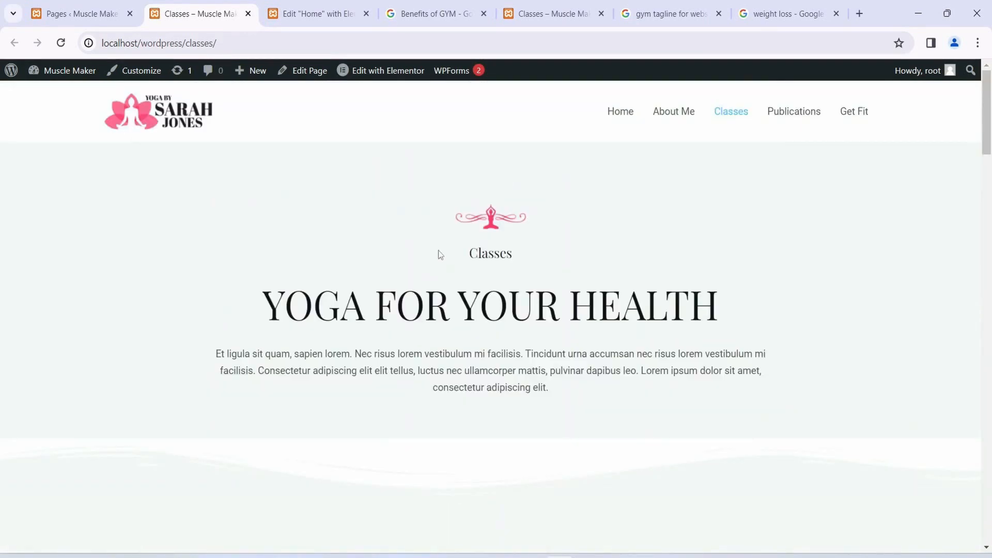
{"action": "mouse_move", "coordinate": [392, 76]}
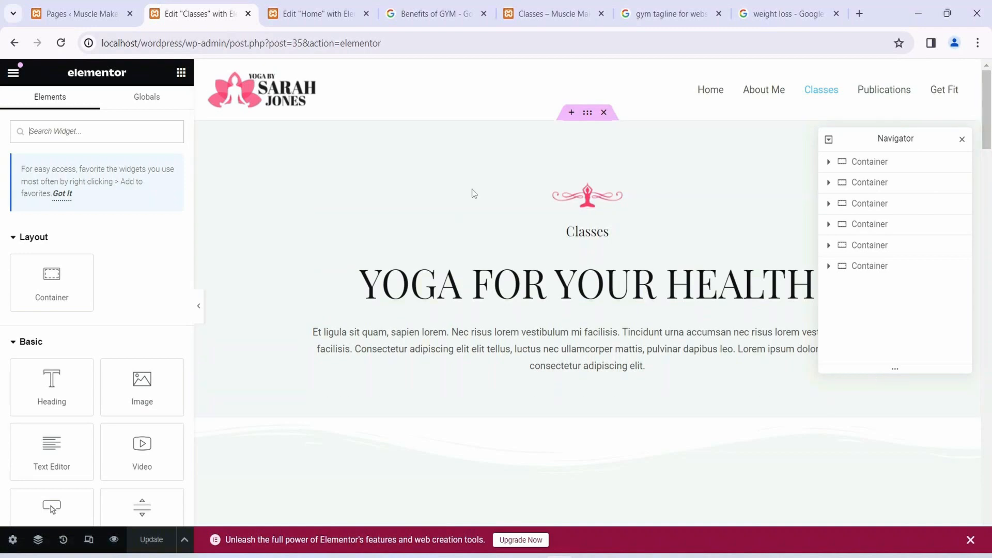
- Replace the pink yoga divider image above the Classes title with pic2.png from the media library
{"action": "scroll", "coordinate": [422, 390], "scroll_direction": "down", "scroll_amount": 1}
{"action": "scroll", "coordinate": [425, 391], "scroll_direction": "up", "scroll_amount": 1}
{"action": "left_click", "coordinate": [588, 196]}
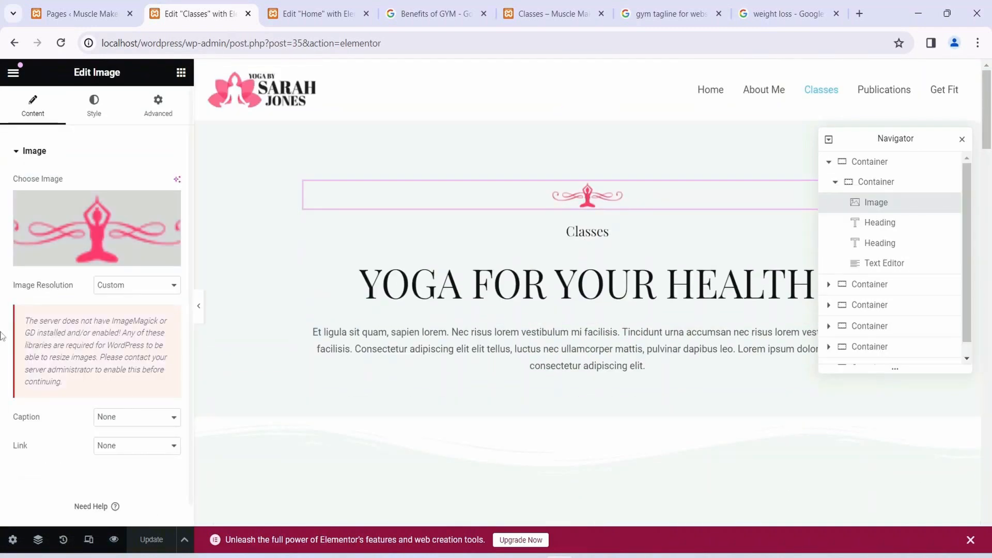
{"action": "left_click", "coordinate": [93, 257]}
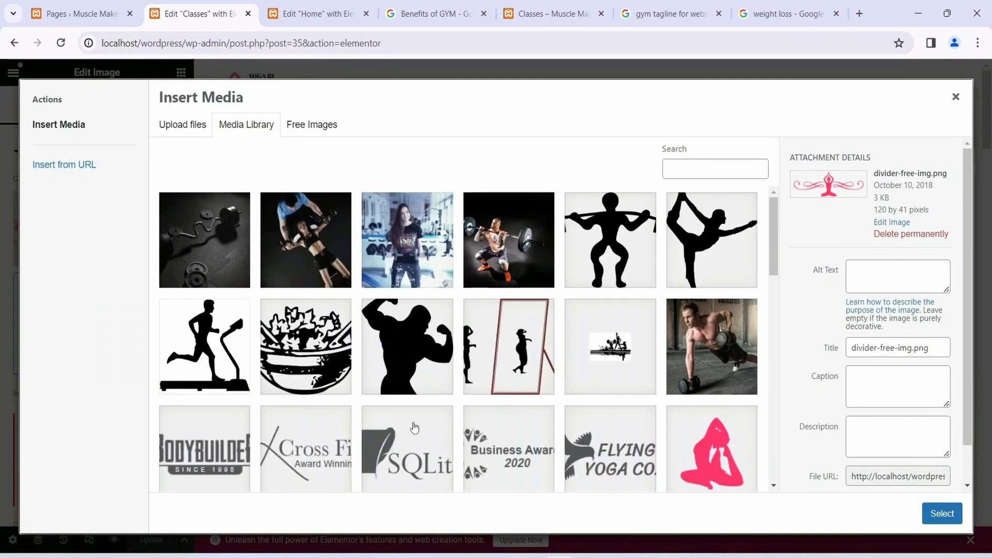
{"action": "left_click", "coordinate": [626, 348]}
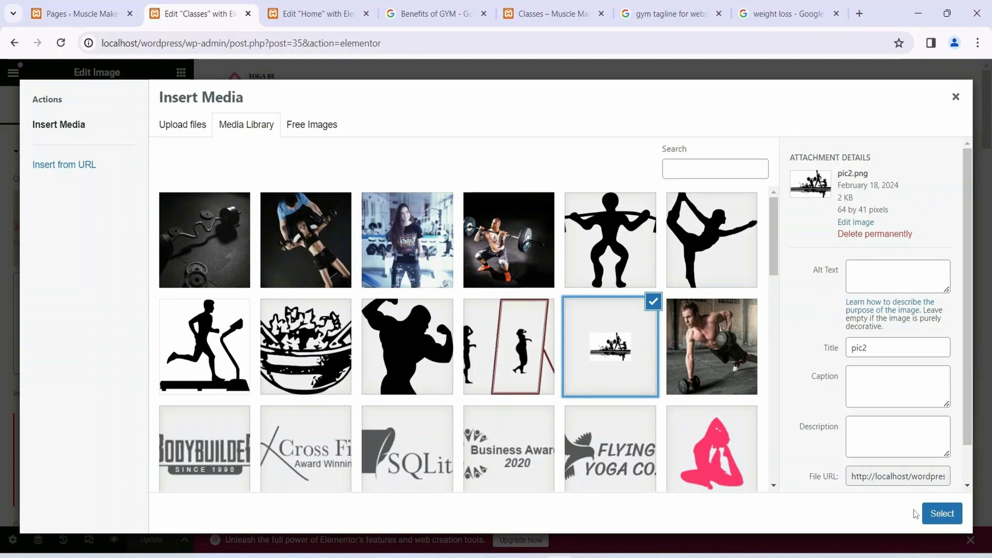
{"action": "left_click", "coordinate": [943, 513]}
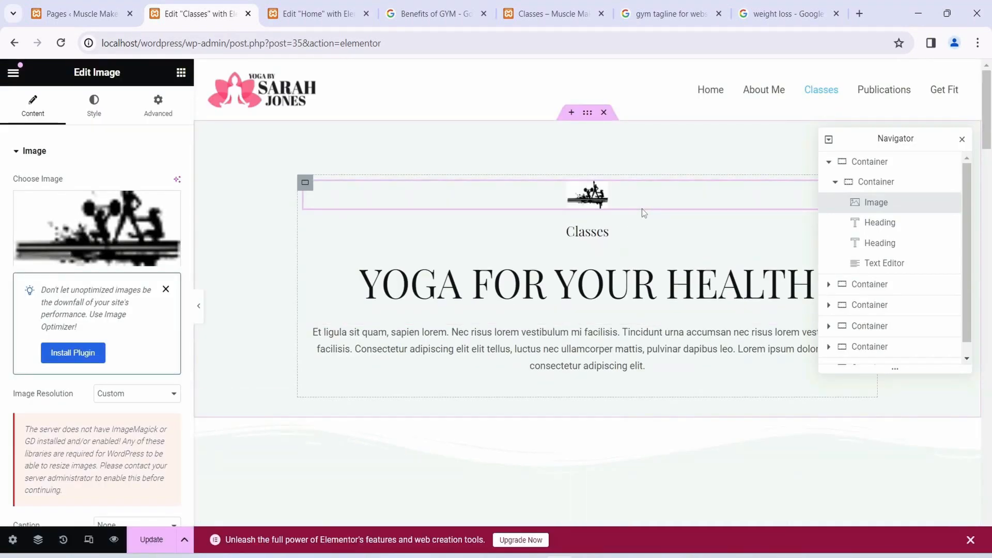
- Change the main heading of the Classes page's hero section to "Increase your Muscle Power"
{"action": "left_click", "coordinate": [618, 288]}
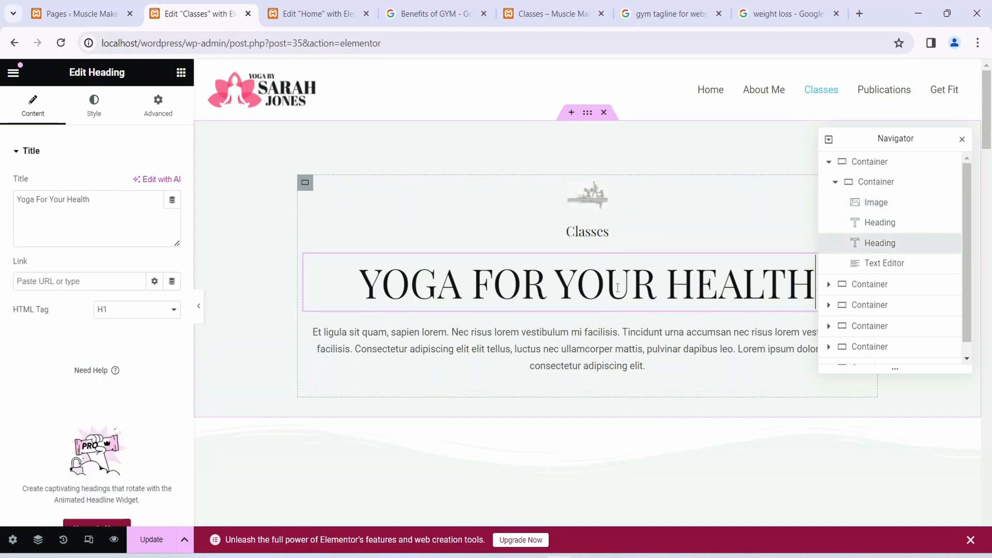
{"action": "left_click_drag", "start_coordinate": [110, 205], "coordinate": [2, 191]}
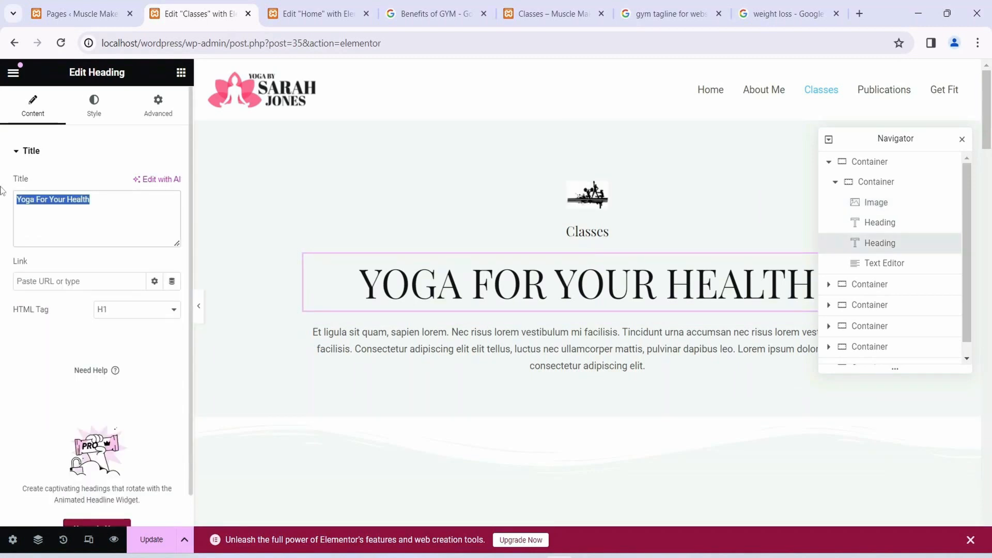
{"action": "type", "text": "Increa"}
{"action": "key", "text": "BackSpace"}
{"action": "type", "text": "se your"}
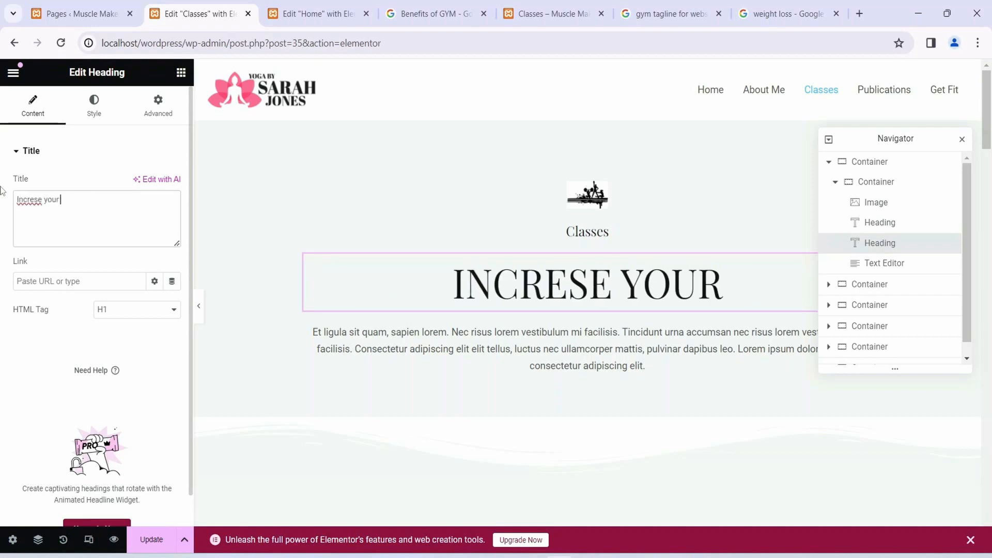
{"action": "left_click", "coordinate": [80, 223]}
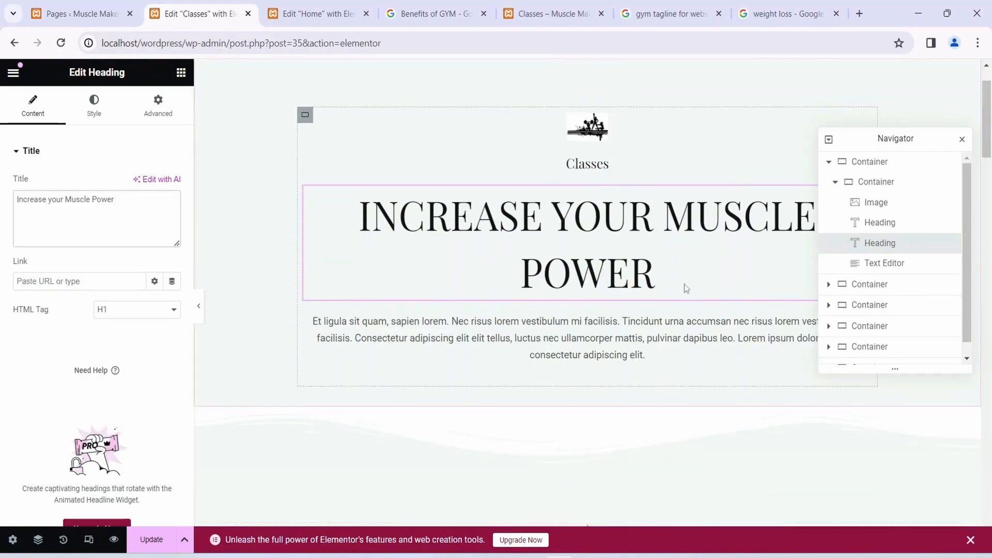
{"action": "scroll", "coordinate": [685, 284], "scroll_direction": "down", "scroll_amount": 3}
{"action": "left_click", "coordinate": [600, 269]}
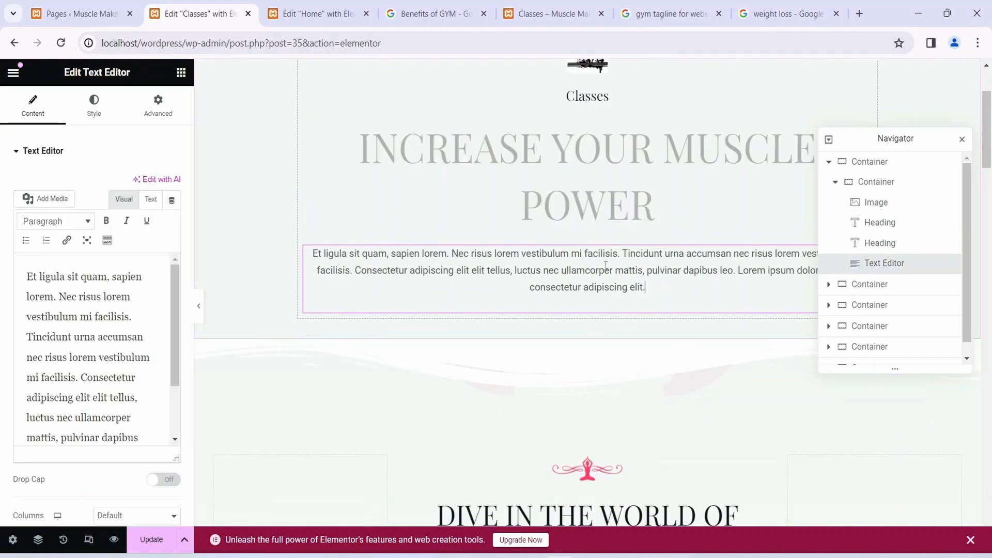
{"action": "left_click", "coordinate": [660, 293]}
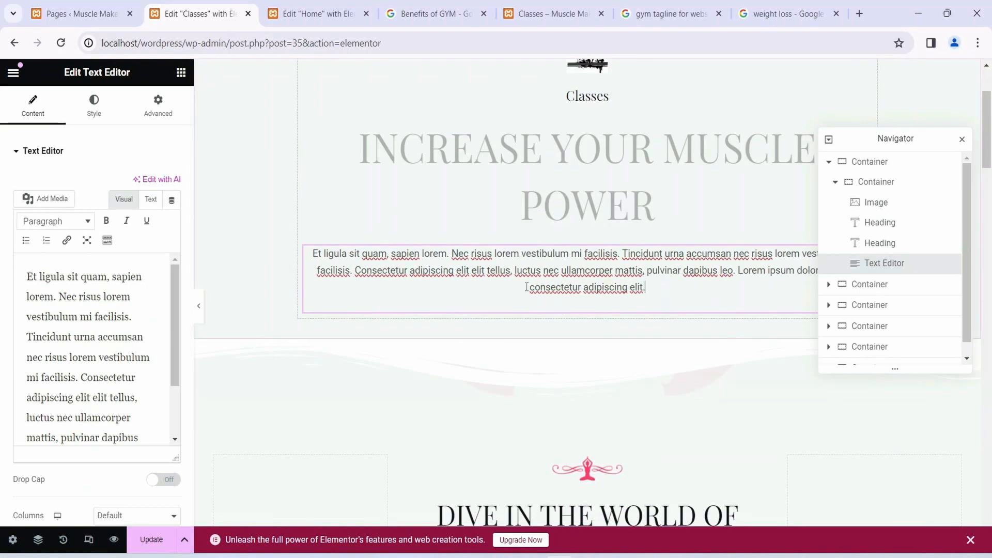
{"action": "left_click_drag", "start_coordinate": [28, 279], "coordinate": [156, 451]}
{"action": "left_click", "coordinate": [121, 340]}
{"action": "scroll", "coordinate": [122, 341], "scroll_direction": "up", "scroll_amount": 2}
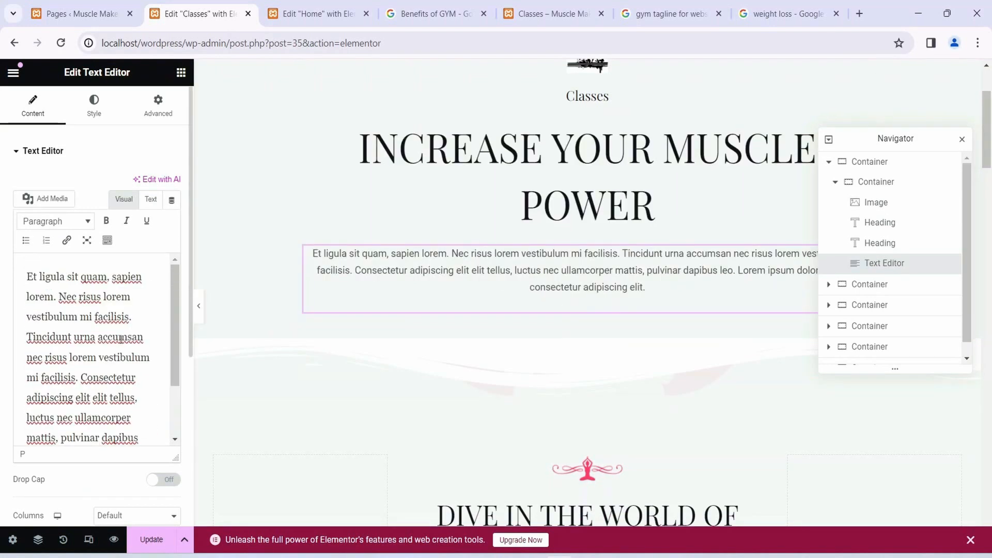
{"action": "left_click_drag", "start_coordinate": [28, 278], "coordinate": [148, 482]}
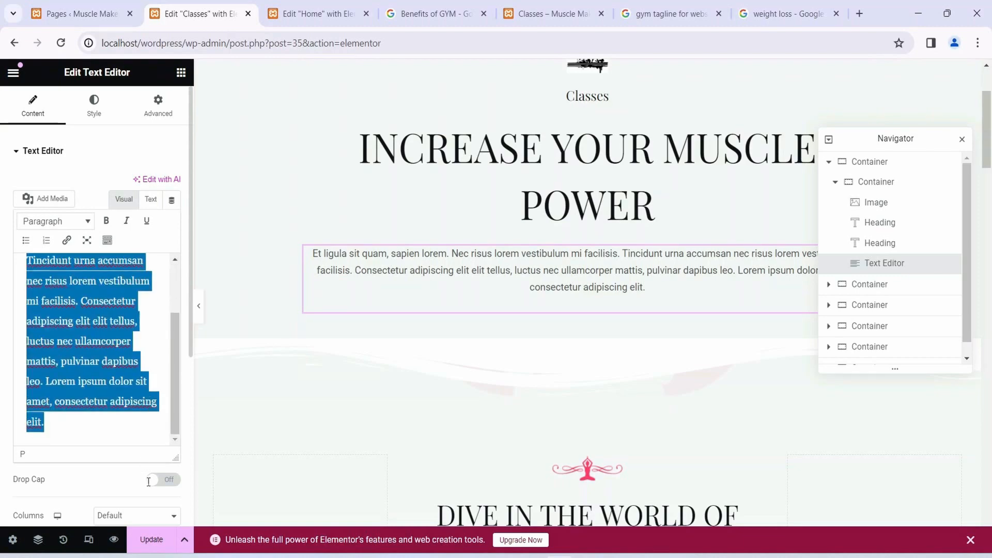
{"action": "left_click", "coordinate": [81, 369]}
- Examine the Classes page's hero and the "Dive in the World of Health & Fitness" section with its yoga class boxes
{"action": "scroll", "coordinate": [583, 238], "scroll_direction": "up", "scroll_amount": 3}
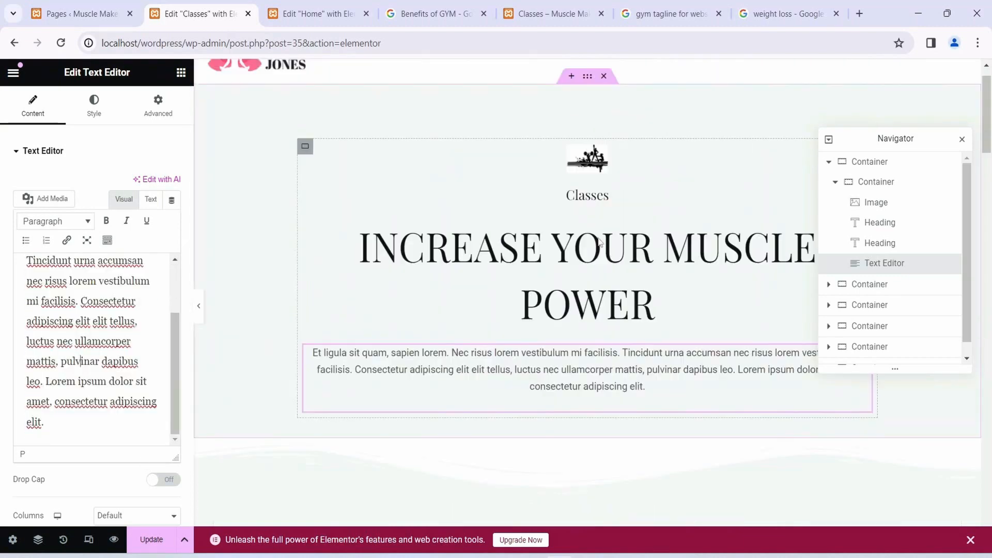
{"action": "scroll", "coordinate": [583, 238], "scroll_direction": "down", "scroll_amount": 4}
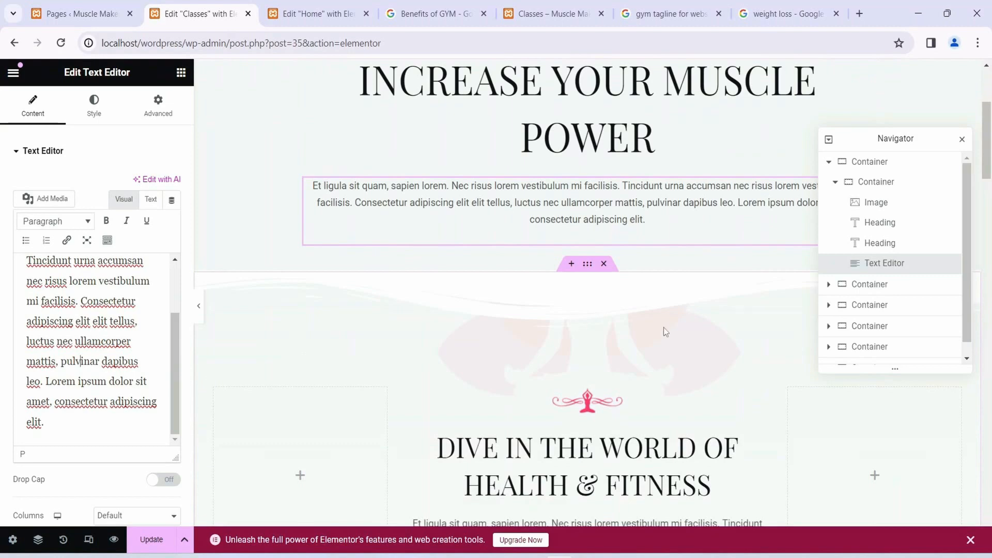
{"action": "scroll", "coordinate": [591, 324], "scroll_direction": "down", "scroll_amount": 1}
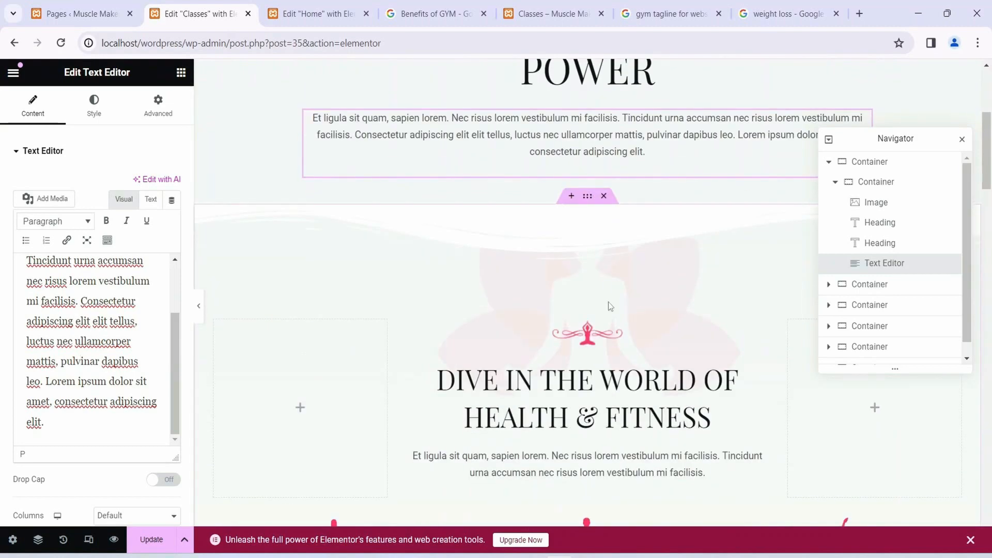
{"action": "scroll", "coordinate": [603, 301], "scroll_direction": "down", "scroll_amount": 1}
{"action": "scroll", "coordinate": [637, 325], "scroll_direction": "down", "scroll_amount": 1}
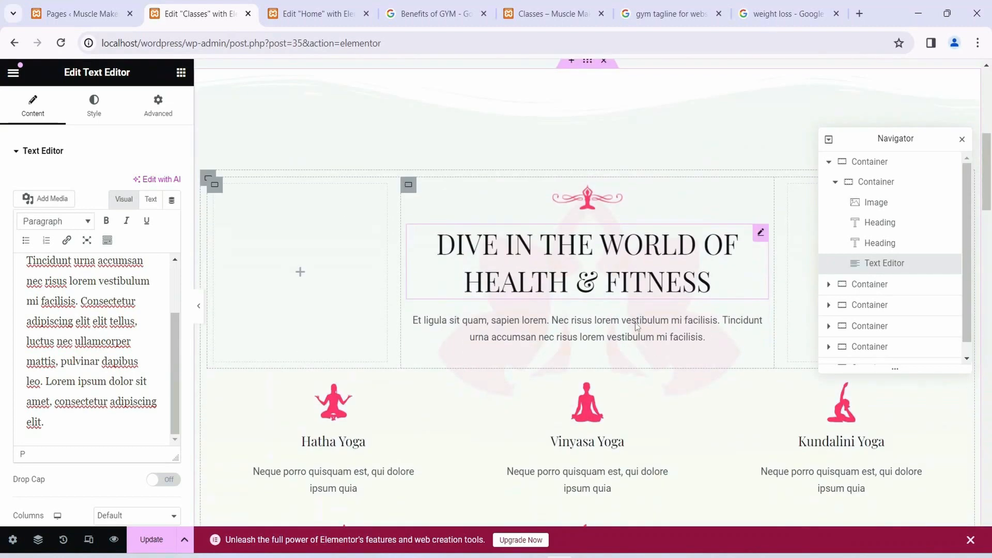
{"action": "scroll", "coordinate": [637, 326], "scroll_direction": "down", "scroll_amount": 1}
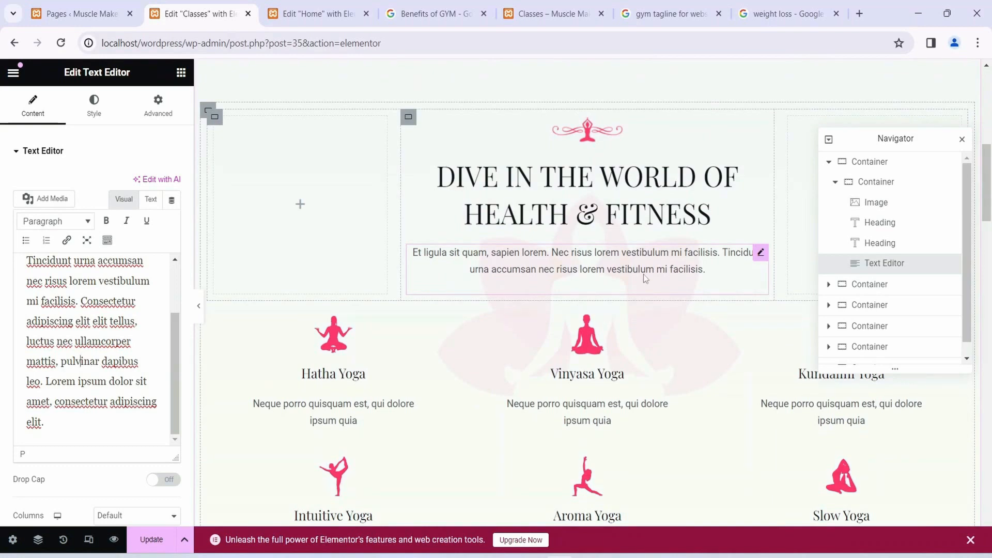
{"action": "scroll", "coordinate": [643, 274], "scroll_direction": "down", "scroll_amount": 4}
{"action": "scroll", "coordinate": [594, 254], "scroll_direction": "up", "scroll_amount": 2}
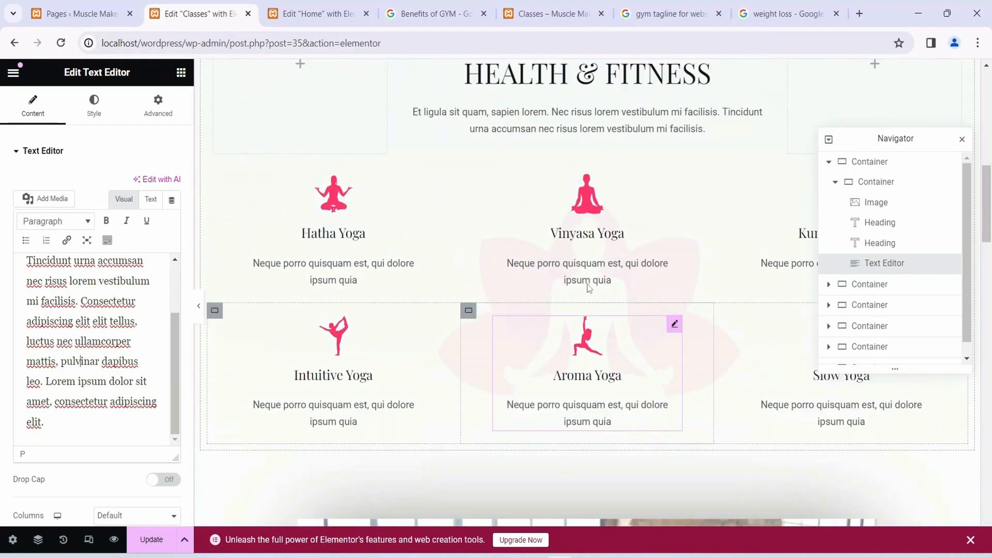
{"action": "scroll", "coordinate": [589, 288], "scroll_direction": "up", "scroll_amount": 2}
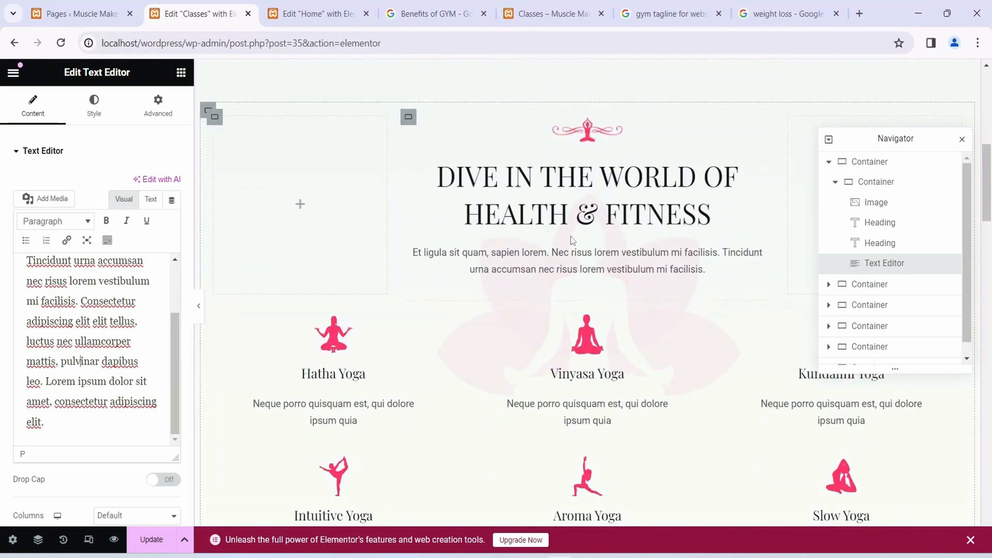
- Switch to the Home page editor and look at its "Dive in the World of Health & Fitness" section for reference
{"action": "left_click", "coordinate": [318, 13]}
{"action": "scroll", "coordinate": [601, 128], "scroll_direction": "down", "scroll_amount": 8}
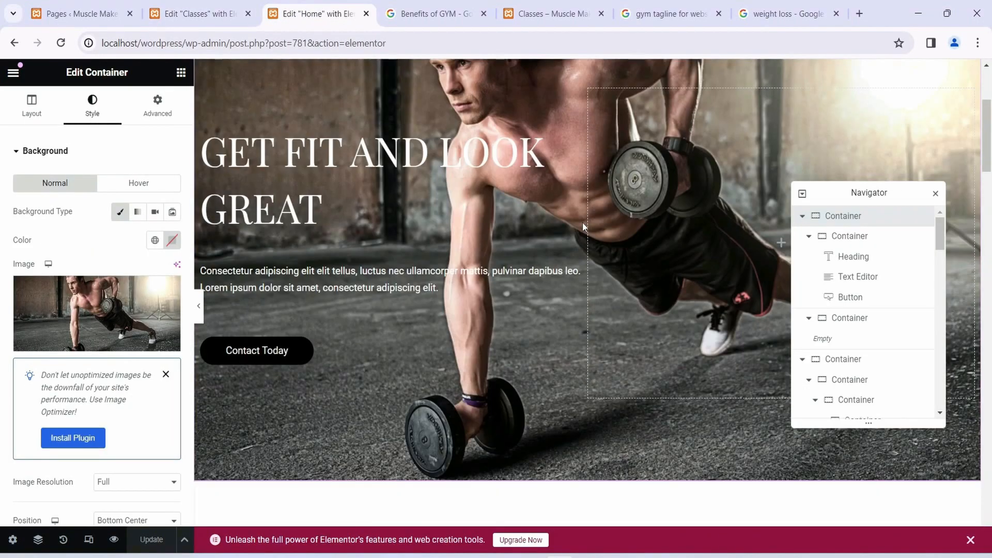
{"action": "scroll", "coordinate": [616, 282], "scroll_direction": "up", "scroll_amount": 2}
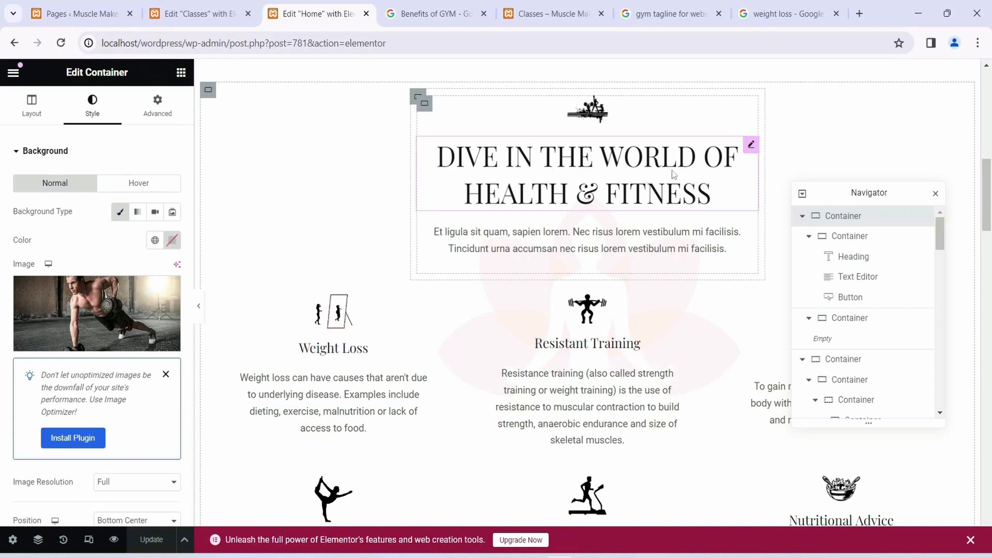
- Compare the "Dive in the World of Health & Fitness" sections of the Home and Classes pages and copy the Home page's section container
{"action": "scroll", "coordinate": [527, 248], "scroll_direction": "down", "scroll_amount": 3}
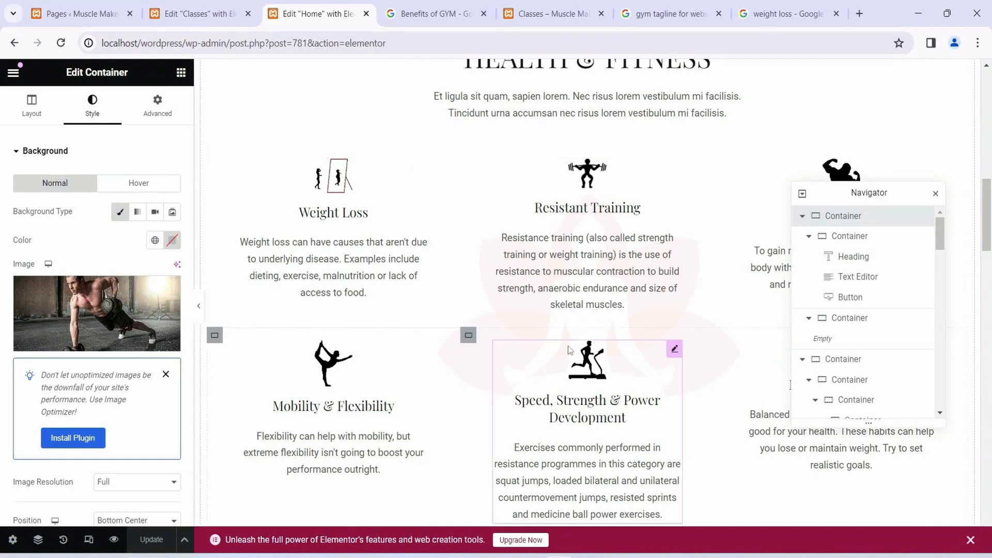
{"action": "left_click", "coordinate": [219, 15]}
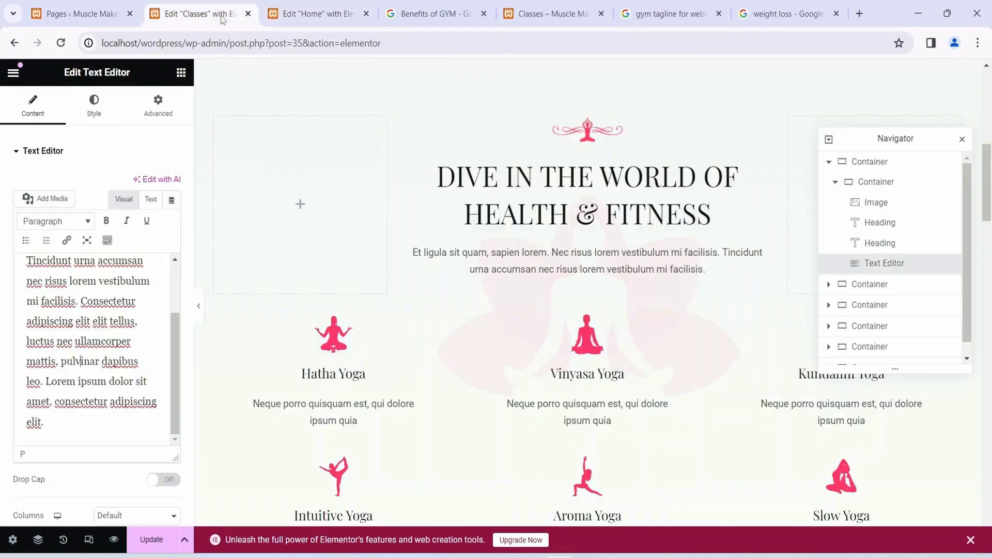
{"action": "scroll", "coordinate": [583, 235], "scroll_direction": "up", "scroll_amount": 3}
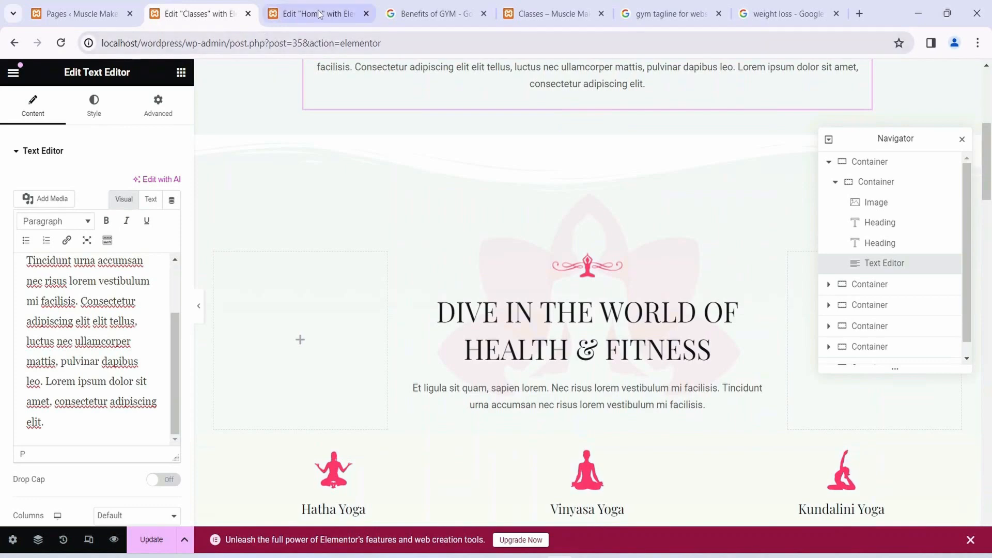
{"action": "left_click", "coordinate": [304, 17]}
{"action": "scroll", "coordinate": [504, 94], "scroll_direction": "up", "scroll_amount": 3}
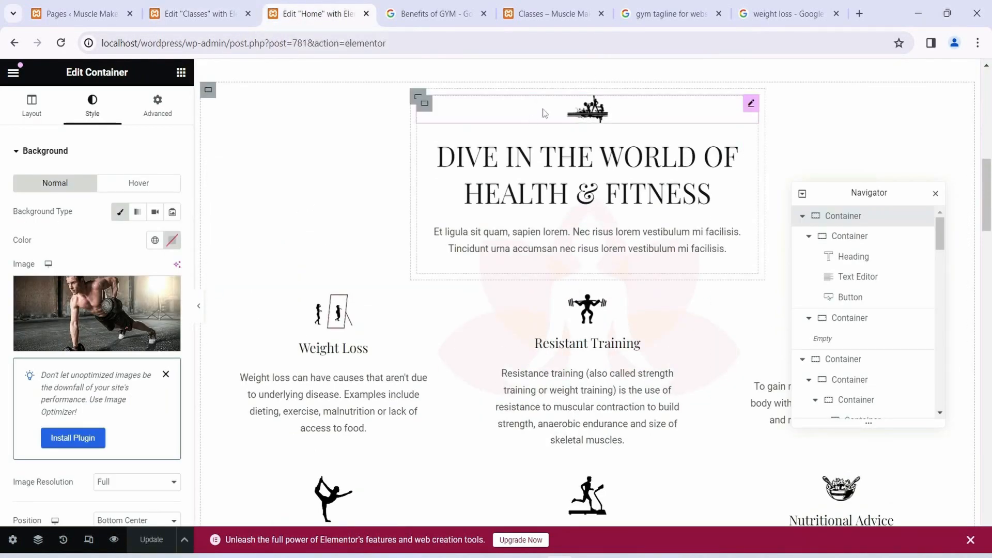
{"action": "scroll", "coordinate": [521, 99], "scroll_direction": "up", "scroll_amount": 2}
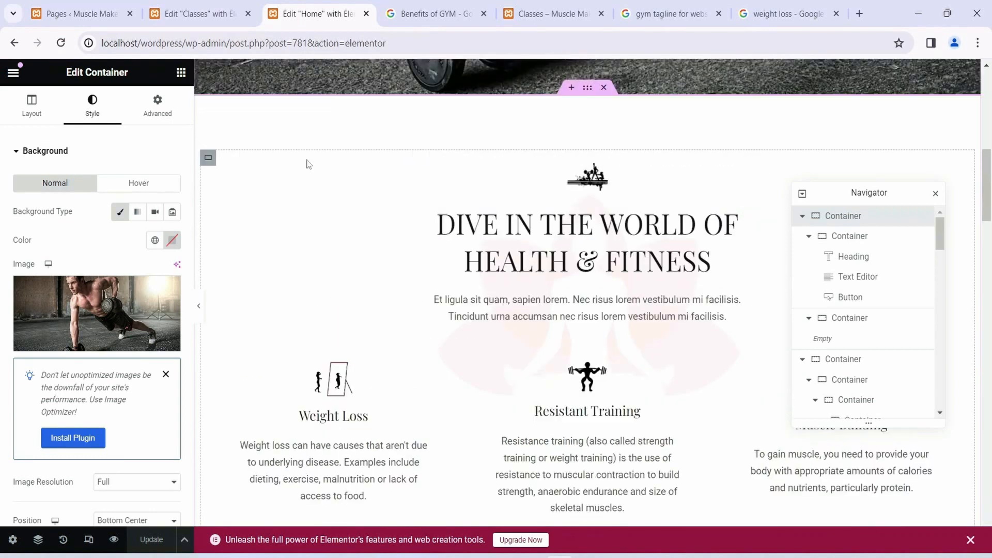
{"action": "left_click", "coordinate": [209, 159]}
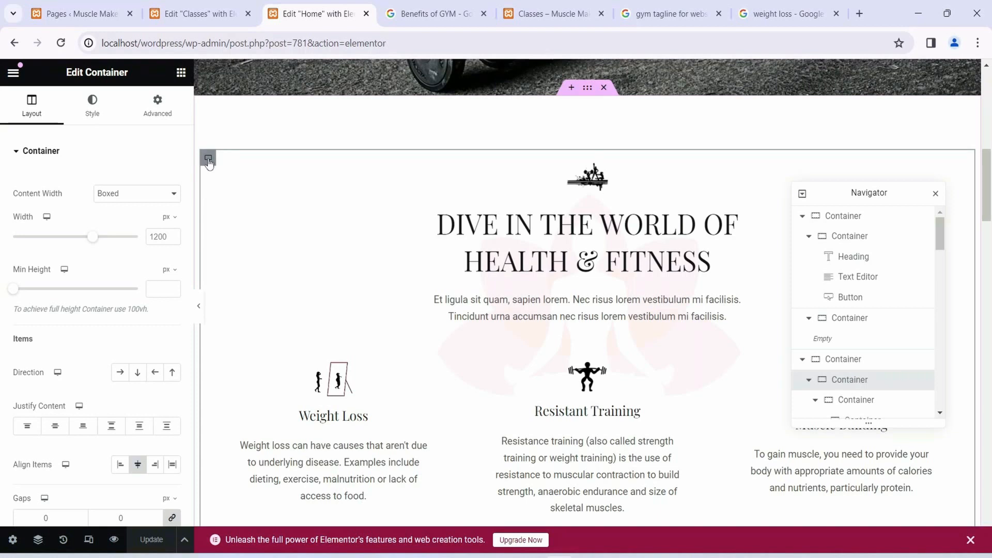
{"action": "key", "text": "ctrl+c"}
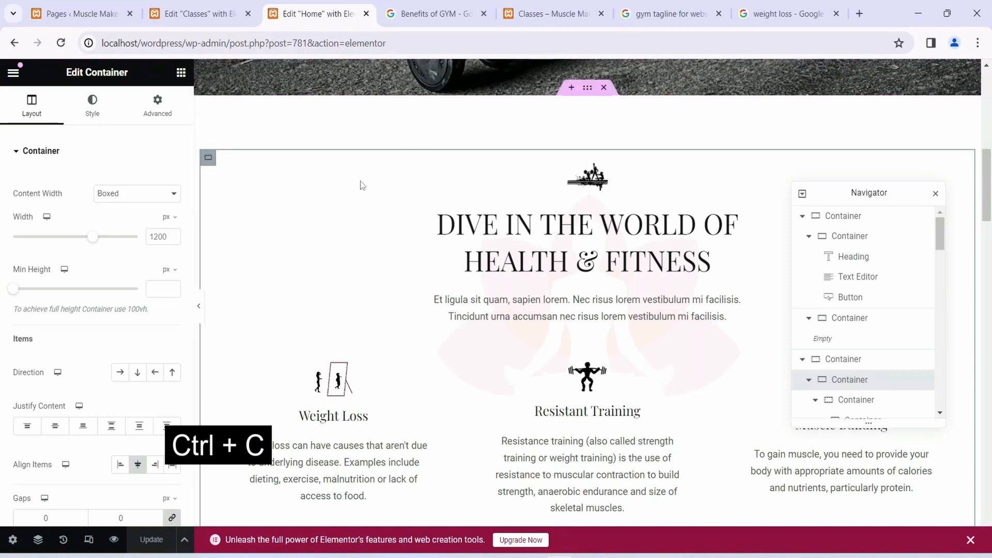
- Switch to the Classes page editor and add an empty single-column container between the hero and the "Dive in the World of Health & Fitness" section
{"action": "left_click", "coordinate": [196, 16]}
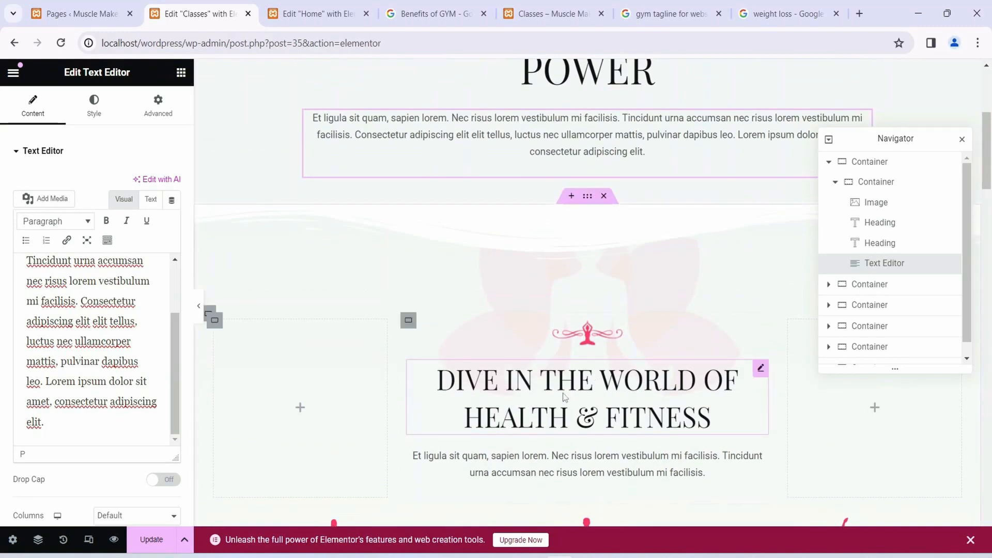
{"action": "scroll", "coordinate": [568, 311], "scroll_direction": "down", "scroll_amount": 3}
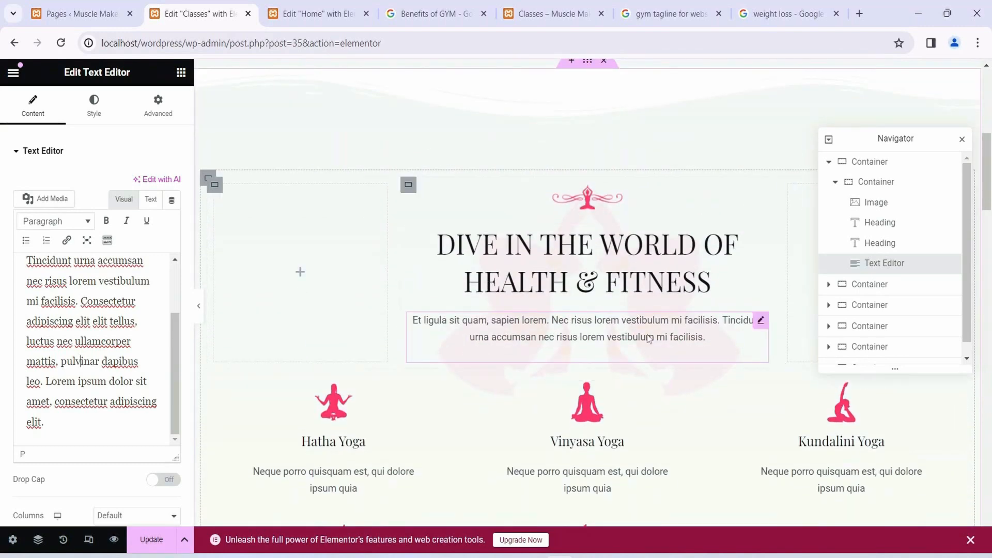
{"action": "scroll", "coordinate": [600, 253], "scroll_direction": "up", "scroll_amount": 3}
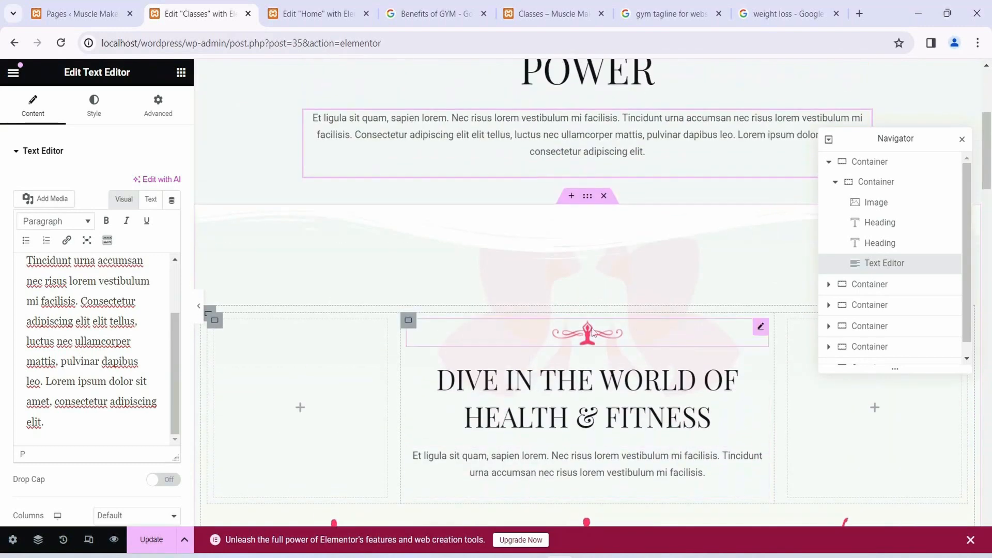
{"action": "left_click", "coordinate": [572, 197]}
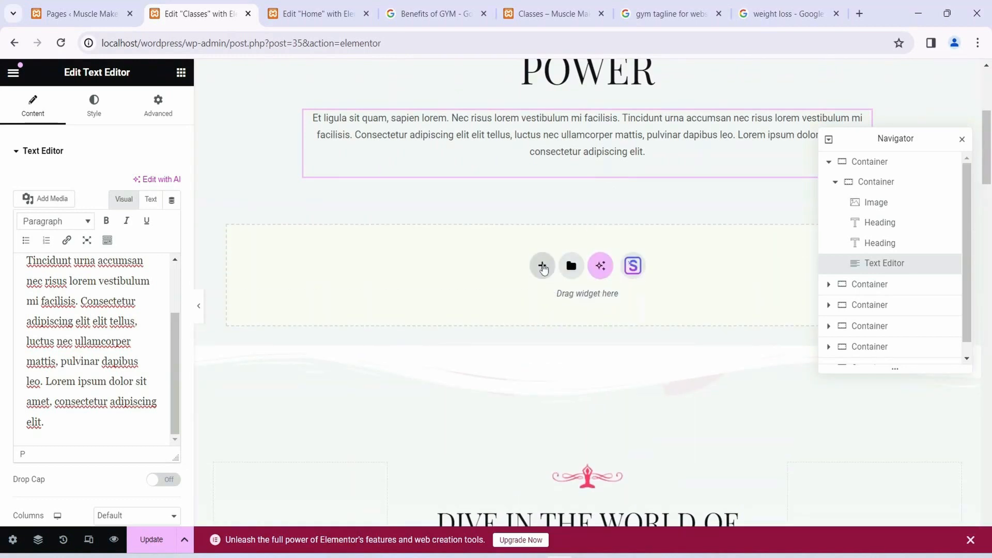
{"action": "left_click", "coordinate": [541, 267]}
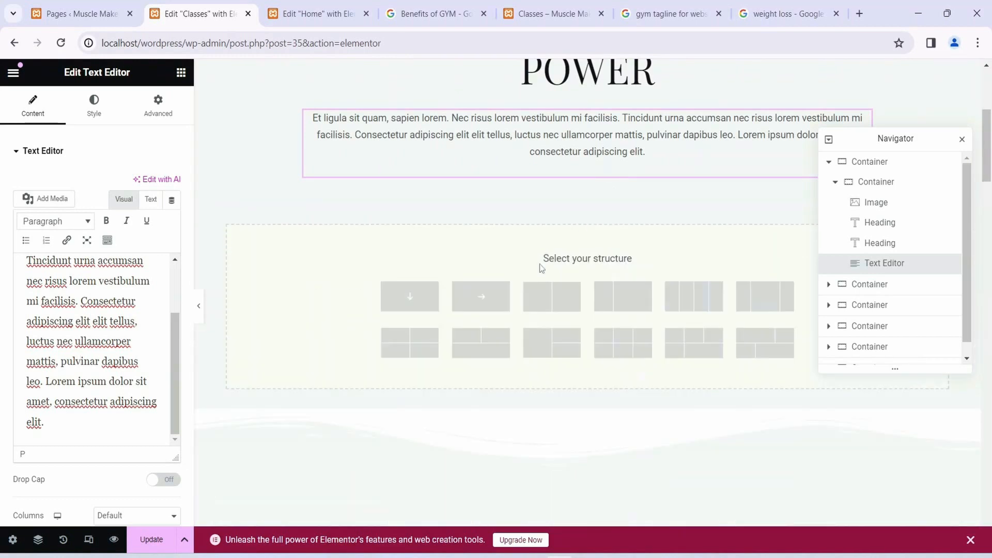
{"action": "left_click", "coordinate": [411, 299]}
{"action": "scroll", "coordinate": [491, 228], "scroll_direction": "down", "scroll_amount": 1}
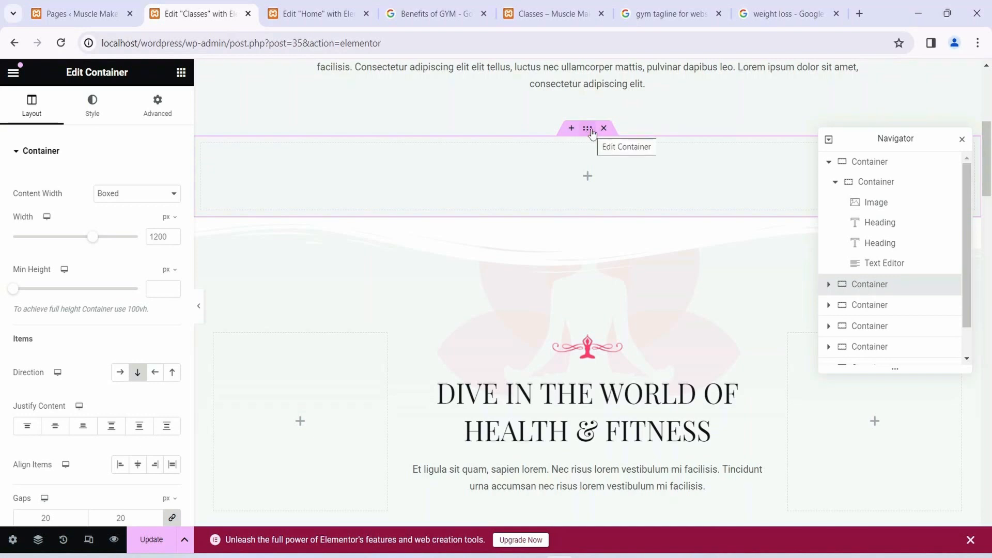
- Paste the copied gym section into the new container and check its six boxes, from Weight Loss to Nutritional Advice
{"action": "key", "text": "ctrl+v"}
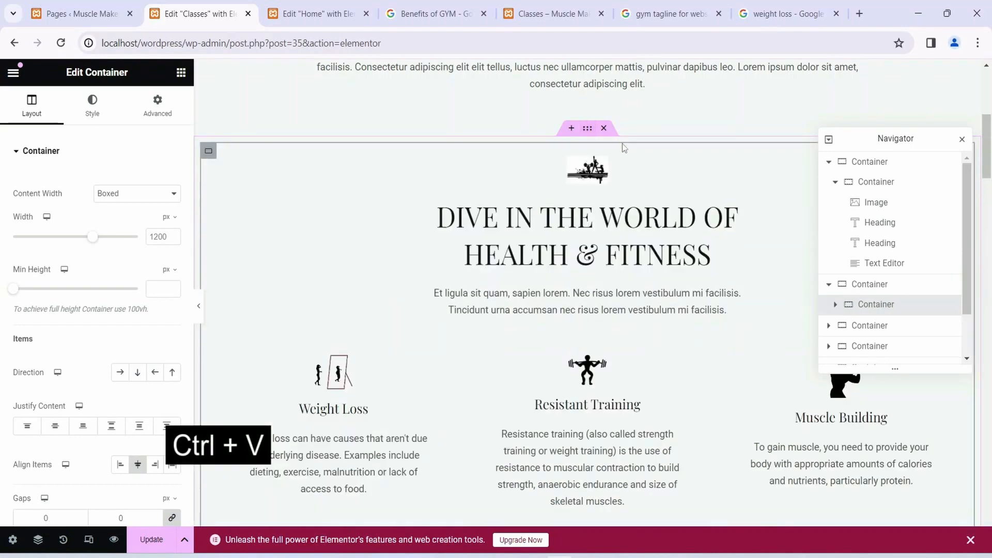
{"action": "scroll", "coordinate": [684, 203], "scroll_direction": "down", "scroll_amount": 3}
{"action": "scroll", "coordinate": [684, 203], "scroll_direction": "down", "scroll_amount": 3}
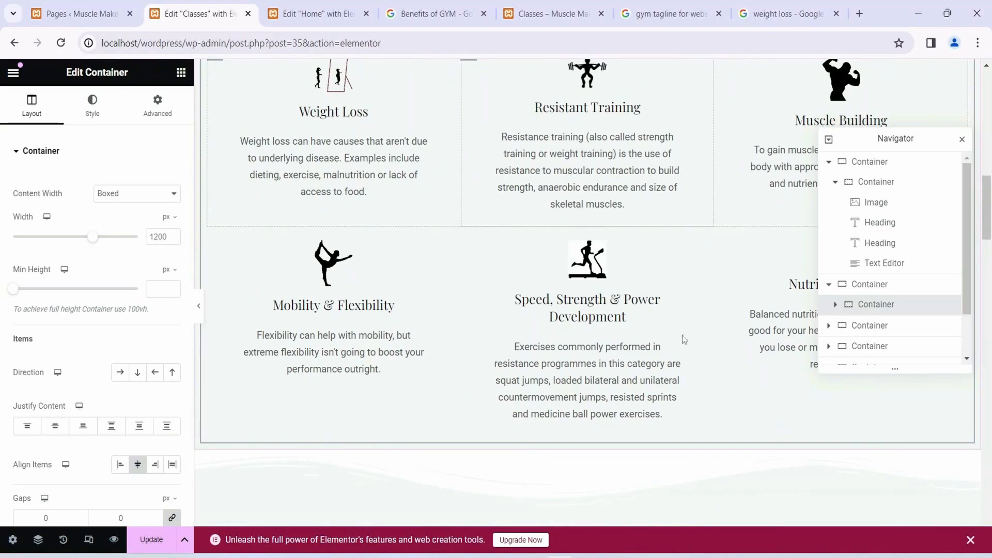
{"action": "scroll", "coordinate": [654, 255], "scroll_direction": "down", "scroll_amount": 3}
{"action": "scroll", "coordinate": [650, 261], "scroll_direction": "up", "scroll_amount": 1}
{"action": "scroll", "coordinate": [646, 267], "scroll_direction": "up", "scroll_amount": 9}
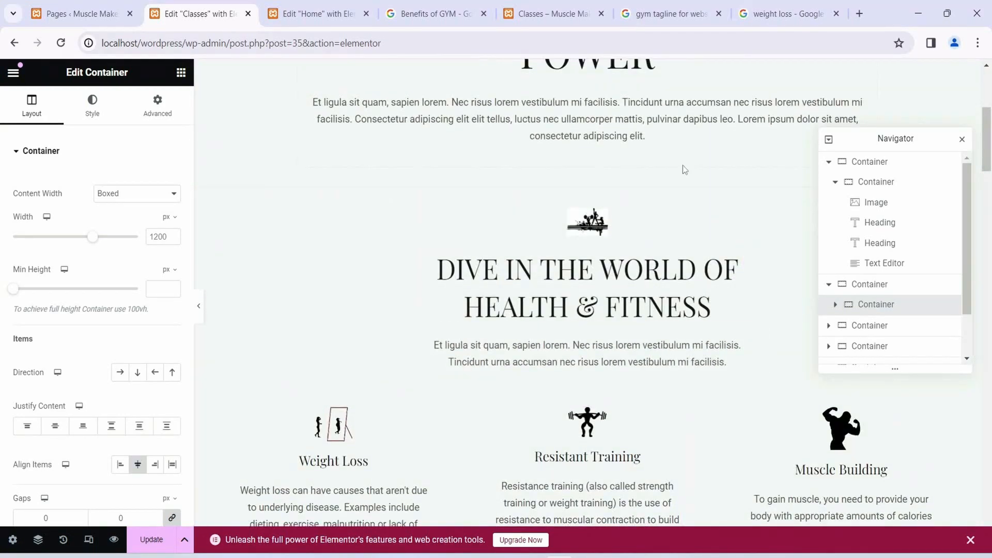
- Delete the old "Dive in the World of Health & Fitness" inner container with the pink yoga class boxes
{"action": "scroll", "coordinate": [683, 169], "scroll_direction": "down", "scroll_amount": 16}
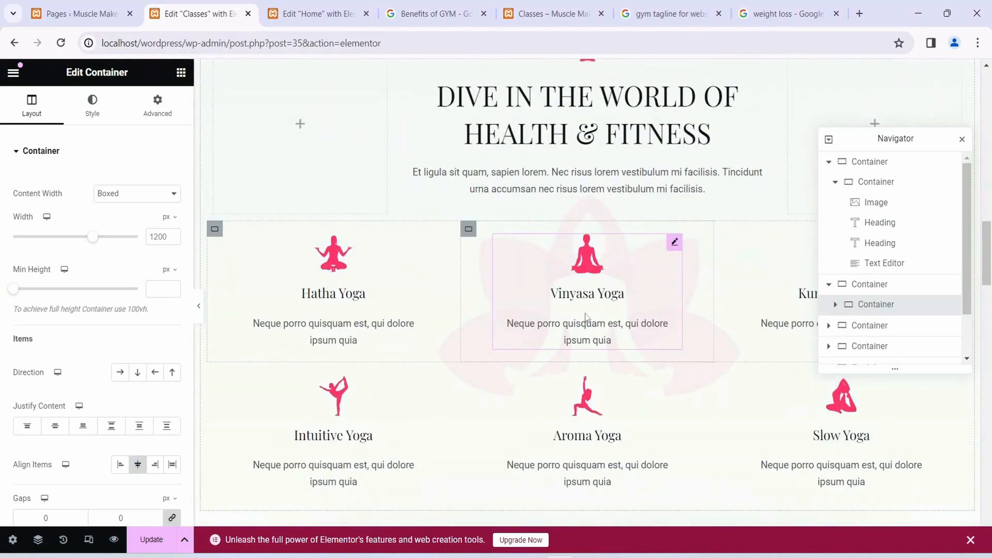
{"action": "scroll", "coordinate": [634, 232], "scroll_direction": "up", "scroll_amount": 3}
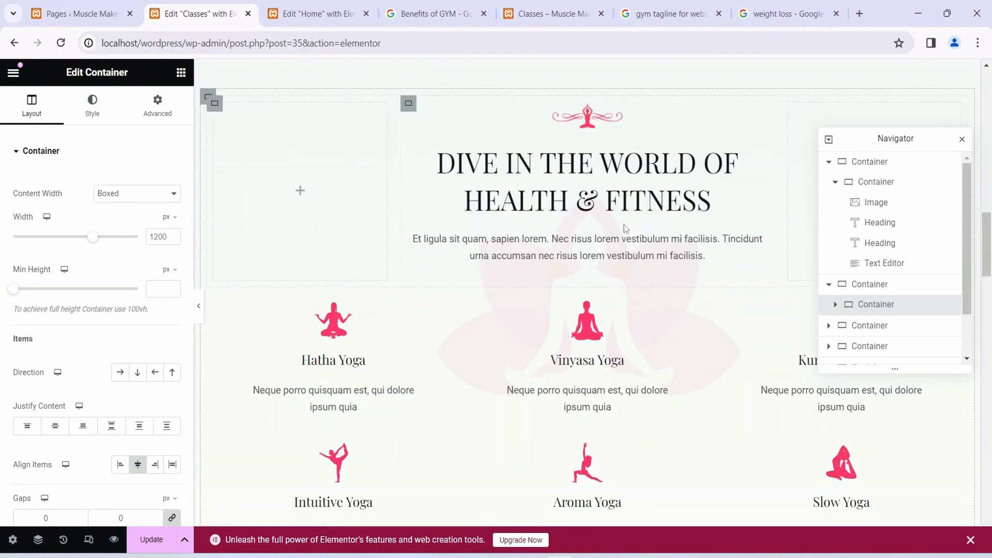
{"action": "scroll", "coordinate": [672, 232], "scroll_direction": "down", "scroll_amount": 5}
{"action": "scroll", "coordinate": [650, 206], "scroll_direction": "up", "scroll_amount": 9}
{"action": "scroll", "coordinate": [650, 205], "scroll_direction": "down", "scroll_amount": 3}
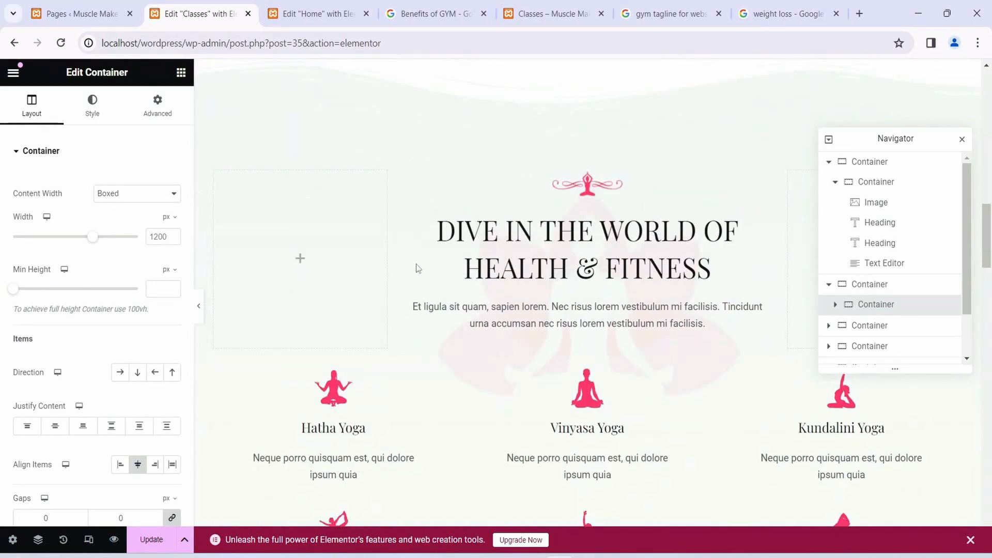
{"action": "left_click", "coordinate": [207, 166]}
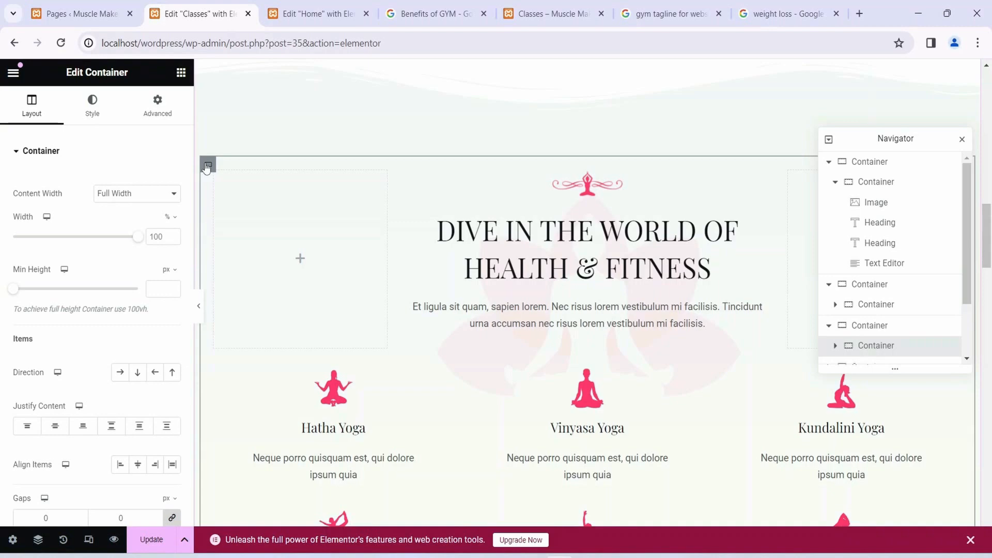
{"action": "key", "text": "Delete"}
- Review the Classes page from the hero through the pasted gym section down to the image carousel and coaching prices
{"action": "scroll", "coordinate": [675, 186], "scroll_direction": "up", "scroll_amount": 6}
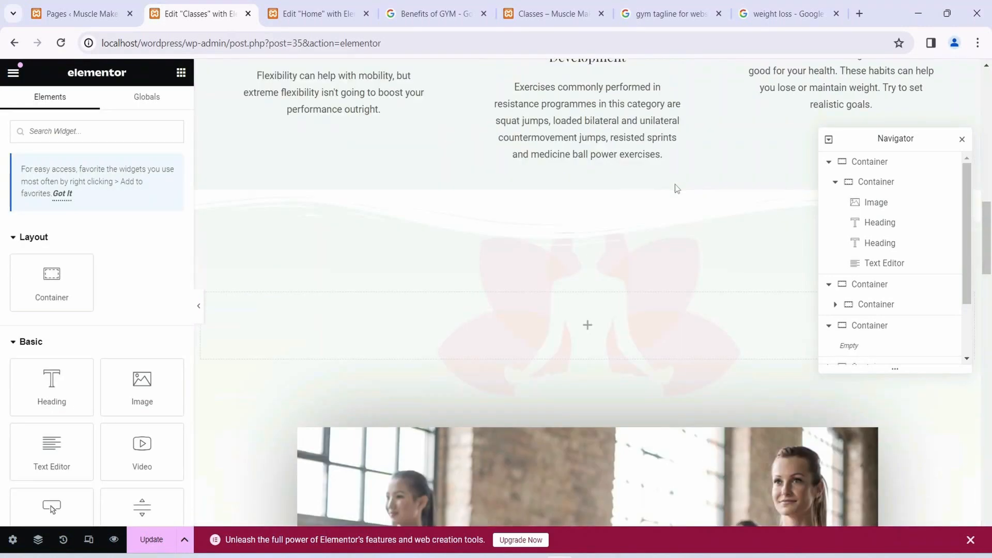
{"action": "scroll", "coordinate": [675, 190], "scroll_direction": "up", "scroll_amount": 10}
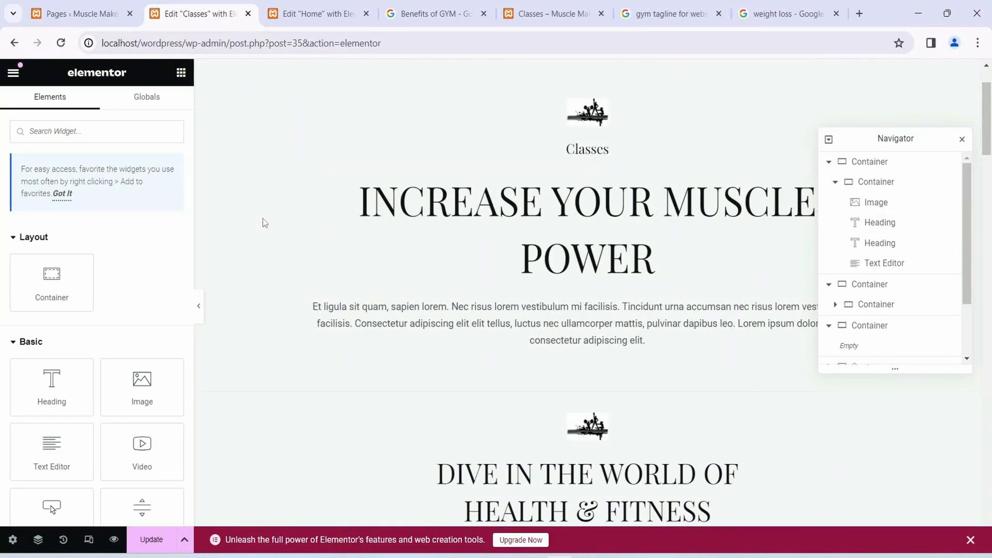
{"action": "scroll", "coordinate": [597, 155], "scroll_direction": "down", "scroll_amount": 8}
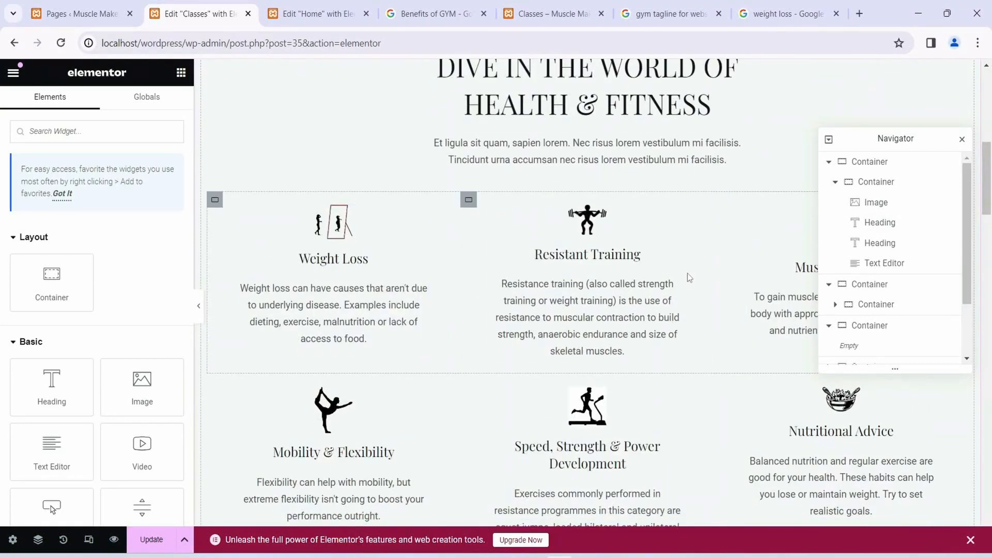
{"action": "scroll", "coordinate": [687, 273], "scroll_direction": "down", "scroll_amount": 3}
{"action": "scroll", "coordinate": [692, 343], "scroll_direction": "down", "scroll_amount": 8}
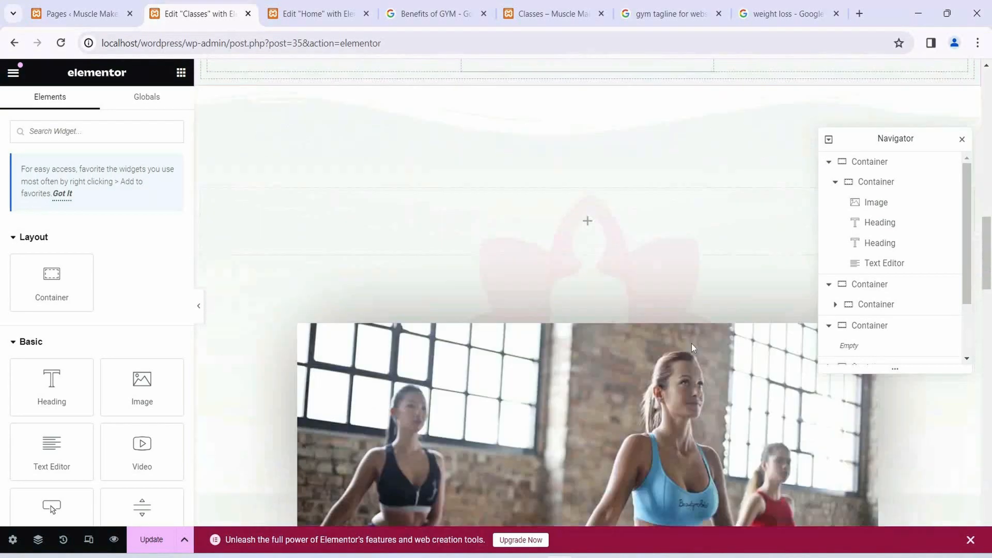
{"action": "scroll", "coordinate": [736, 151], "scroll_direction": "down", "scroll_amount": 3}
{"action": "scroll", "coordinate": [736, 151], "scroll_direction": "down", "scroll_amount": 3}
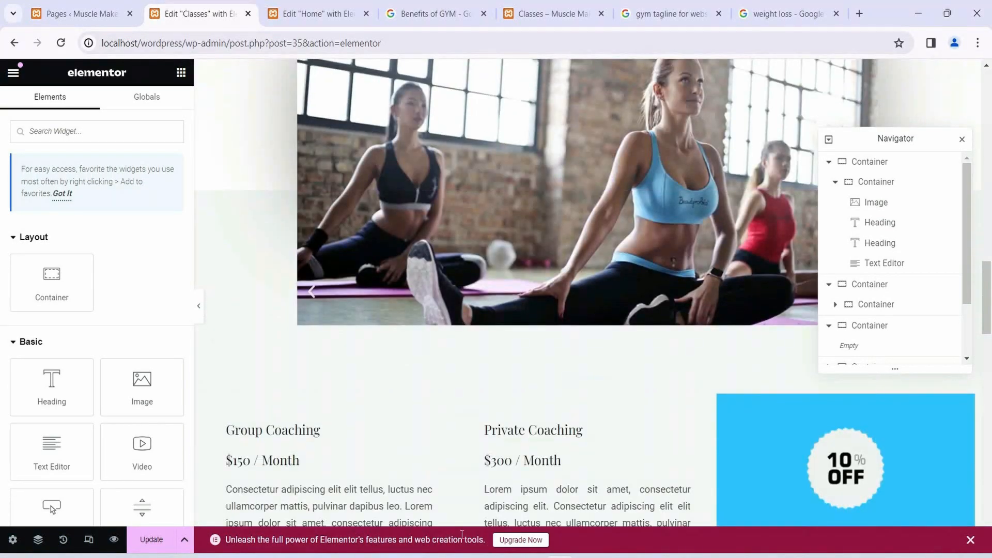
{"action": "scroll", "coordinate": [604, 270], "scroll_direction": "up", "scroll_amount": 2}
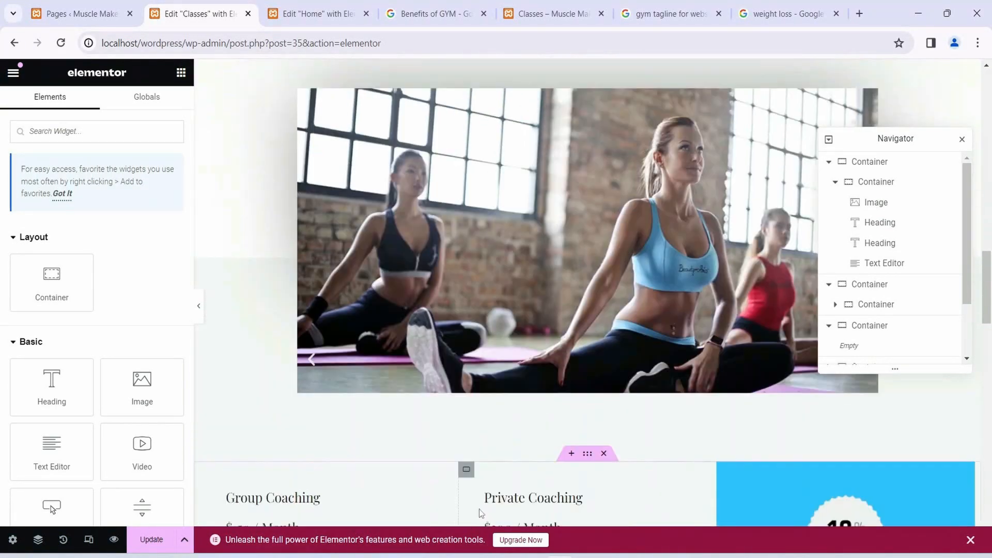
{"action": "scroll", "coordinate": [590, 225], "scroll_direction": "up", "scroll_amount": 1}
- Go through the slides of the image carousel above the coaching prices and clear all of its images
{"action": "left_click", "coordinate": [597, 217]}
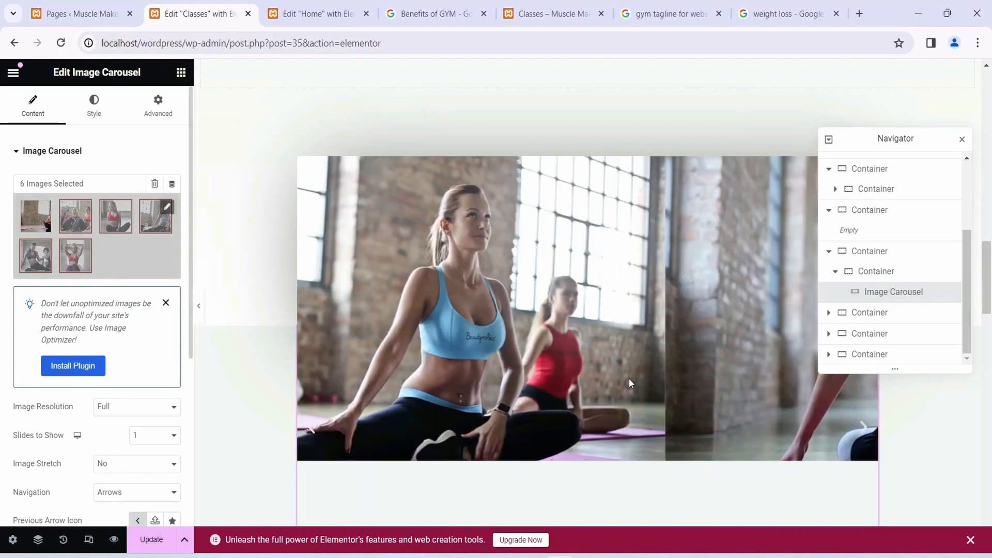
{"action": "left_click", "coordinate": [865, 434]}
{"action": "left_click", "coordinate": [865, 433]}
{"action": "left_click", "coordinate": [866, 434]}
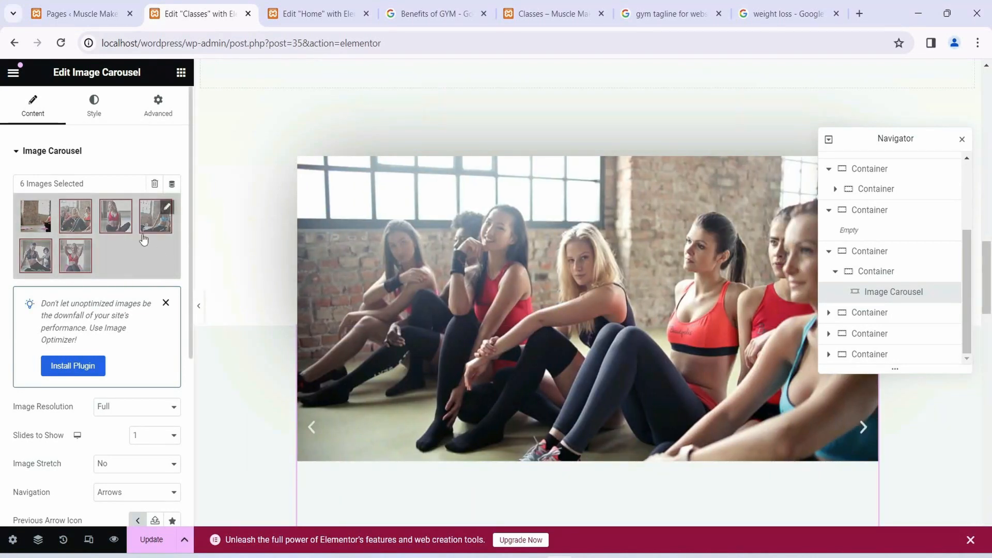
{"action": "left_click", "coordinate": [154, 186]}
{"action": "left_click", "coordinate": [594, 340]}
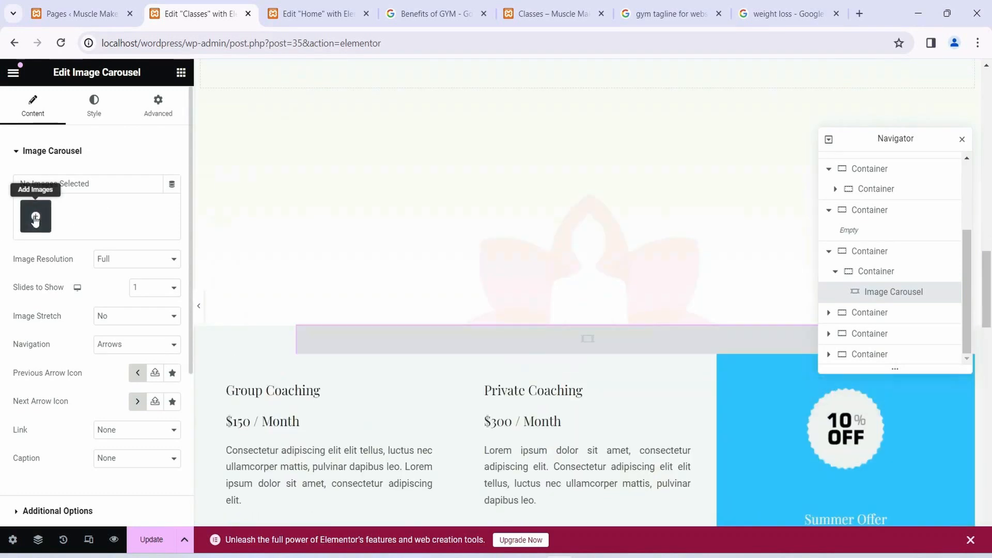
- Search the free images for "fitness" and import the photo of two women facing each other at a dumbbell rack into the carousel gallery
{"action": "left_click", "coordinate": [35, 216]}
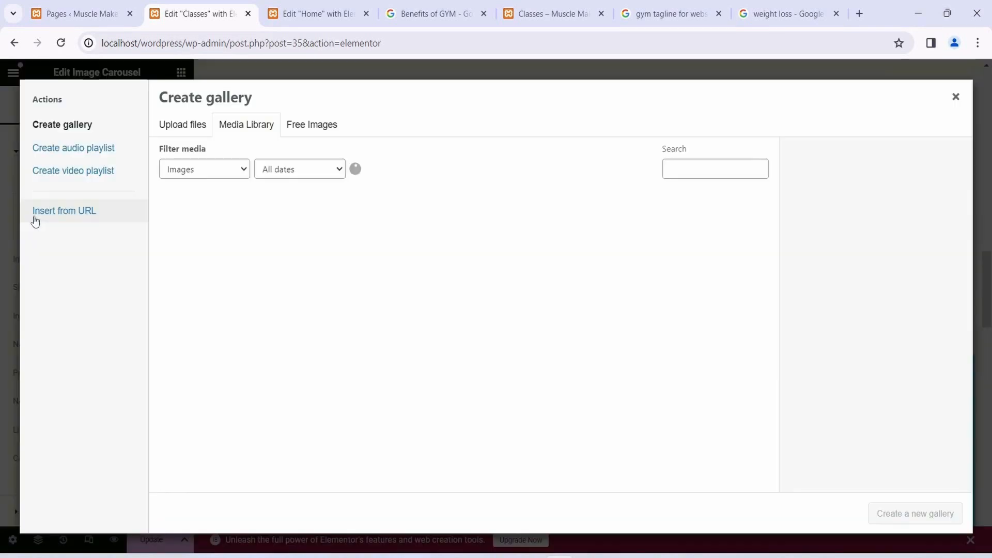
{"action": "left_click", "coordinate": [306, 126]}
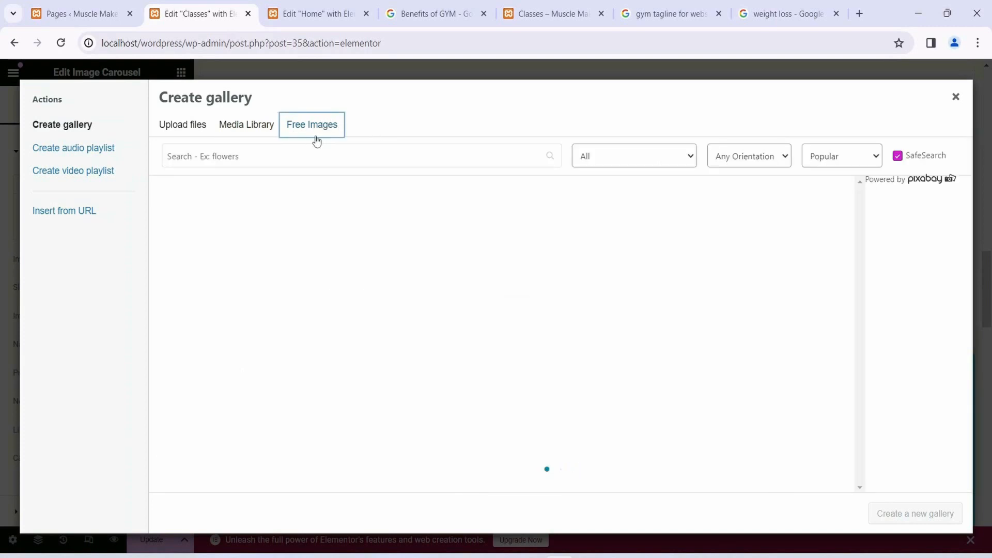
{"action": "left_click", "coordinate": [369, 159]}
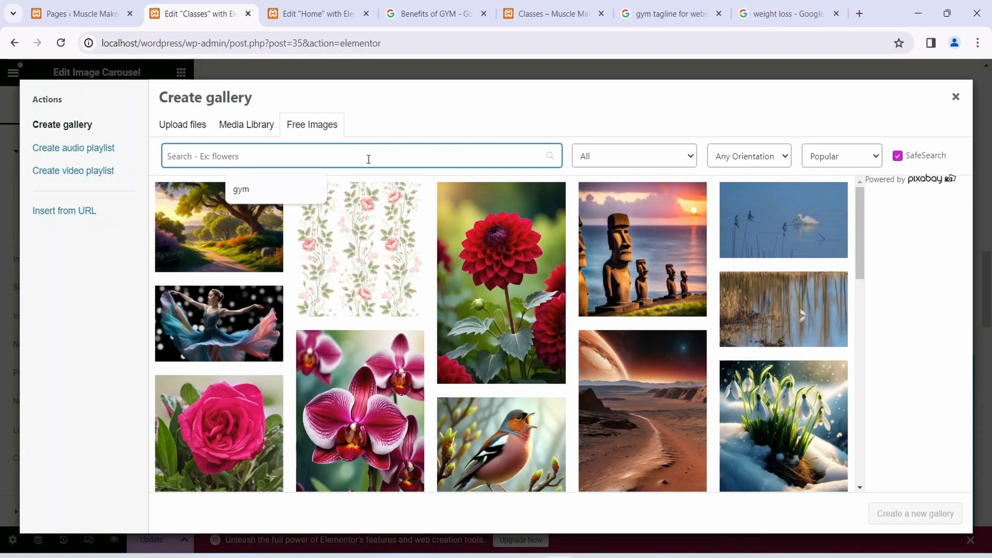
{"action": "type", "text": "f"}
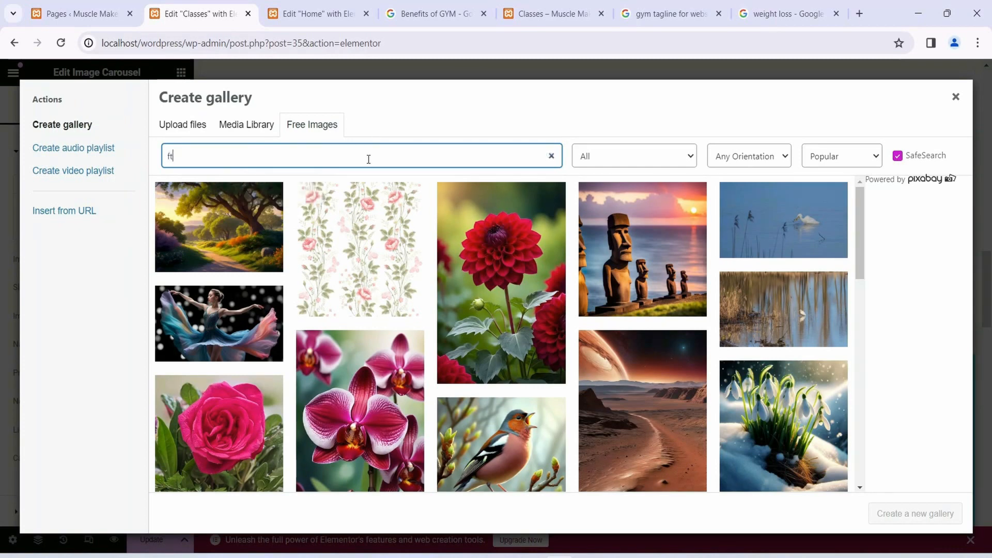
{"action": "type", "text": "tnessi"}
{"action": "key", "text": "Return"}
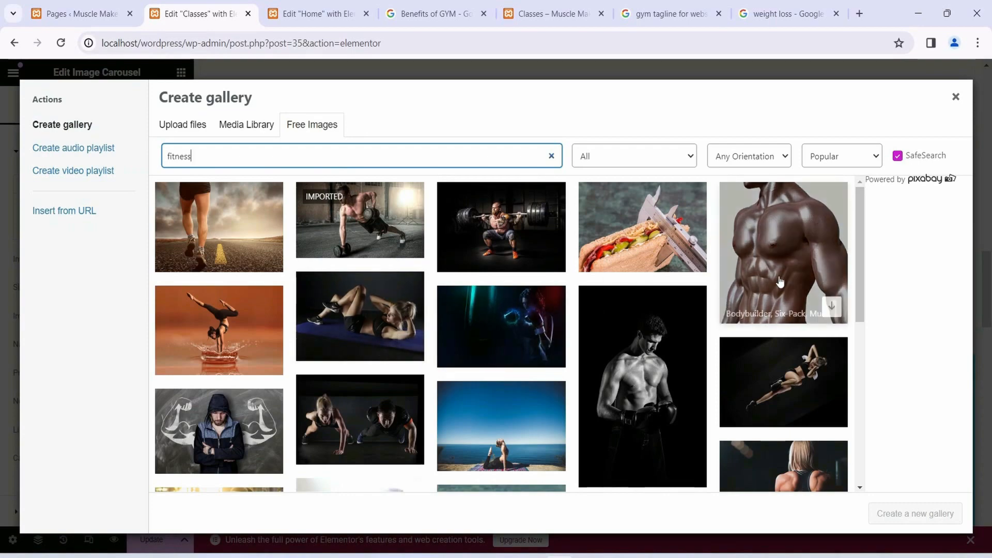
{"action": "scroll", "coordinate": [780, 279], "scroll_direction": "down", "scroll_amount": 5}
{"action": "scroll", "coordinate": [600, 289], "scroll_direction": "down", "scroll_amount": 3}
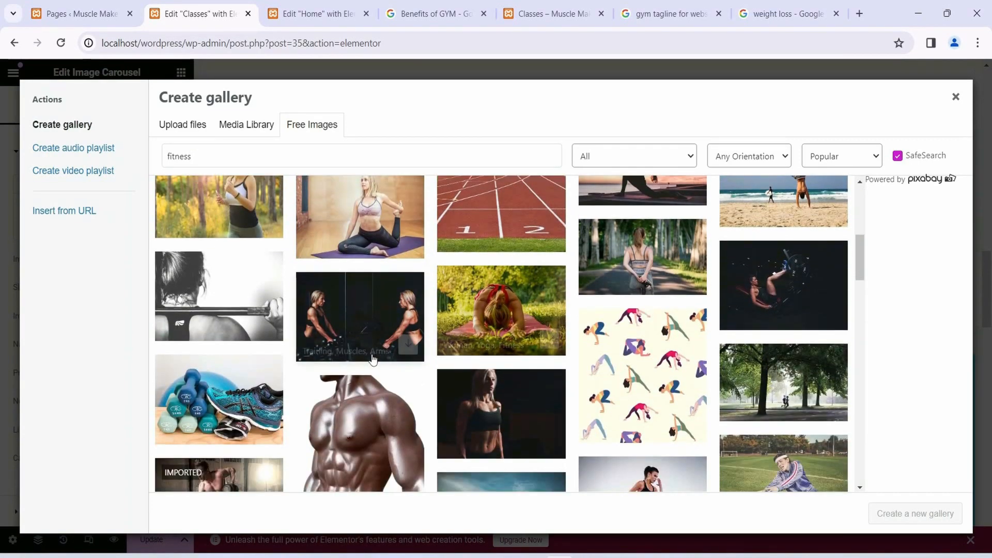
{"action": "left_click", "coordinate": [409, 345]}
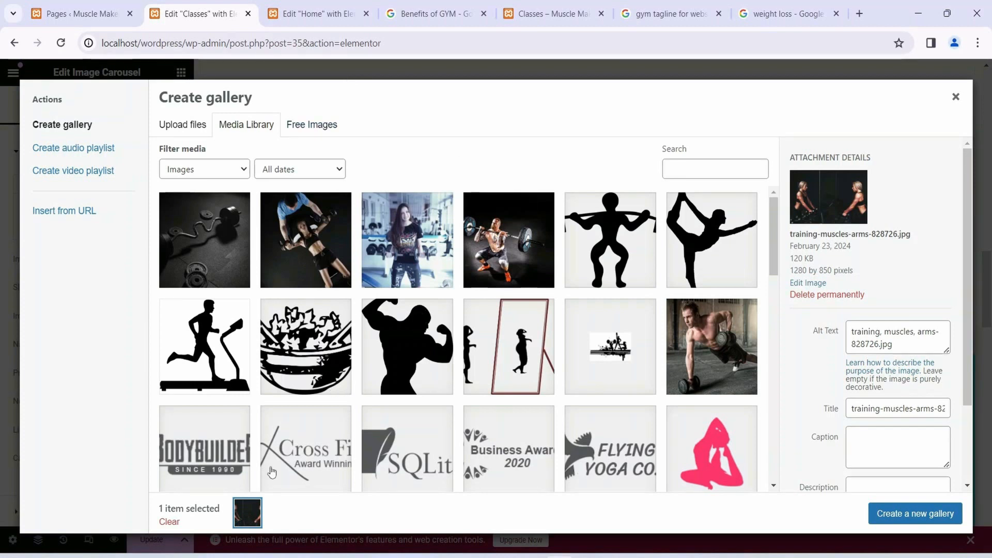
- Add the personal trainer, gym girl and barbell squat photos from the media library and insert the four-image gallery into the carousel
{"action": "left_click", "coordinate": [288, 221]}
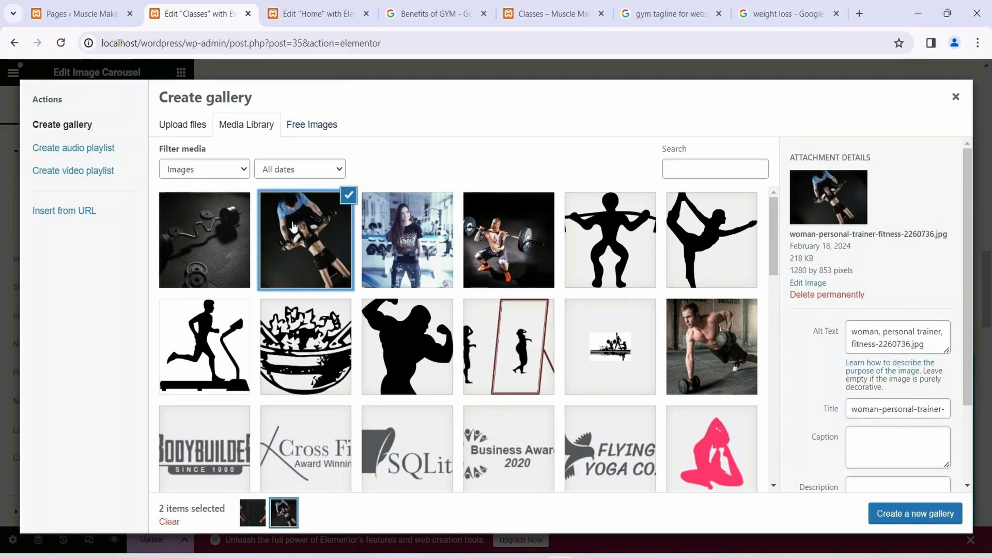
{"action": "left_click", "coordinate": [410, 238]}
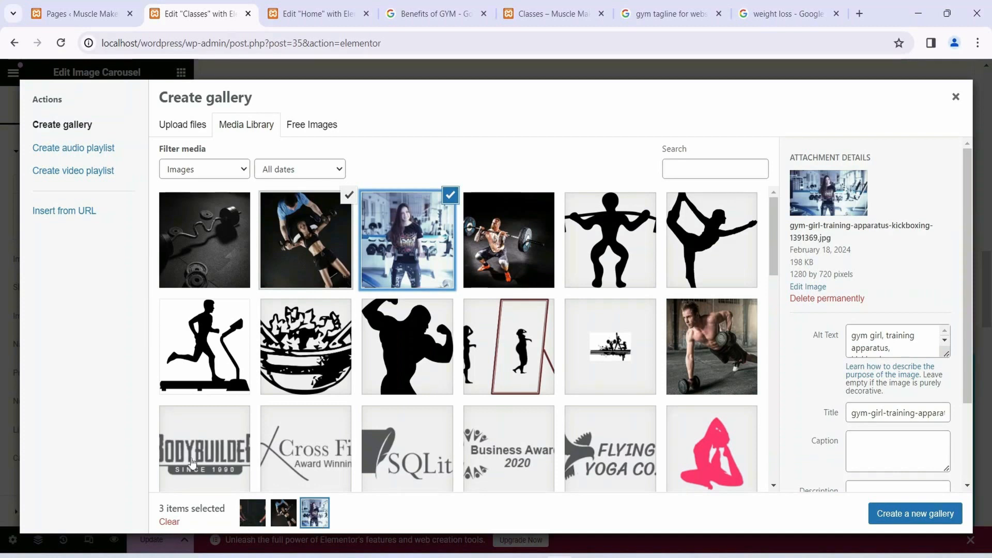
{"action": "left_click", "coordinate": [508, 240]}
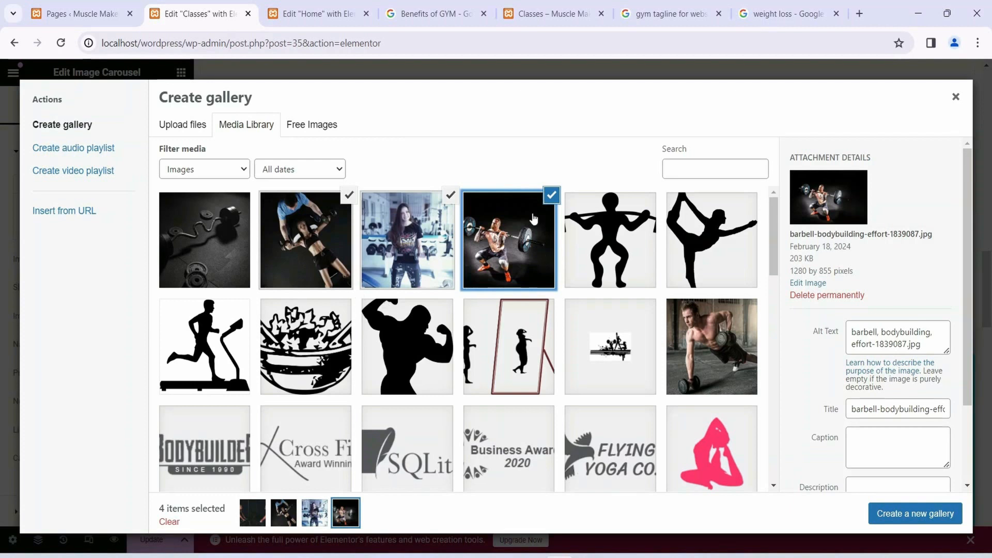
{"action": "left_click", "coordinate": [922, 518]}
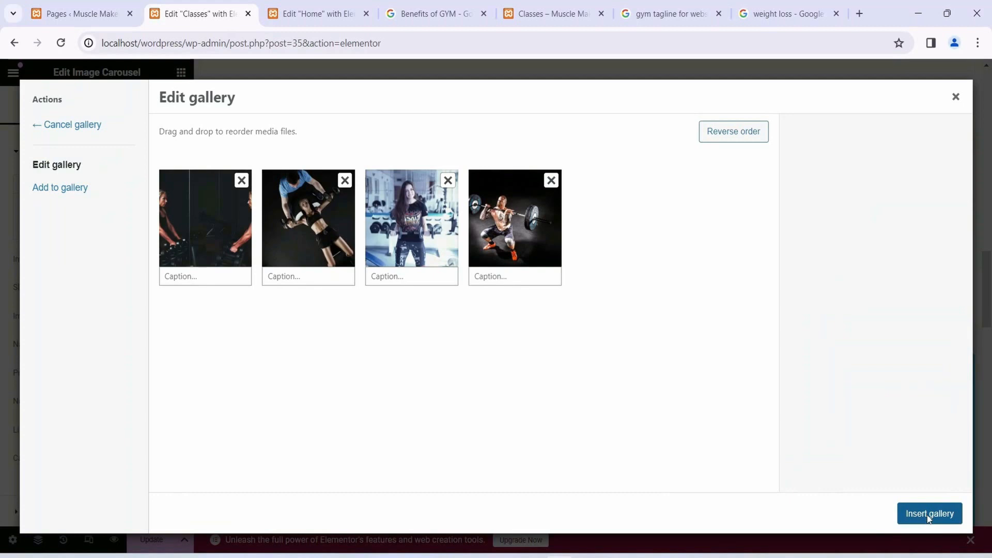
{"action": "left_click", "coordinate": [927, 516]}
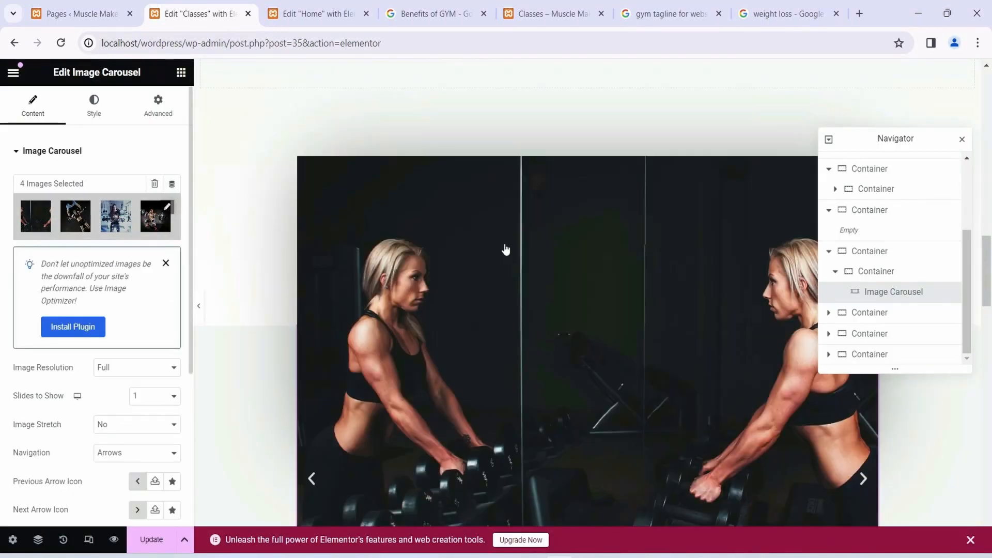
- Go through the slides of the refilled image carousel and examine how the gym photos fit the section
{"action": "scroll", "coordinate": [615, 243], "scroll_direction": "down", "scroll_amount": 4}
{"action": "scroll", "coordinate": [645, 326], "scroll_direction": "up", "scroll_amount": 2}
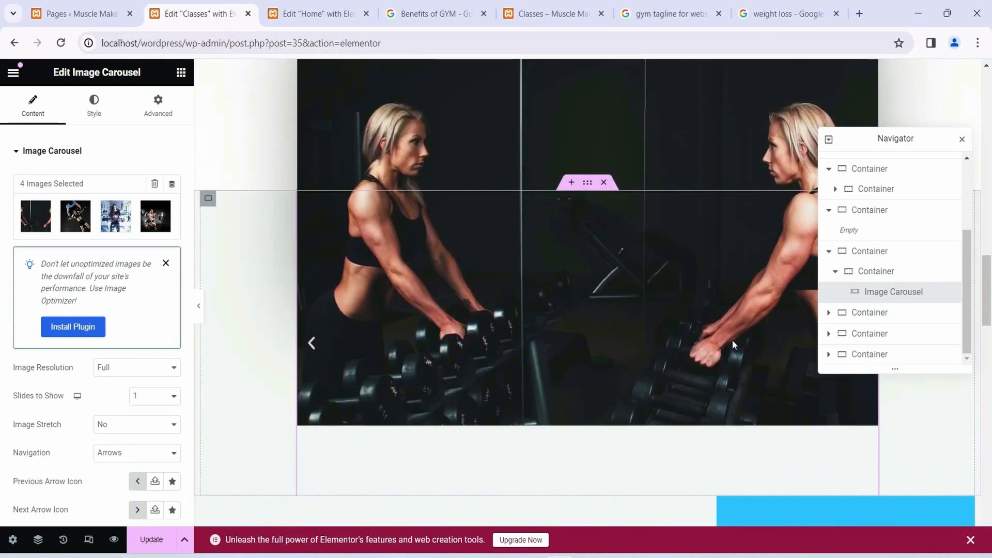
{"action": "scroll", "coordinate": [569, 393], "scroll_direction": "up", "scroll_amount": 1}
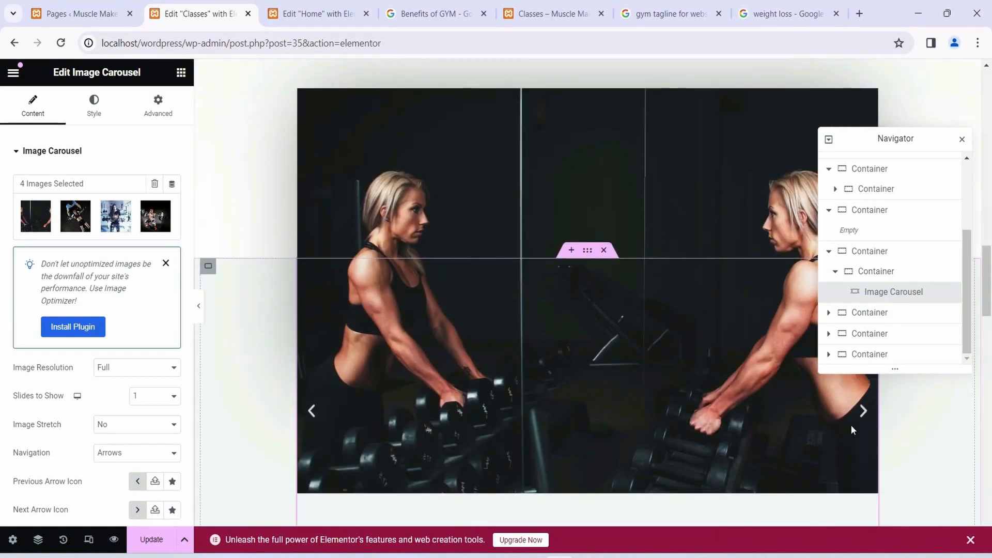
{"action": "left_click", "coordinate": [864, 412]}
{"action": "left_click", "coordinate": [865, 413]}
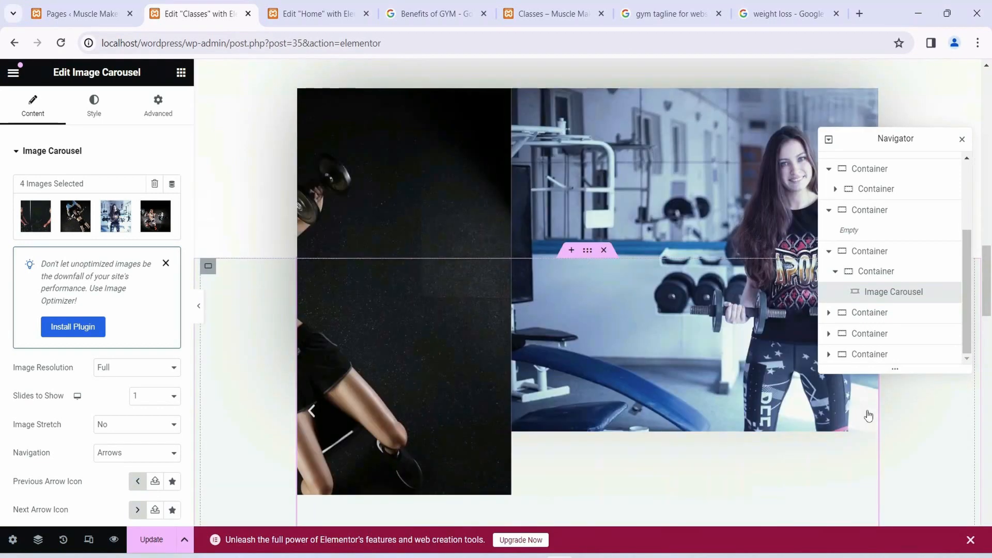
{"action": "left_click", "coordinate": [866, 413]}
{"action": "left_click", "coordinate": [865, 412]}
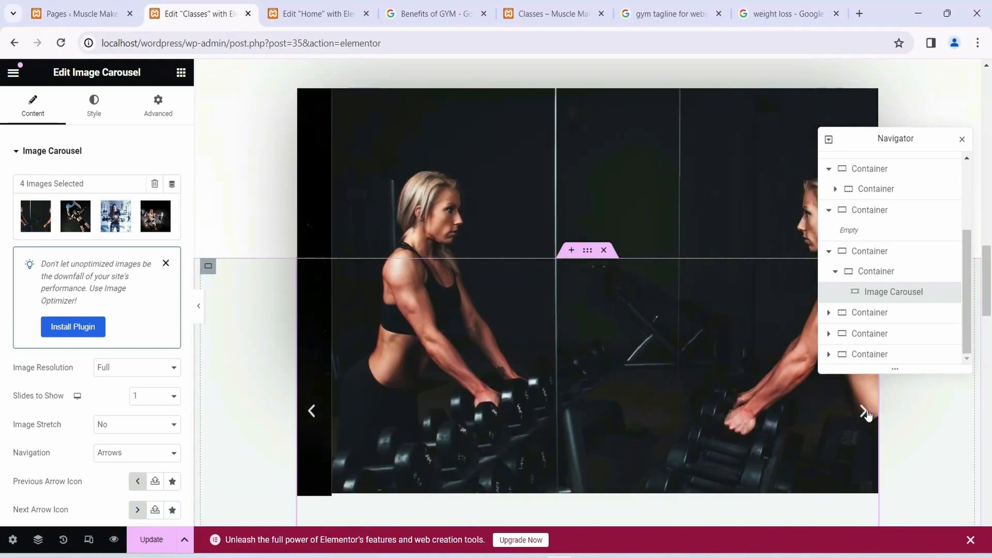
{"action": "left_click", "coordinate": [864, 412]}
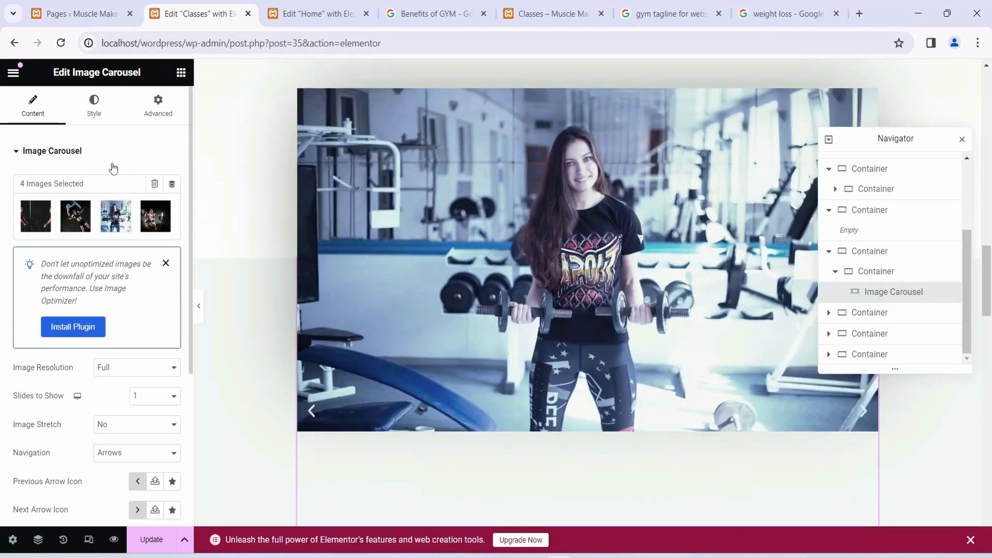
{"action": "scroll", "coordinate": [726, 265], "scroll_direction": "up", "scroll_amount": 3}
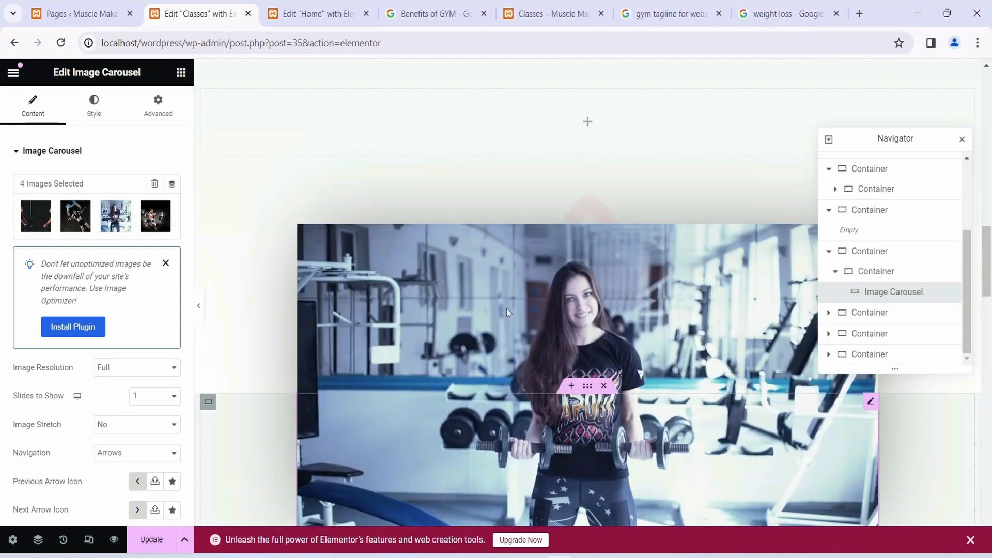
{"action": "scroll", "coordinate": [725, 265], "scroll_direction": "down", "scroll_amount": 3}
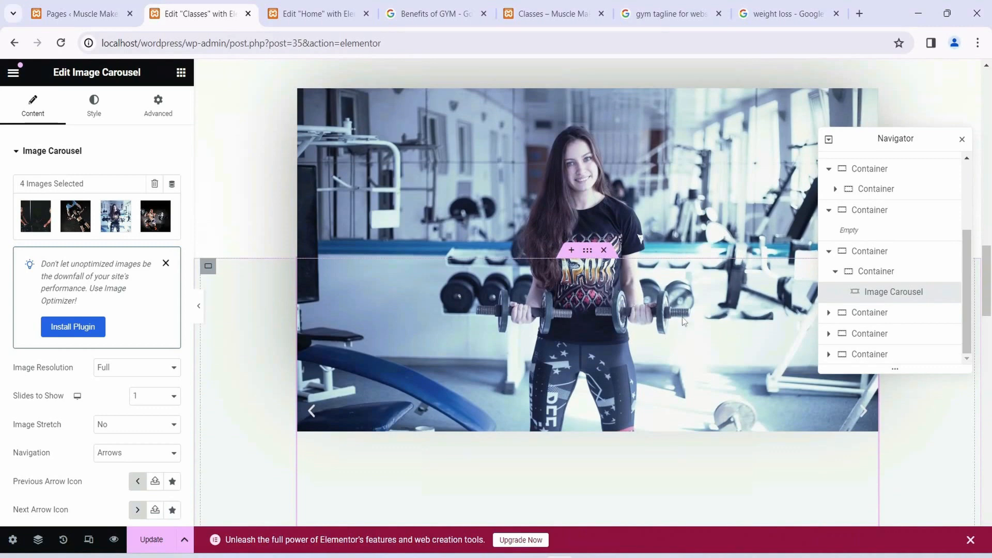
- Change the "Group Coaching" heading in the first pricing column to "Basic Plan"
{"action": "scroll", "coordinate": [684, 321], "scroll_direction": "down", "scroll_amount": 8}
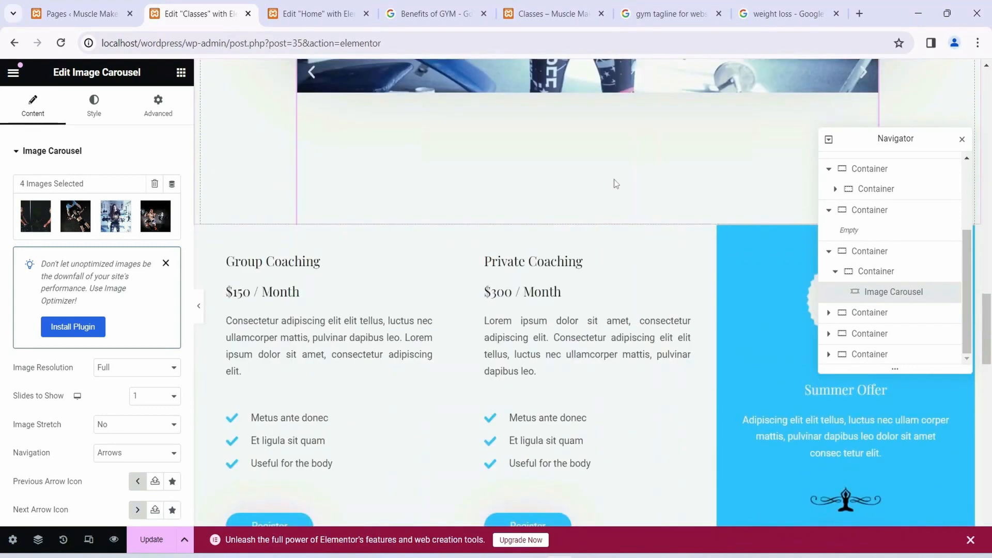
{"action": "scroll", "coordinate": [616, 183], "scroll_direction": "down", "scroll_amount": 3}
{"action": "scroll", "coordinate": [329, 236], "scroll_direction": "up", "scroll_amount": 2}
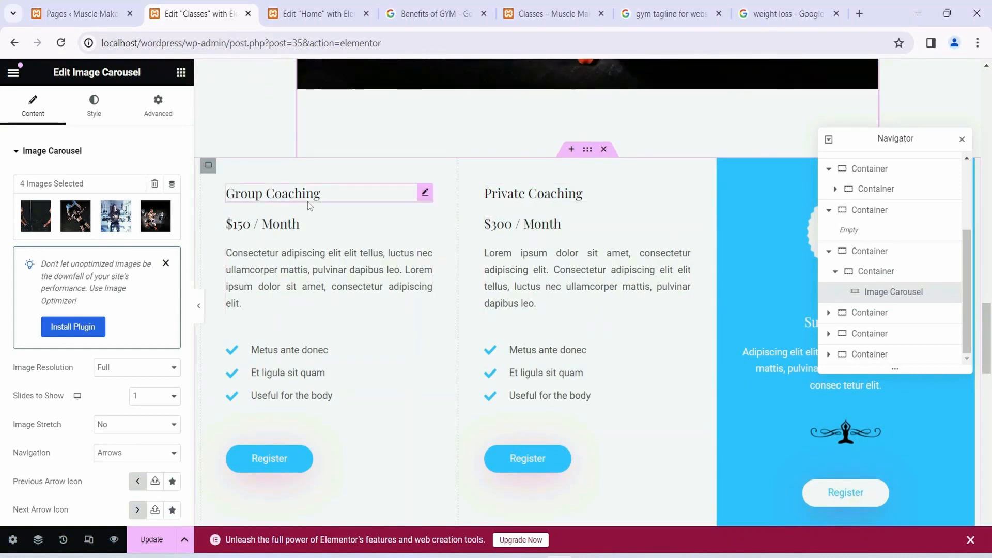
{"action": "left_click", "coordinate": [330, 201]}
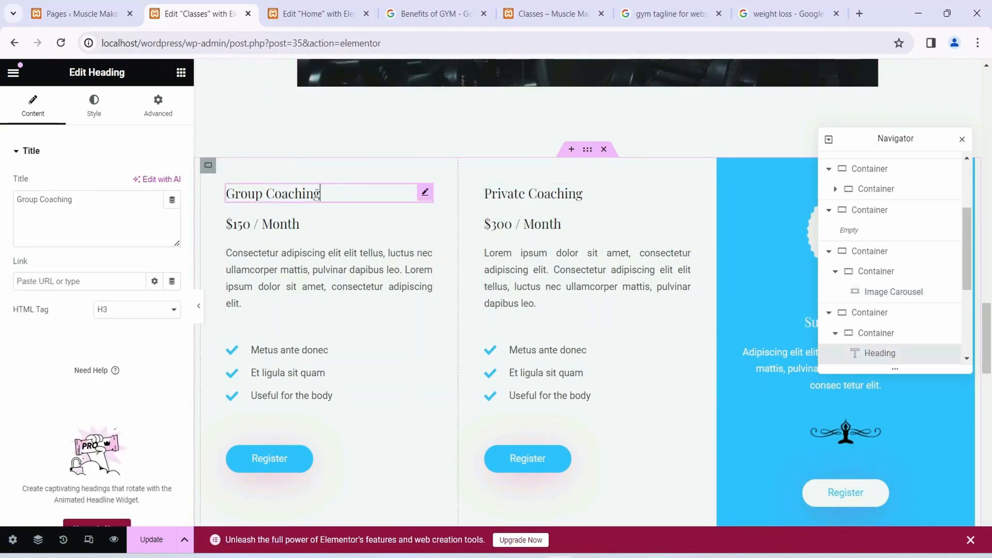
{"action": "left_click_drag", "start_coordinate": [109, 214], "coordinate": [14, 204]}
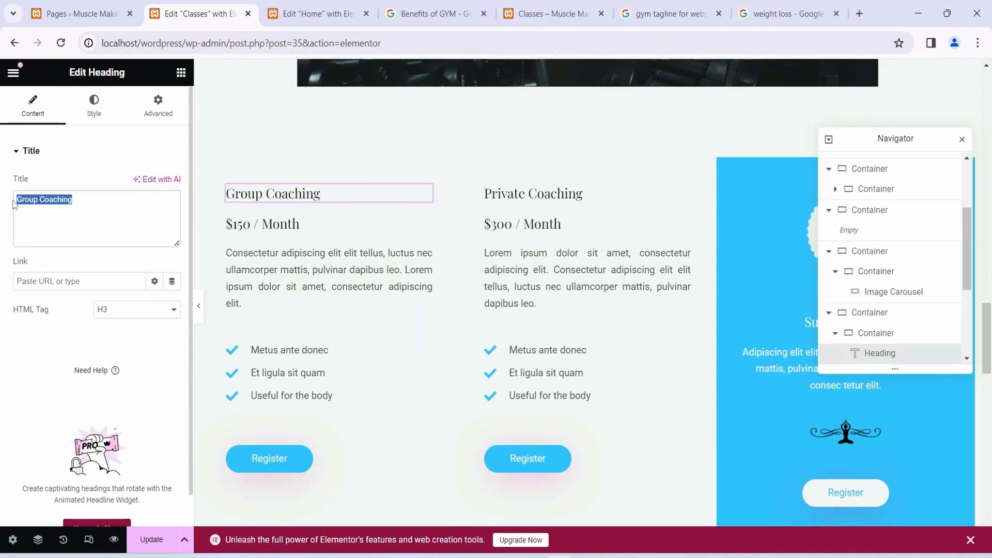
{"action": "type", "text": "Basic Plan"}
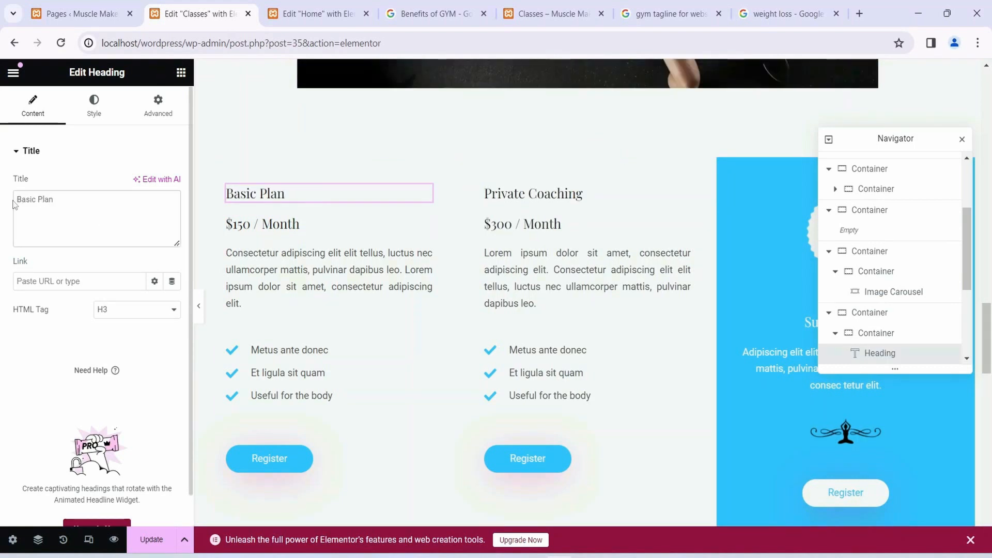
- Set the Basic Plan price heading to "$50 / Month"
{"action": "left_click", "coordinate": [308, 220]}
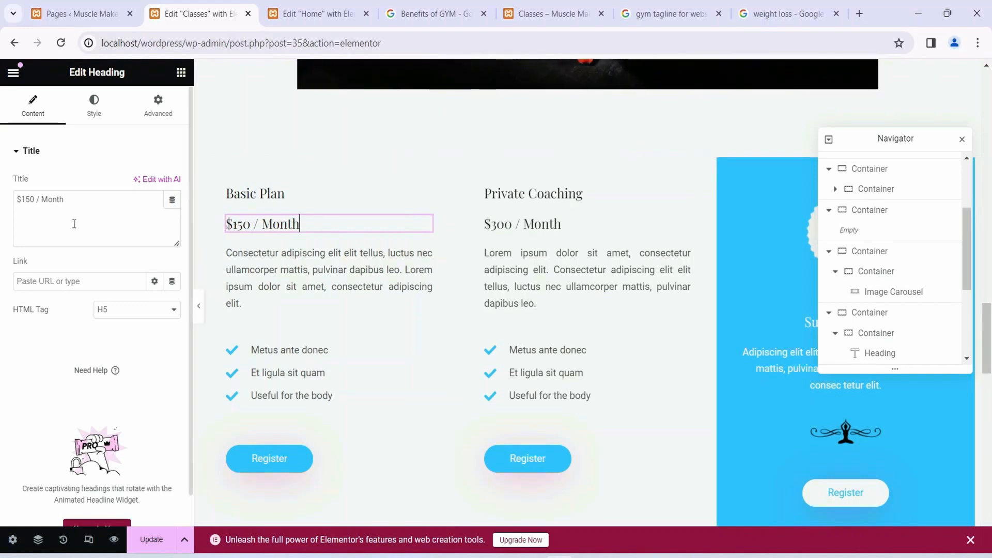
{"action": "left_click_drag", "start_coordinate": [34, 199], "coordinate": [25, 199]}
{"action": "key", "text": "BackSpace"}
{"action": "type", "text": "50"}
{"action": "left_click", "coordinate": [378, 247]}
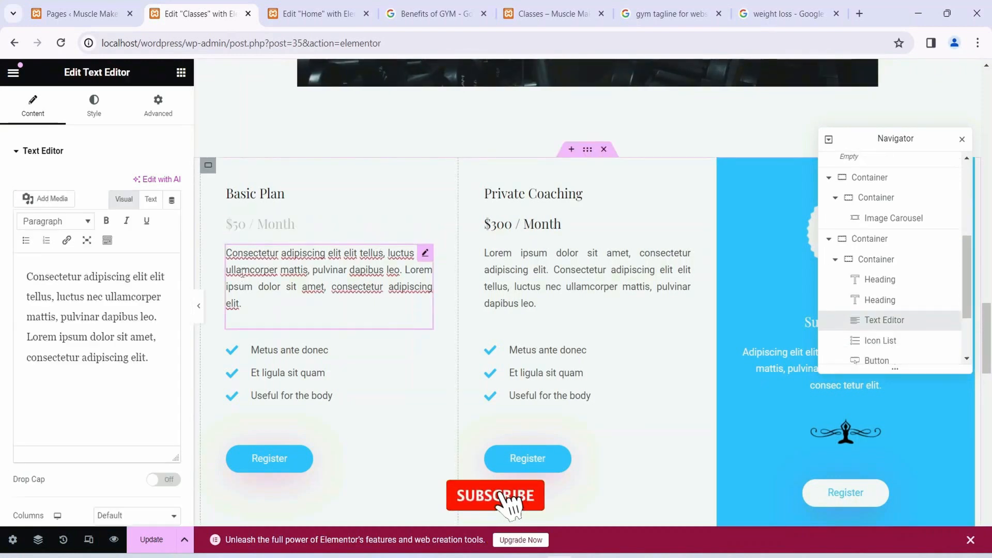
- Change the "Private Coaching" heading in the second pricing column to "Premium Plan"
{"action": "left_click", "coordinate": [602, 194]}
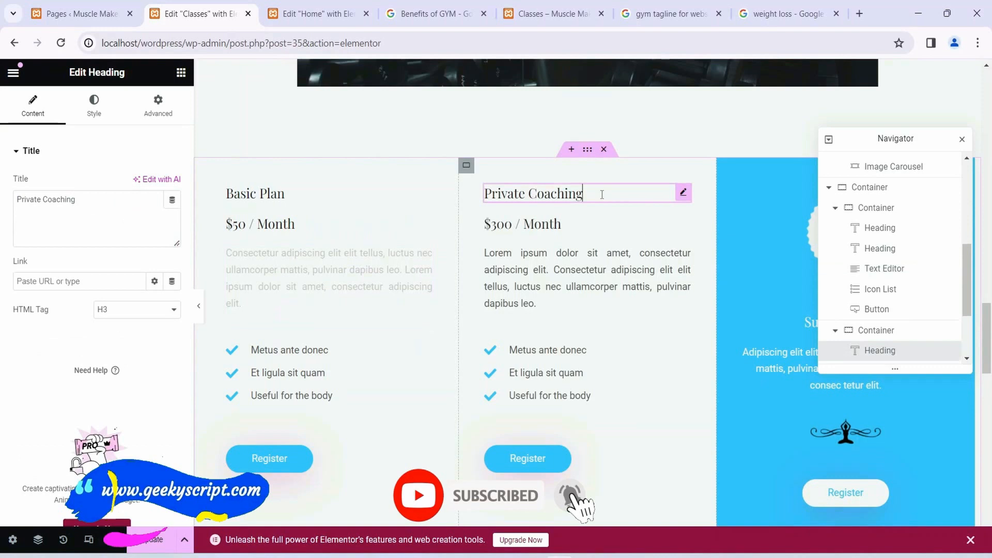
{"action": "left_click_drag", "start_coordinate": [67, 202], "coordinate": [3, 196]}
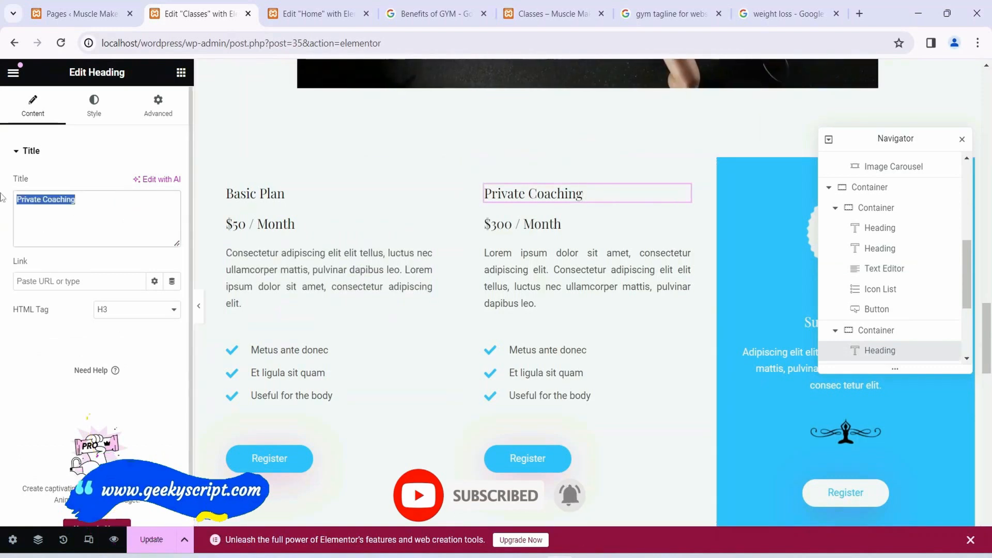
{"action": "type", "text": "Pr"}
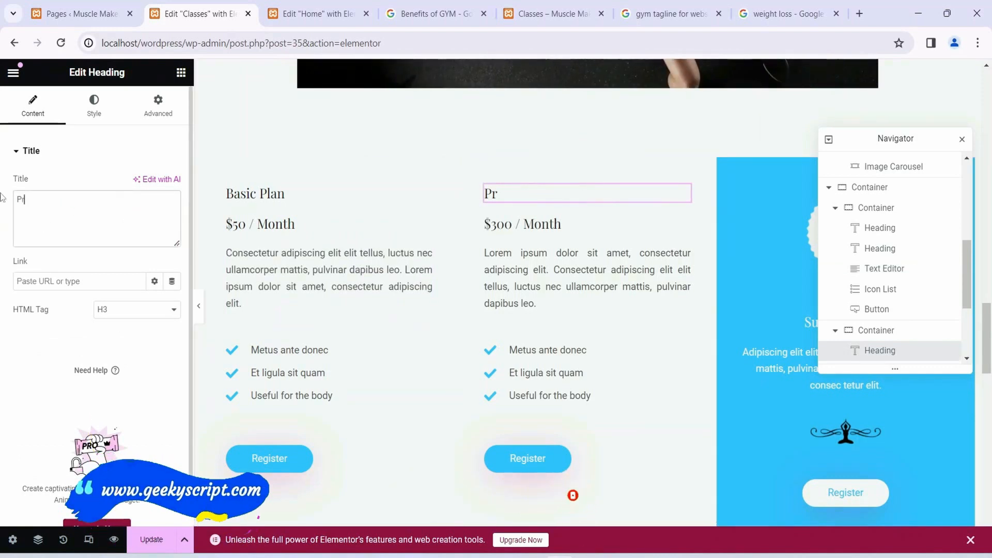
{"action": "type", "text": "emium Plan"}
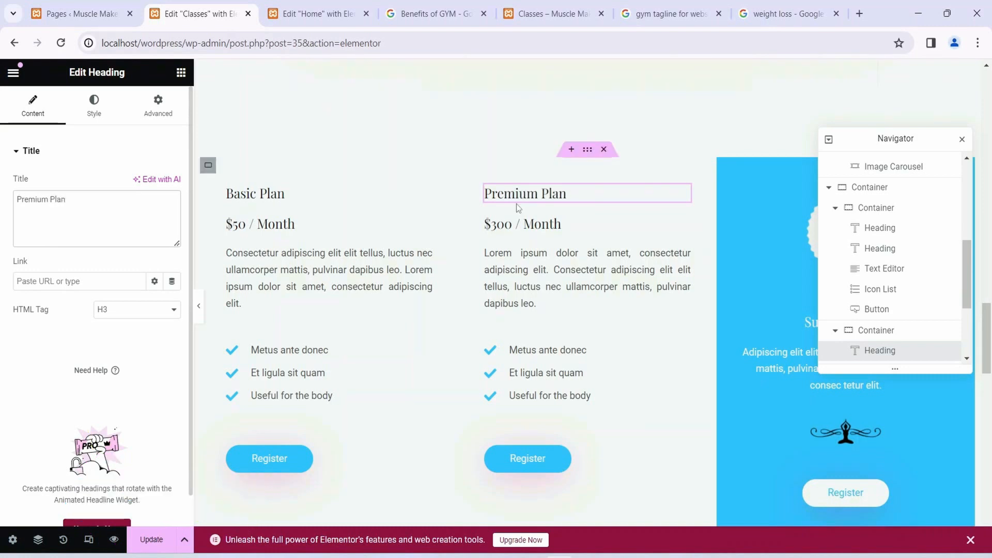
- Set the Premium Plan price heading to "$120 / Month"
{"action": "left_click", "coordinate": [552, 227]}
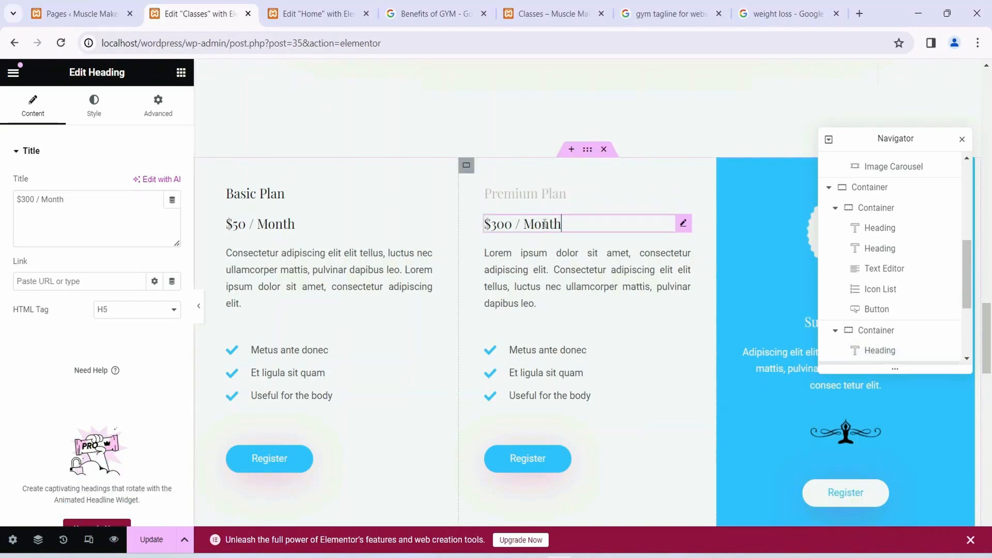
{"action": "left_click", "coordinate": [22, 199]}
{"action": "key", "text": "BackSpace"}
{"action": "type", "text": "12"}
{"action": "key", "text": "Delete"}
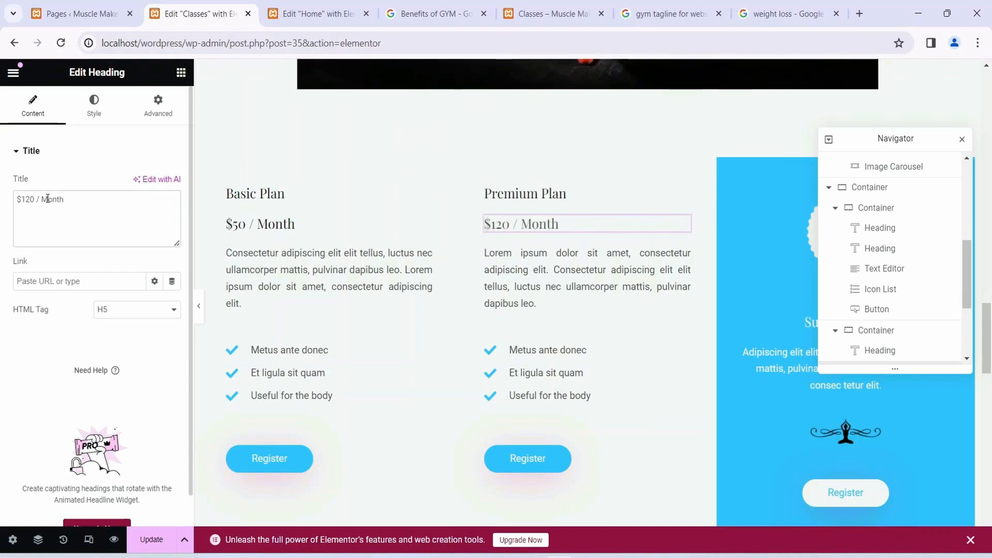
- Change the first item of the Basic Plan's icon list to "Person Trainer"
{"action": "scroll", "coordinate": [361, 318], "scroll_direction": "down", "scroll_amount": 1}
{"action": "left_click", "coordinate": [272, 316]}
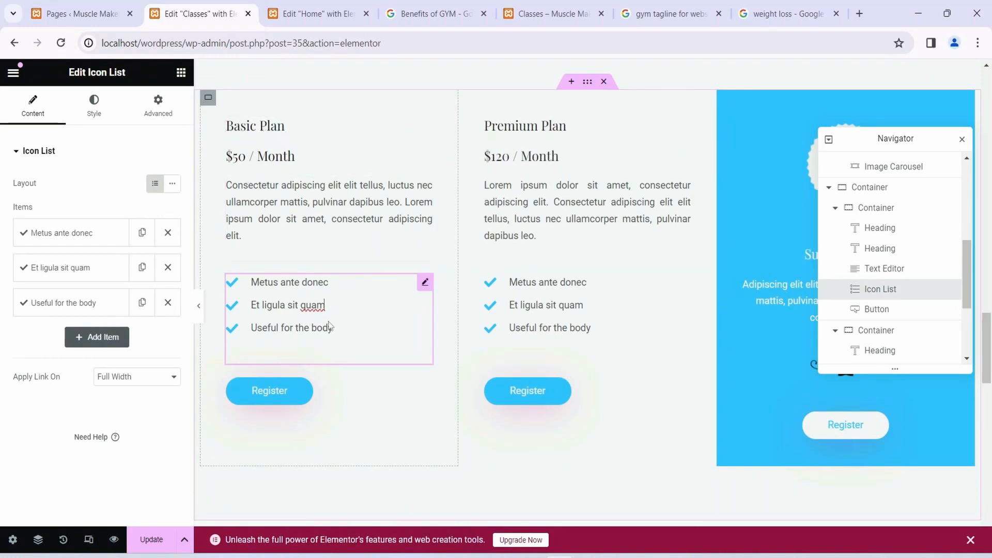
{"action": "left_click", "coordinate": [57, 239]}
{"action": "left_click_drag", "start_coordinate": [106, 282], "coordinate": [1, 266]}
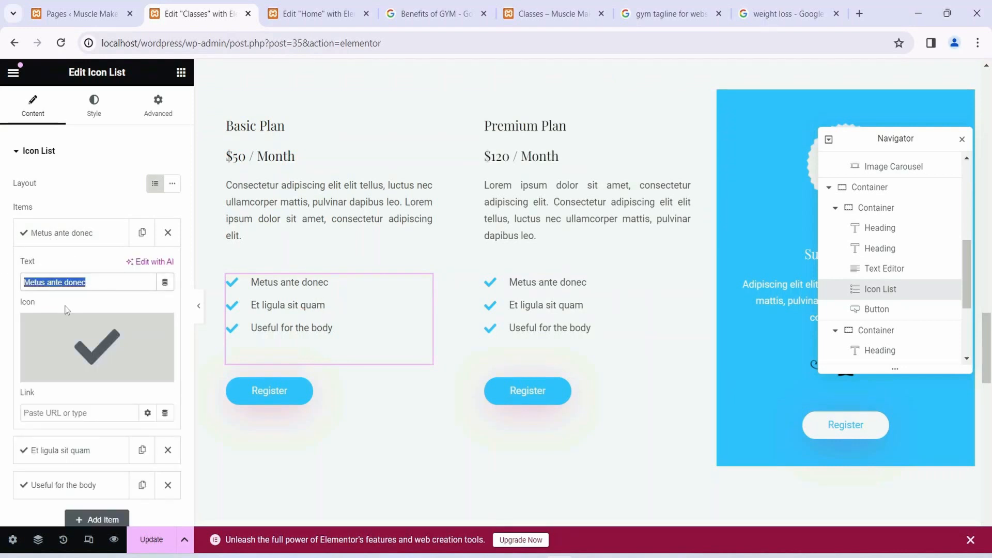
{"action": "type", "text": "Perso"}
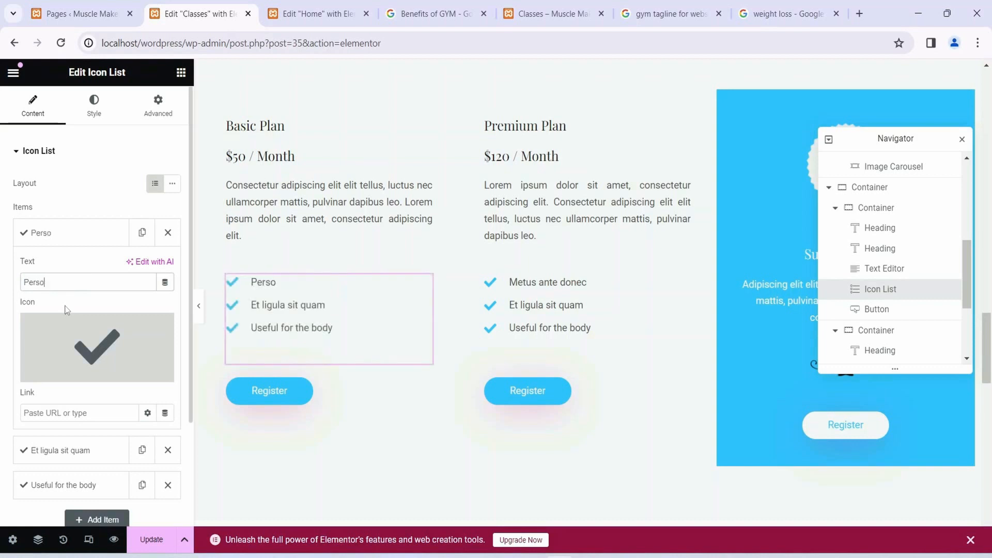
{"action": "type", "text": "n Trainer"}
- Change the second item of the Basic Plan's icon list to "Special Class"
{"action": "scroll", "coordinate": [77, 310], "scroll_direction": "down", "scroll_amount": 3}
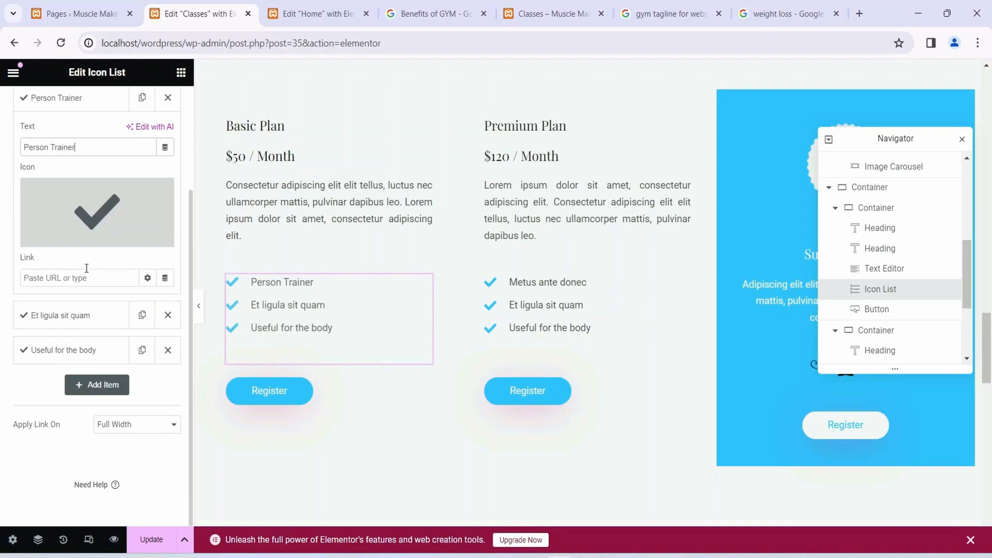
{"action": "scroll", "coordinate": [91, 313], "scroll_direction": "up", "scroll_amount": 1}
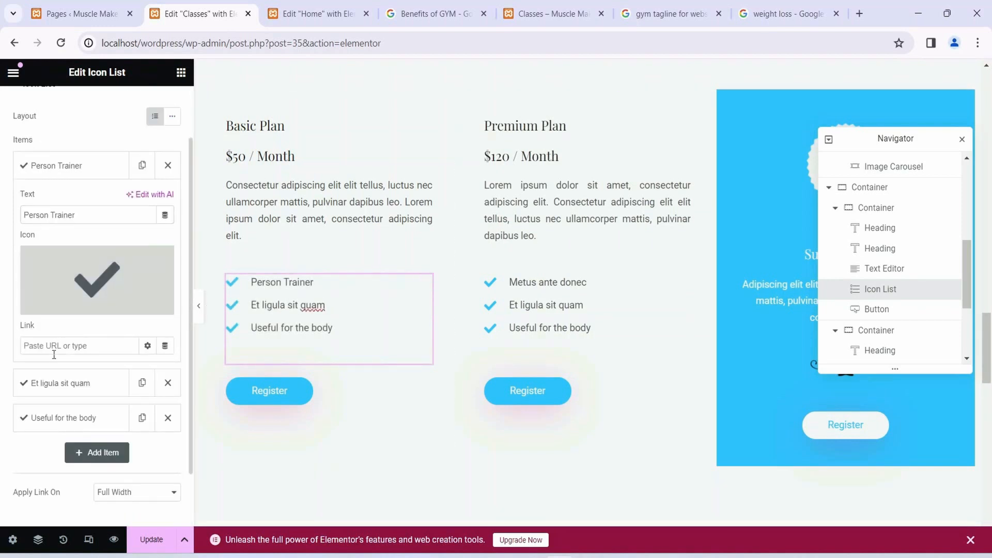
{"action": "left_click", "coordinate": [75, 383]}
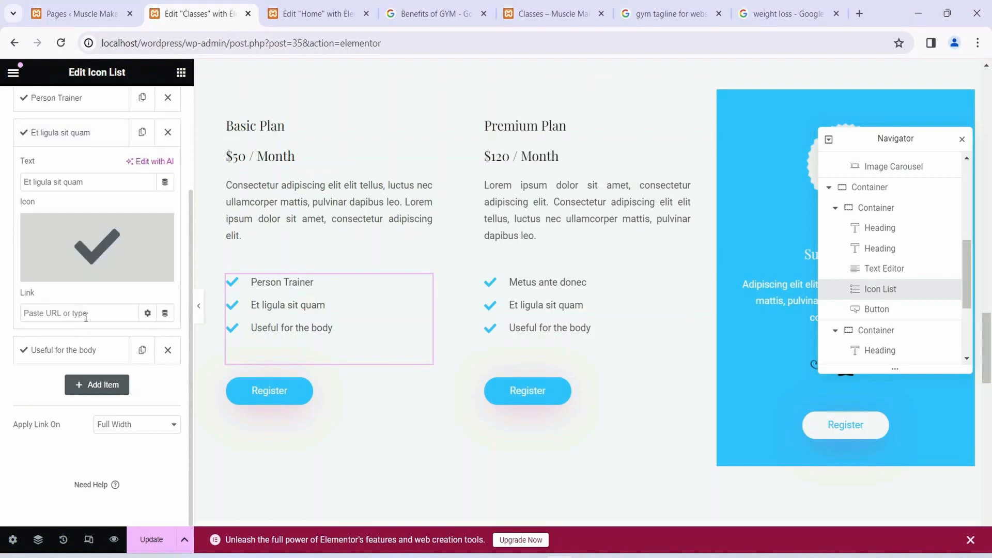
{"action": "left_click_drag", "start_coordinate": [88, 182], "coordinate": [1, 189]}
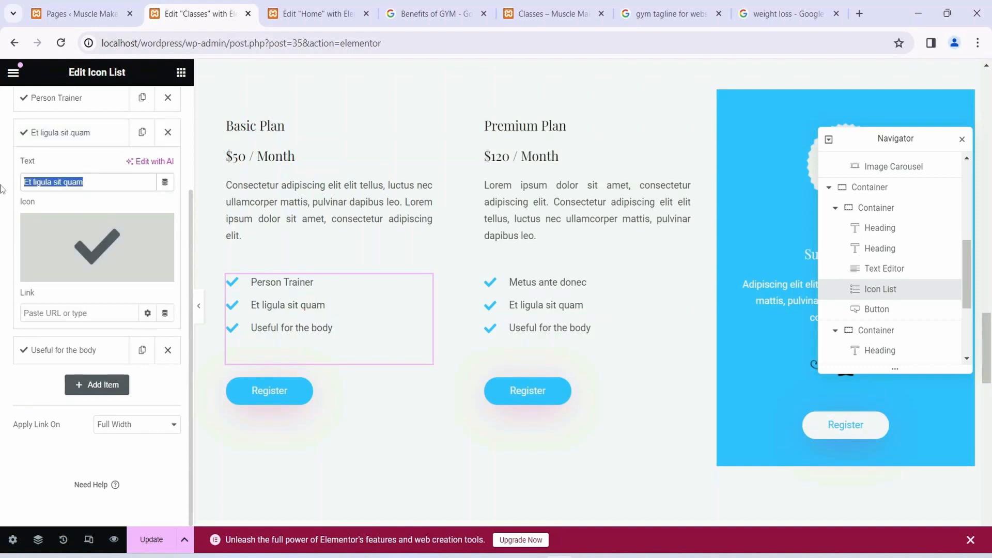
{"action": "type", "text": "Speci"}
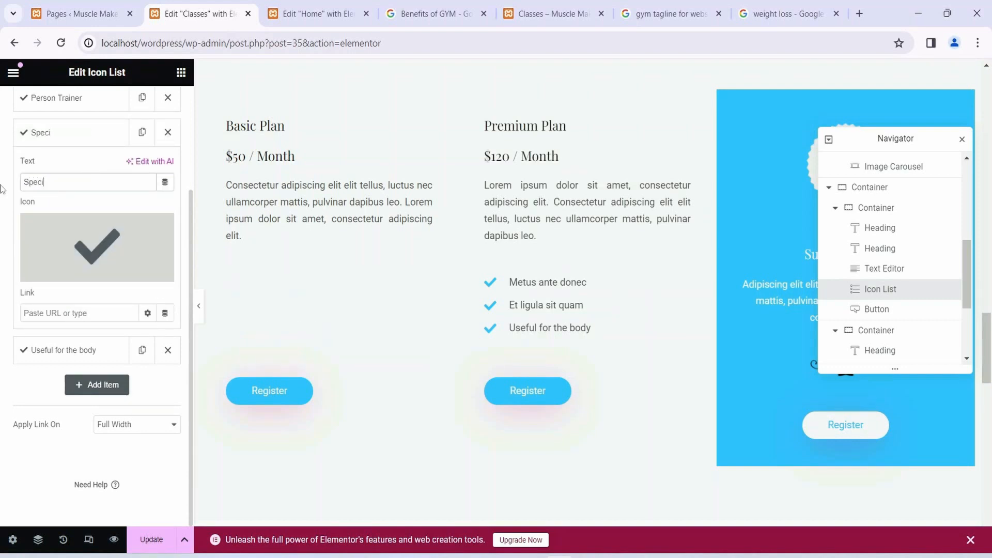
{"action": "type", "text": "al Class"}
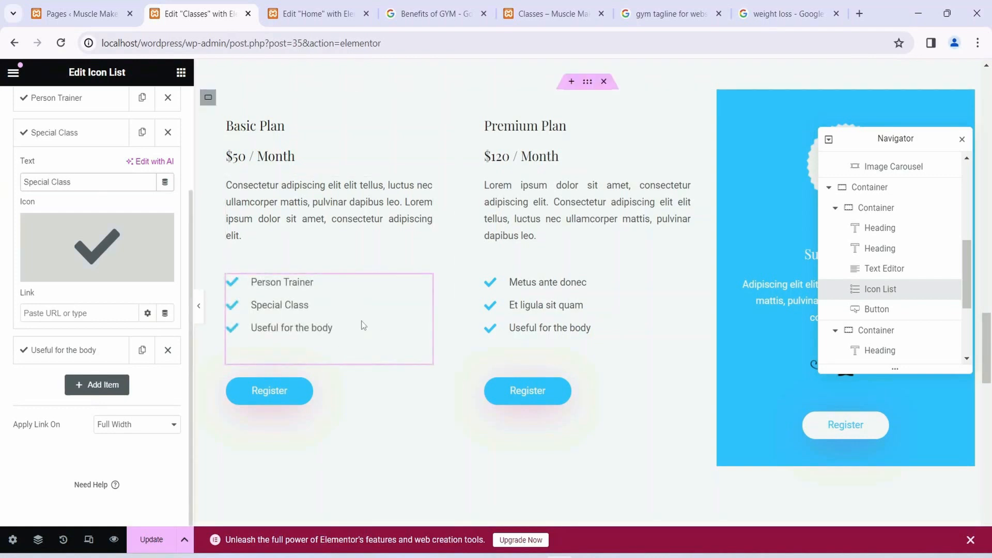
- Change the Premium Plan's second list item to "Special Class" and its first list item to "Personal Trainer"
{"action": "left_click", "coordinate": [552, 309]}
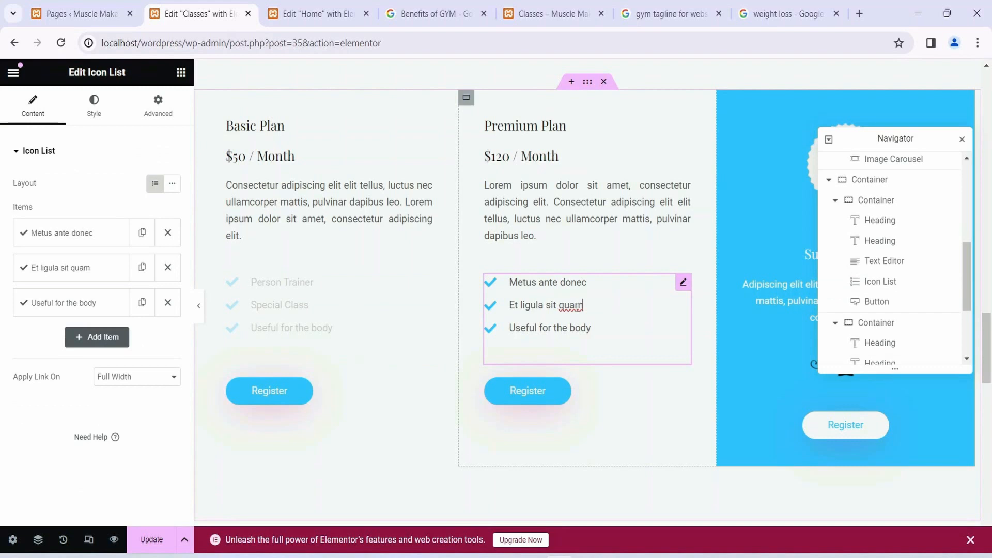
{"action": "left_click", "coordinate": [82, 270]}
{"action": "triple_click", "coordinate": [78, 325]}
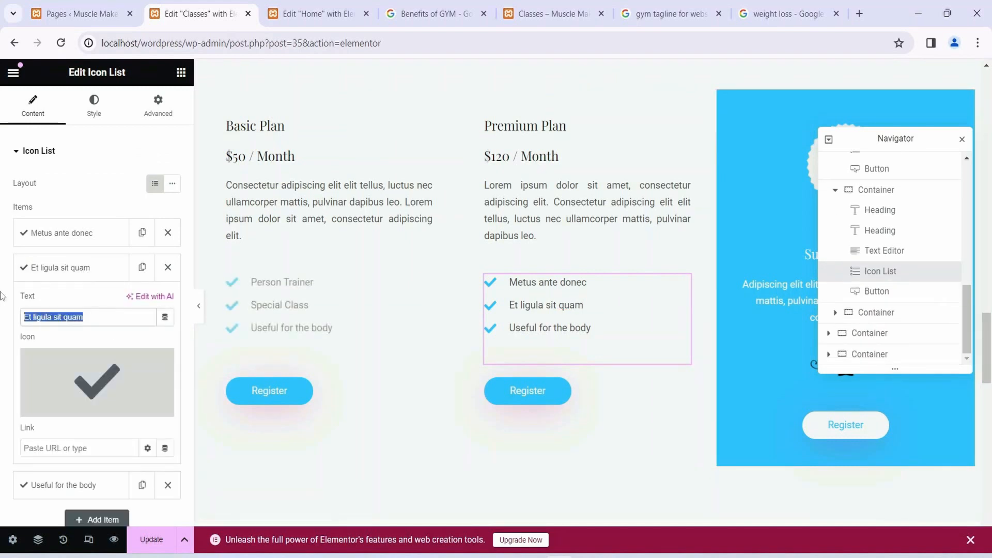
{"action": "type", "text": "Special"}
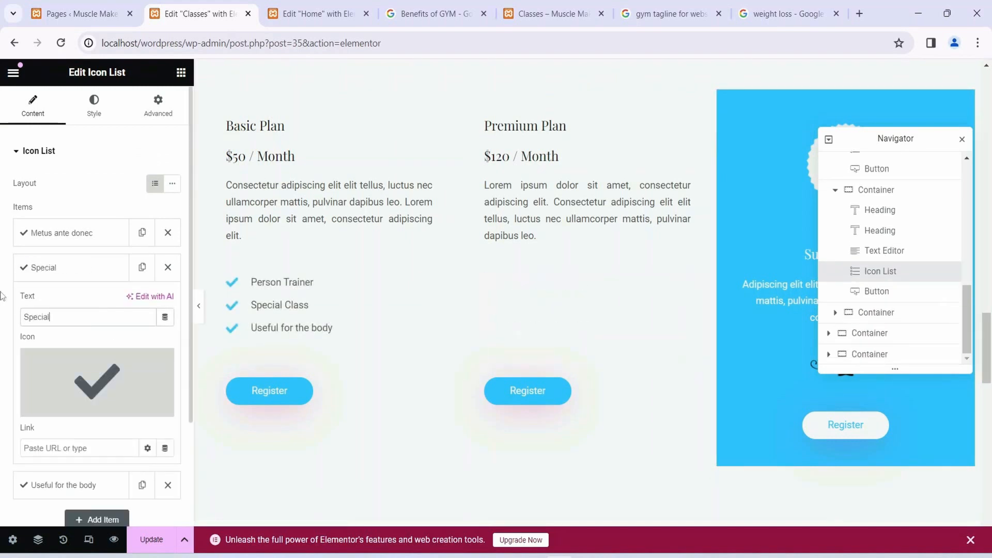
{"action": "type", "text": " Class"}
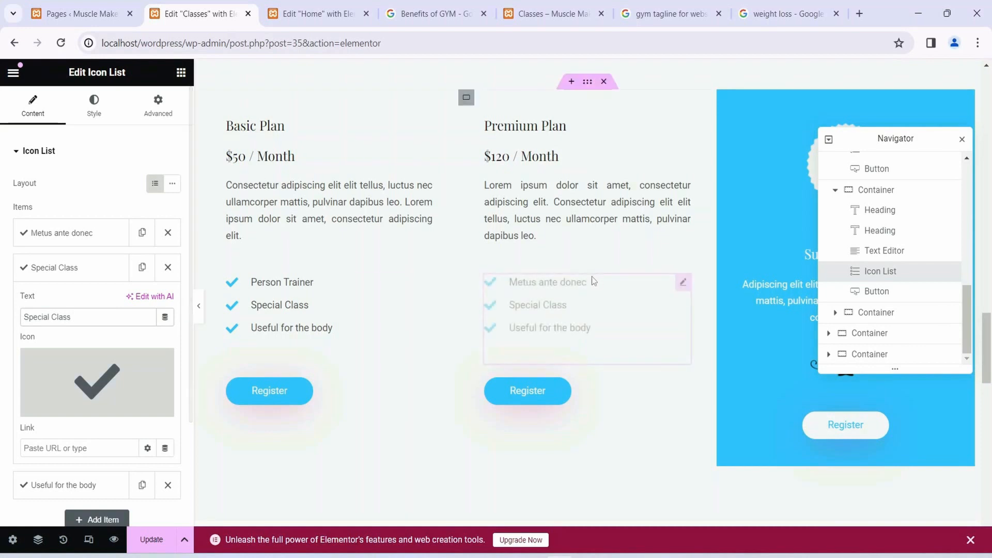
{"action": "left_click", "coordinate": [88, 243]}
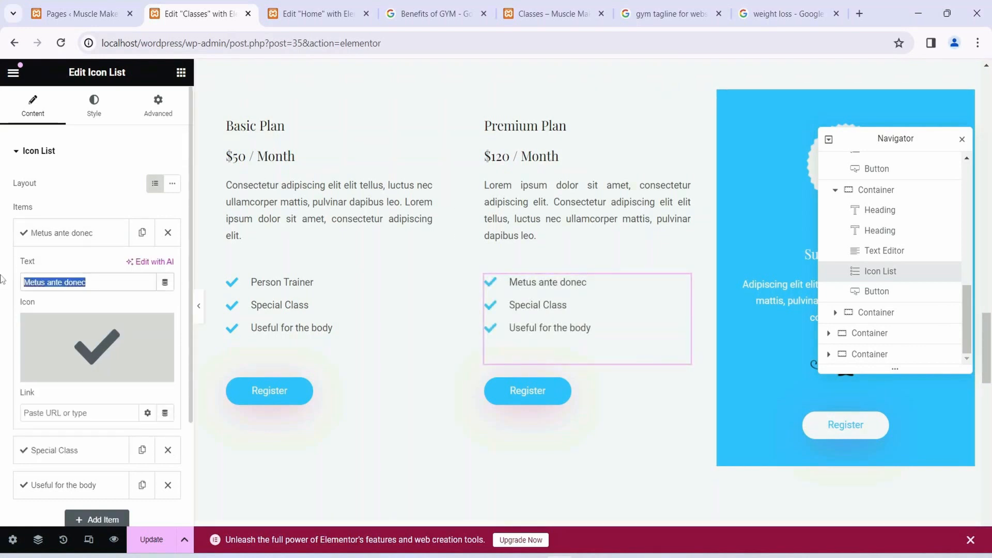
{"action": "type", "text": "Personal Trainer"}
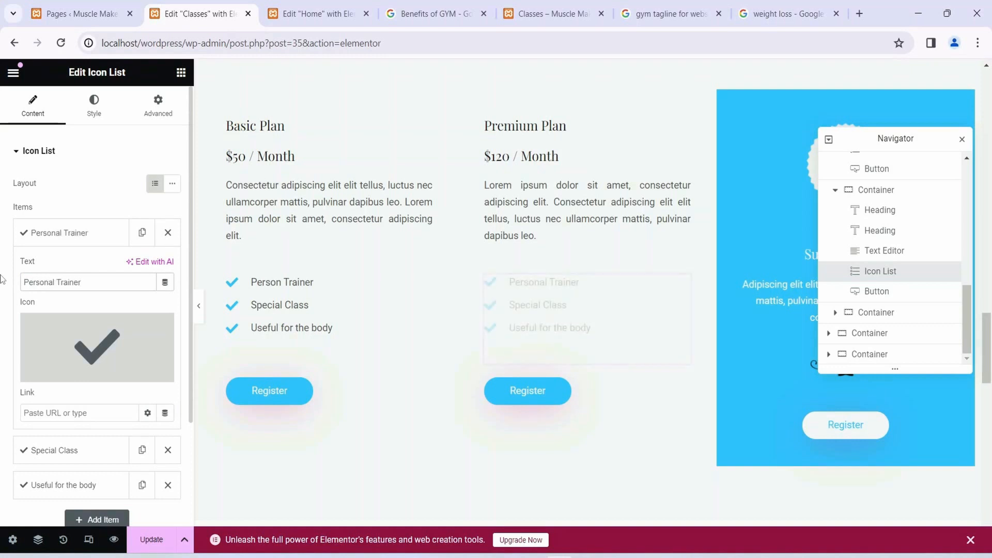
- Replace the check icon of the Basic Plan's "Special Class" item with the outlined window-close icon, filtering the icon library by "close"
{"action": "left_click", "coordinate": [232, 310]}
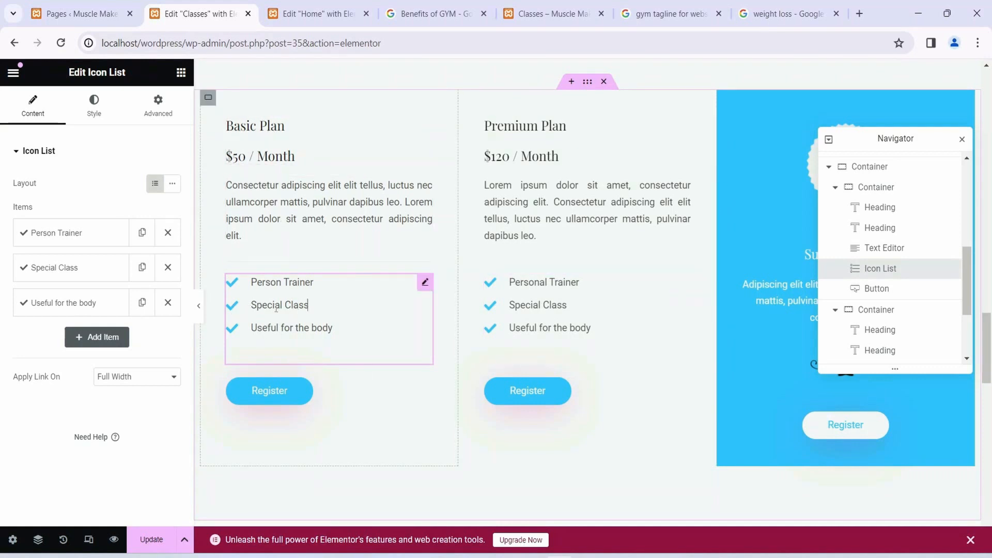
{"action": "left_click", "coordinate": [75, 269]}
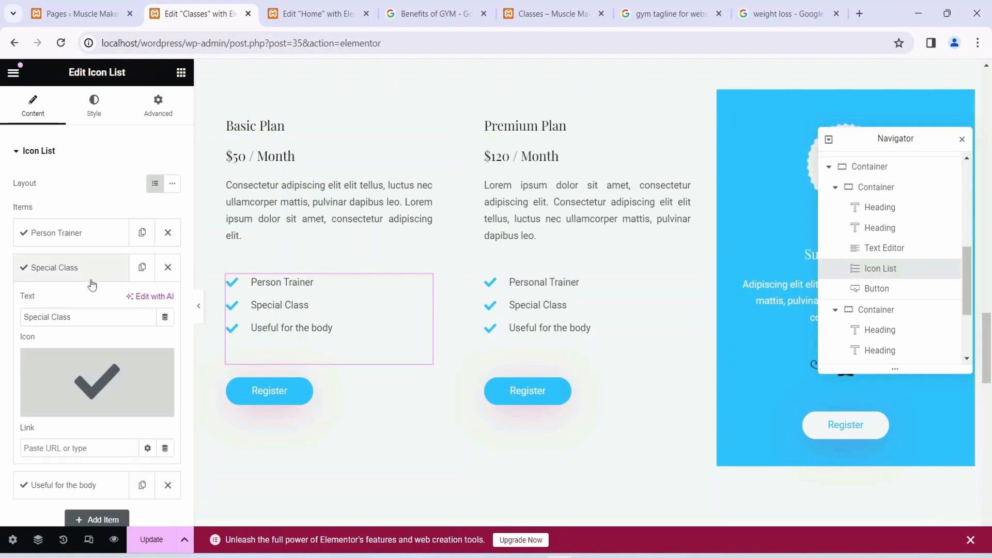
{"action": "scroll", "coordinate": [100, 338], "scroll_direction": "down", "scroll_amount": 1}
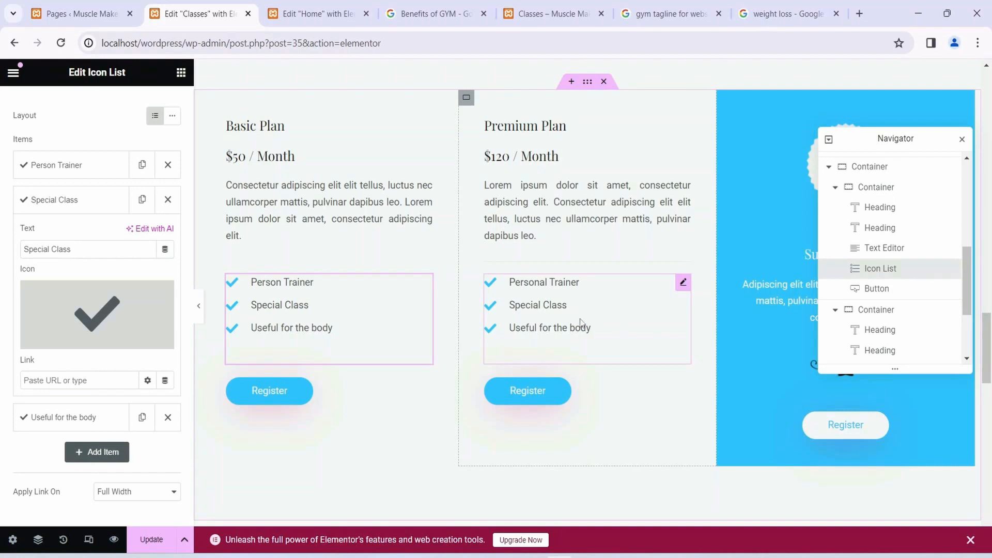
{"action": "mouse_move", "coordinate": [47, 348]}
{"action": "left_click", "coordinate": [47, 341]}
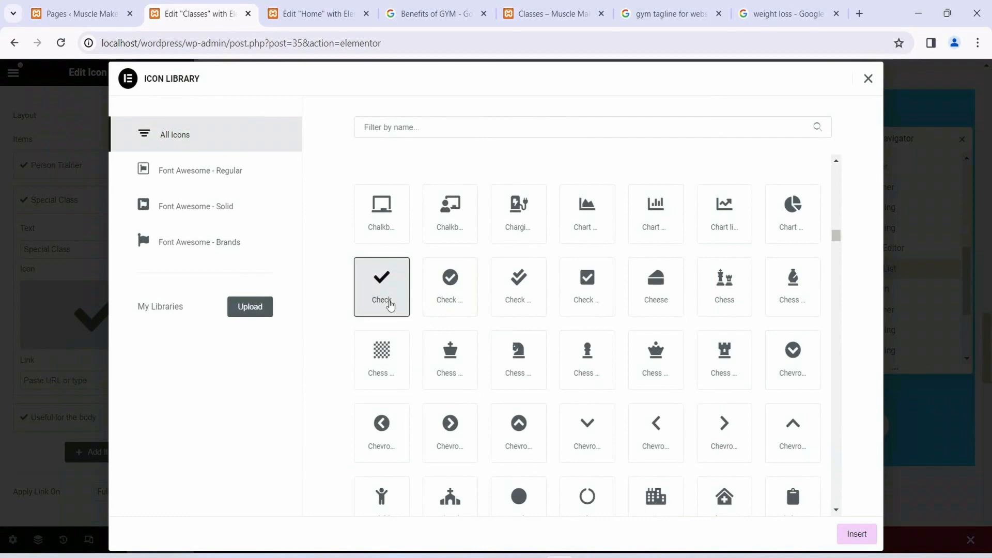
{"action": "scroll", "coordinate": [671, 292], "scroll_direction": "down", "scroll_amount": 20}
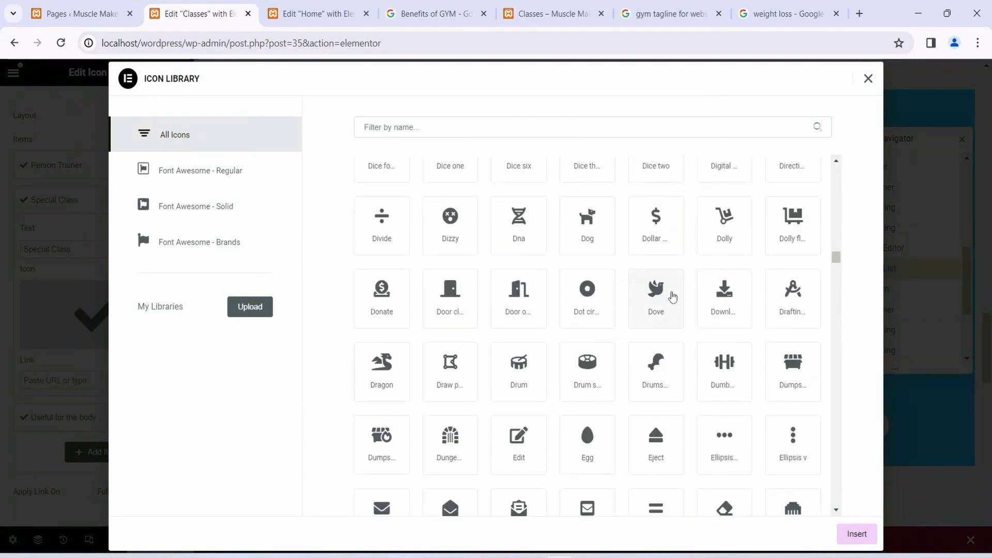
{"action": "scroll", "coordinate": [749, 353], "scroll_direction": "up", "scroll_amount": 20}
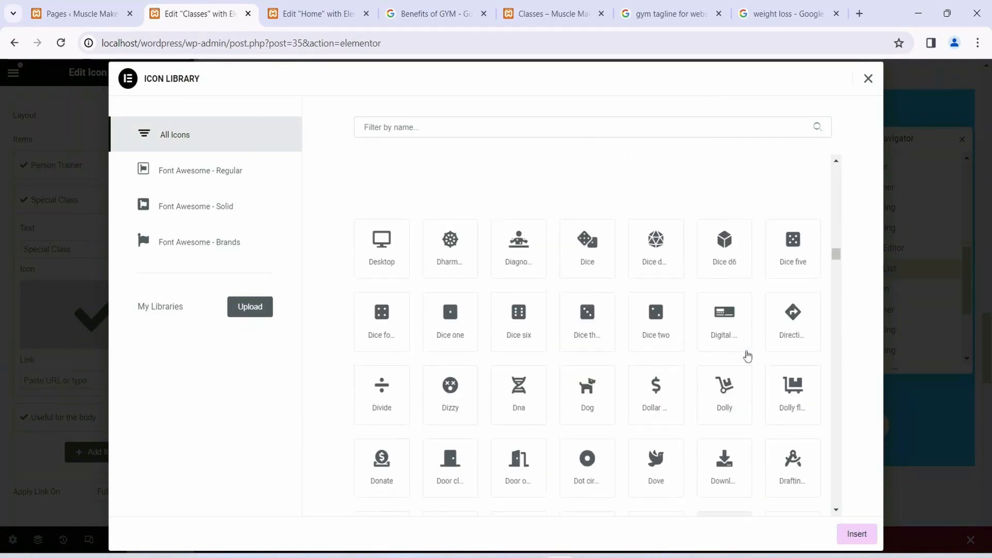
{"action": "scroll", "coordinate": [683, 373], "scroll_direction": "up", "scroll_amount": 10}
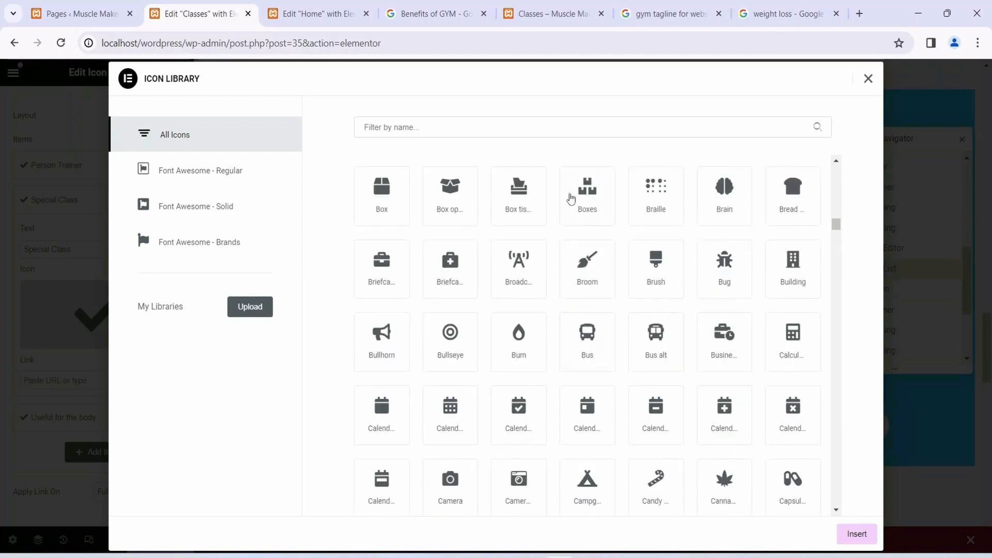
{"action": "left_click", "coordinate": [412, 133]}
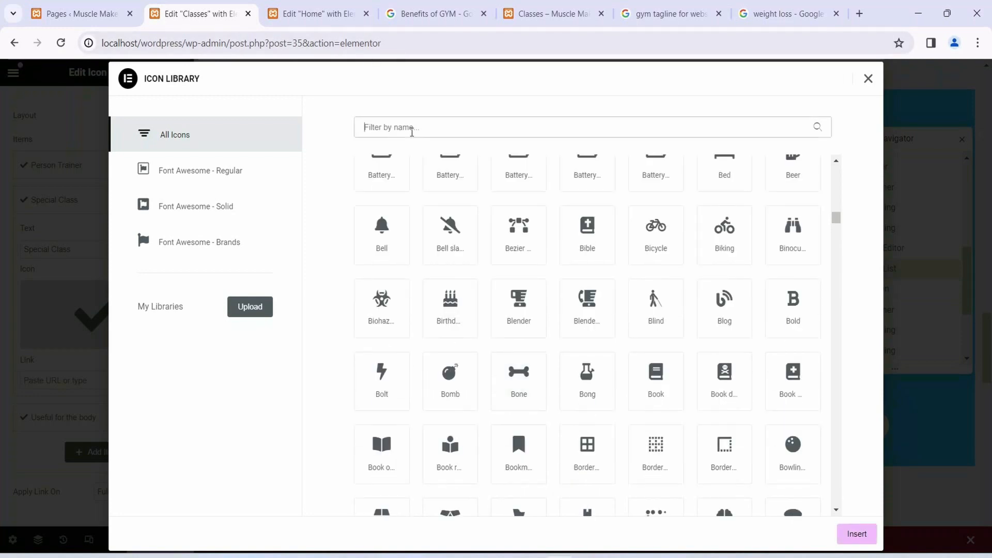
{"action": "type", "text": "close"}
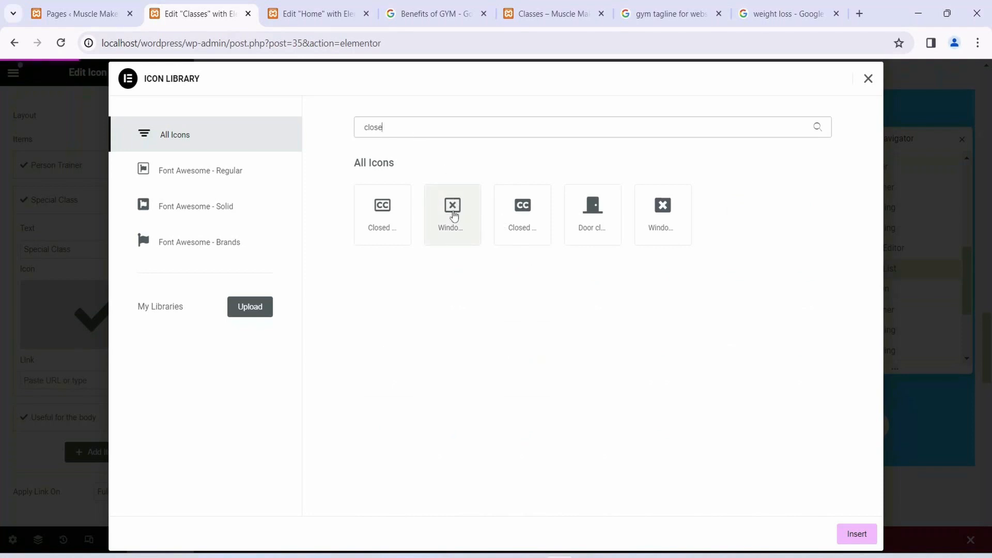
{"action": "left_click", "coordinate": [461, 216]}
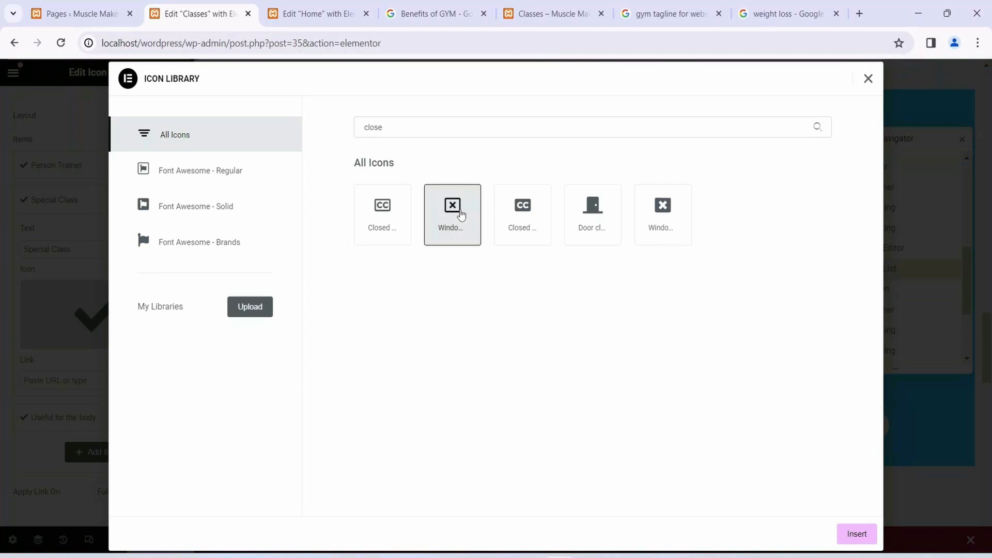
{"action": "left_click", "coordinate": [866, 541]}
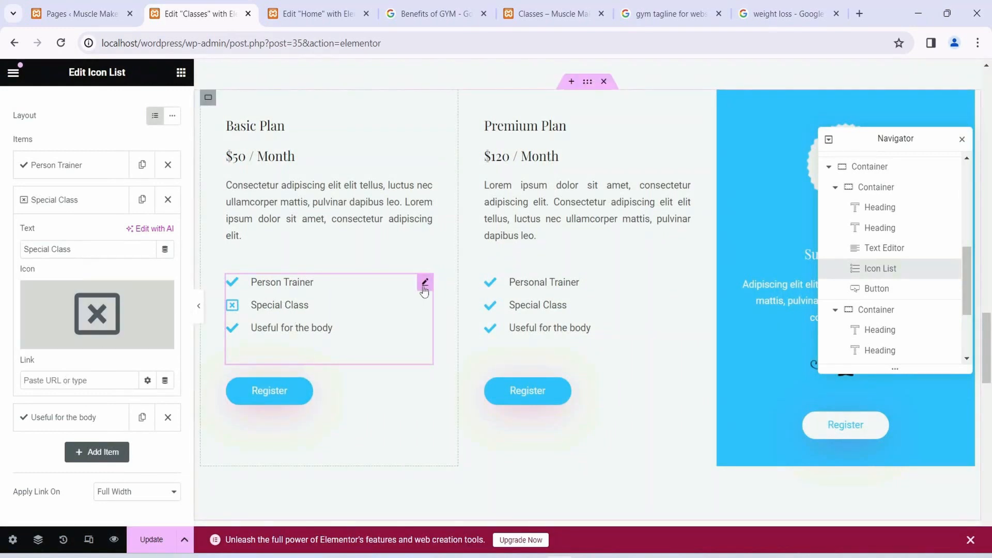
- Set the icon color of the Basic Plan's icon list to black
{"action": "scroll", "coordinate": [62, 199], "scroll_direction": "up", "scroll_amount": 2}
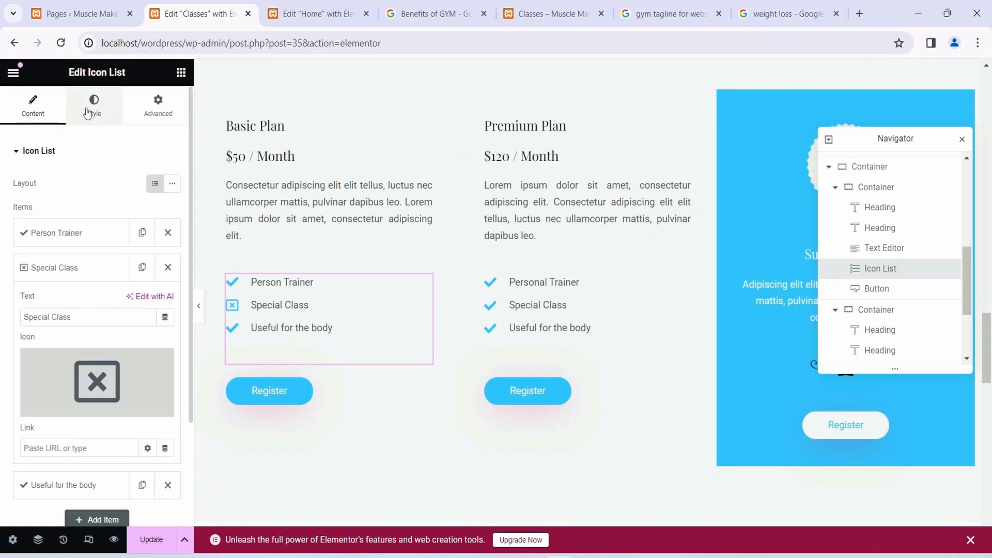
{"action": "left_click", "coordinate": [94, 106]}
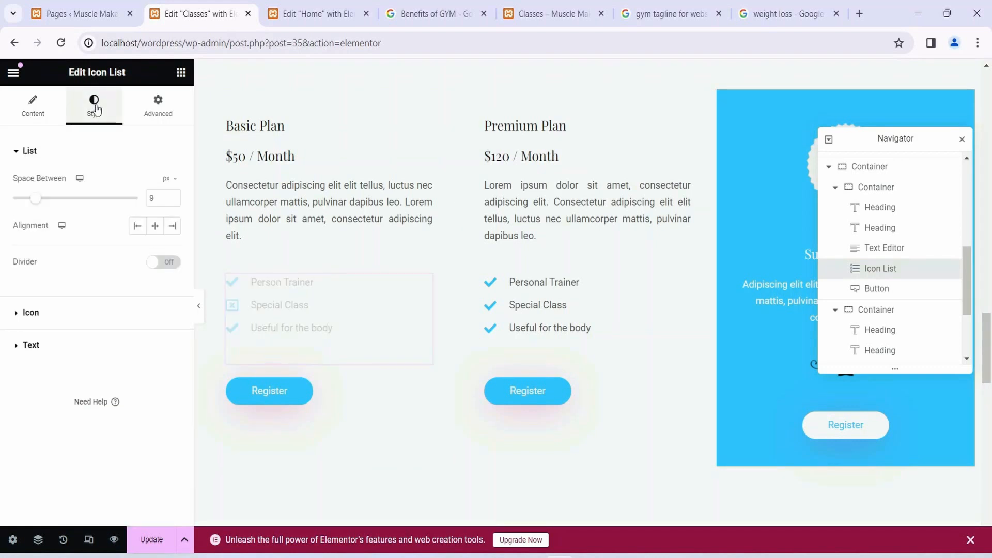
{"action": "left_click", "coordinate": [69, 316]}
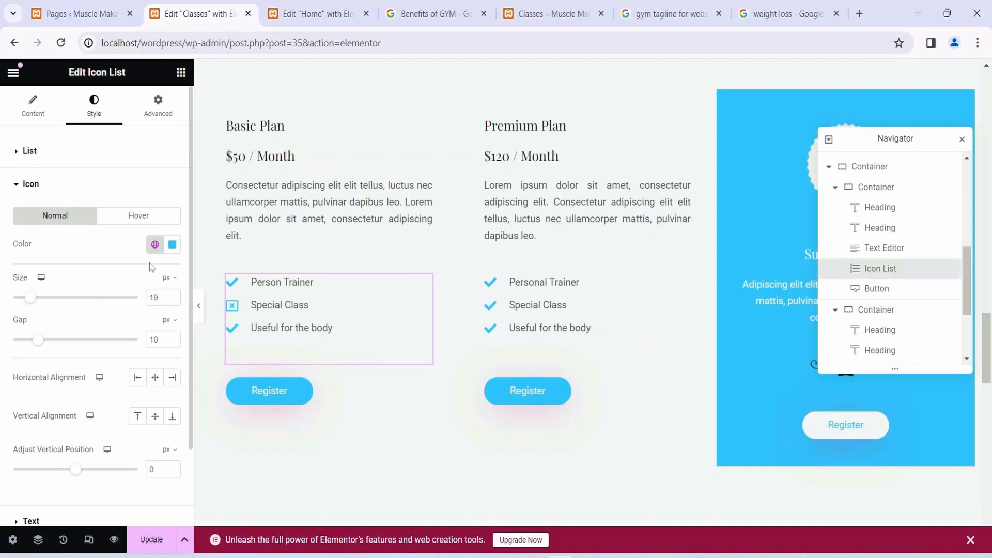
{"action": "left_click", "coordinate": [172, 244]}
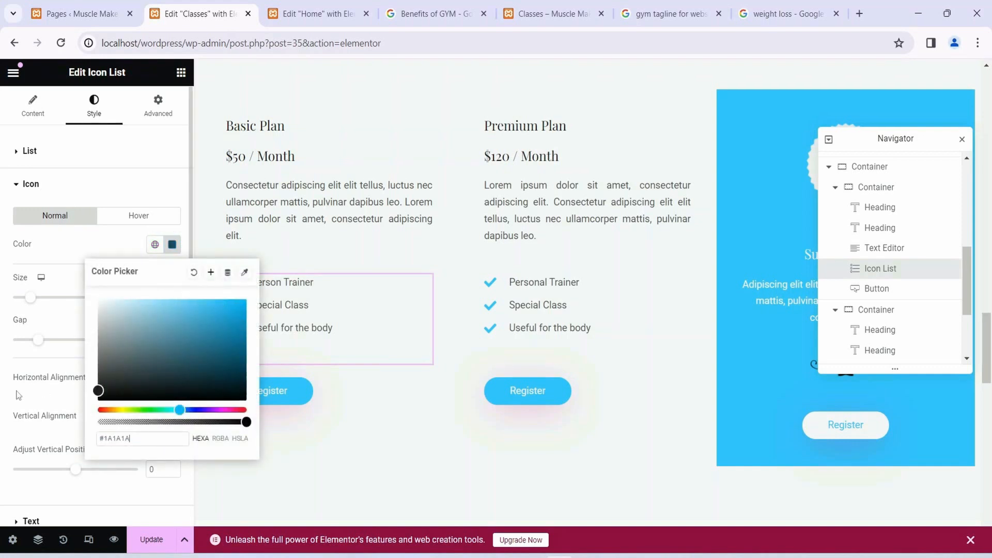
{"action": "left_click", "coordinate": [367, 465]}
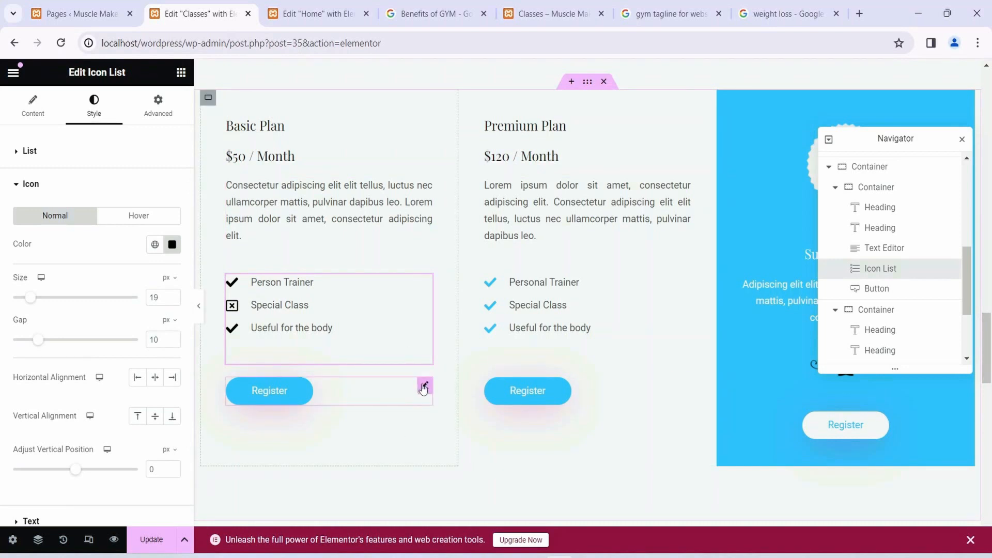
- Set the background color of the Basic Plan's Register button to black
{"action": "left_click", "coordinate": [424, 387]}
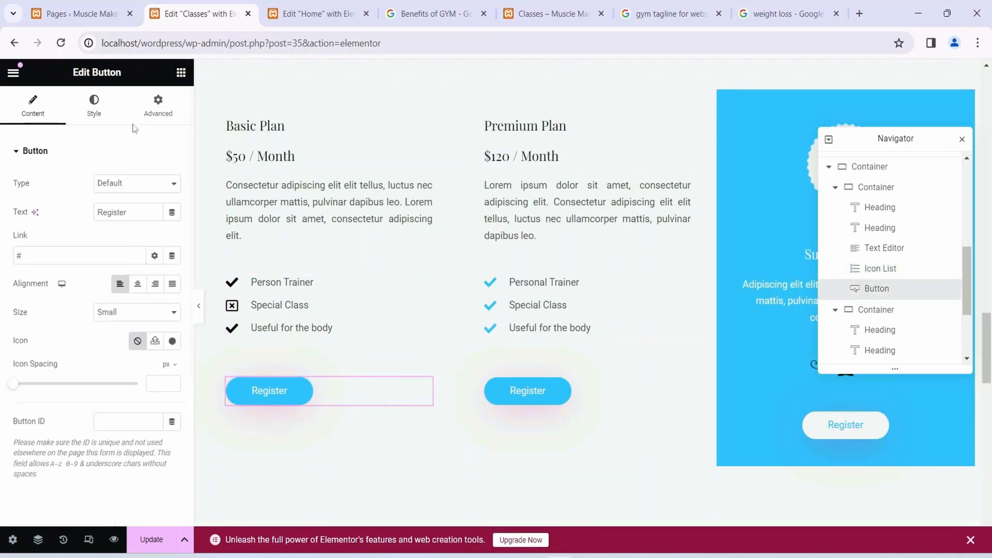
{"action": "left_click", "coordinate": [93, 106]}
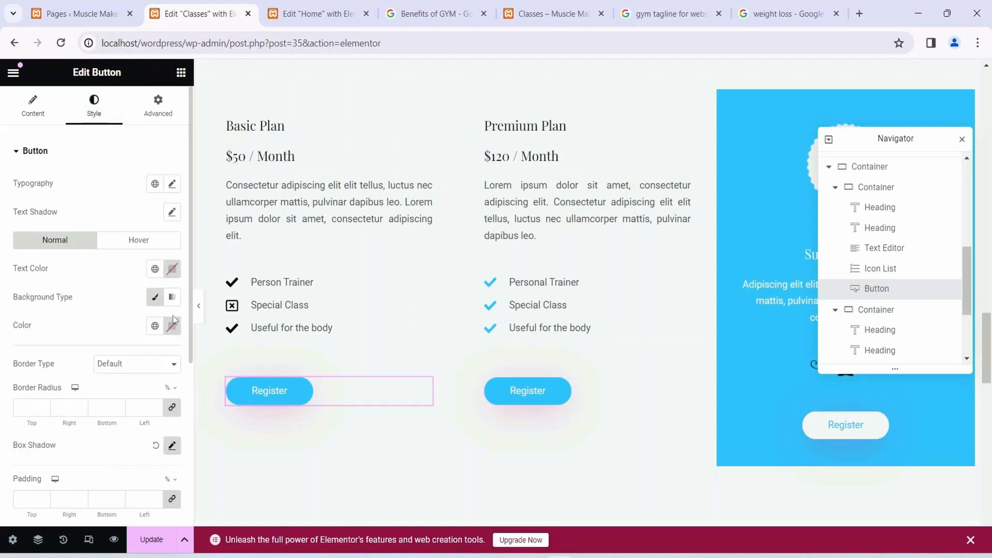
{"action": "left_click", "coordinate": [172, 326]}
{"action": "left_click", "coordinate": [98, 476]}
{"action": "left_click", "coordinate": [429, 470]}
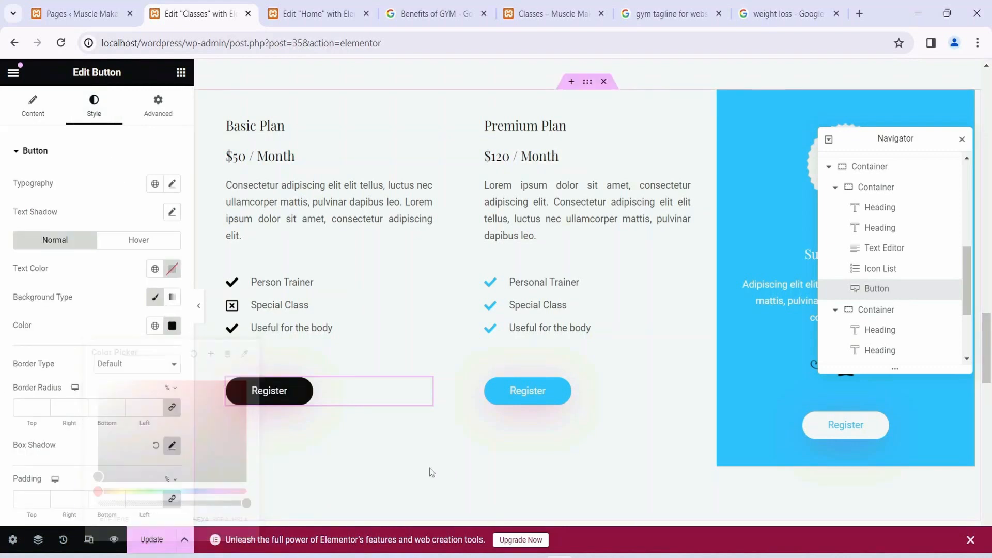
- Set the icon color of the Premium Plan's icon list to black (#000000)
{"action": "left_click", "coordinate": [603, 305]}
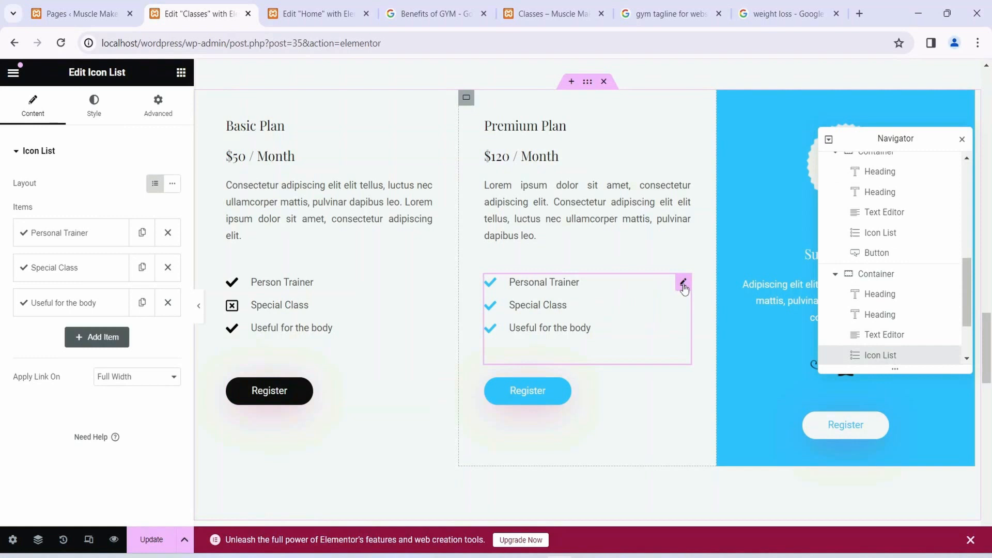
{"action": "left_click", "coordinate": [94, 107]}
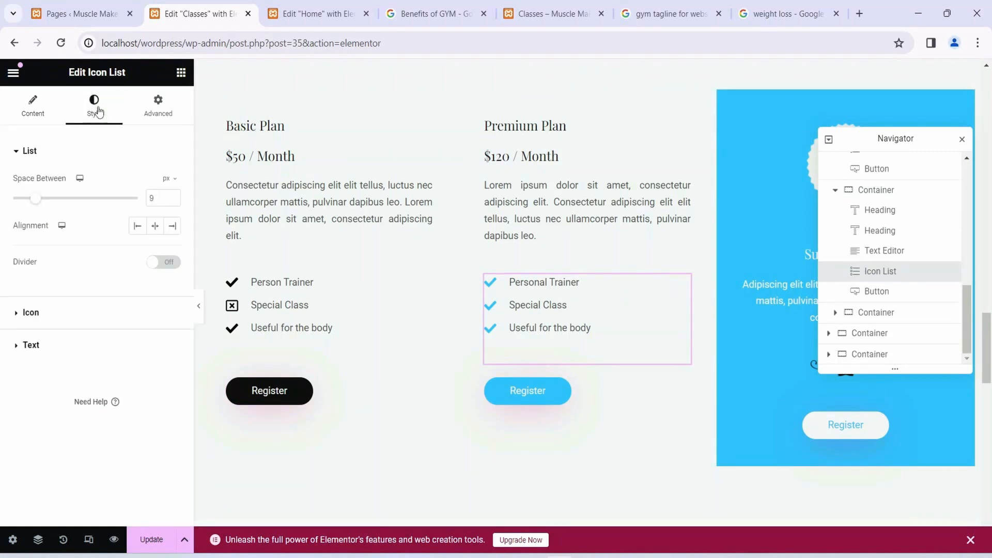
{"action": "left_click", "coordinate": [92, 312]}
{"action": "left_click", "coordinate": [172, 244]}
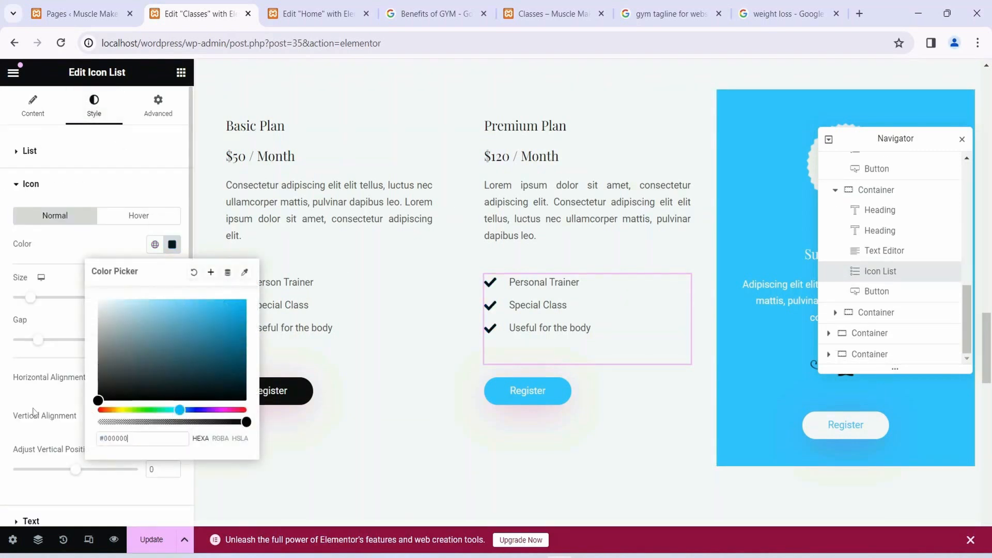
{"action": "left_click", "coordinate": [98, 401]}
{"action": "left_click", "coordinate": [602, 417]}
- Set the background color of the Premium Plan's Register button to black
{"action": "left_click", "coordinate": [682, 388]}
{"action": "left_click", "coordinate": [94, 107]}
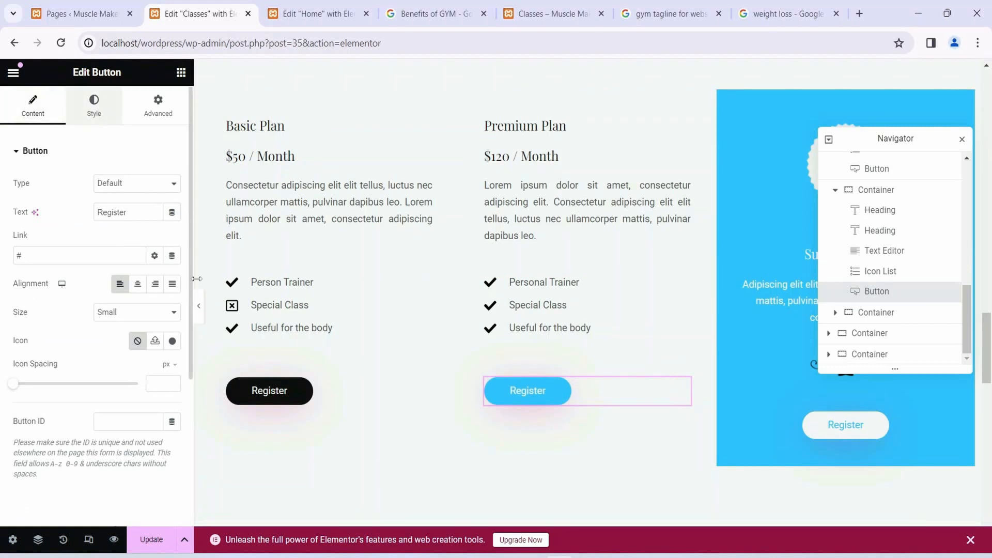
{"action": "left_click", "coordinate": [172, 325]}
{"action": "left_click_drag", "start_coordinate": [171, 473], "coordinate": [96, 483]}
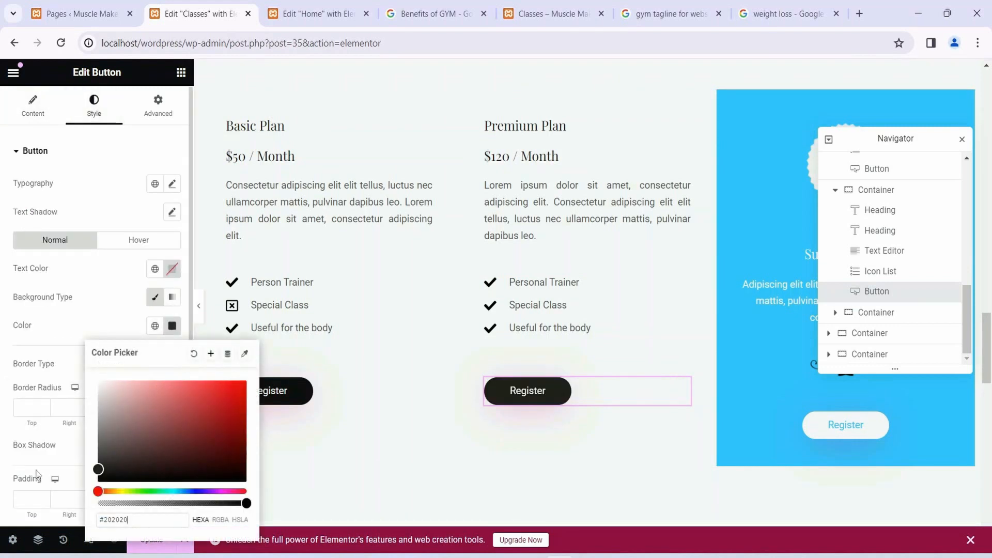
{"action": "left_click", "coordinate": [81, 513]}
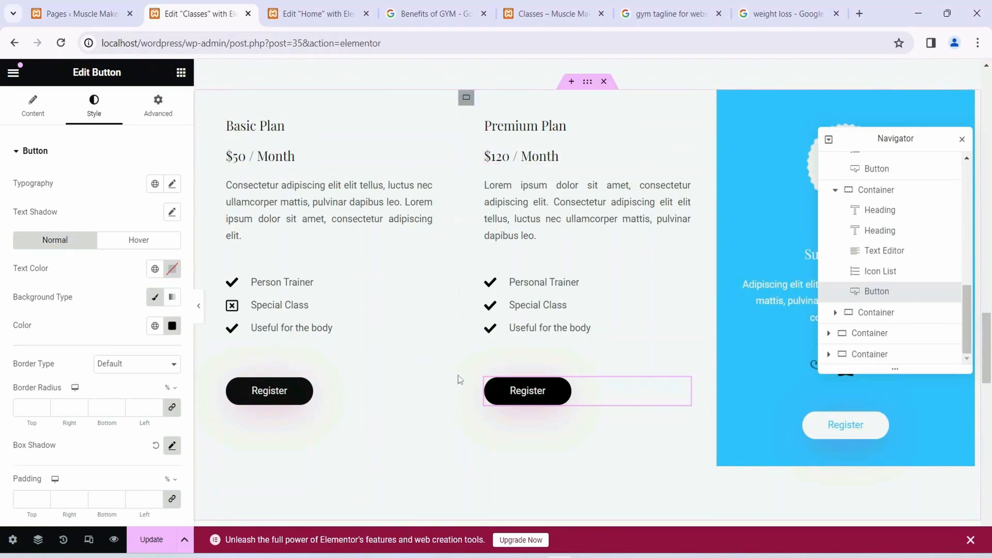
- Set the background color of the Summer Offer container to black (#000000)
{"action": "left_click_drag", "start_coordinate": [884, 137], "coordinate": [525, 173]}
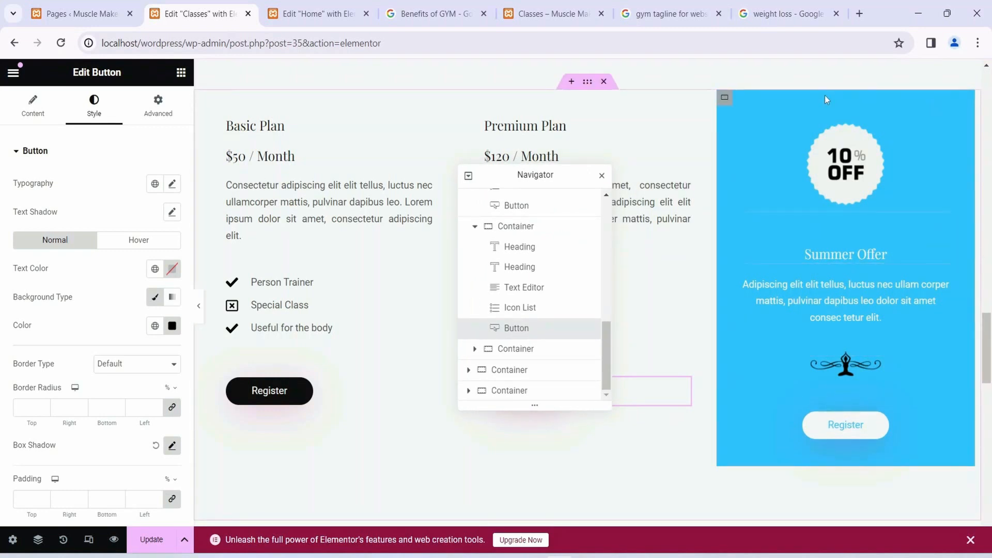
{"action": "left_click", "coordinate": [725, 99]}
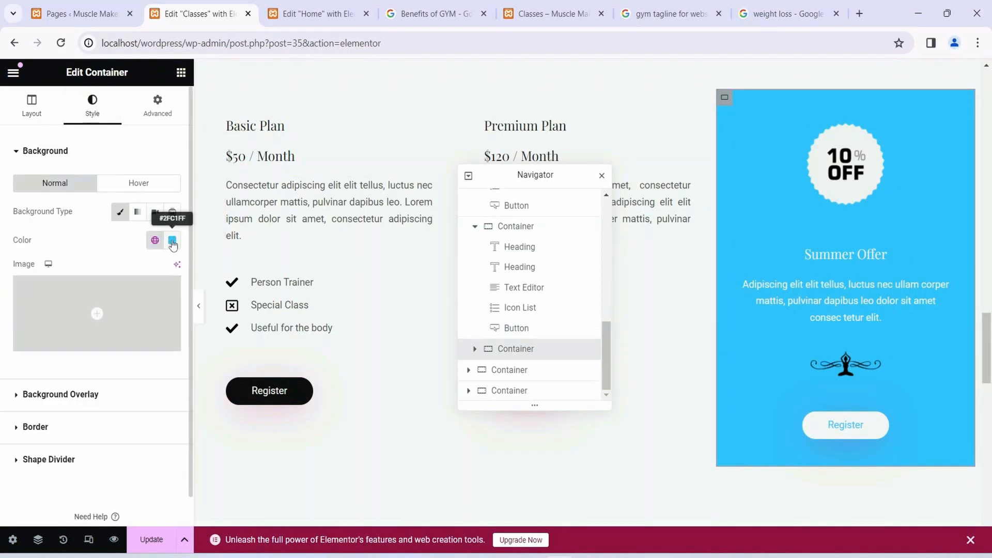
{"action": "left_click", "coordinate": [172, 240]}
{"action": "left_click_drag", "start_coordinate": [139, 363], "coordinate": [3, 444]}
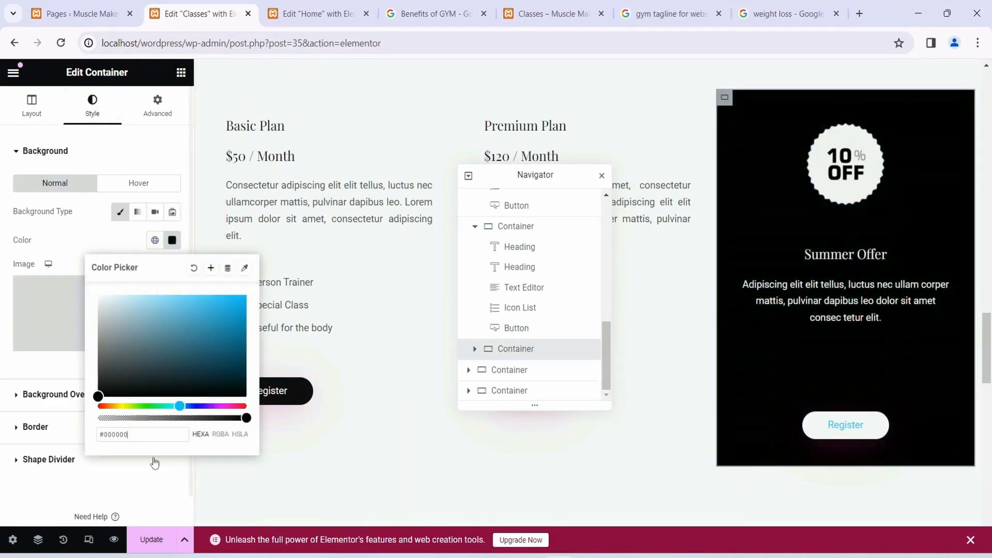
{"action": "left_click", "coordinate": [268, 481]}
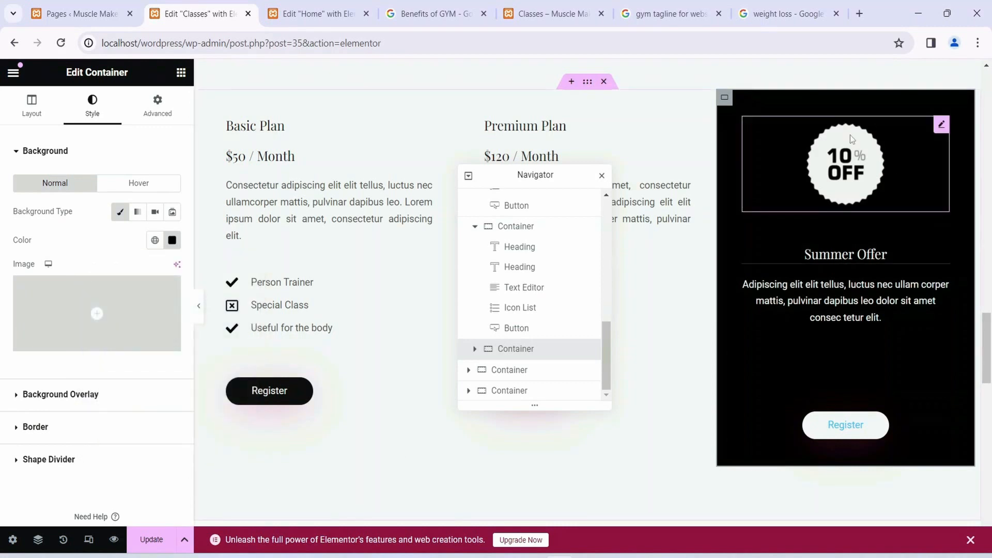
- Set the text color of the Summer Offer's Register button to black and move the Navigator off the Premium Plan
{"action": "left_click", "coordinate": [862, 162]}
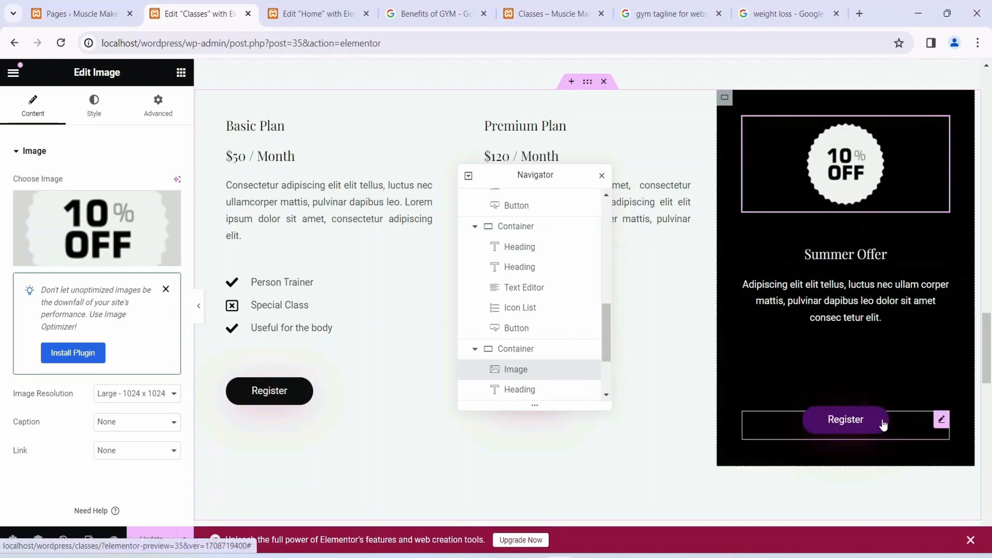
{"action": "left_click", "coordinate": [941, 420]}
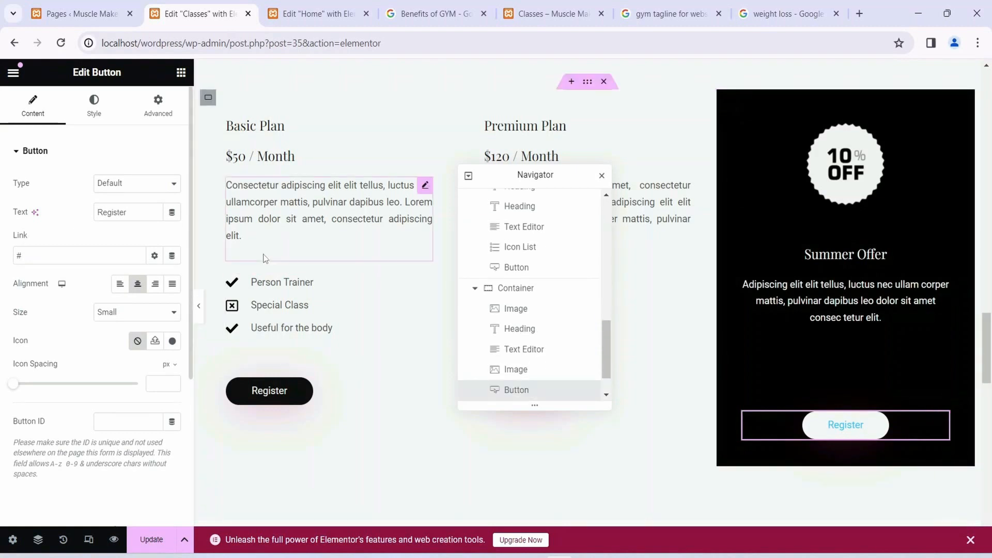
{"action": "left_click", "coordinate": [93, 105]}
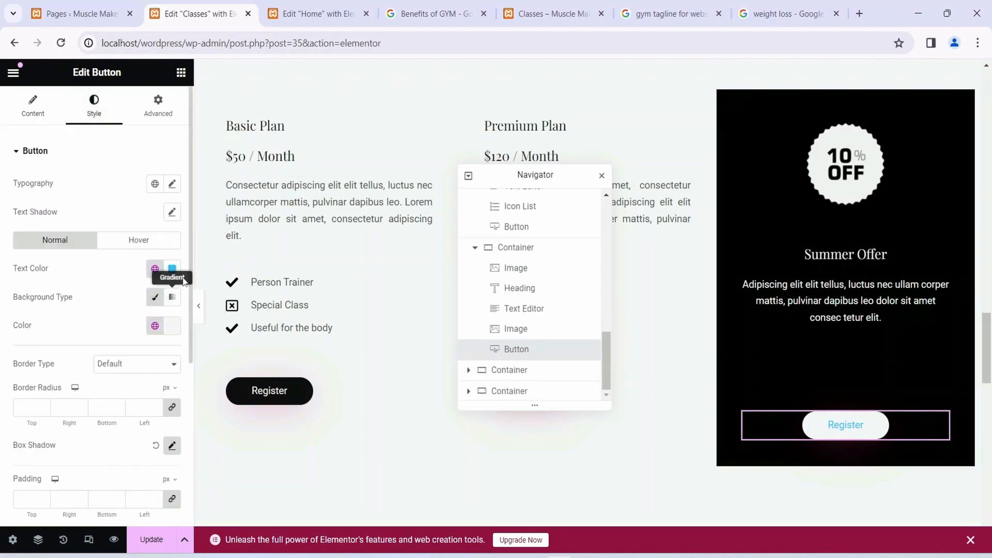
{"action": "left_click", "coordinate": [172, 269]}
{"action": "left_click", "coordinate": [98, 425]}
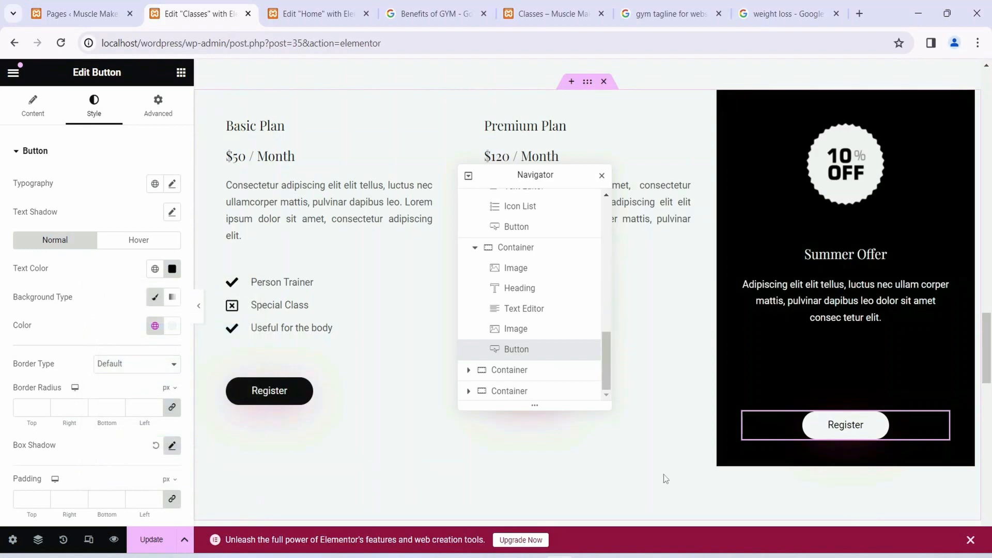
{"action": "left_click_drag", "start_coordinate": [538, 171], "coordinate": [369, 283]}
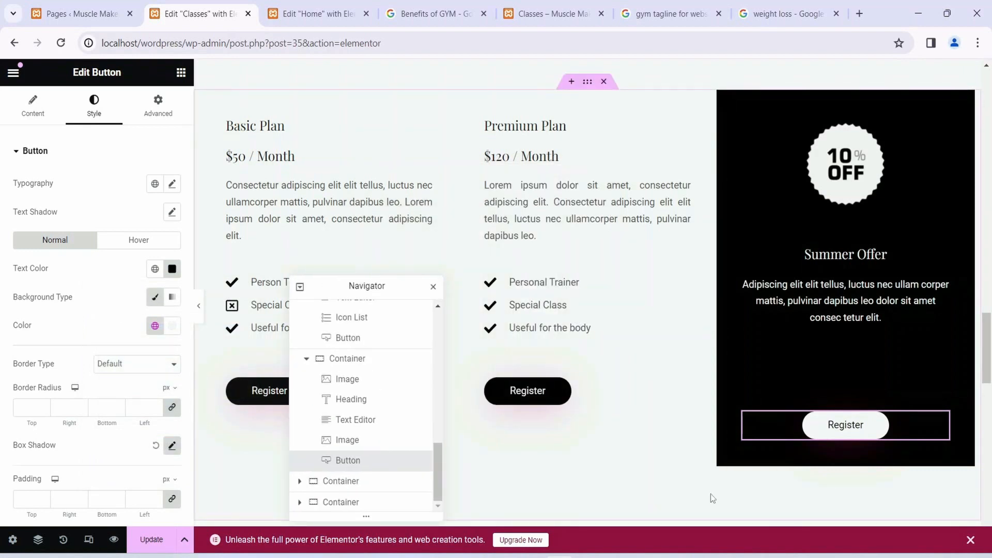
- Review the page from the section above the pricing plans down through the FAQ questions
{"action": "scroll", "coordinate": [687, 207], "scroll_direction": "up", "scroll_amount": 6}
{"action": "scroll", "coordinate": [689, 208], "scroll_direction": "up", "scroll_amount": 12}
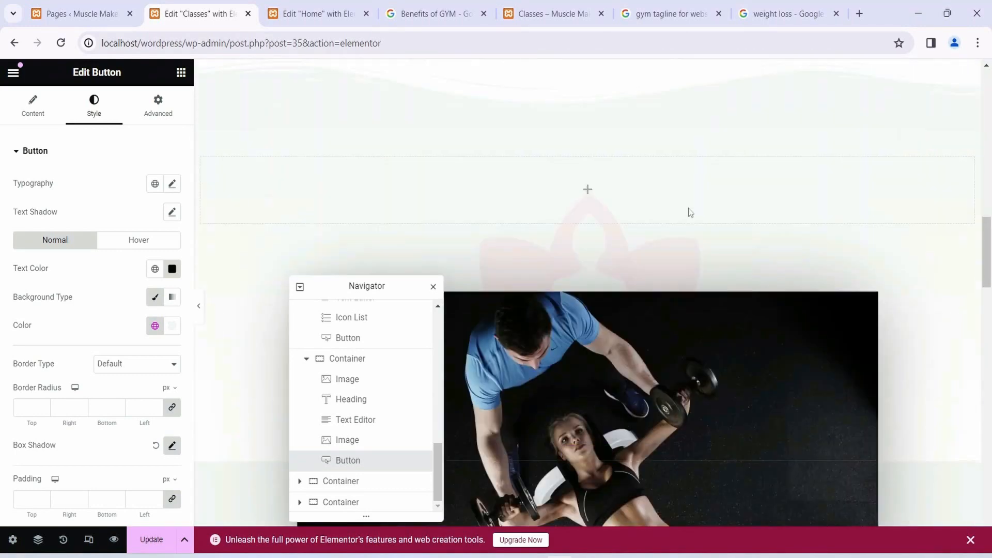
{"action": "scroll", "coordinate": [688, 208], "scroll_direction": "down", "scroll_amount": 12}
{"action": "scroll", "coordinate": [689, 212], "scroll_direction": "down", "scroll_amount": 9}
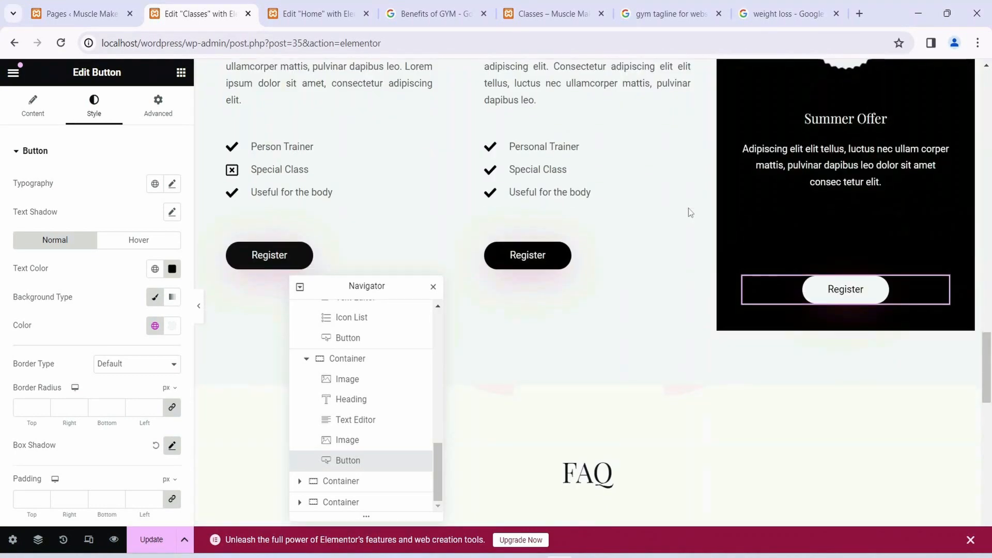
{"action": "scroll", "coordinate": [704, 195], "scroll_direction": "down", "scroll_amount": 4}
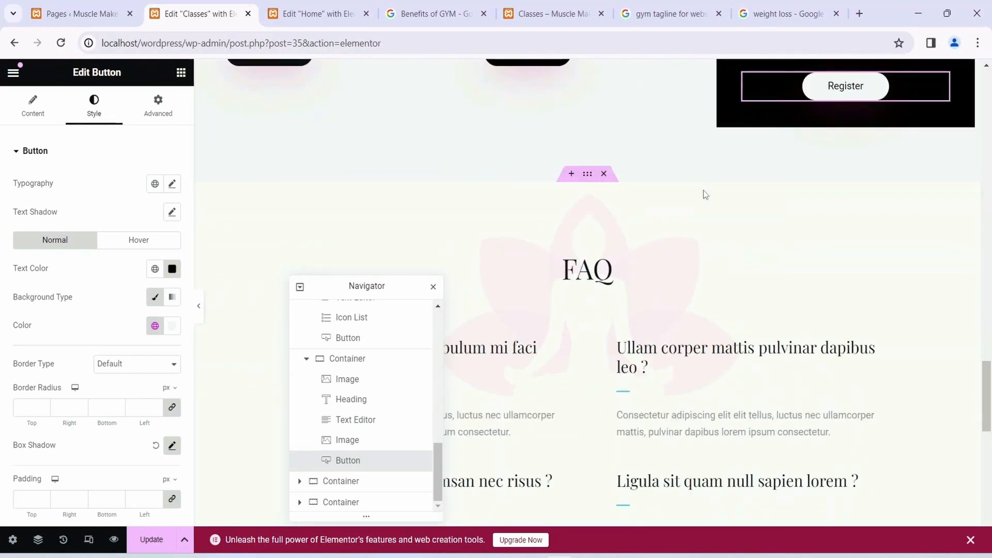
{"action": "scroll", "coordinate": [686, 264], "scroll_direction": "down", "scroll_amount": 1}
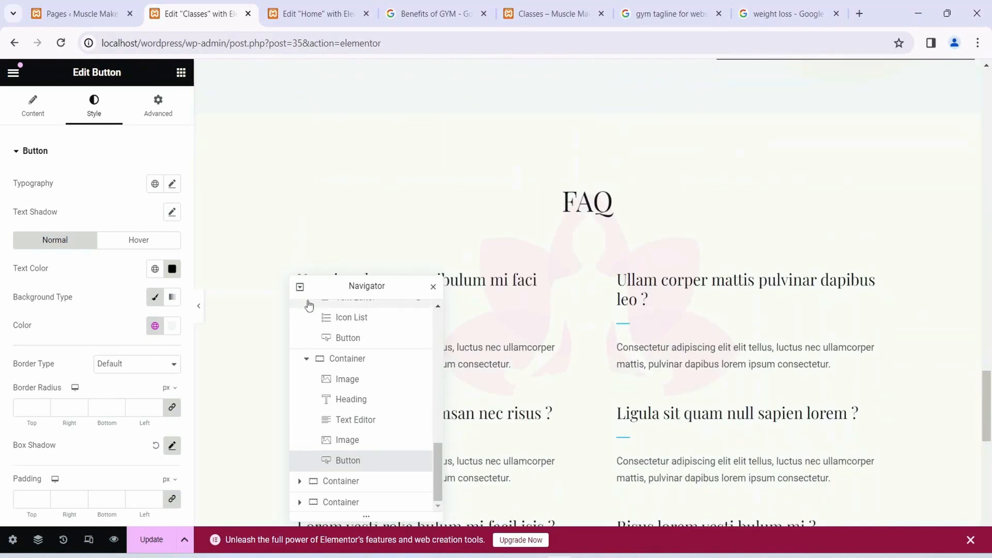
{"action": "left_click_drag", "start_coordinate": [329, 286], "coordinate": [814, 94]}
{"action": "scroll", "coordinate": [582, 223], "scroll_direction": "down", "scroll_amount": 2}
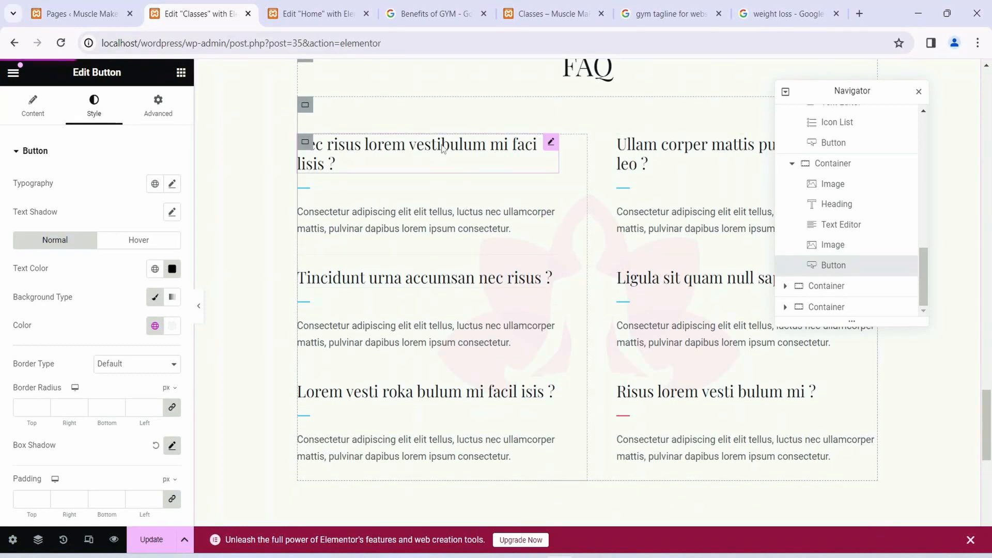
- Open the first FAQ question's heading and its answer text for editing and select their content
{"action": "left_click", "coordinate": [551, 146]}
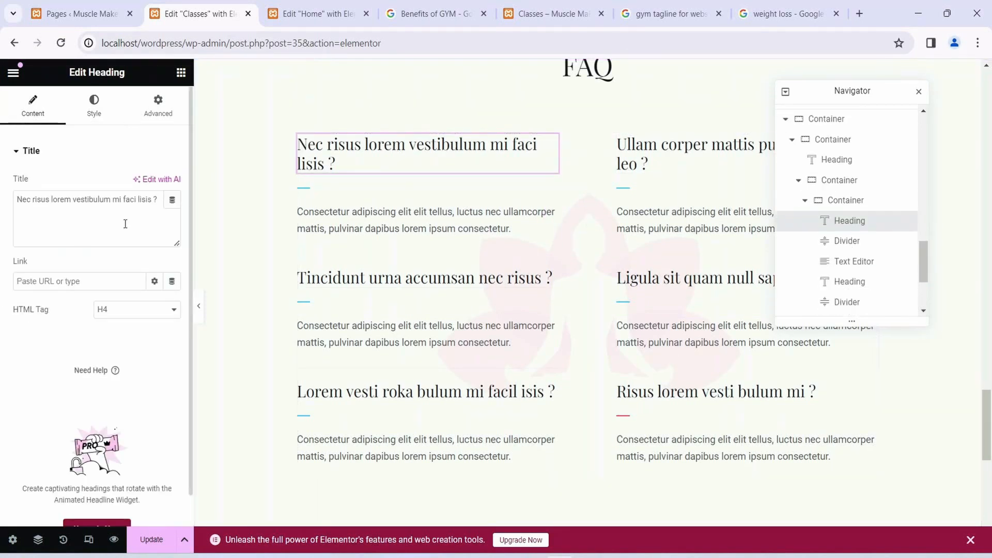
{"action": "left_click_drag", "start_coordinate": [123, 200], "coordinate": [4, 195]}
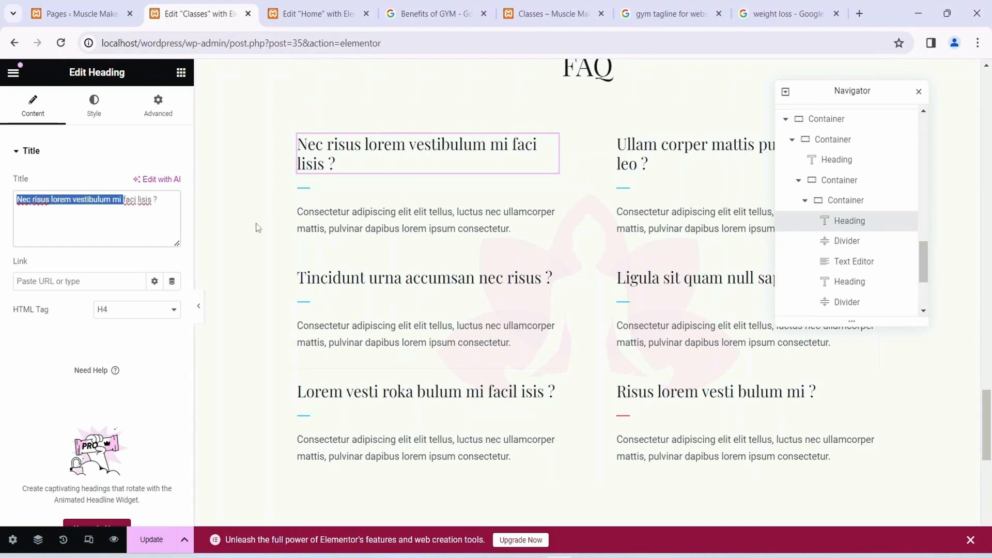
{"action": "left_click", "coordinate": [551, 211]}
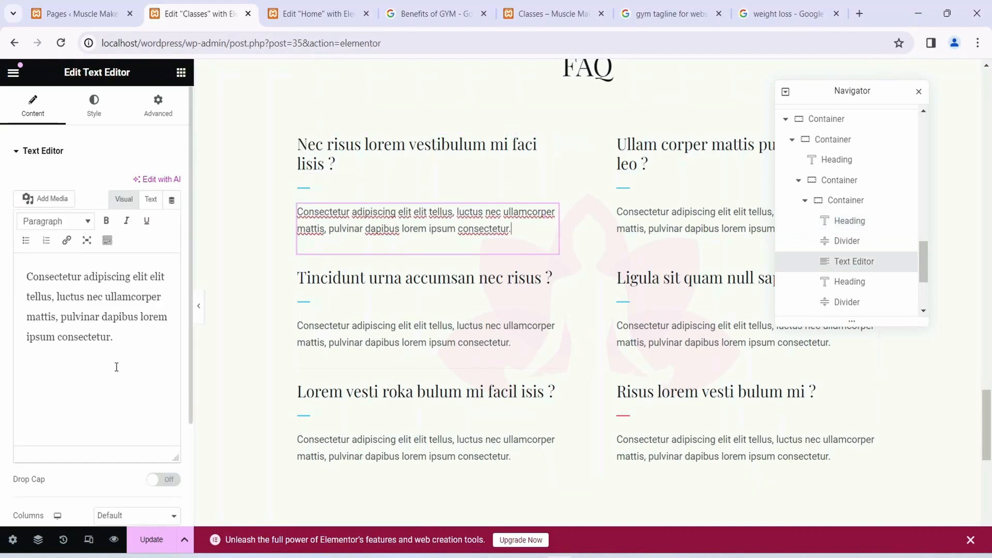
{"action": "left_click", "coordinate": [117, 361]}
{"action": "key", "text": "ctrl+a"}
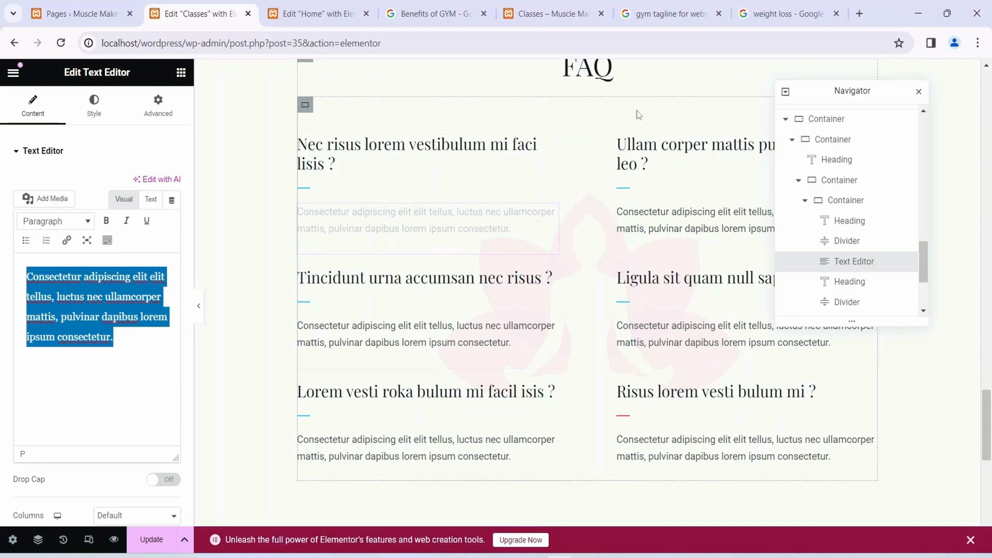
- Replace the background image of the "Join Hundreds of Healthy People" container with the dark barbell-and-plates photo from the Media Library
{"action": "scroll", "coordinate": [641, 308], "scroll_direction": "down", "scroll_amount": 4}
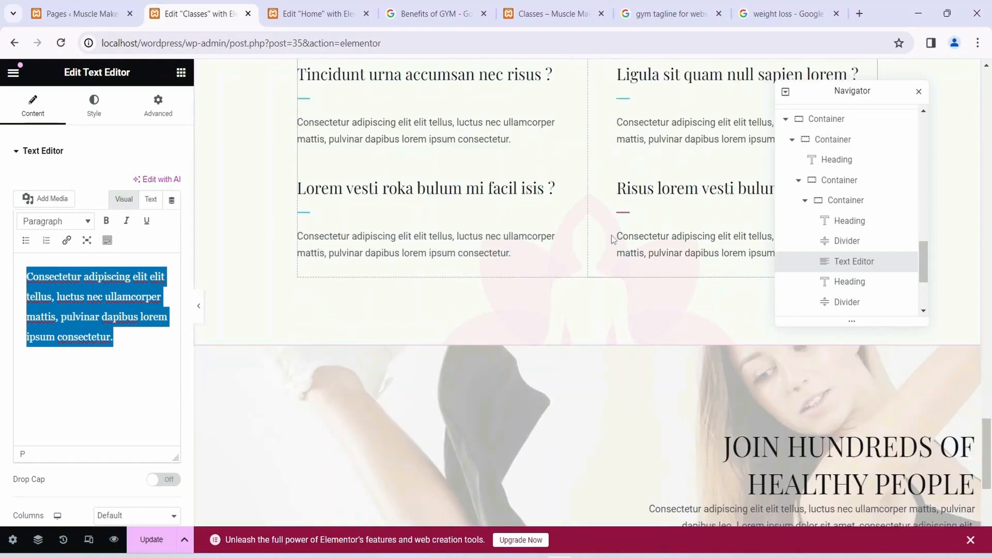
{"action": "scroll", "coordinate": [588, 226], "scroll_direction": "down", "scroll_amount": 3}
{"action": "scroll", "coordinate": [587, 212], "scroll_direction": "down", "scroll_amount": 1}
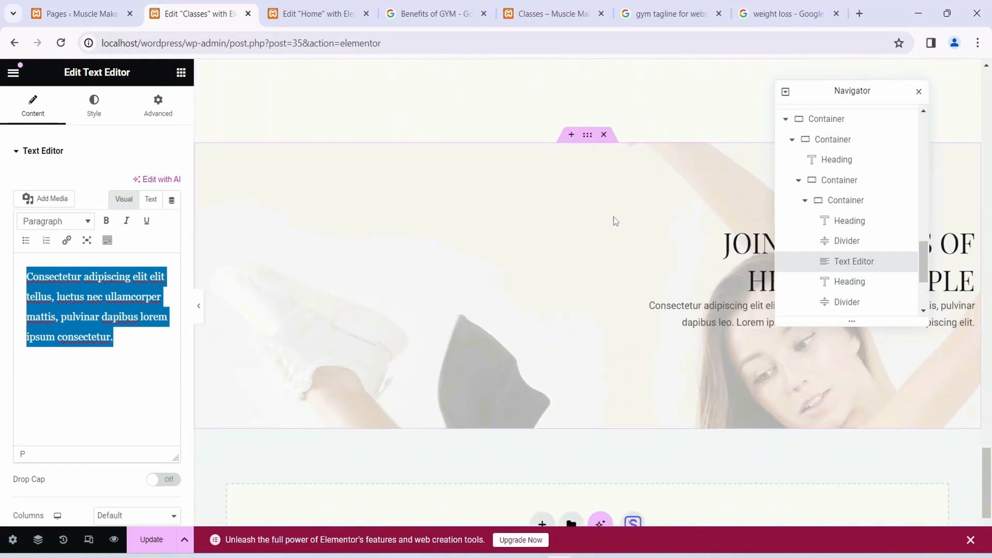
{"action": "left_click_drag", "start_coordinate": [818, 84], "coordinate": [463, 64]}
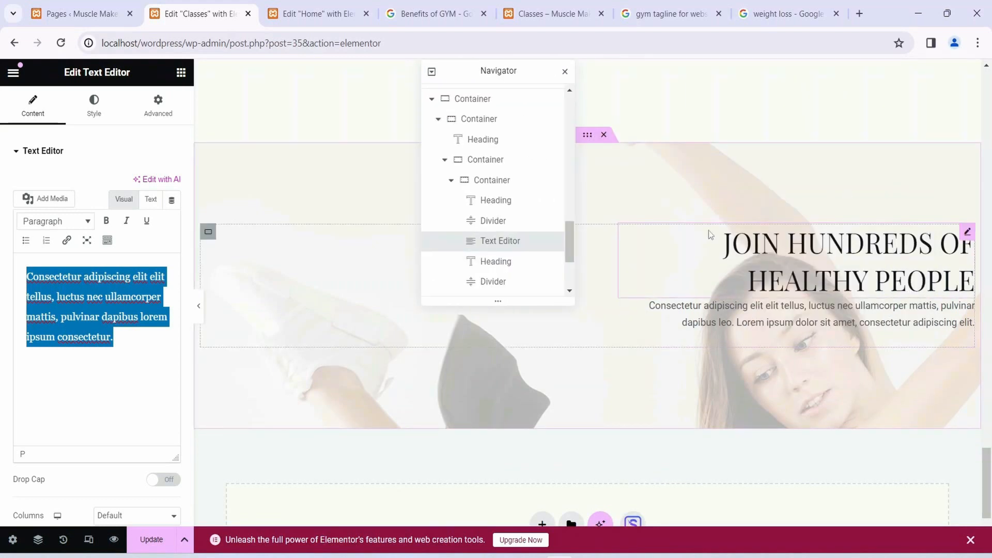
{"action": "left_click_drag", "start_coordinate": [517, 71], "coordinate": [329, 72]}
{"action": "left_click", "coordinate": [588, 140]}
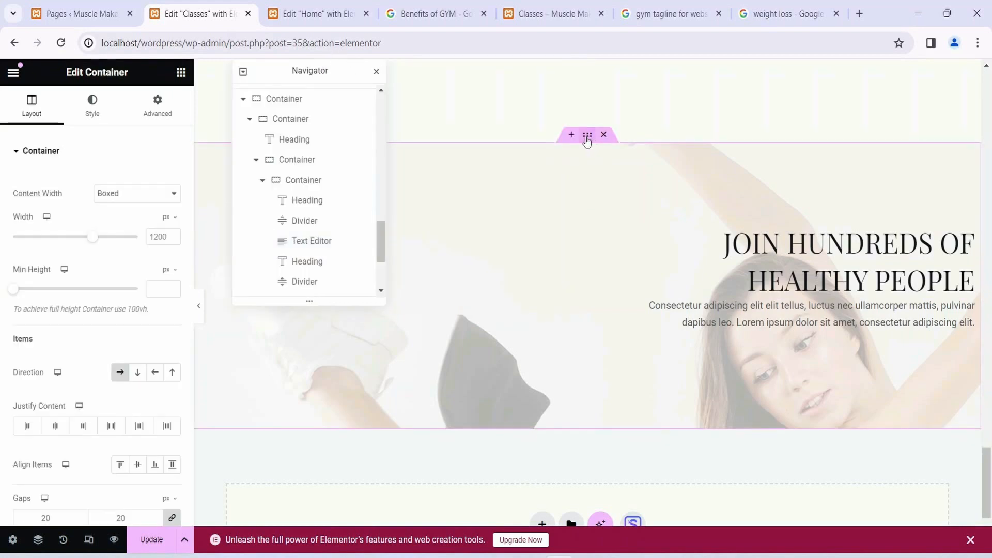
{"action": "left_click", "coordinate": [91, 105]}
{"action": "left_click", "coordinate": [94, 352]}
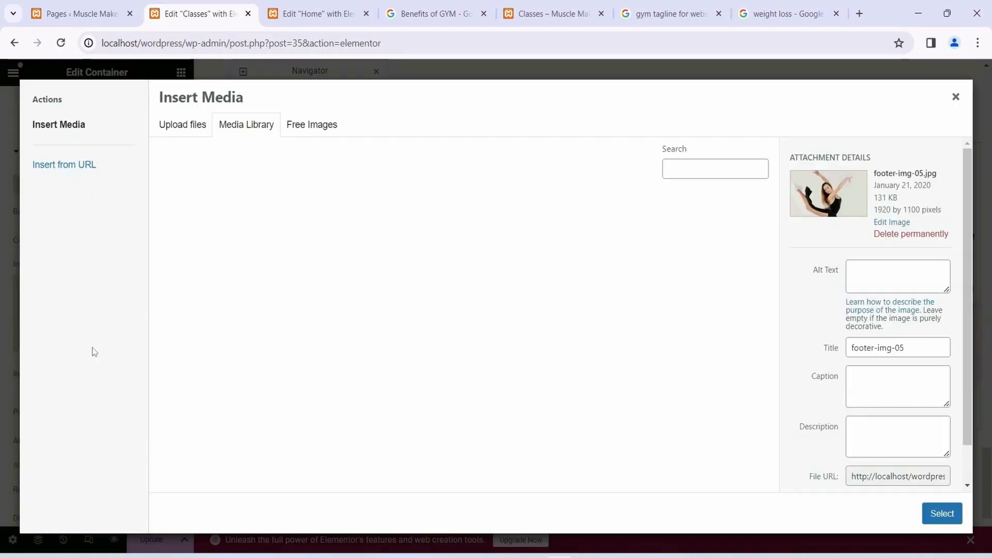
{"action": "left_click", "coordinate": [309, 246]}
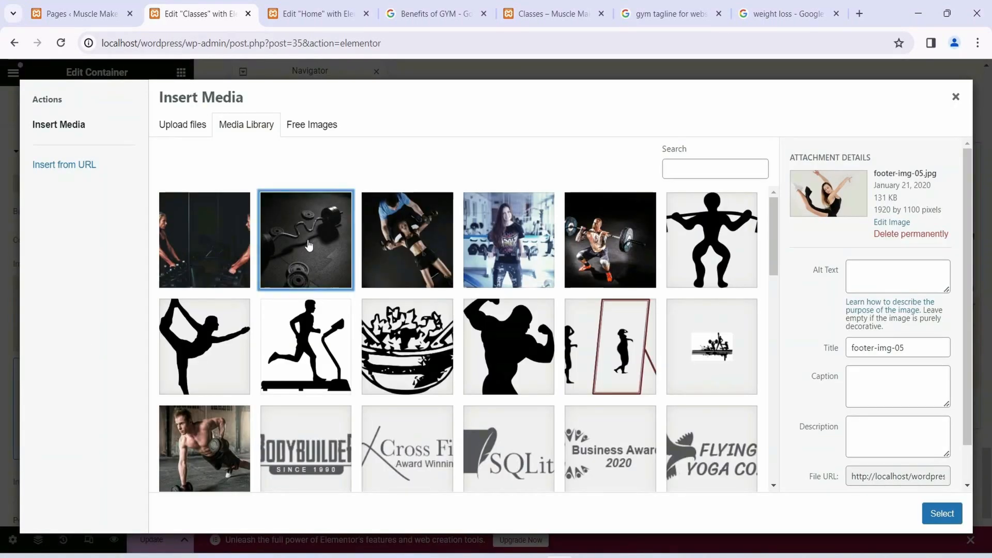
{"action": "left_click", "coordinate": [943, 515]}
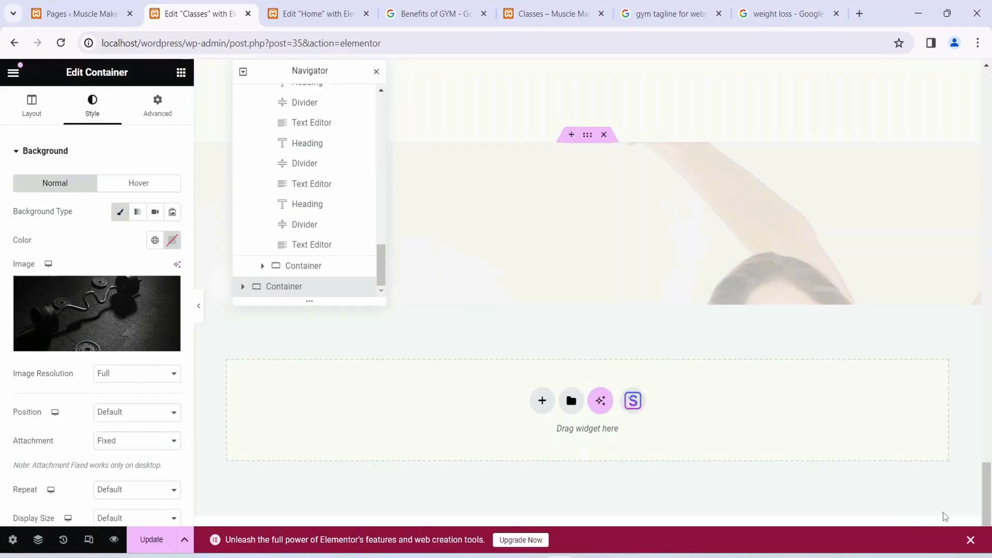
- Check the new background section, update the Classes page and open its preview in a new browser tab
{"action": "scroll", "coordinate": [732, 202], "scroll_direction": "up", "scroll_amount": 3}
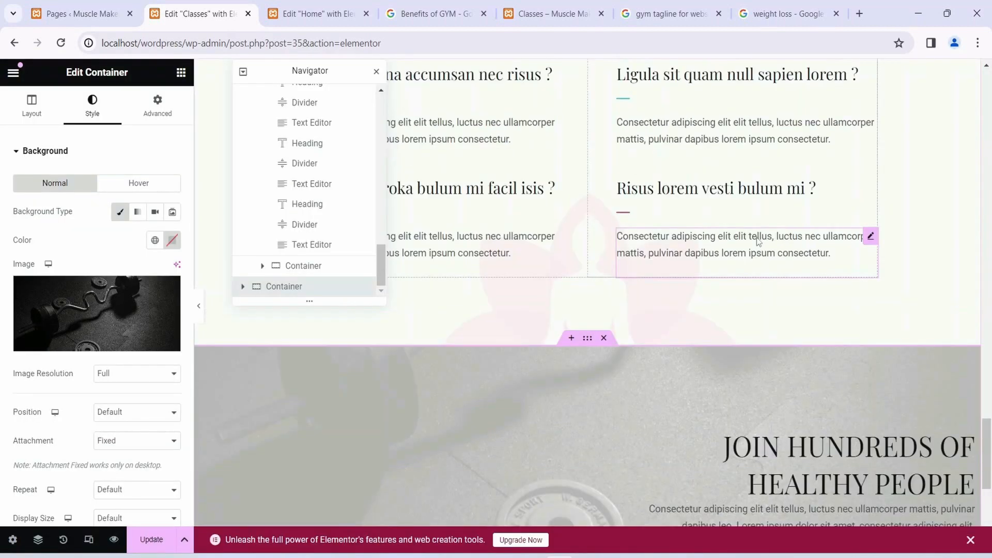
{"action": "scroll", "coordinate": [757, 239], "scroll_direction": "down", "scroll_amount": 3}
{"action": "scroll", "coordinate": [706, 334], "scroll_direction": "down", "scroll_amount": 3}
{"action": "scroll", "coordinate": [706, 334], "scroll_direction": "up", "scroll_amount": 15}
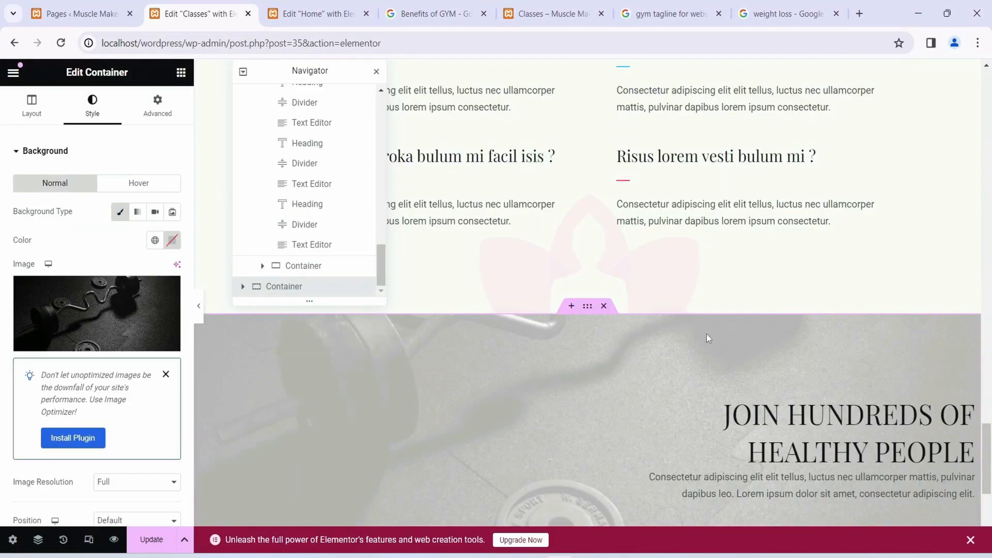
{"action": "scroll", "coordinate": [706, 334], "scroll_direction": "up", "scroll_amount": 15}
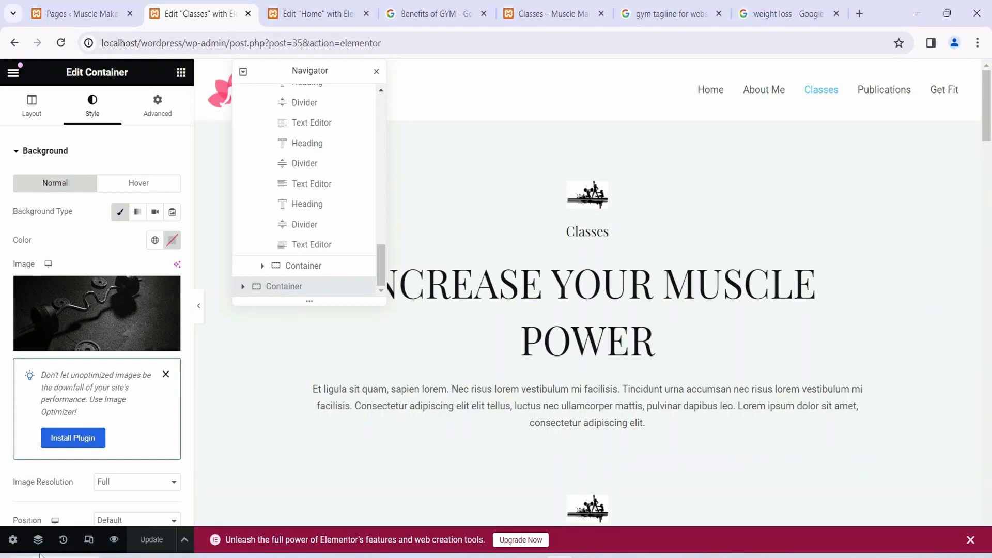
{"action": "left_click", "coordinate": [114, 541]}
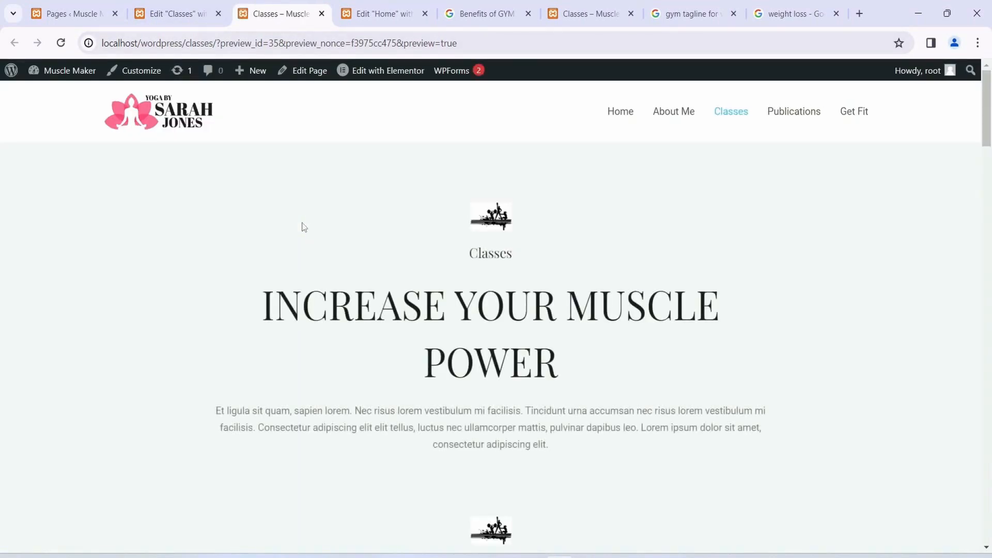
- Review the previewed Classes page from the hero section down to the FAQ, advancing through the slides of the gym image carousel
{"action": "scroll", "coordinate": [394, 250], "scroll_direction": "down", "scroll_amount": 14}
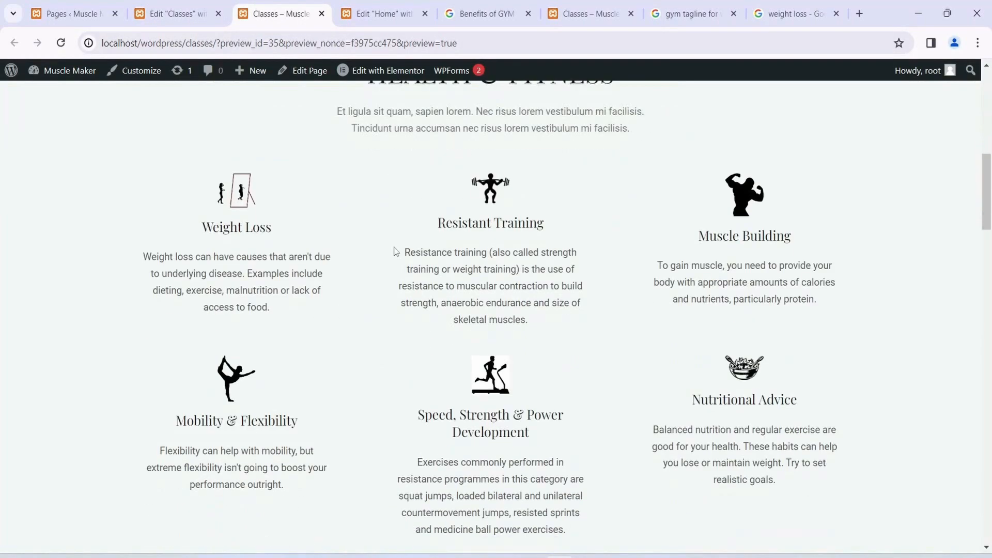
{"action": "scroll", "coordinate": [394, 251], "scroll_direction": "down", "scroll_amount": 20}
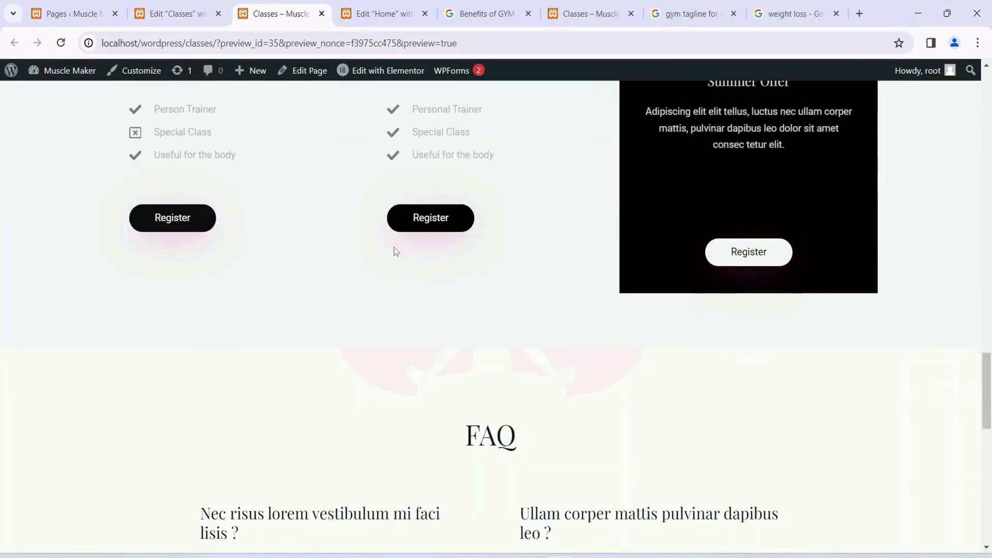
{"action": "scroll", "coordinate": [430, 331], "scroll_direction": "down", "scroll_amount": 8}
{"action": "scroll", "coordinate": [429, 336], "scroll_direction": "up", "scroll_amount": 20}
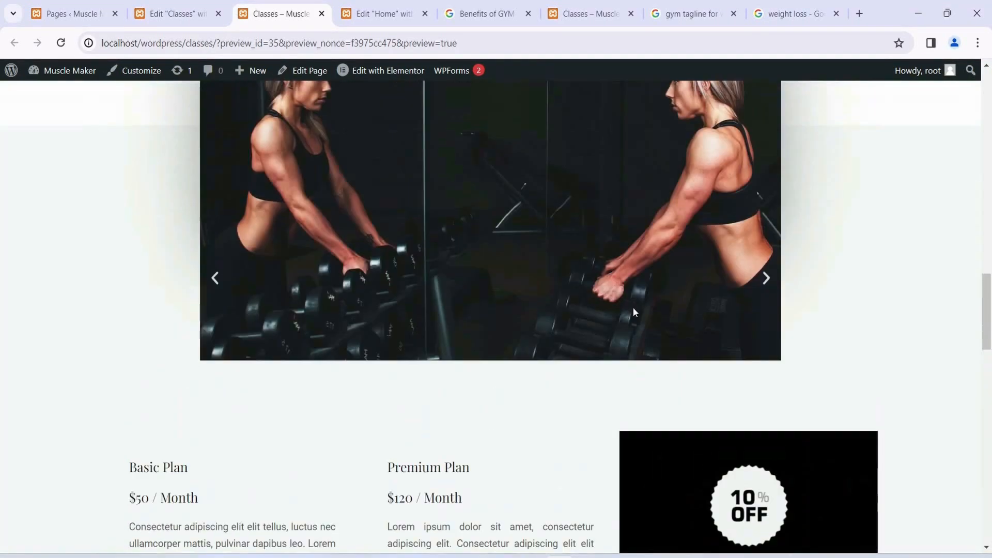
{"action": "scroll", "coordinate": [672, 316], "scroll_direction": "up", "scroll_amount": 1}
{"action": "left_click", "coordinate": [766, 319]}
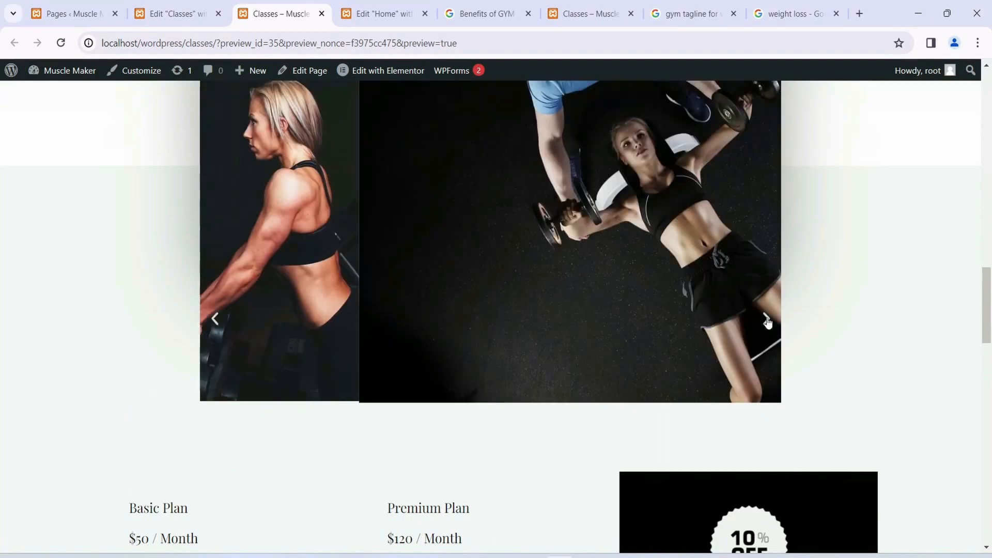
{"action": "left_click", "coordinate": [766, 319]}
{"action": "left_click", "coordinate": [766, 319]}
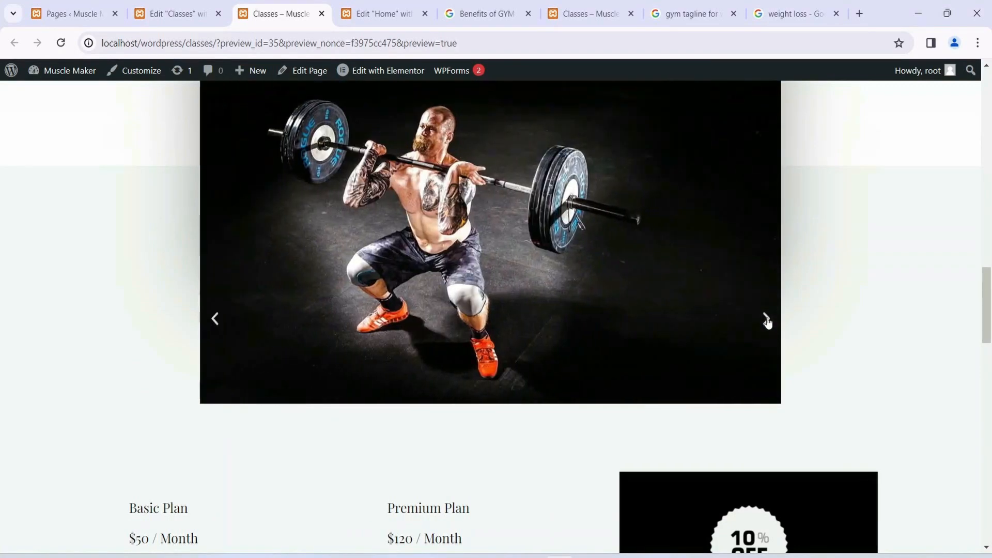
{"action": "left_click", "coordinate": [766, 319]}
{"action": "scroll", "coordinate": [870, 311], "scroll_direction": "up", "scroll_amount": 20}
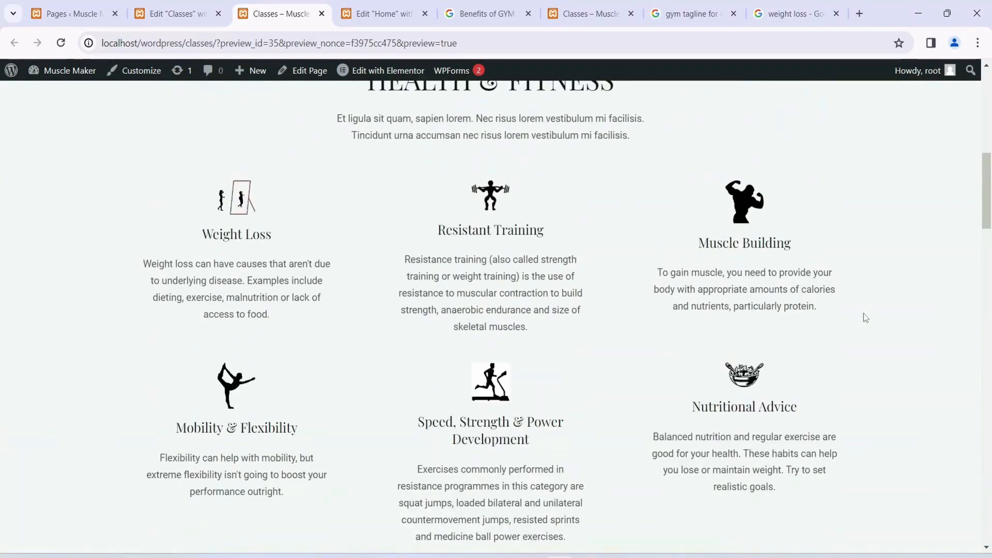
{"action": "scroll", "coordinate": [843, 324], "scroll_direction": "up", "scroll_amount": 2}
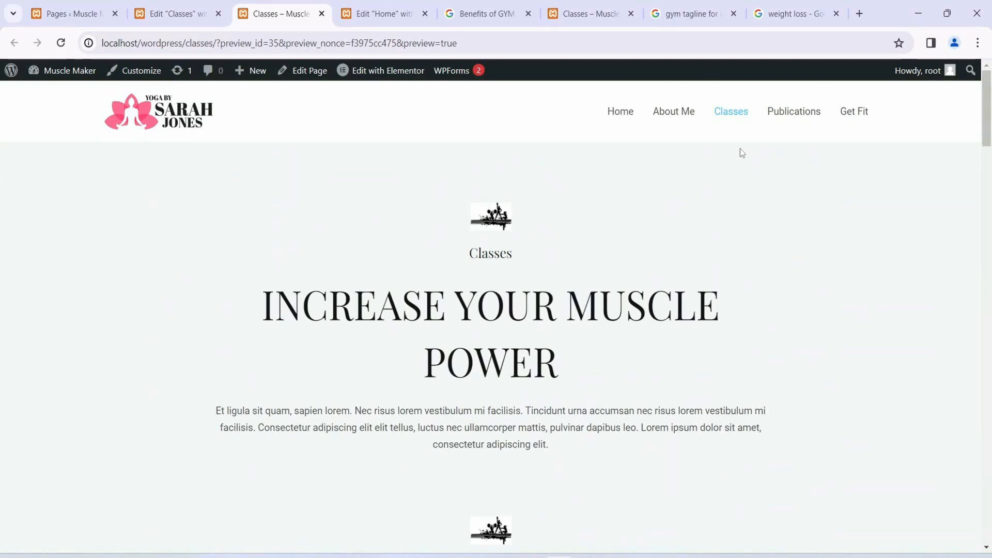
- Go to the site's Publications page and open it for editing with Elementor
{"action": "left_click", "coordinate": [799, 112]}
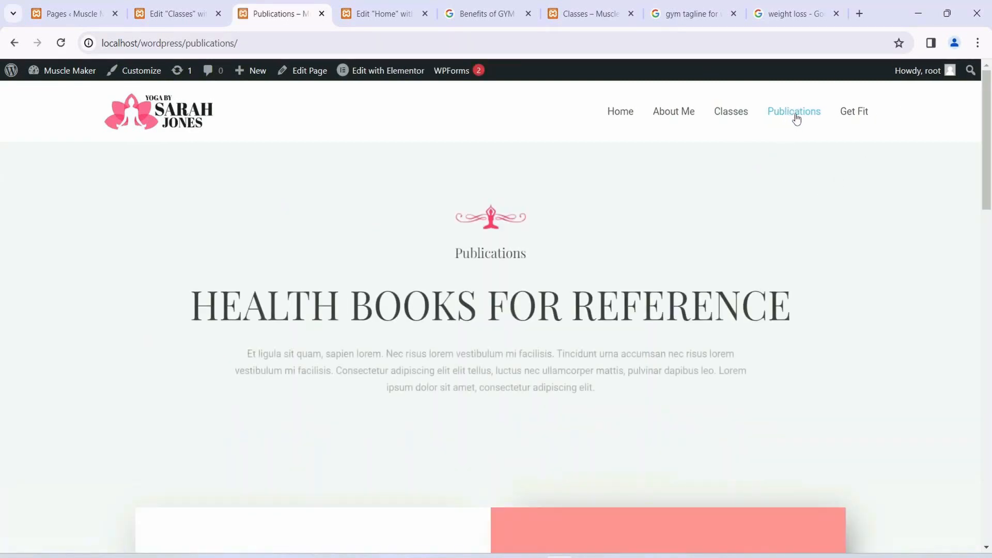
{"action": "mouse_move", "coordinate": [363, 79]}
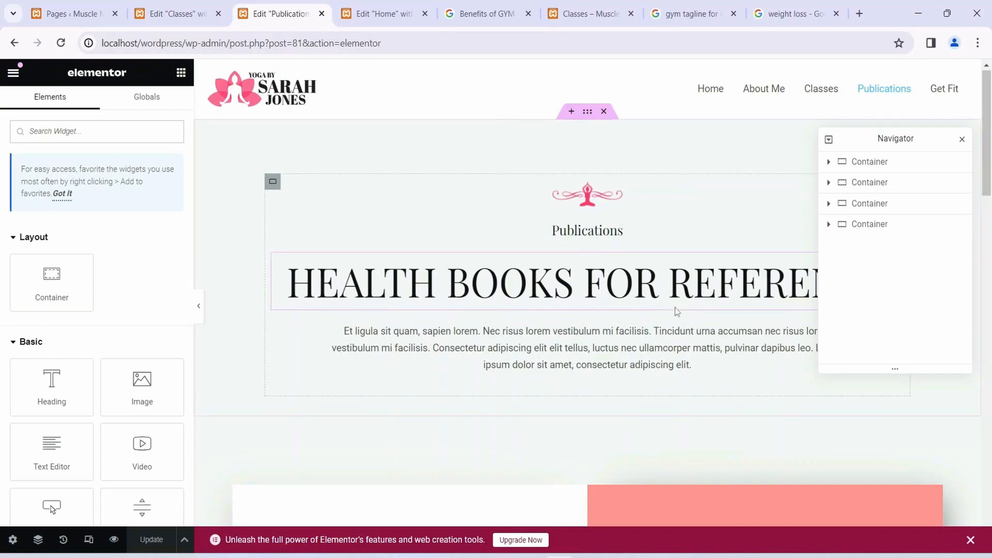
{"action": "scroll", "coordinate": [676, 310], "scroll_direction": "down", "scroll_amount": 5}
{"action": "scroll", "coordinate": [677, 312], "scroll_direction": "up", "scroll_amount": 3}
{"action": "scroll", "coordinate": [677, 311], "scroll_direction": "up", "scroll_amount": 3}
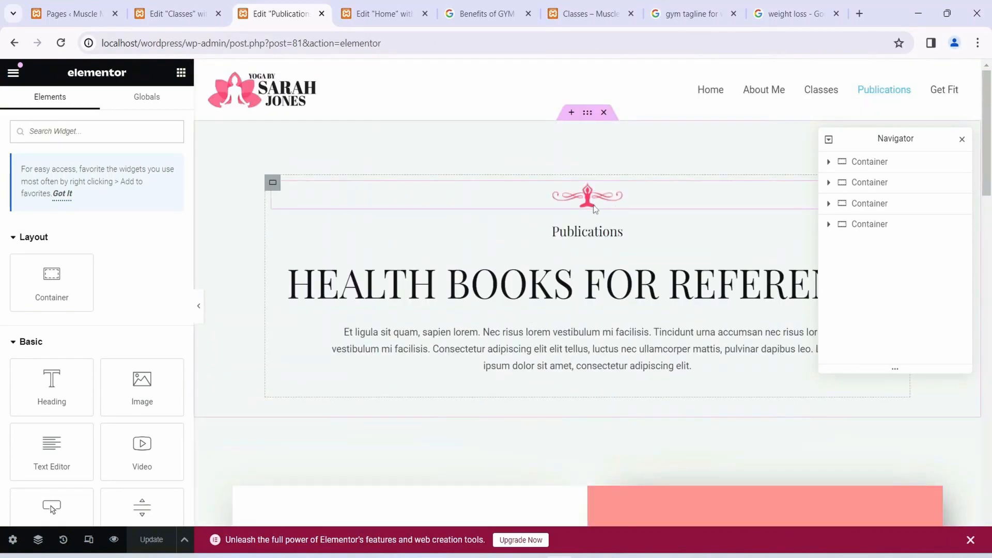
- Replace the pink yoga divider image above the Publications heading with the small black gym silhouette from the Media Library
{"action": "left_click", "coordinate": [583, 201]}
{"action": "left_click", "coordinate": [99, 262]}
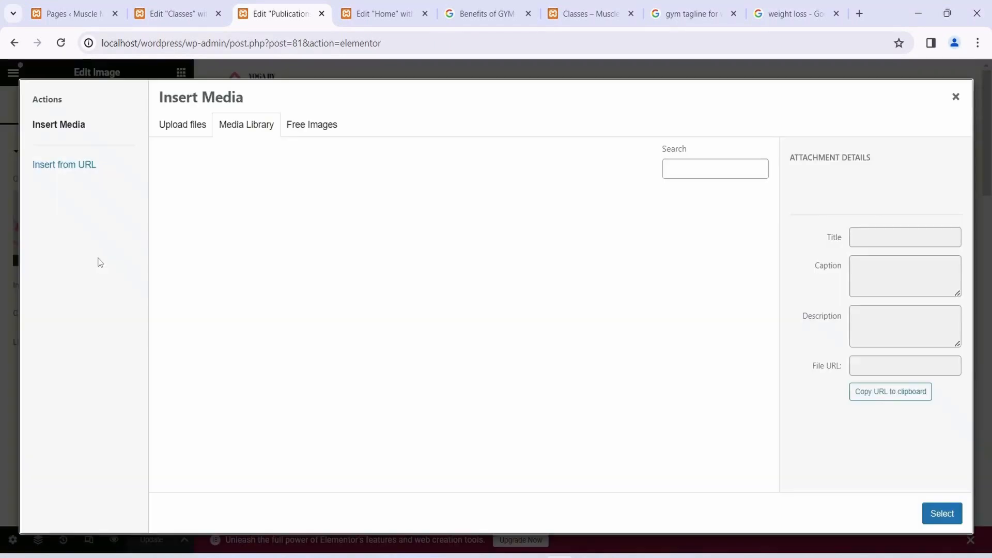
{"action": "left_click", "coordinate": [713, 348]}
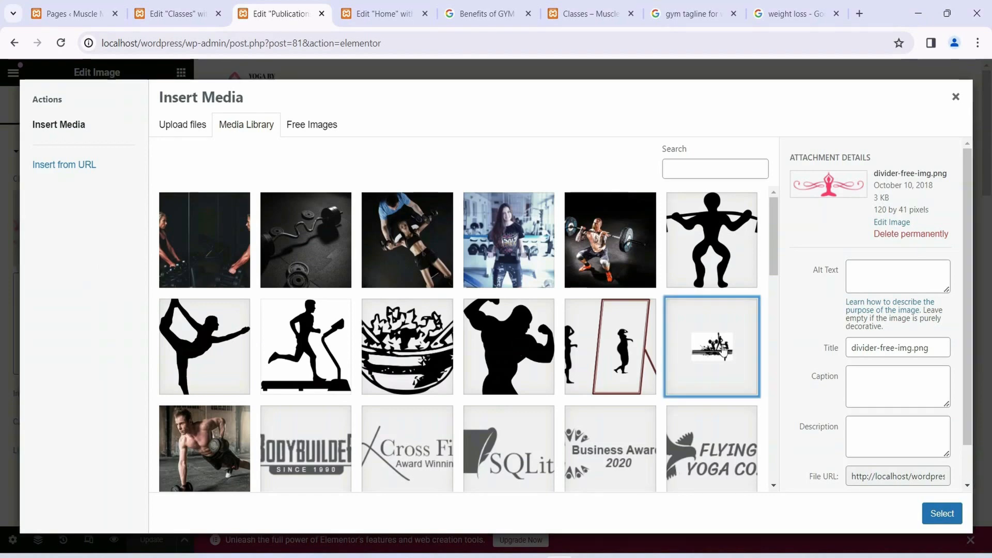
{"action": "left_click", "coordinate": [941, 514]}
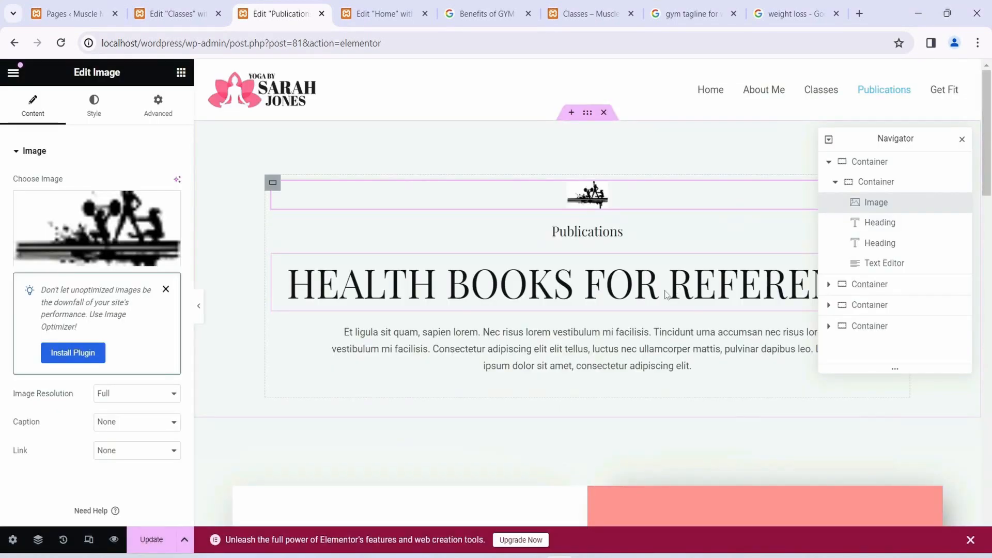
- Change the small "Publications" heading beneath the divider image to "Content Creater"
{"action": "scroll", "coordinate": [667, 295], "scroll_direction": "down", "scroll_amount": 1}
{"action": "left_click", "coordinate": [534, 212]}
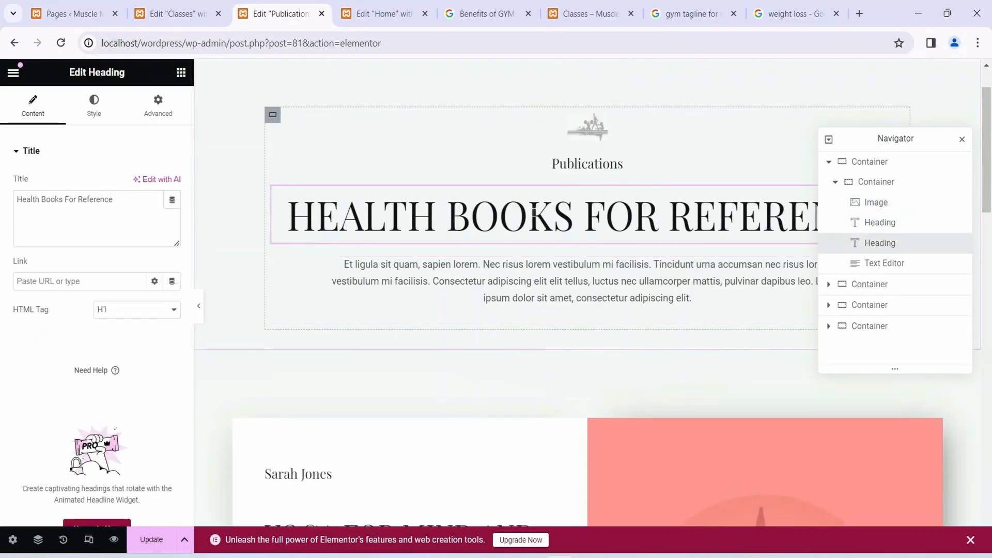
{"action": "scroll", "coordinate": [583, 288], "scroll_direction": "down", "scroll_amount": 4}
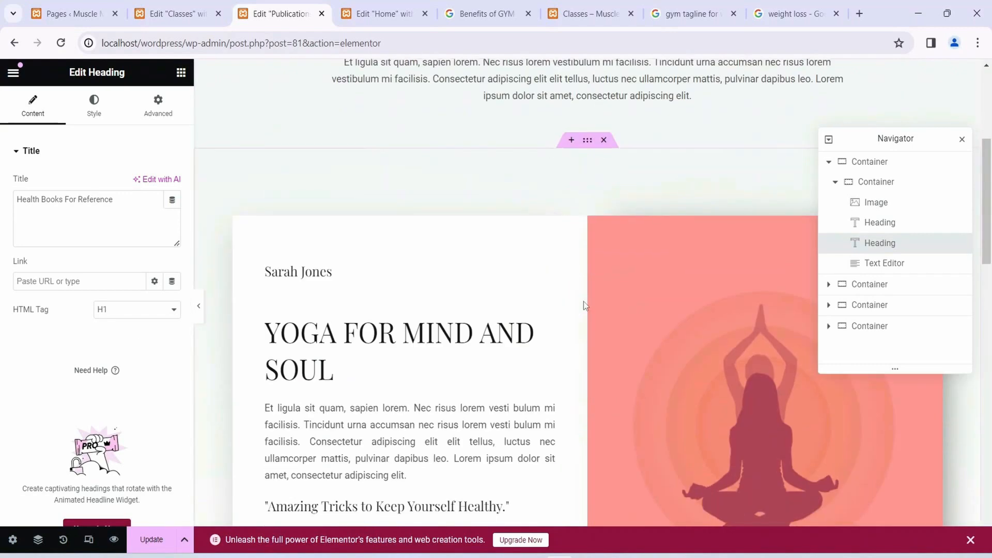
{"action": "scroll", "coordinate": [584, 303], "scroll_direction": "up", "scroll_amount": 5}
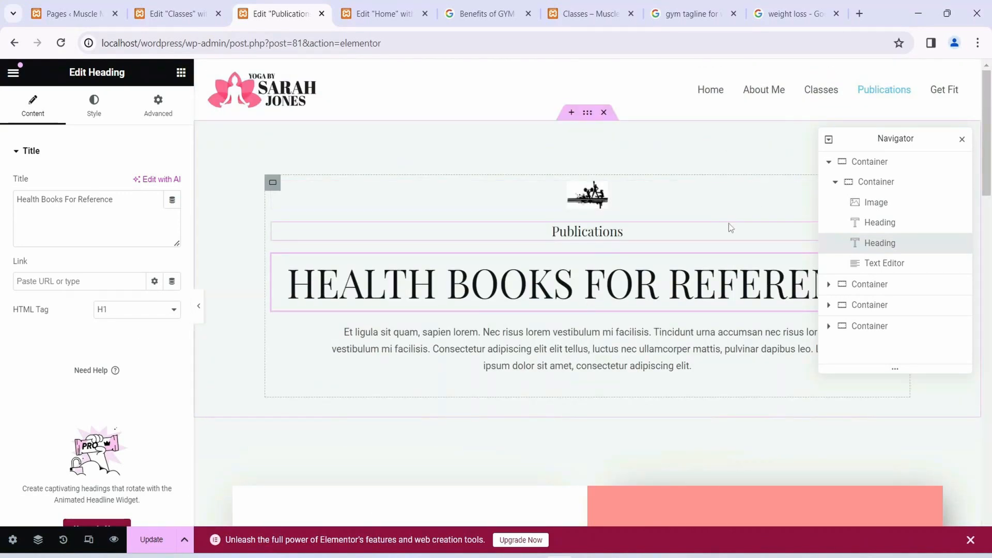
{"action": "left_click", "coordinate": [603, 233]}
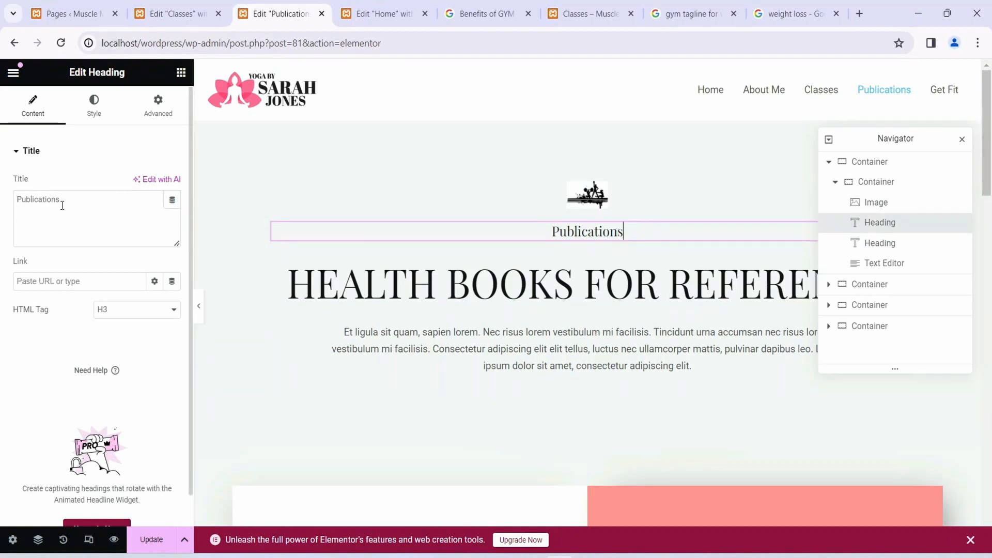
{"action": "left_click_drag", "start_coordinate": [60, 200], "coordinate": [2, 199]}
{"action": "type", "text": "C"}
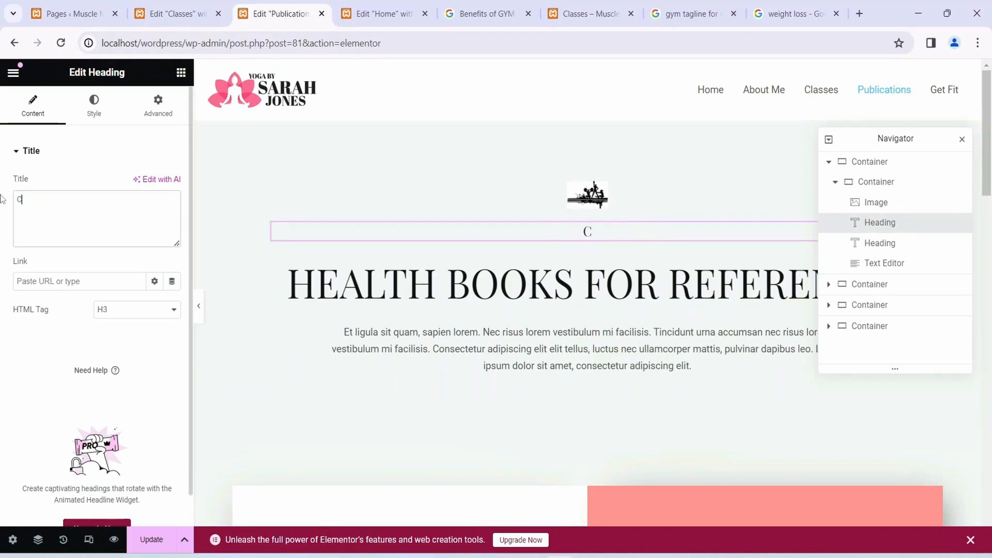
{"action": "type", "text": "ontent Create"}
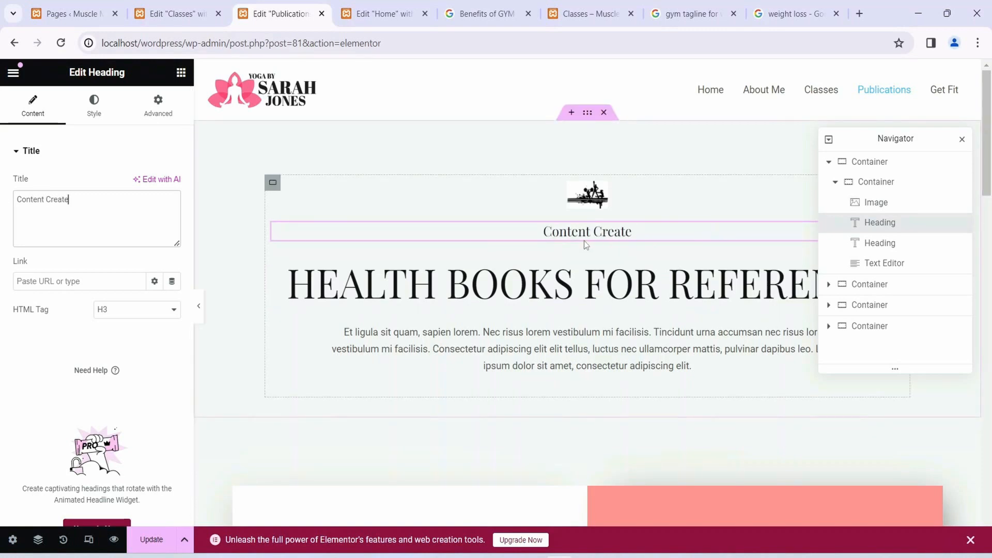
{"action": "type", "text": "r"}
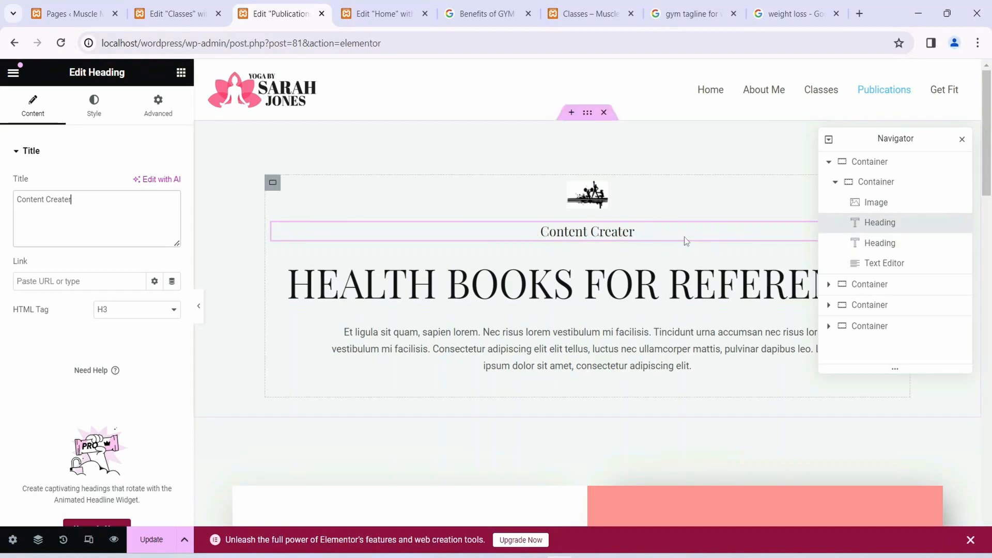
- Change the main "Health Books For Reference" heading to "Muscle Maker Workout classes" and move the Navigator clear of it
{"action": "scroll", "coordinate": [685, 236], "scroll_direction": "down", "scroll_amount": 1}
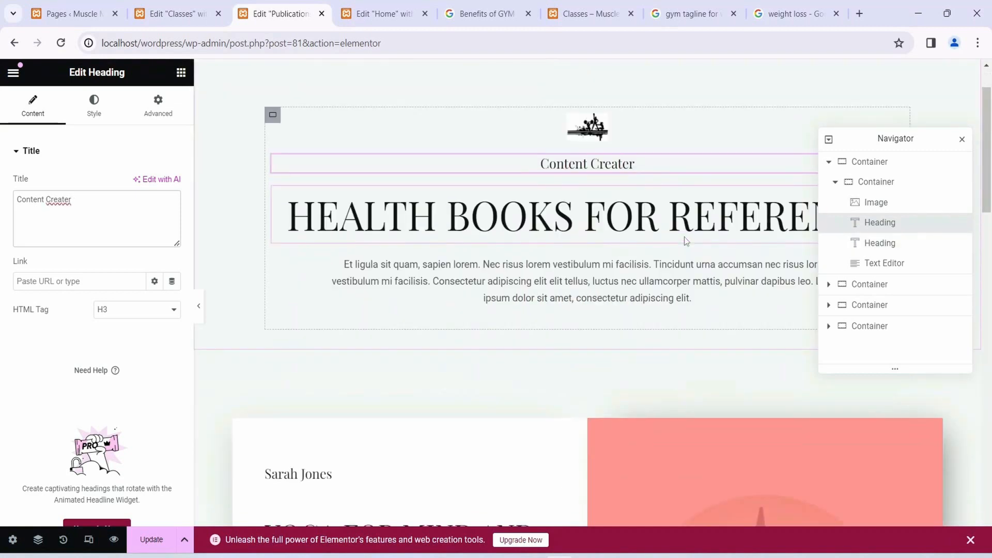
{"action": "left_click", "coordinate": [651, 219]}
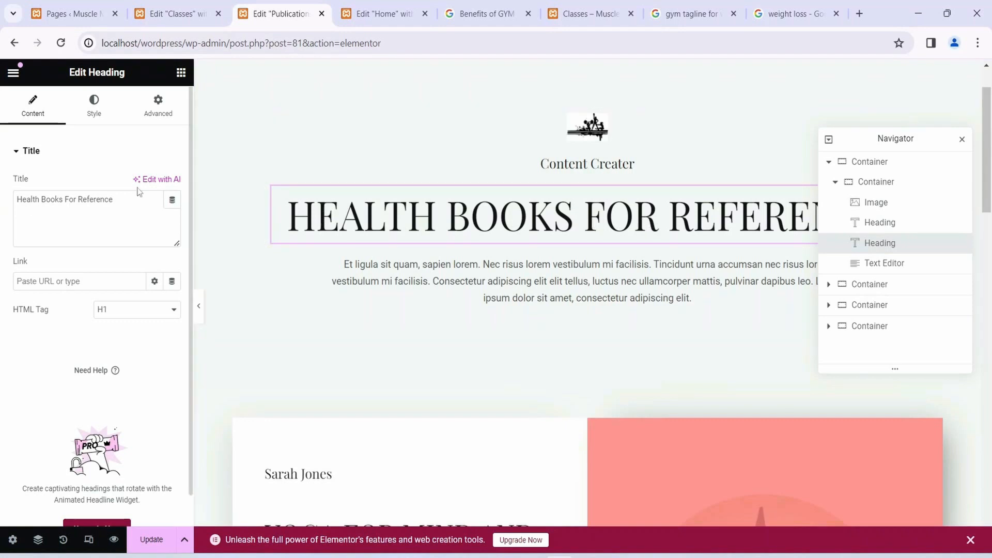
{"action": "left_click_drag", "start_coordinate": [132, 198], "coordinate": [1, 204]}
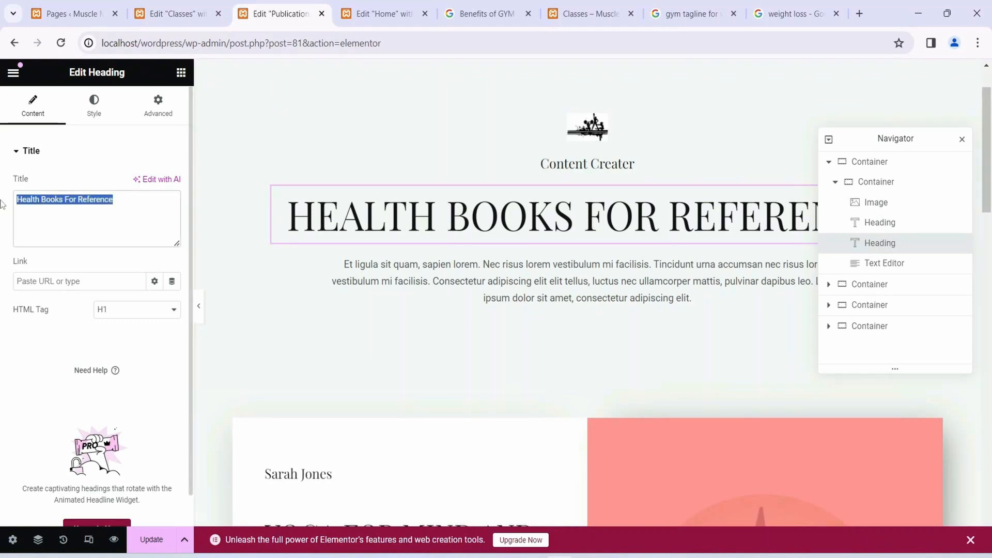
{"action": "type", "text": "Muscle Maker Worke"}
{"action": "key", "text": "BackSpace"}
{"action": "type", "text": "out classes"}
{"action": "key", "text": "Left"}
{"action": "key", "text": "Left"}
{"action": "key", "text": "Left"}
{"action": "key", "text": "BackSpace"}
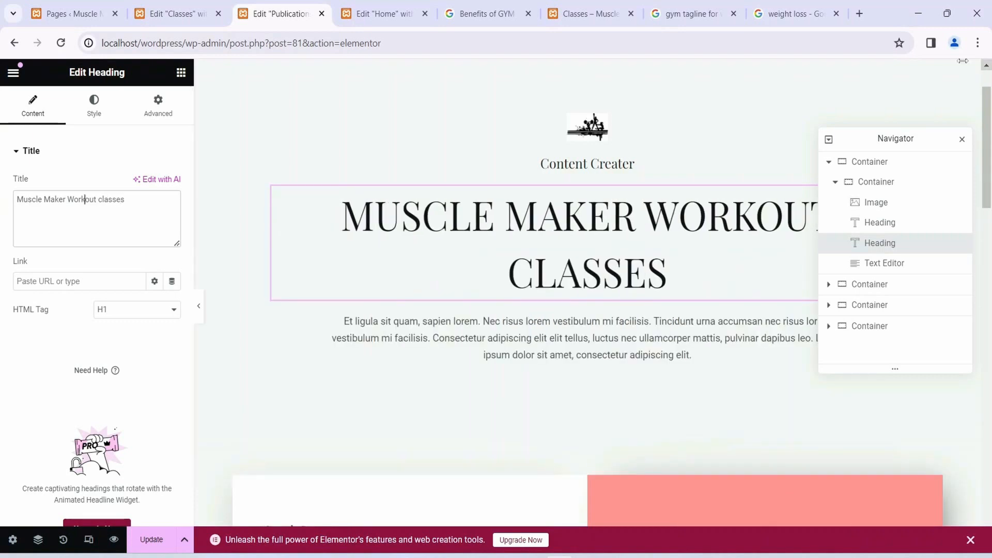
{"action": "left_click_drag", "start_coordinate": [886, 139], "coordinate": [887, 290]}
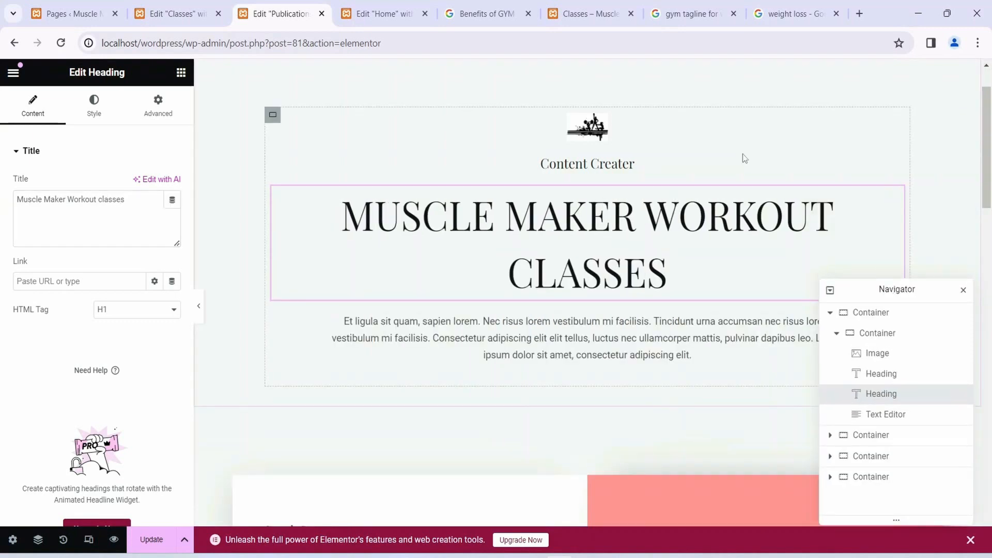
- Replace the meditation illustration beside the "Yoga for Mind and Soul" text with the barbell-bodybuilding-effort-1839087.jpg photo from the Media Library
{"action": "scroll", "coordinate": [743, 154], "scroll_direction": "down", "scroll_amount": 3}
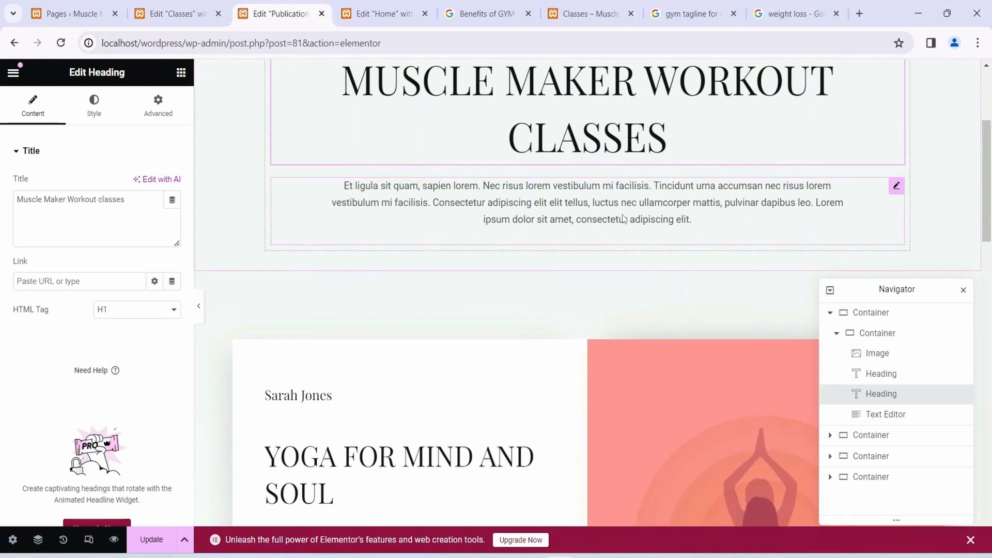
{"action": "scroll", "coordinate": [622, 215], "scroll_direction": "down", "scroll_amount": 4}
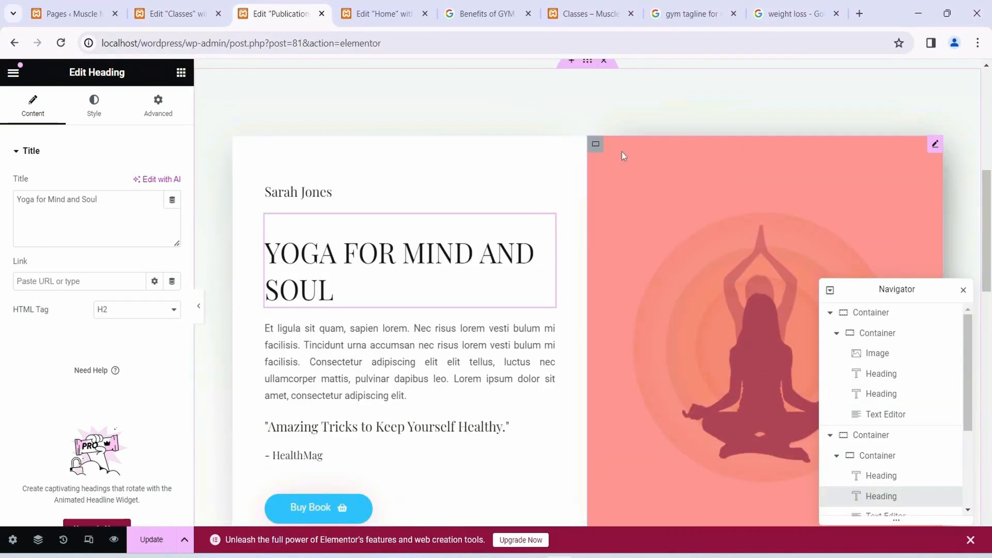
{"action": "scroll", "coordinate": [622, 151], "scroll_direction": "down", "scroll_amount": 1}
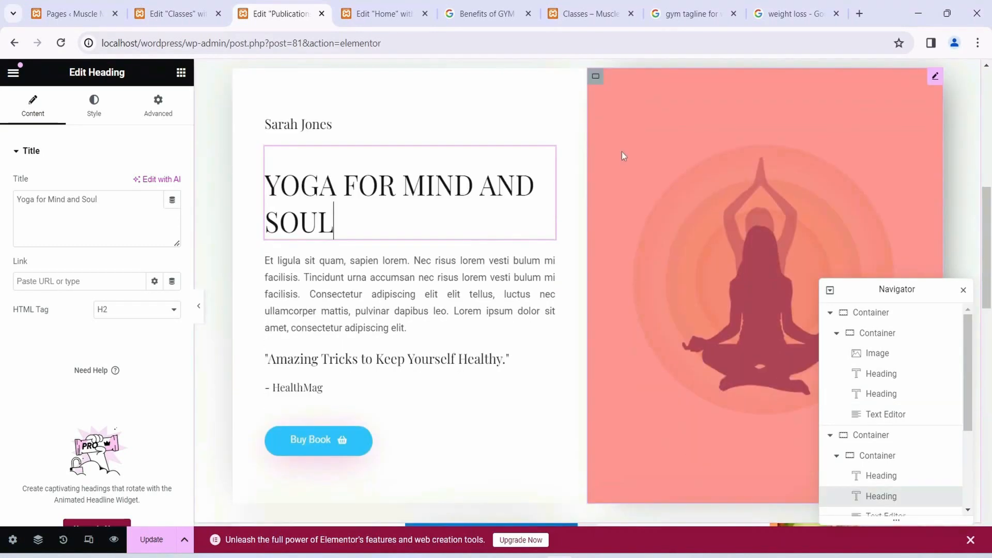
{"action": "left_click", "coordinate": [796, 175]}
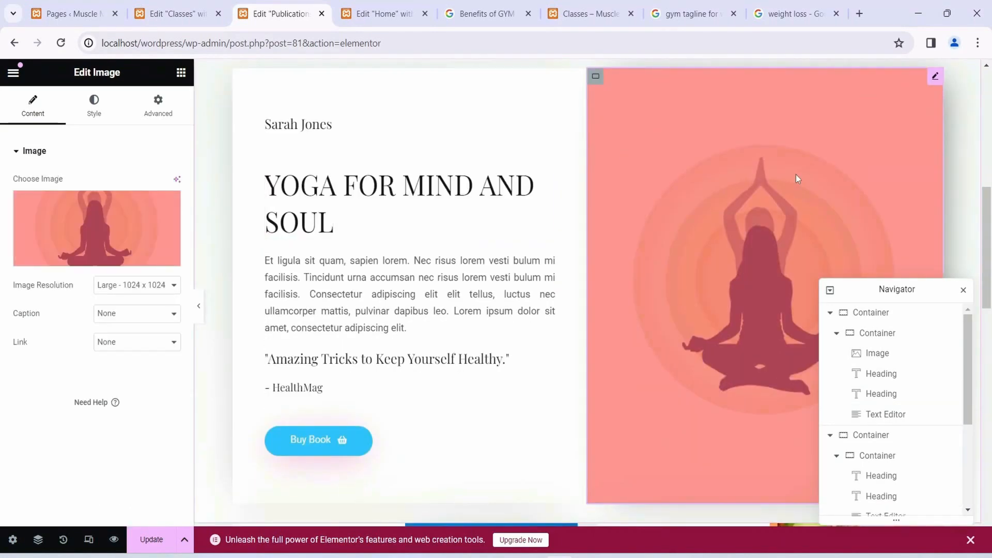
{"action": "left_click", "coordinate": [114, 263]}
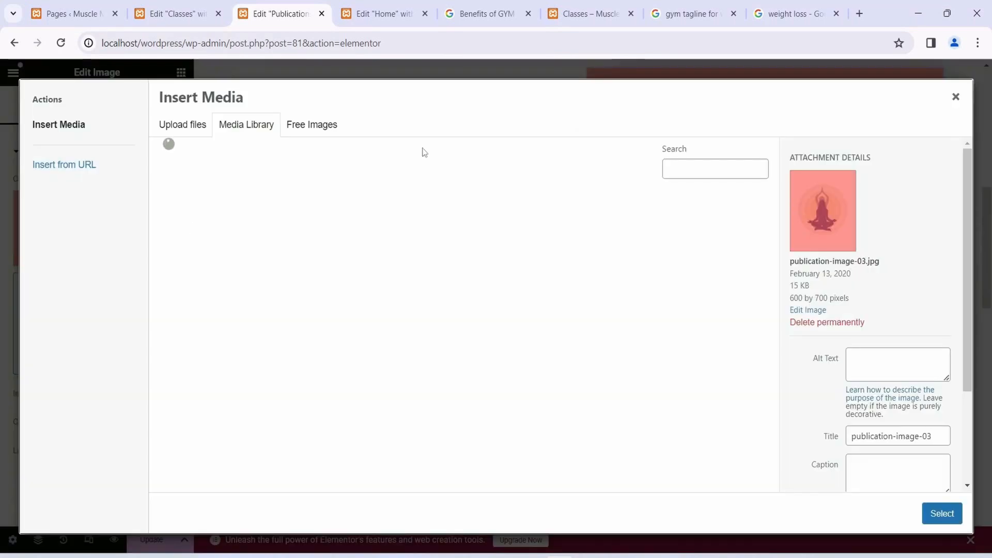
{"action": "left_click", "coordinate": [607, 224]}
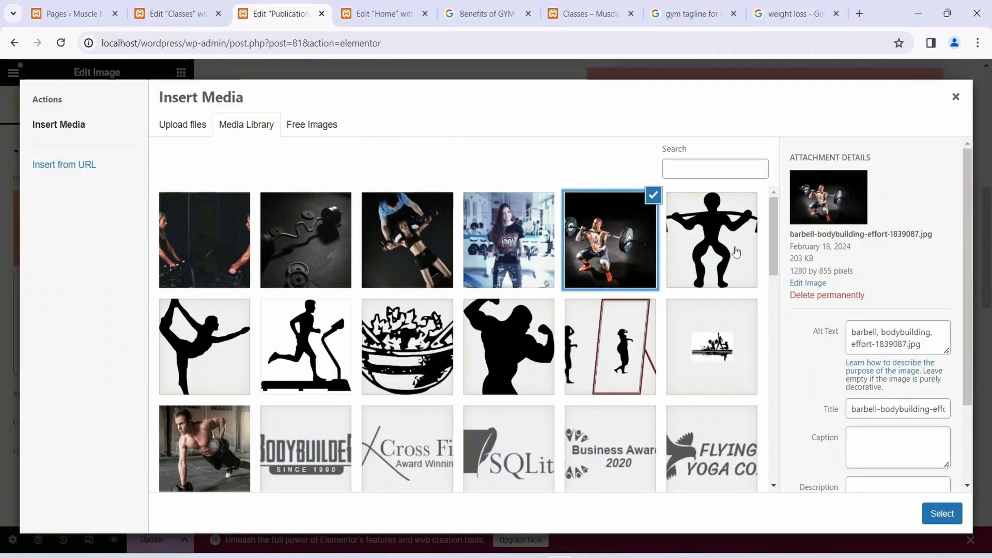
{"action": "left_click", "coordinate": [944, 513]}
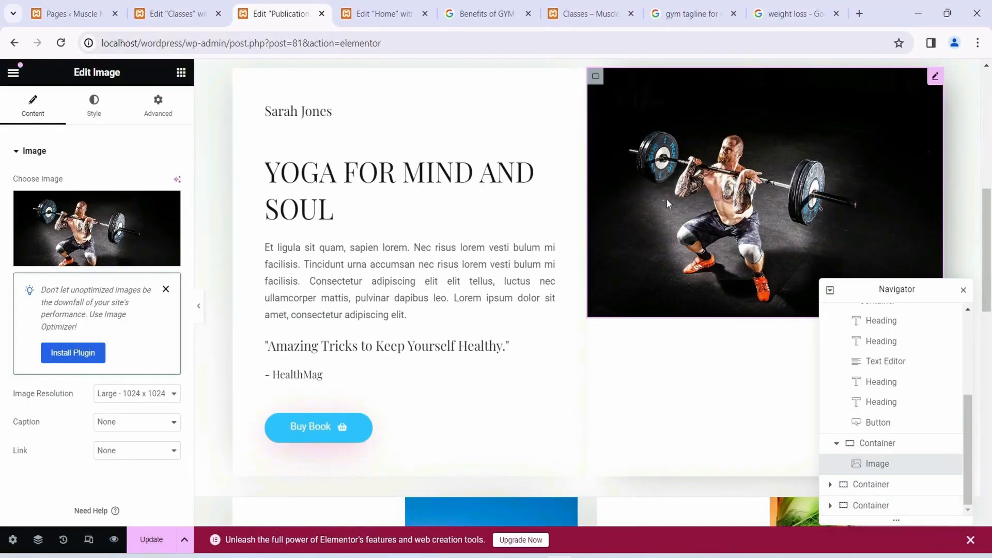
- Replace the author name above the "Yoga for Mind and Soul" heading with "Muscle Maker"
{"action": "left_click", "coordinate": [453, 235]}
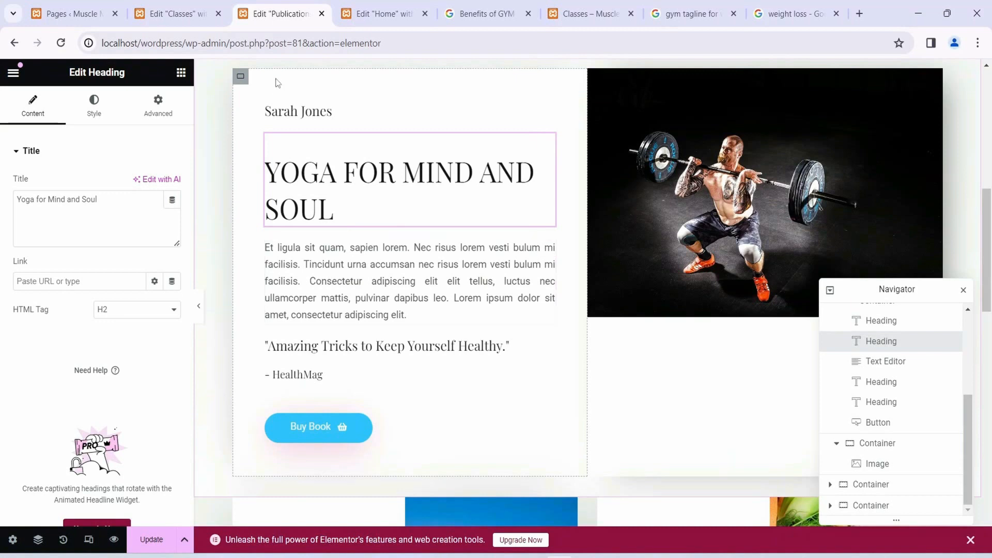
{"action": "left_click", "coordinate": [320, 111]}
{"action": "left_click_drag", "start_coordinate": [97, 197], "coordinate": [1, 190]}
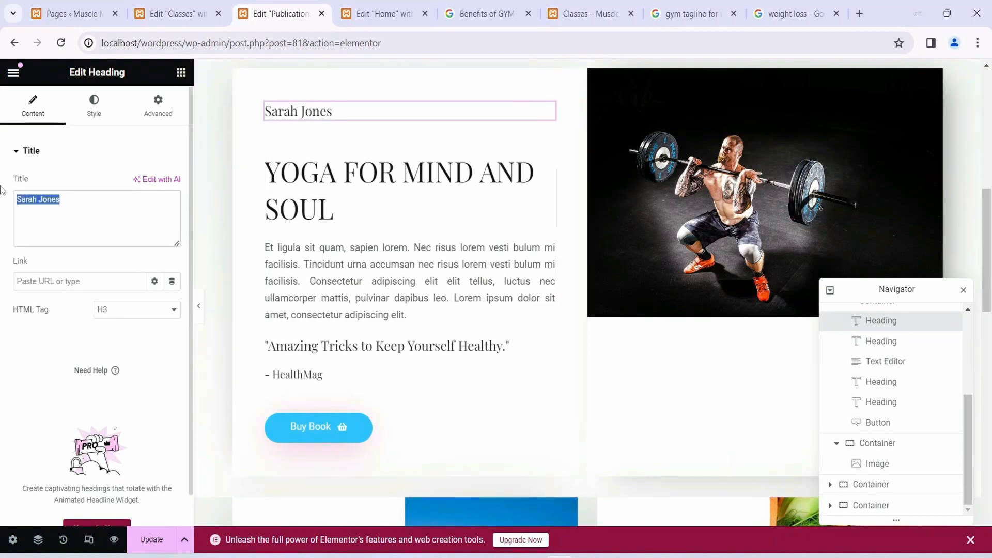
{"action": "type", "text": "Muscle Maker"}
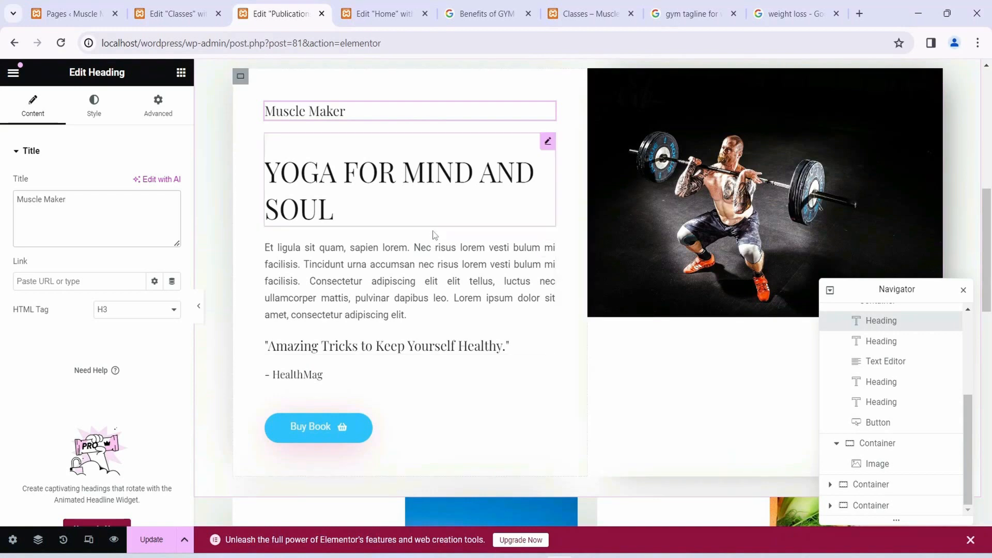
- Open the "Yoga for Mind and Soul" heading and the Buy Book button below it for editing
{"action": "left_click", "coordinate": [388, 214]}
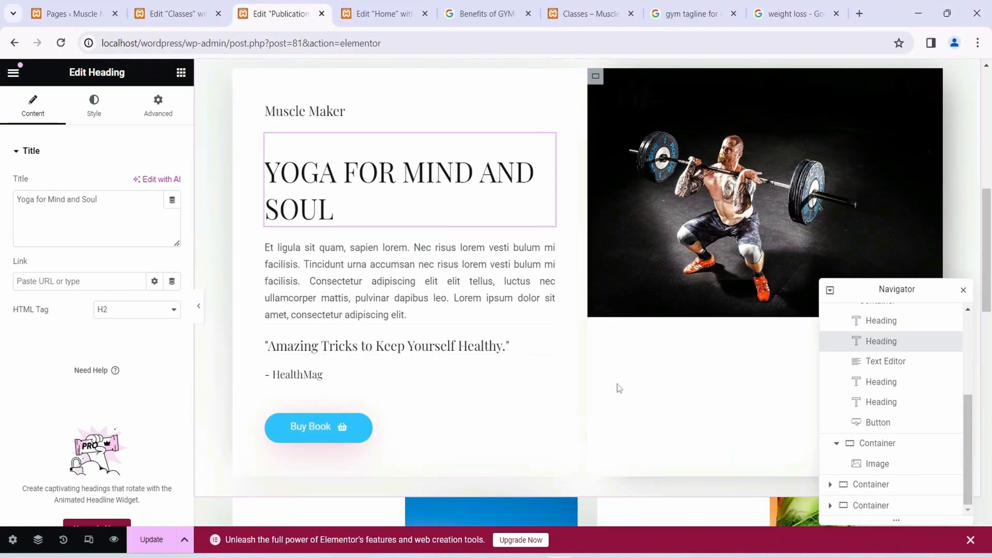
{"action": "left_click", "coordinate": [387, 428]}
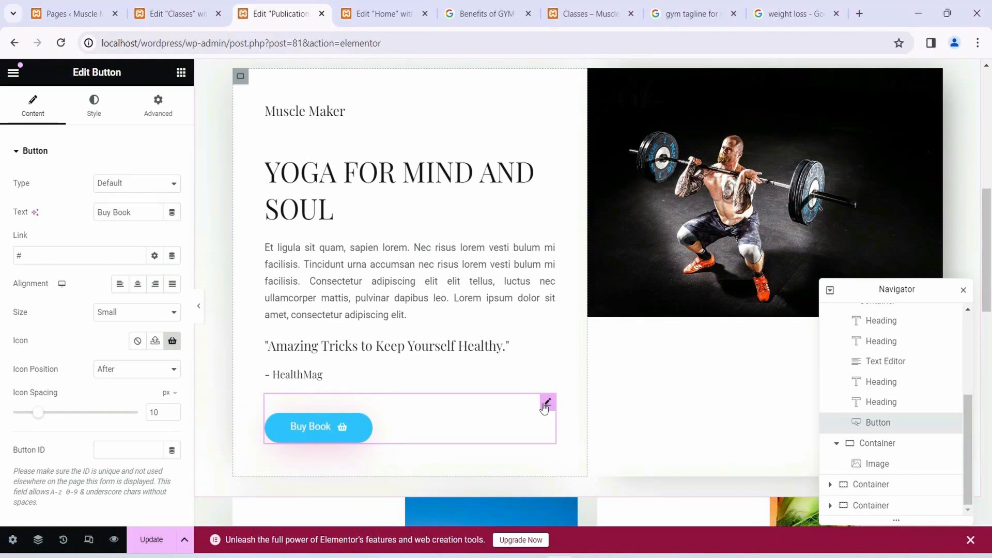
- Give the Buy Book button in the main publication section a gradient background with both colors set to black (#000000)
{"action": "left_click", "coordinate": [94, 102]}
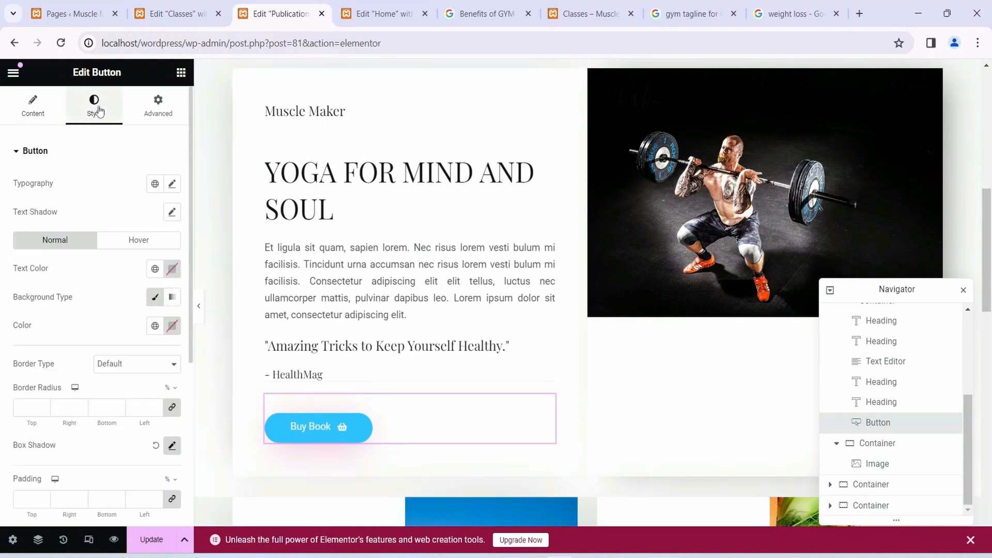
{"action": "left_click", "coordinate": [173, 297]}
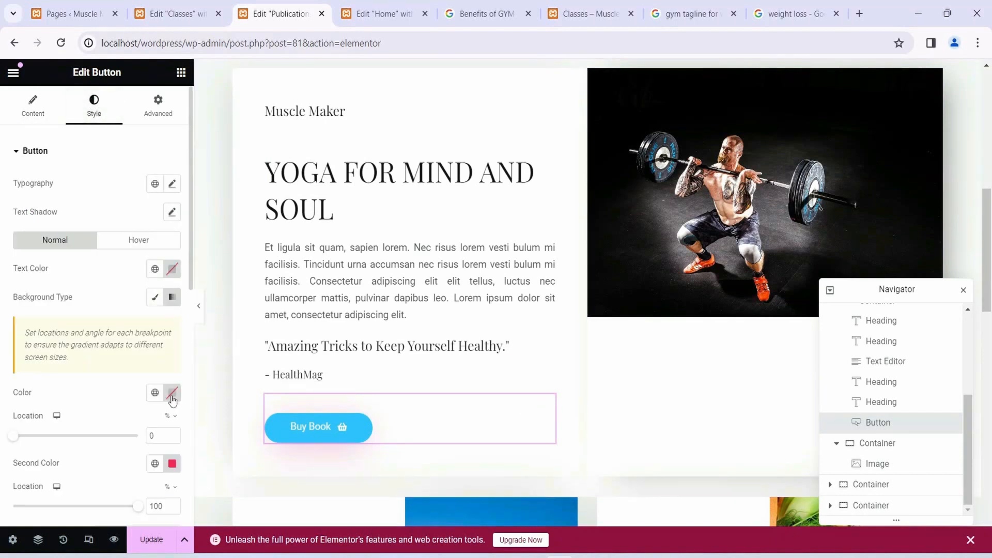
{"action": "left_click", "coordinate": [172, 393]}
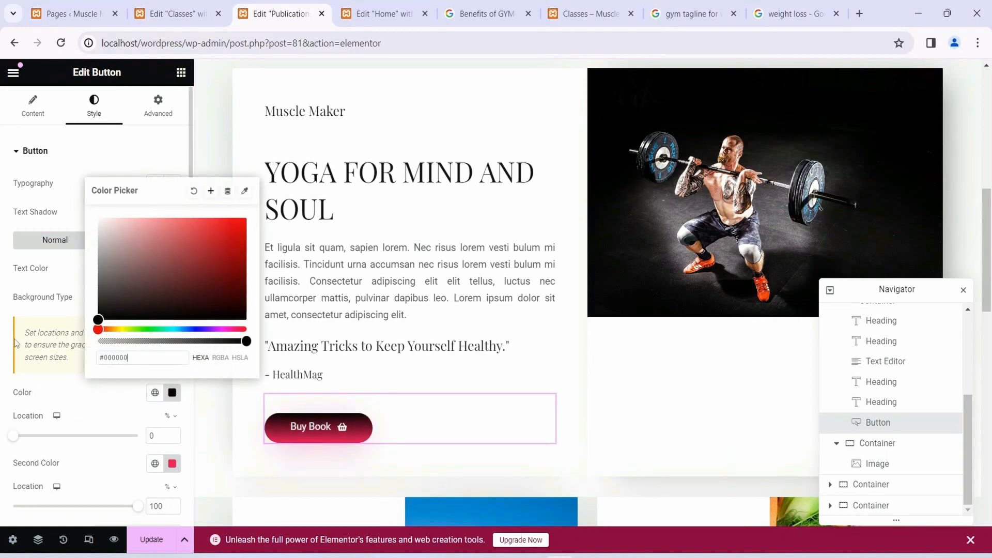
{"action": "left_click", "coordinate": [171, 464]}
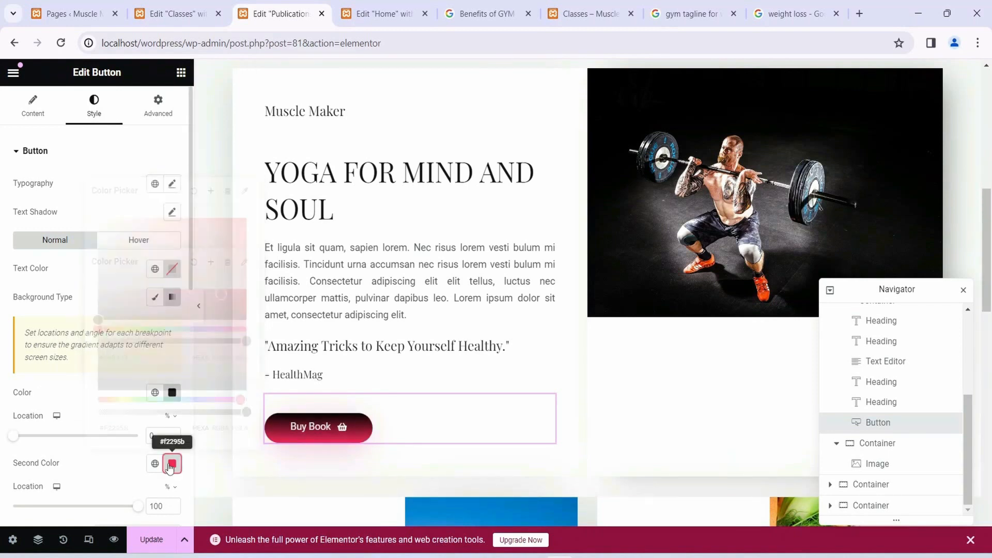
{"action": "left_click_drag", "start_coordinate": [147, 366], "coordinate": [33, 401]}
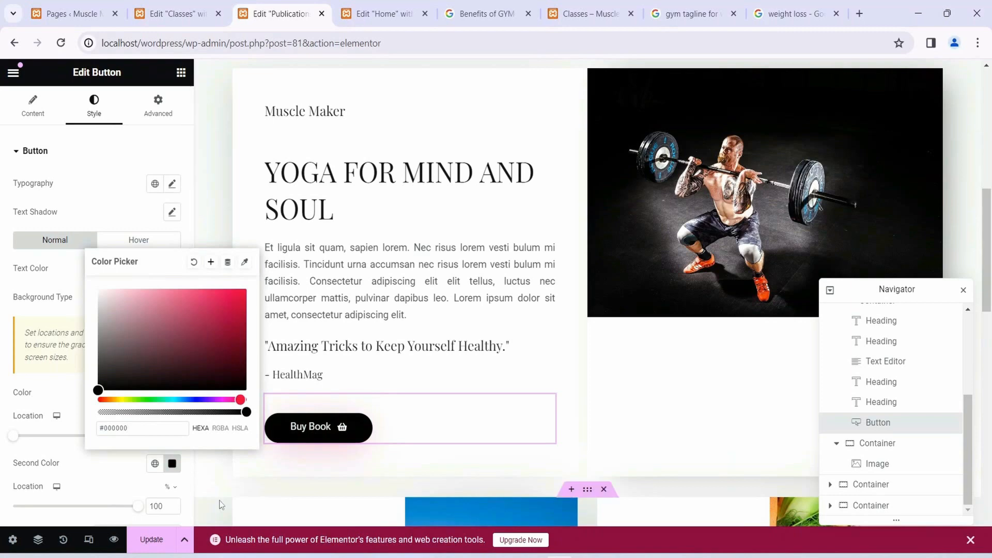
{"action": "left_click", "coordinate": [239, 481]}
- Change the black Buy Book button's text to "Subscribe"
{"action": "scroll", "coordinate": [458, 352], "scroll_direction": "down", "scroll_amount": 3}
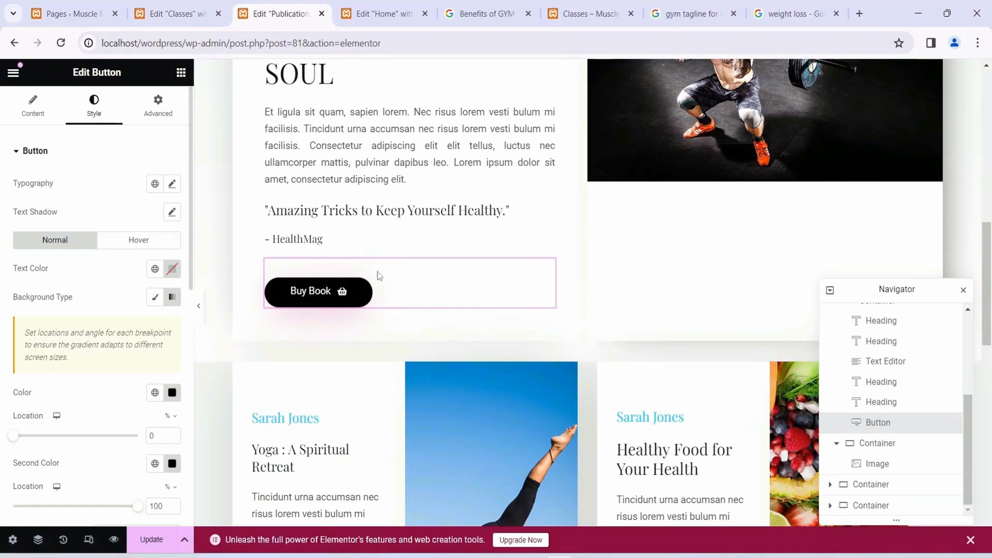
{"action": "left_click", "coordinate": [32, 104]}
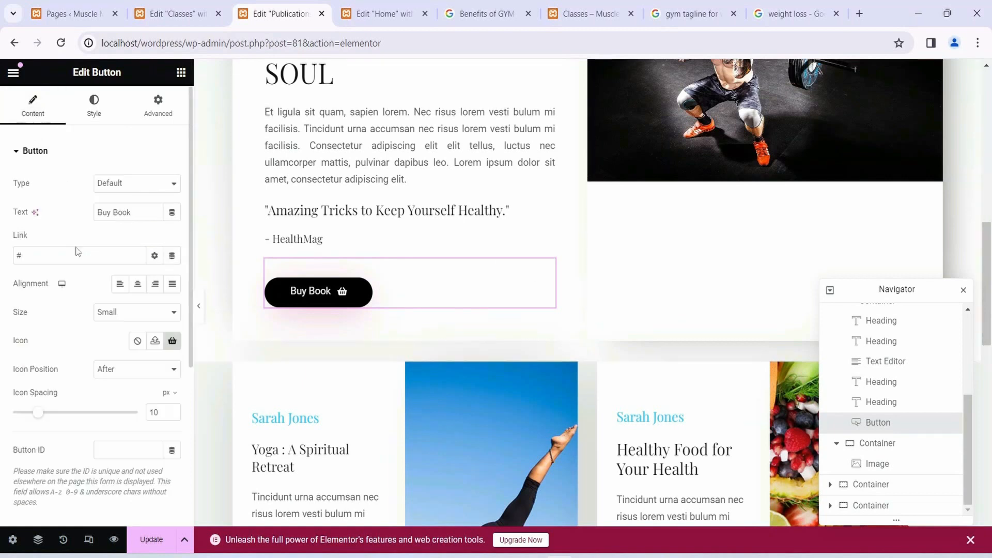
{"action": "left_click_drag", "start_coordinate": [138, 213], "coordinate": [75, 219]}
{"action": "type", "text": "Subscribe"}
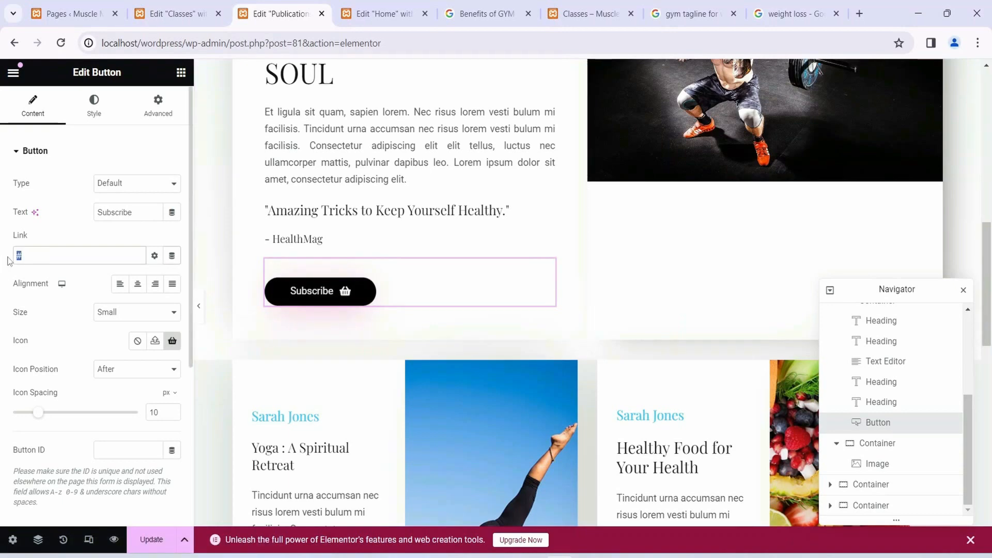
- Replace the background image of the "Yoga : A Spiritual Retreat" card with the gym man photo from a free-image search for "body building"
{"action": "scroll", "coordinate": [627, 281], "scroll_direction": "up", "scroll_amount": 4}
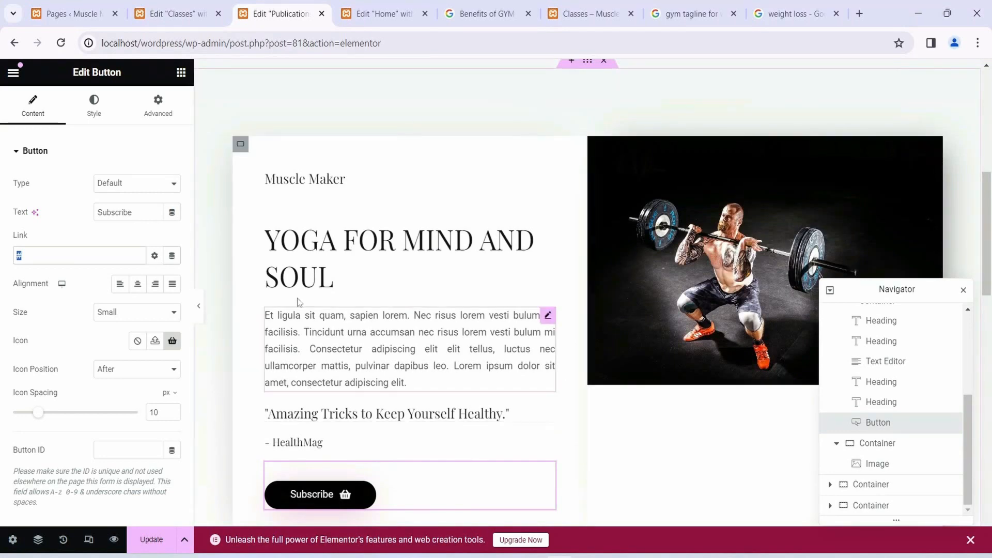
{"action": "scroll", "coordinate": [543, 315], "scroll_direction": "down", "scroll_amount": 8}
{"action": "scroll", "coordinate": [439, 233], "scroll_direction": "down", "scroll_amount": 1}
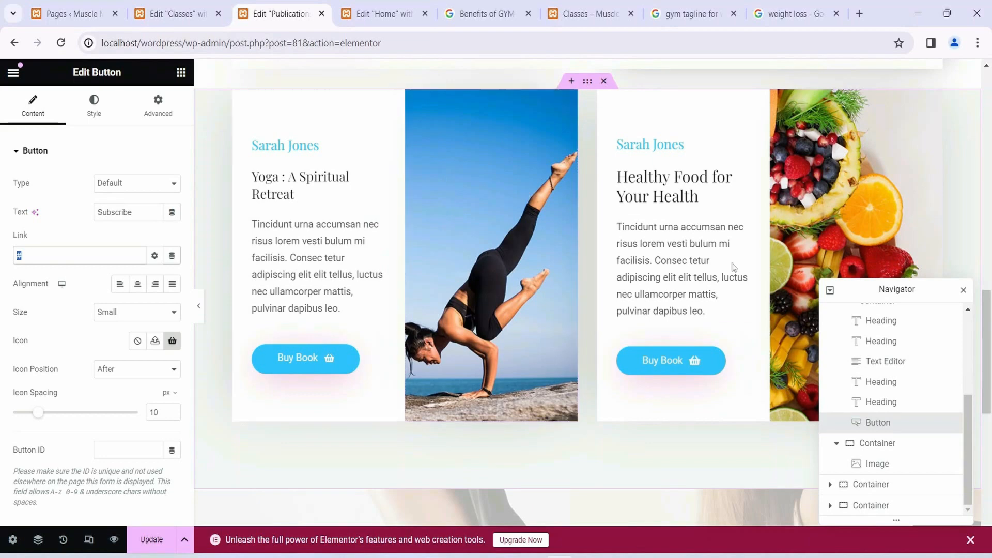
{"action": "scroll", "coordinate": [427, 244], "scroll_direction": "down", "scroll_amount": 7}
{"action": "scroll", "coordinate": [427, 247], "scroll_direction": "down", "scroll_amount": 3}
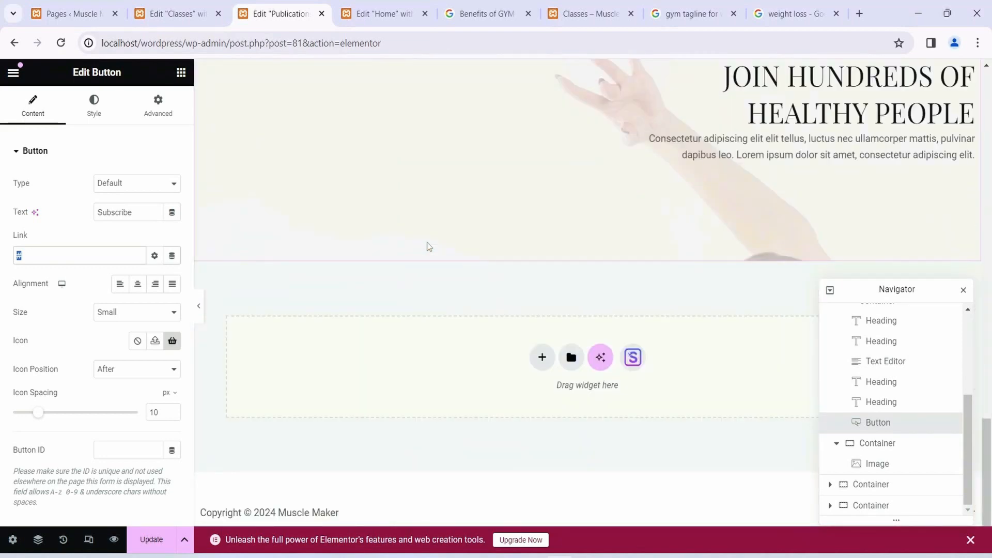
{"action": "scroll", "coordinate": [427, 247], "scroll_direction": "up", "scroll_amount": 8}
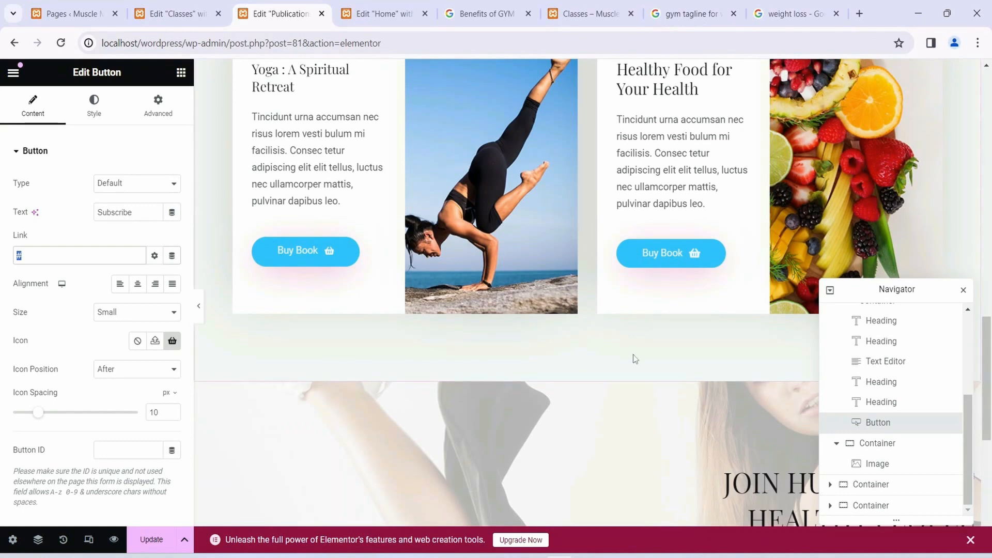
{"action": "scroll", "coordinate": [572, 403], "scroll_direction": "up", "scroll_amount": 3}
{"action": "left_click", "coordinate": [527, 321]}
{"action": "left_click", "coordinate": [93, 104]}
{"action": "left_click", "coordinate": [96, 313]}
{"action": "left_click", "coordinate": [314, 132]}
{"action": "left_click", "coordinate": [292, 162]}
{"action": "type", "text": "body building"}
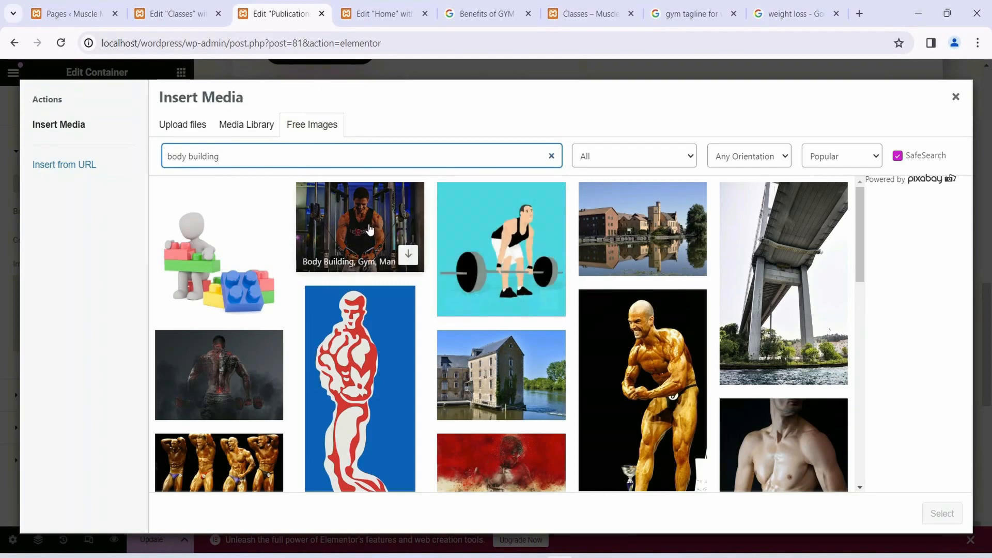
{"action": "left_click", "coordinate": [370, 230]}
{"action": "left_click", "coordinate": [926, 153]}
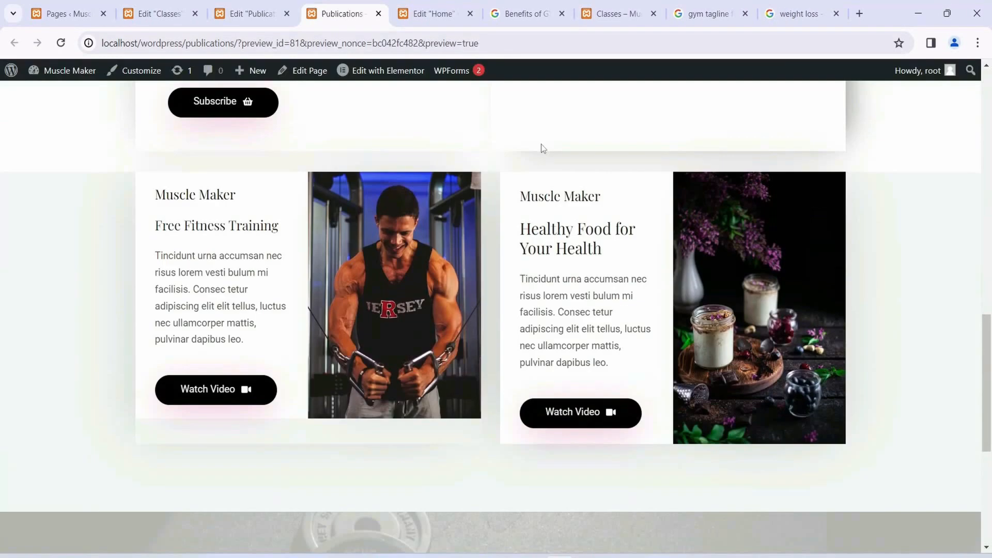
- Review the publication cards and the closing banner in the page preview, and close the preview
{"action": "scroll", "coordinate": [541, 144], "scroll_direction": "down", "scroll_amount": 4}
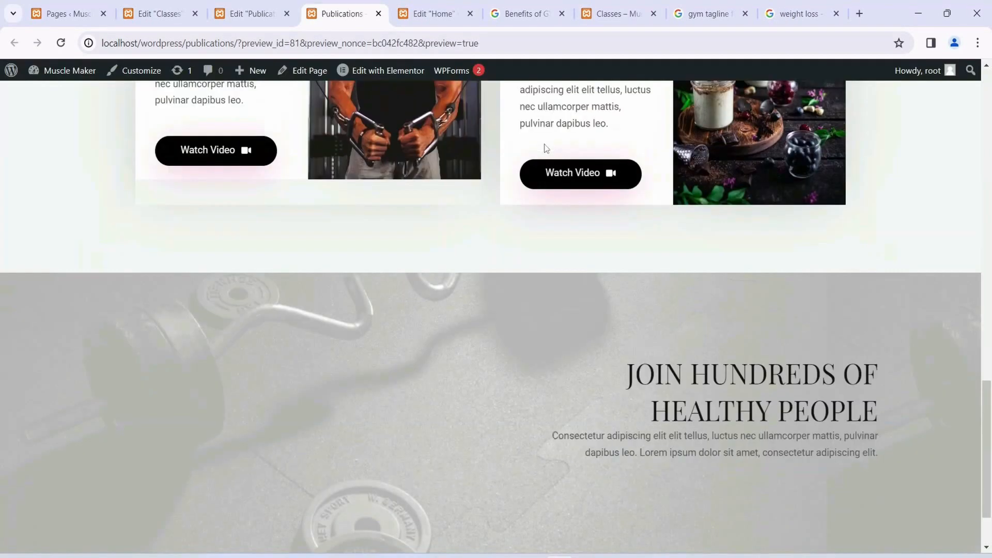
{"action": "scroll", "coordinate": [543, 144], "scroll_direction": "up", "scroll_amount": 8}
{"action": "scroll", "coordinate": [544, 144], "scroll_direction": "up", "scroll_amount": 9}
{"action": "left_click", "coordinate": [378, 14]}
- Examine the edited Publications page in the editor, from the header and intro heading through the crossfit section to the fitness cards
{"action": "scroll", "coordinate": [513, 285], "scroll_direction": "up", "scroll_amount": 6}
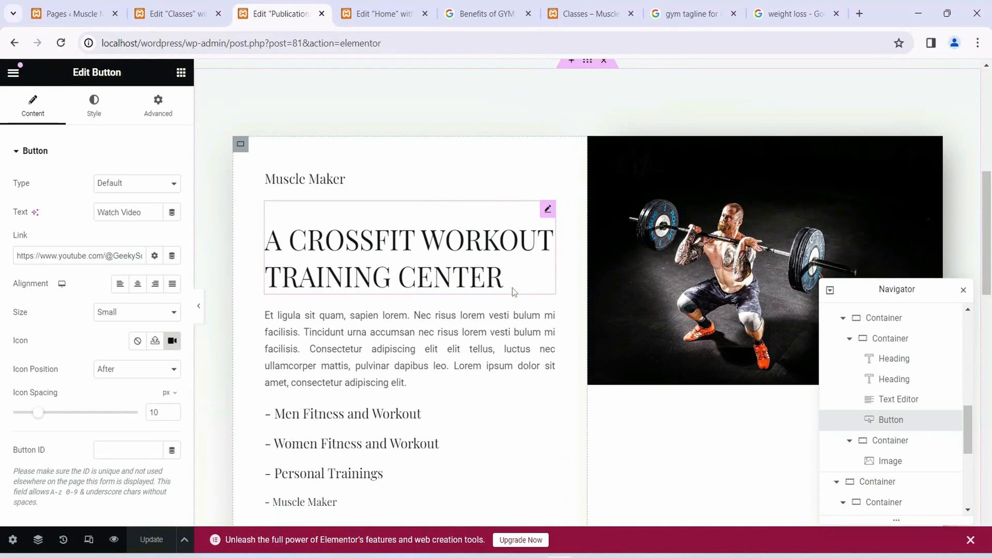
{"action": "scroll", "coordinate": [610, 223], "scroll_direction": "up", "scroll_amount": 1}
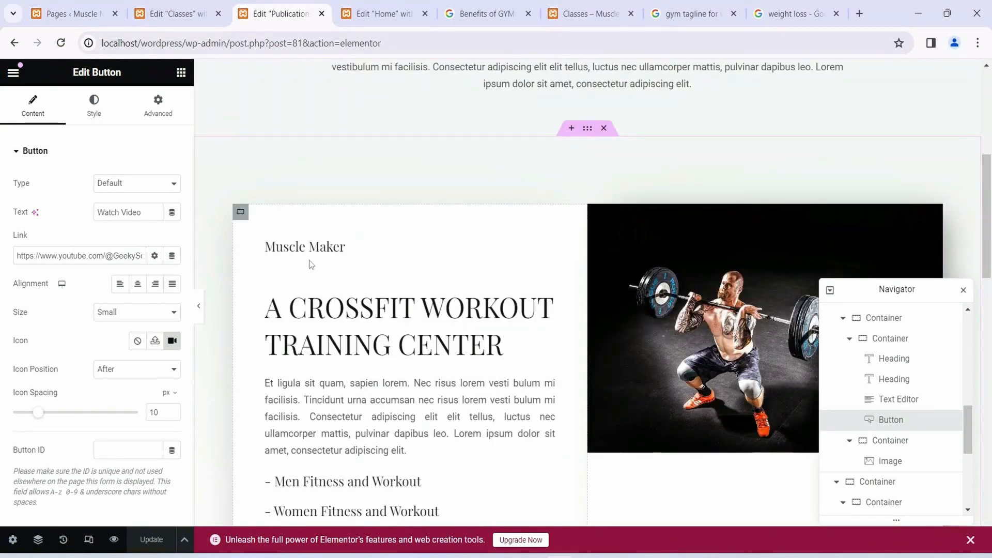
{"action": "scroll", "coordinate": [407, 250], "scroll_direction": "up", "scroll_amount": 6}
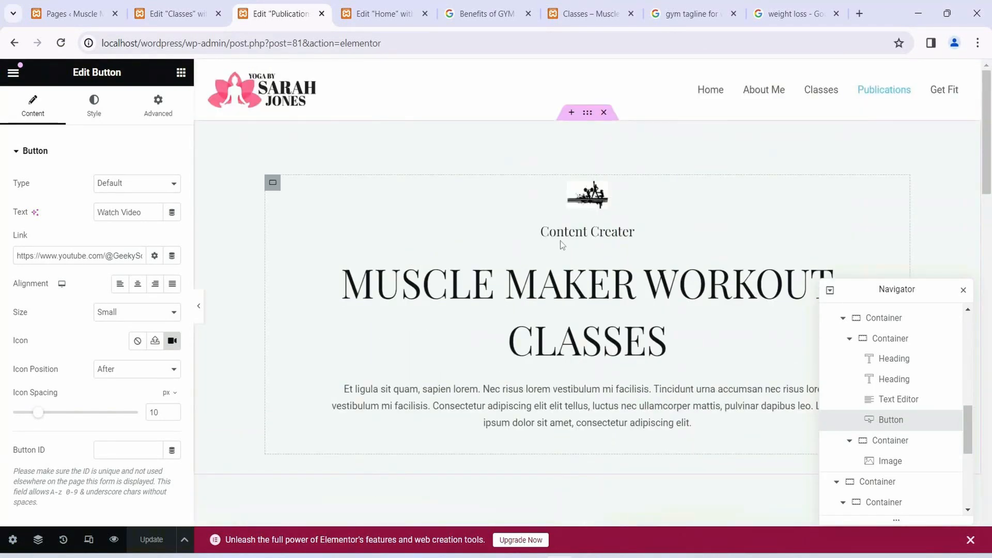
{"action": "scroll", "coordinate": [564, 240], "scroll_direction": "down", "scroll_amount": 4}
{"action": "scroll", "coordinate": [565, 240], "scroll_direction": "up", "scroll_amount": 4}
{"action": "scroll", "coordinate": [669, 240], "scroll_direction": "down", "scroll_amount": 4}
{"action": "scroll", "coordinate": [633, 172], "scroll_direction": "up", "scroll_amount": 1}
{"action": "scroll", "coordinate": [633, 172], "scroll_direction": "up", "scroll_amount": 2}
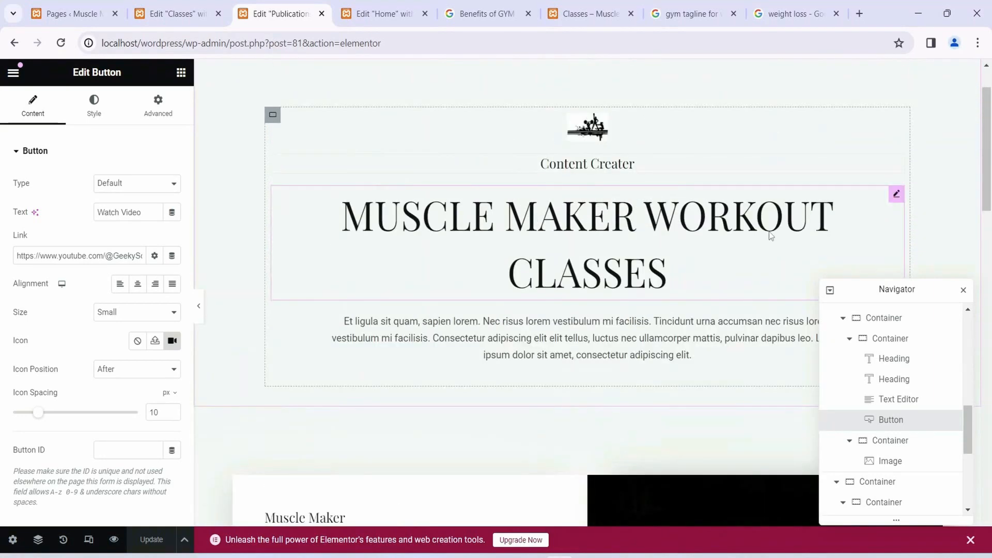
{"action": "scroll", "coordinate": [768, 231], "scroll_direction": "down", "scroll_amount": 6}
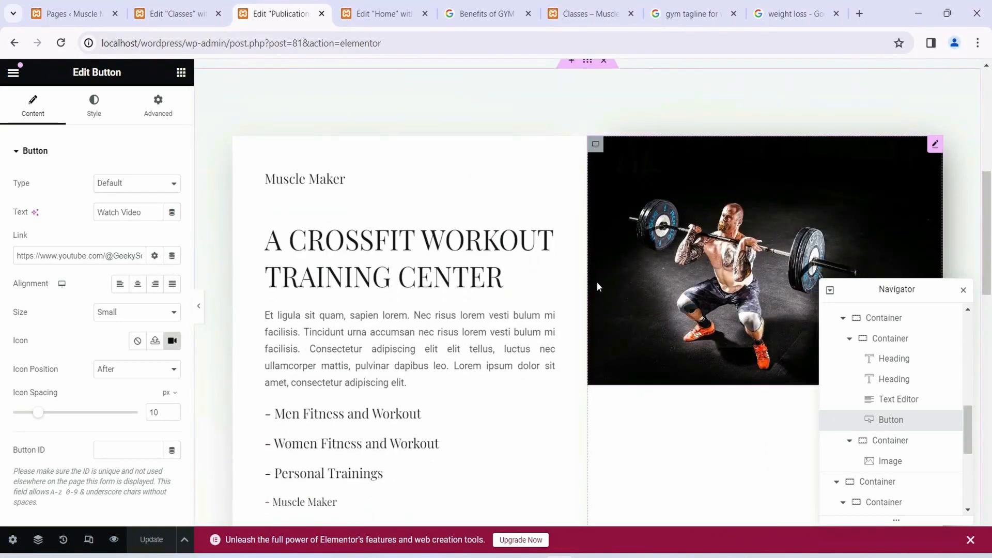
{"action": "scroll", "coordinate": [597, 281], "scroll_direction": "down", "scroll_amount": 4}
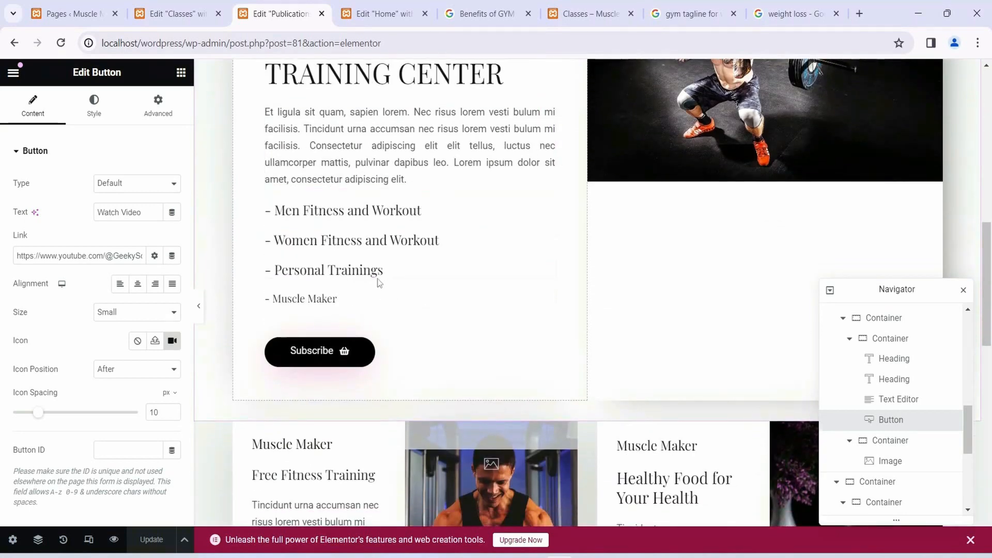
{"action": "scroll", "coordinate": [362, 289], "scroll_direction": "up", "scroll_amount": 3}
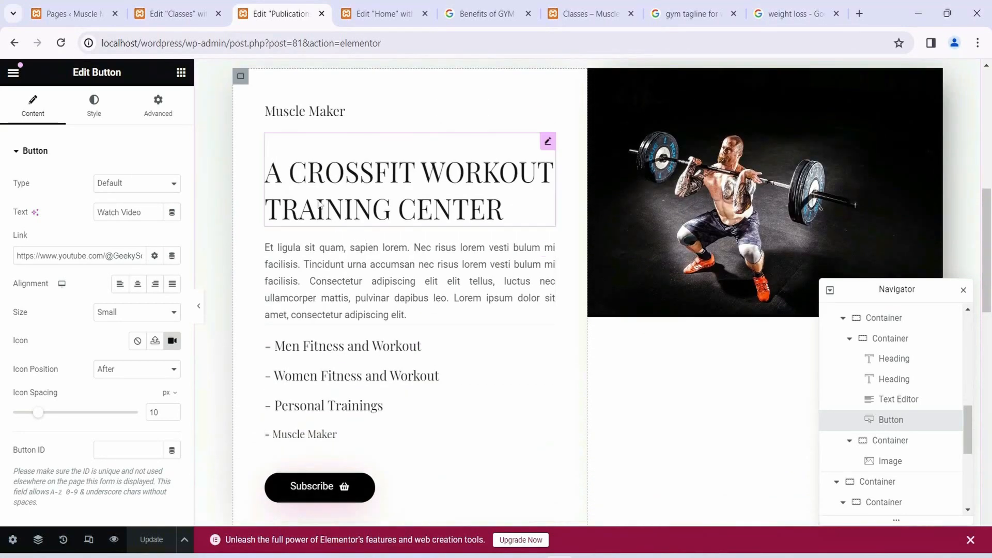
{"action": "scroll", "coordinate": [457, 192], "scroll_direction": "down", "scroll_amount": 5}
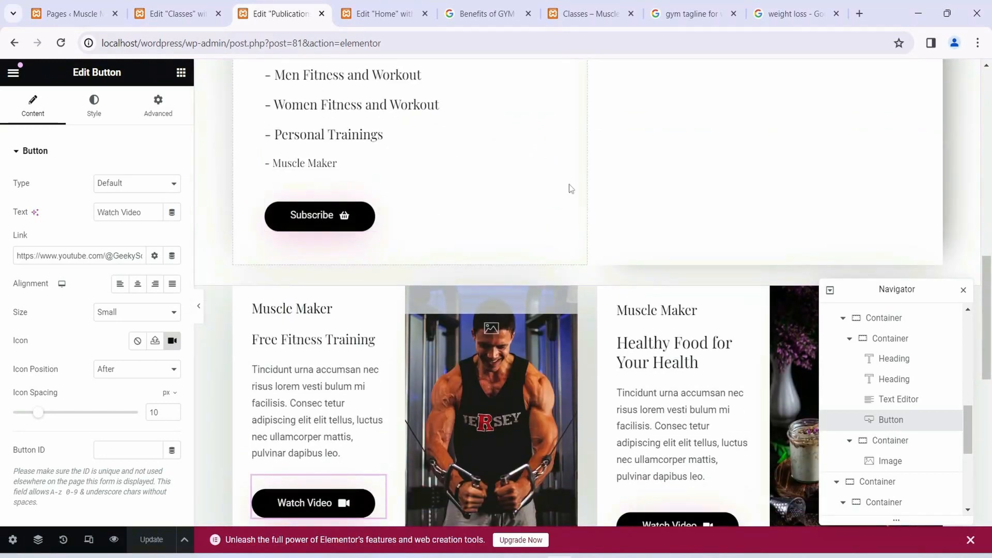
- Open the Subscribe button's settings and check its full link address
{"action": "left_click", "coordinate": [544, 191]}
{"action": "left_click_drag", "start_coordinate": [40, 255], "coordinate": [177, 262]}
{"action": "left_click", "coordinate": [175, 271]}
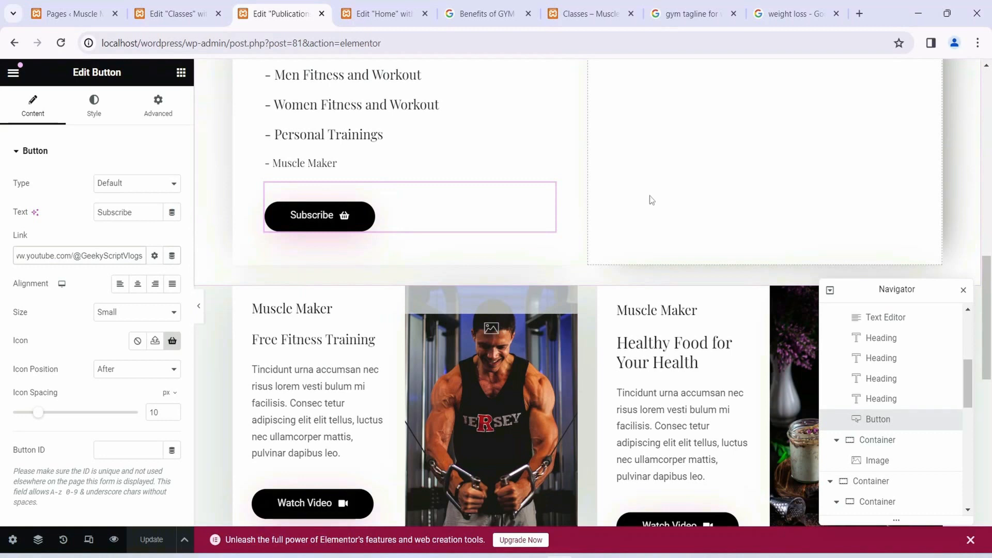
- Preview the Publications page and review its sections down to the two Watch Video cards
{"action": "scroll", "coordinate": [653, 195], "scroll_direction": "down", "scroll_amount": 3}
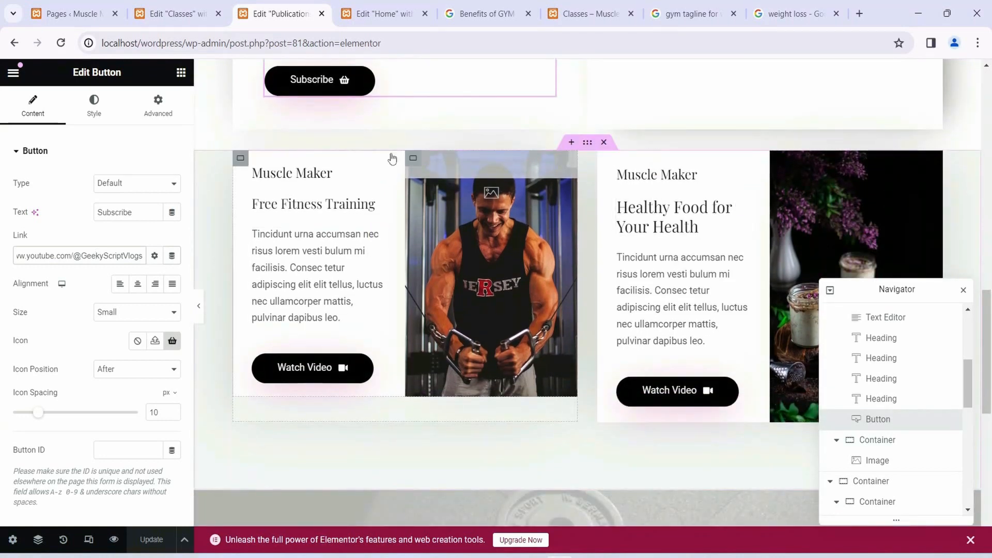
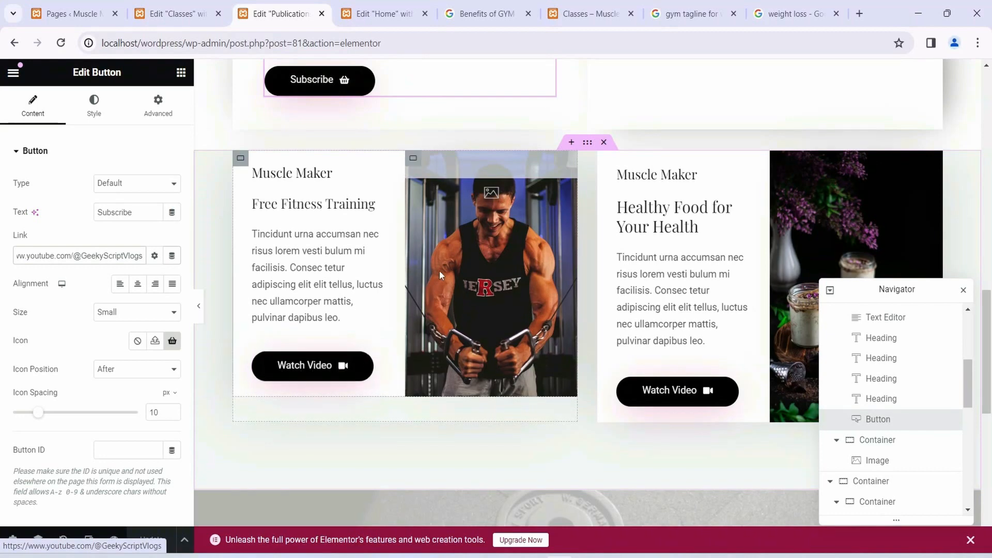
{"action": "scroll", "coordinate": [439, 271], "scroll_direction": "down", "scroll_amount": 6}
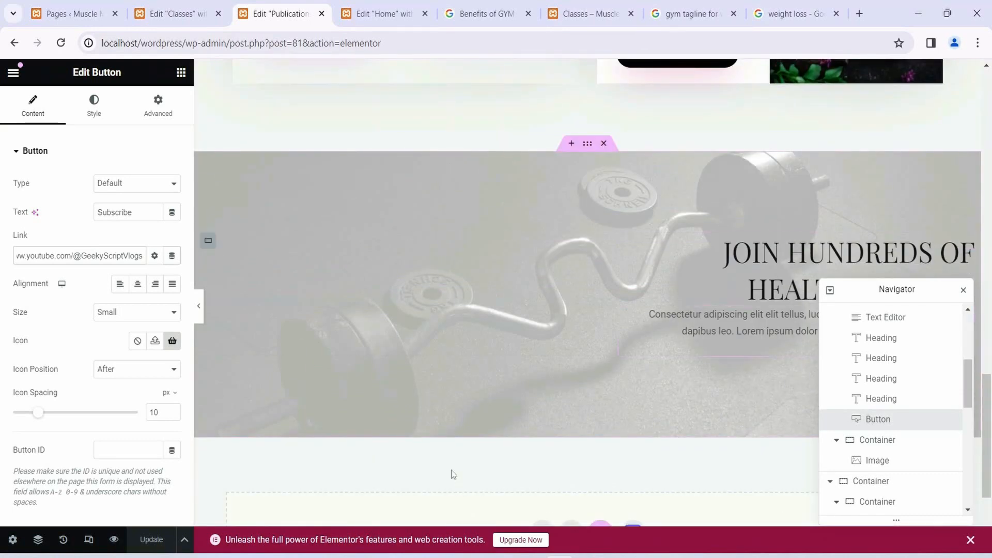
{"action": "left_click", "coordinate": [113, 539]}
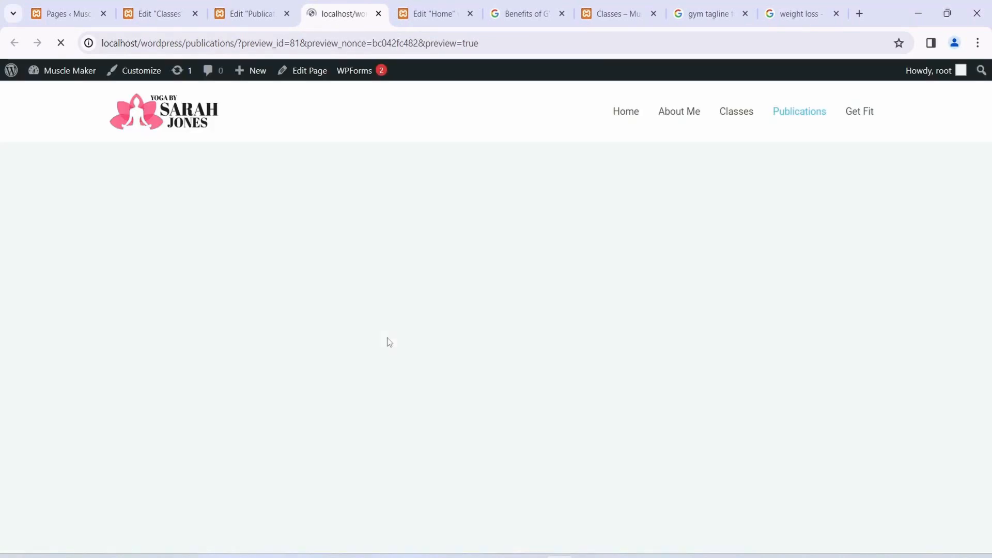
{"action": "scroll", "coordinate": [712, 200], "scroll_direction": "down", "scroll_amount": 3}
{"action": "scroll", "coordinate": [712, 199], "scroll_direction": "down", "scroll_amount": 14}
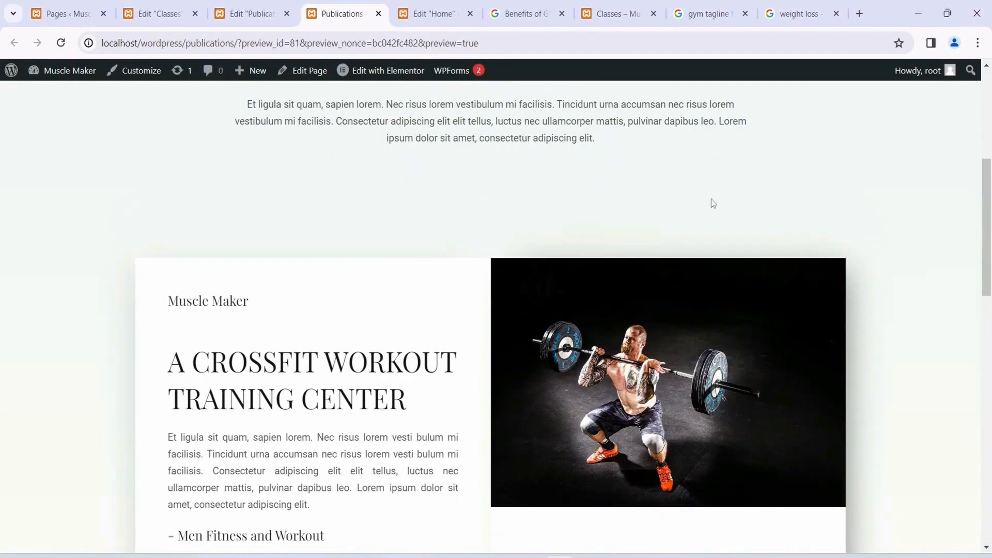
{"action": "scroll", "coordinate": [616, 342], "scroll_direction": "down", "scroll_amount": 1}
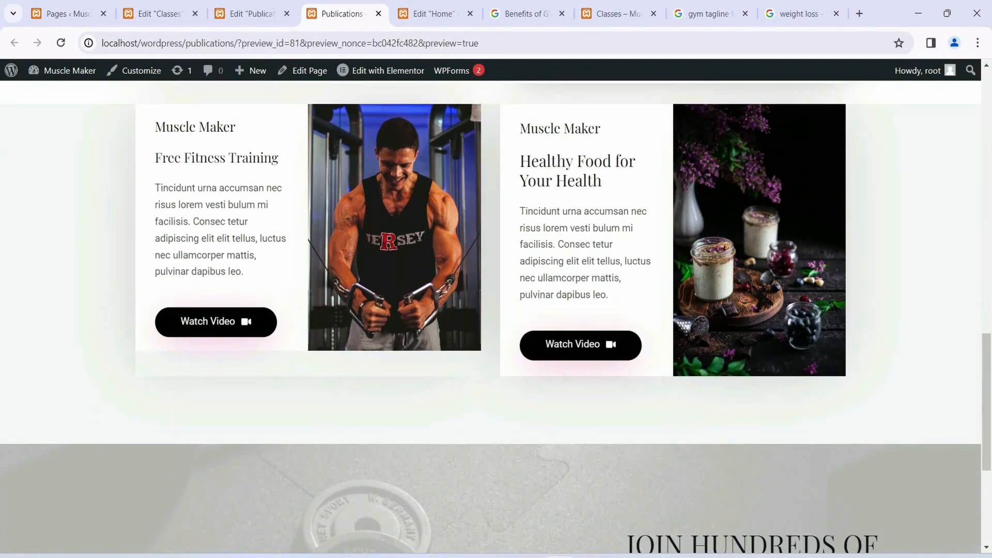
- Test the Watch Video link on the Free Fitness Training card, return to review the previewed page, and close the preview
{"action": "left_click", "coordinate": [222, 331]}
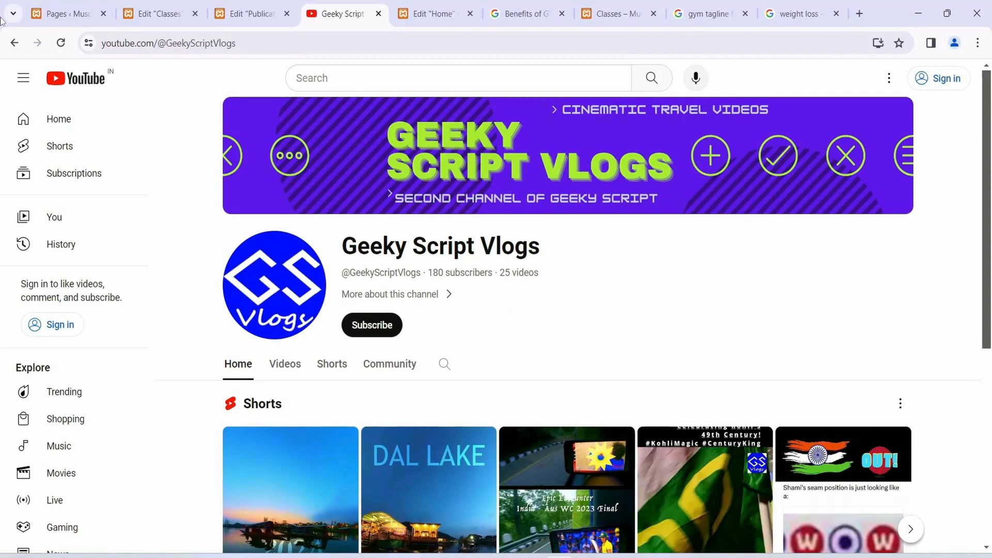
{"action": "left_click", "coordinate": [14, 47]}
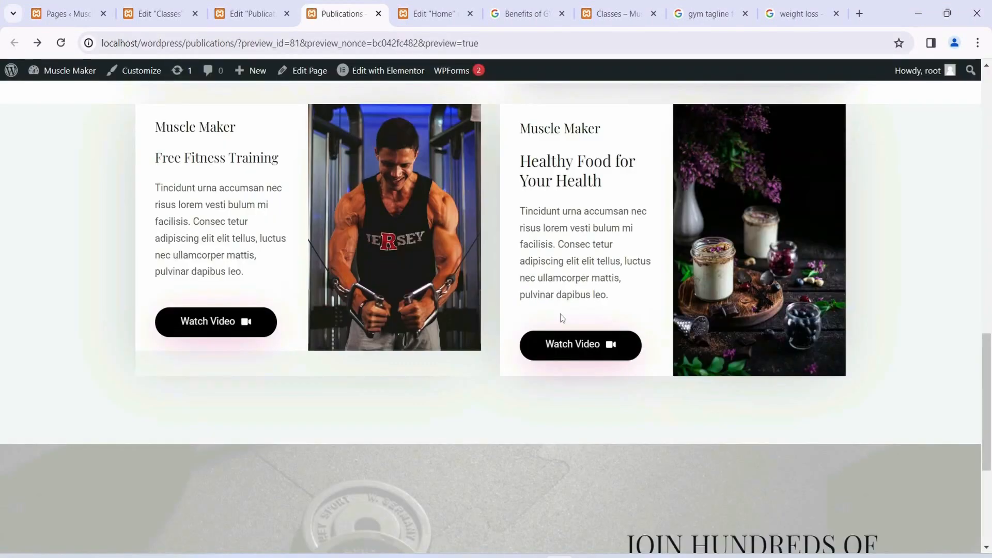
{"action": "scroll", "coordinate": [560, 314], "scroll_direction": "down", "scroll_amount": 5}
{"action": "scroll", "coordinate": [560, 314], "scroll_direction": "up", "scroll_amount": 9}
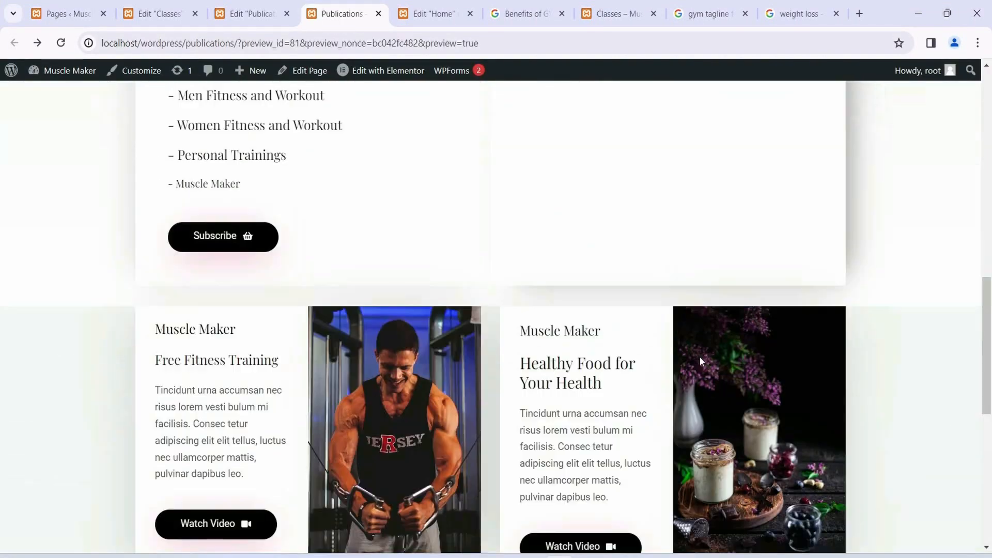
{"action": "scroll", "coordinate": [699, 358], "scroll_direction": "up", "scroll_amount": 10}
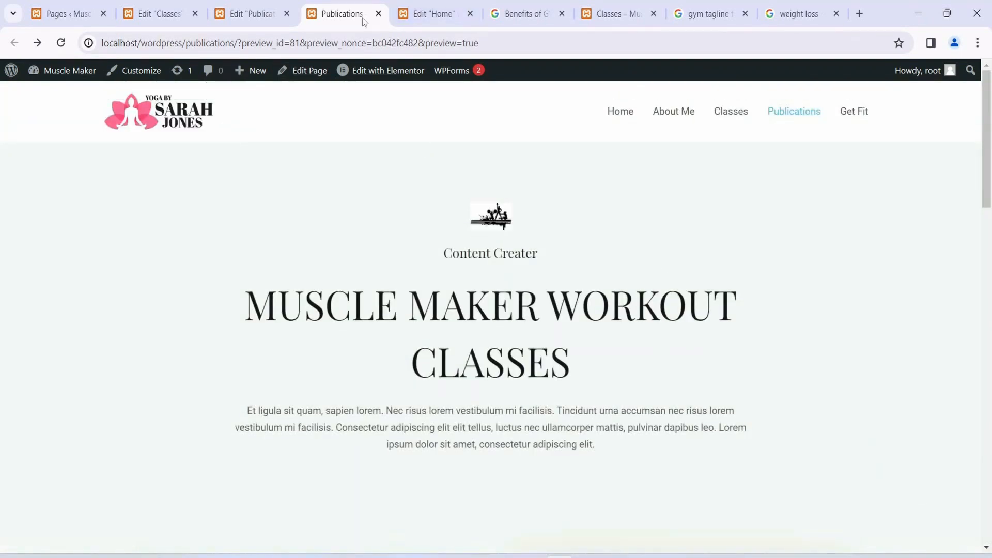
{"action": "left_click", "coordinate": [379, 15]}
{"action": "scroll", "coordinate": [647, 237], "scroll_direction": "up", "scroll_amount": 10}
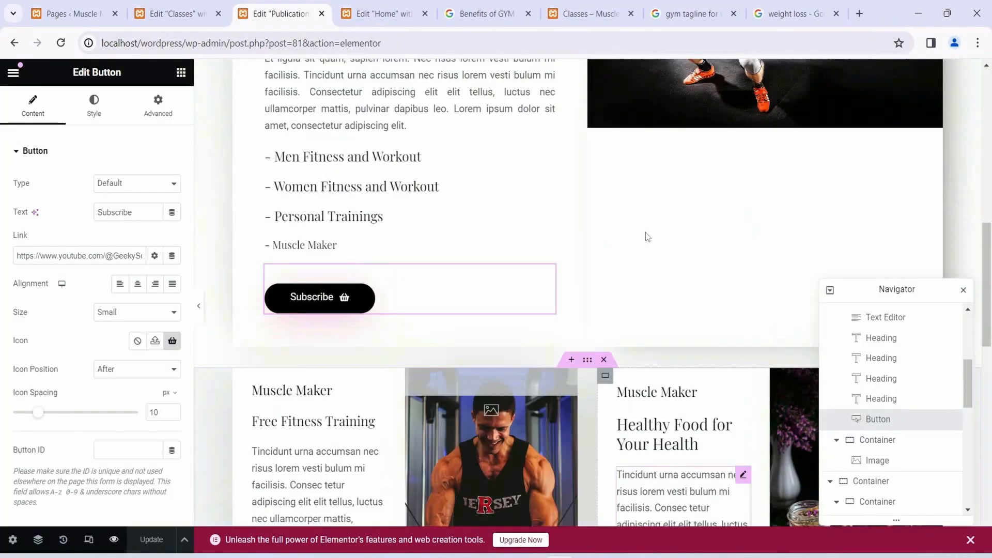
- Find the Get Fit page in the site's page list, view it, and open it for editing with Elementor
{"action": "scroll", "coordinate": [648, 237], "scroll_direction": "up", "scroll_amount": 5}
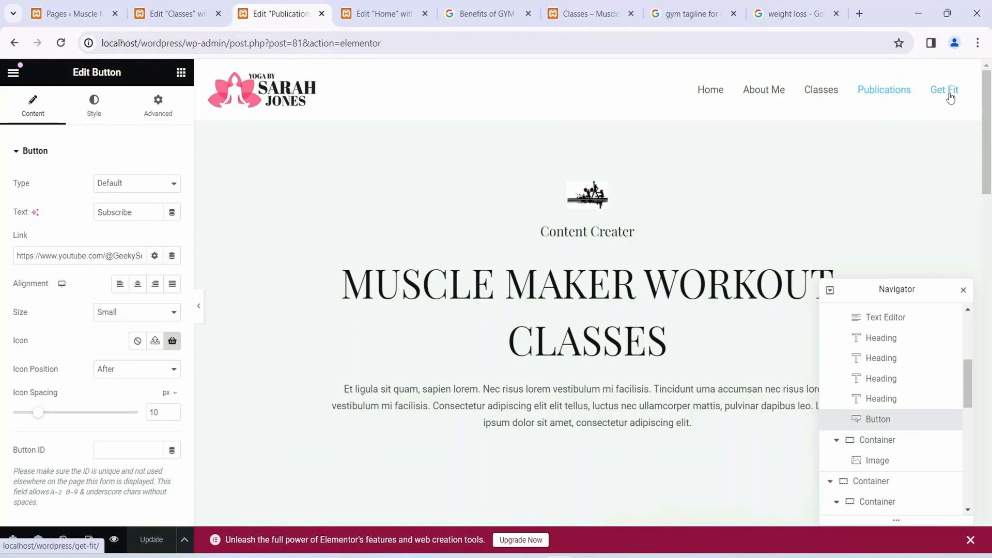
{"action": "left_click", "coordinate": [72, 14]}
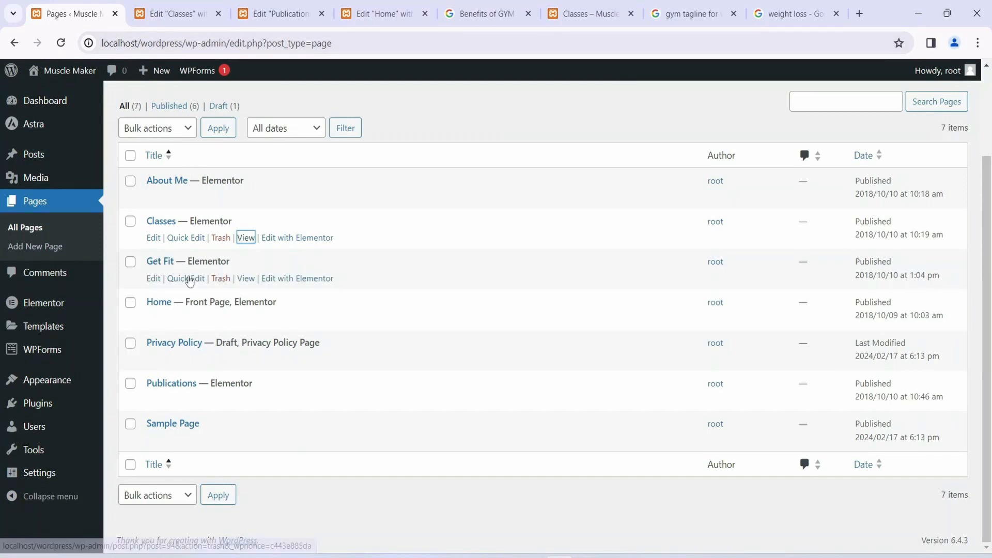
{"action": "left_click", "coordinate": [245, 280]}
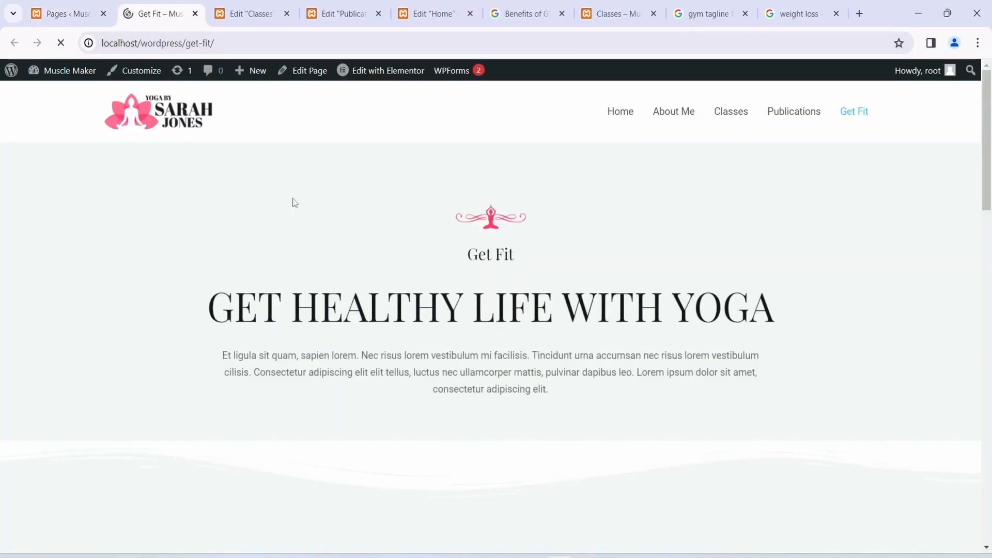
{"action": "left_click", "coordinate": [386, 72]}
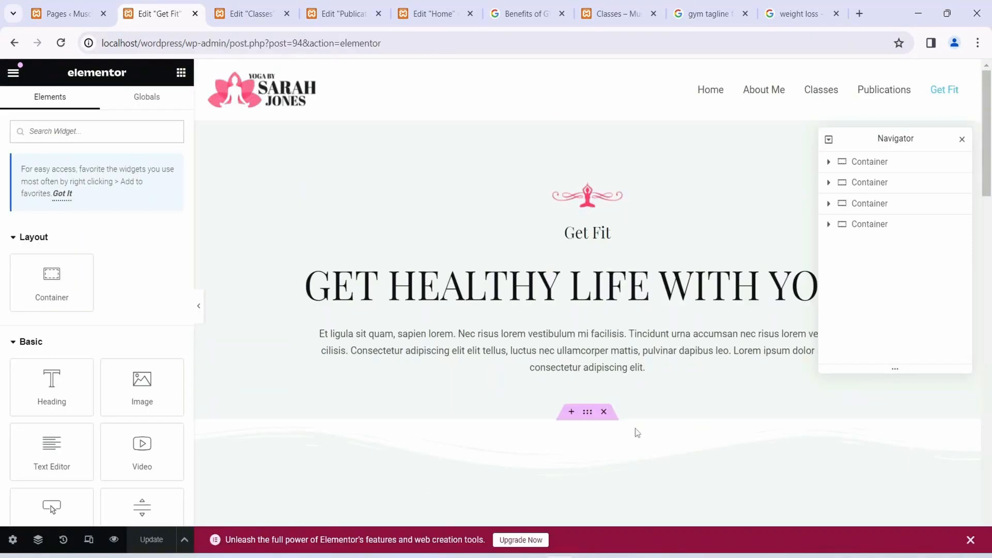
- Replace the yoga divider image above the Get Fit heading with pic2.png from the media library
{"action": "left_click", "coordinate": [593, 205]}
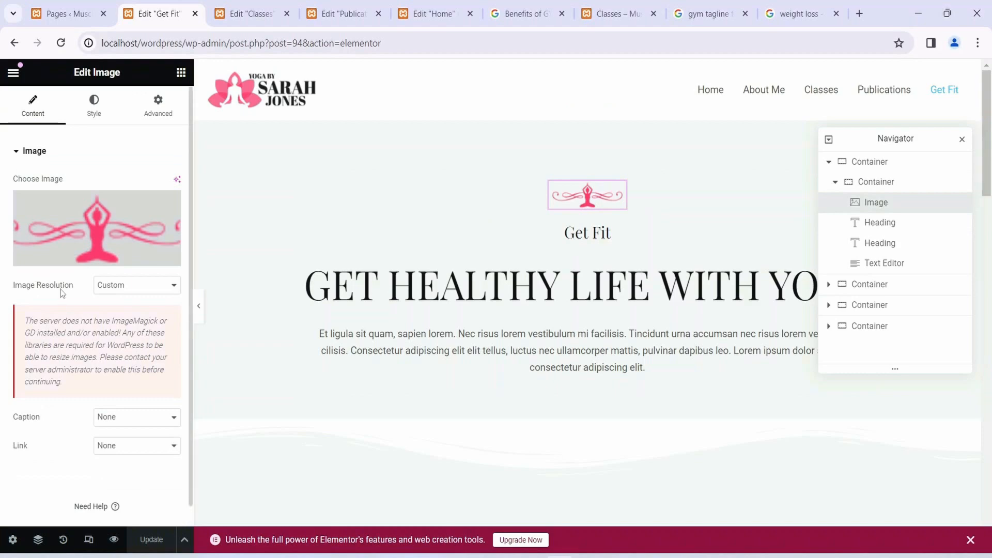
{"action": "left_click", "coordinate": [95, 261]}
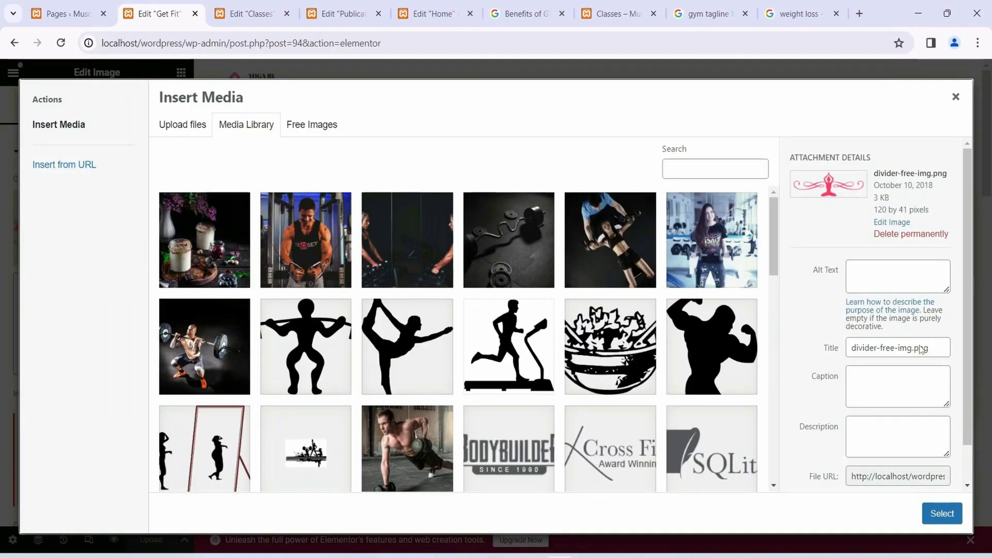
{"action": "left_click", "coordinate": [306, 451]}
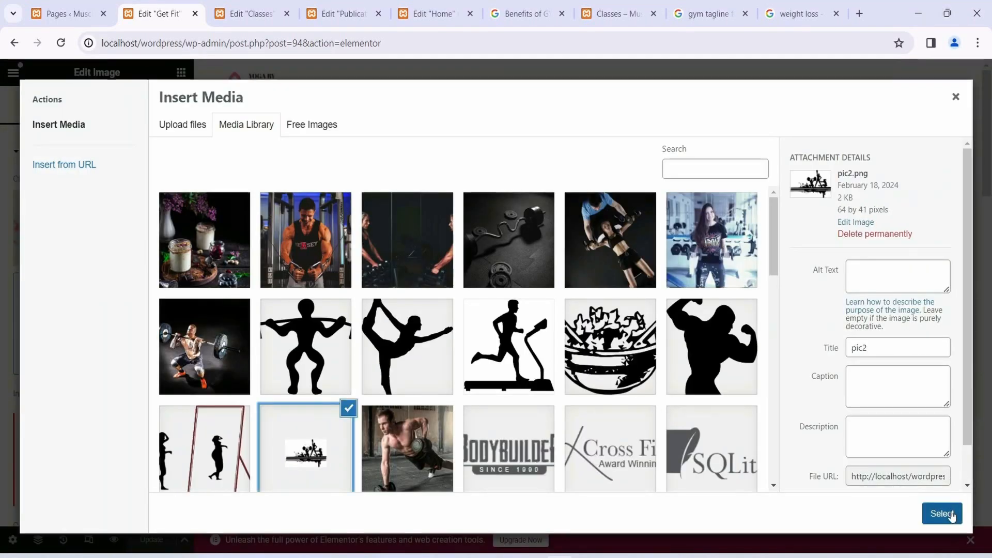
{"action": "left_click", "coordinate": [950, 512]}
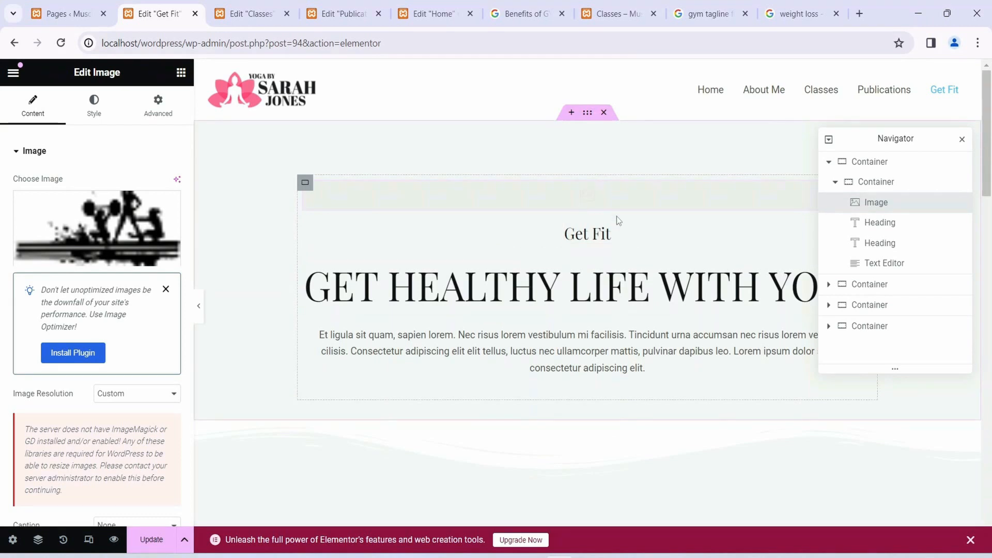
- Change the main heading of the Get Fit page to "Get Healthy Life with Muscle Maker"
{"action": "scroll", "coordinate": [557, 237], "scroll_direction": "down", "scroll_amount": 1}
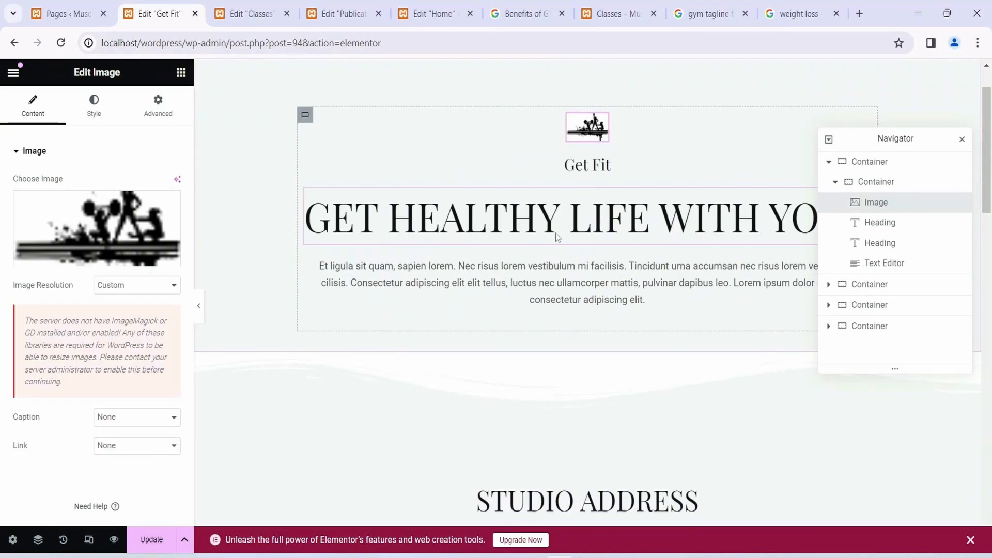
{"action": "left_click", "coordinate": [612, 222]}
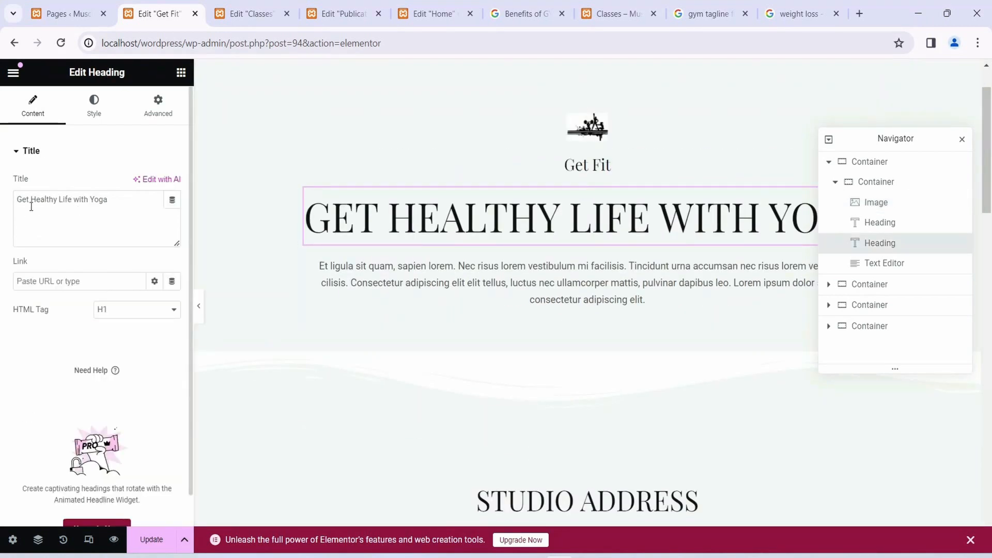
{"action": "left_click", "coordinate": [99, 201]}
{"action": "type", "text": "Muscle Maker"}
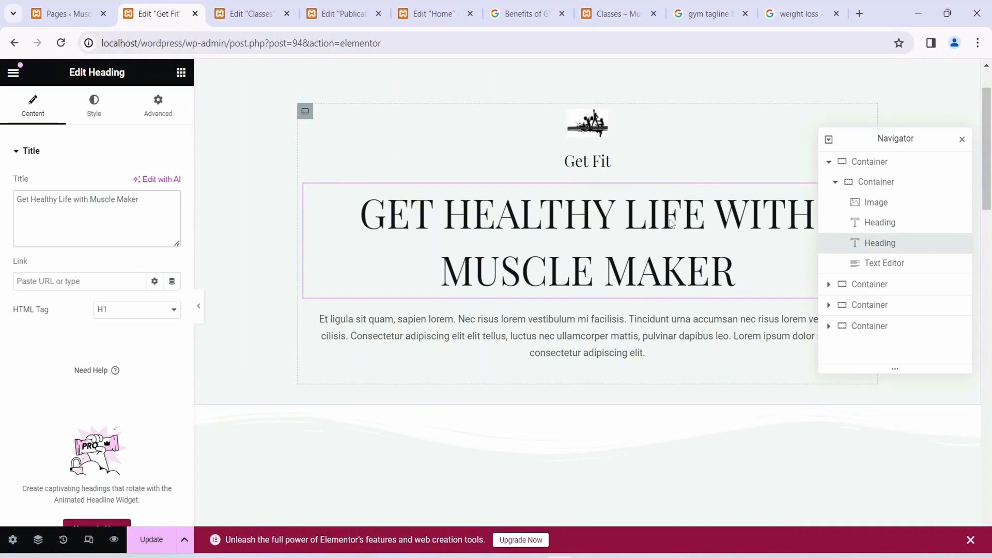
- Inspect the editable text of the intro paragraph and the address line under the Studio Address heading
{"action": "scroll", "coordinate": [655, 259], "scroll_direction": "down", "scroll_amount": 1}
{"action": "left_click", "coordinate": [655, 259]}
{"action": "scroll", "coordinate": [691, 253], "scroll_direction": "down", "scroll_amount": 2}
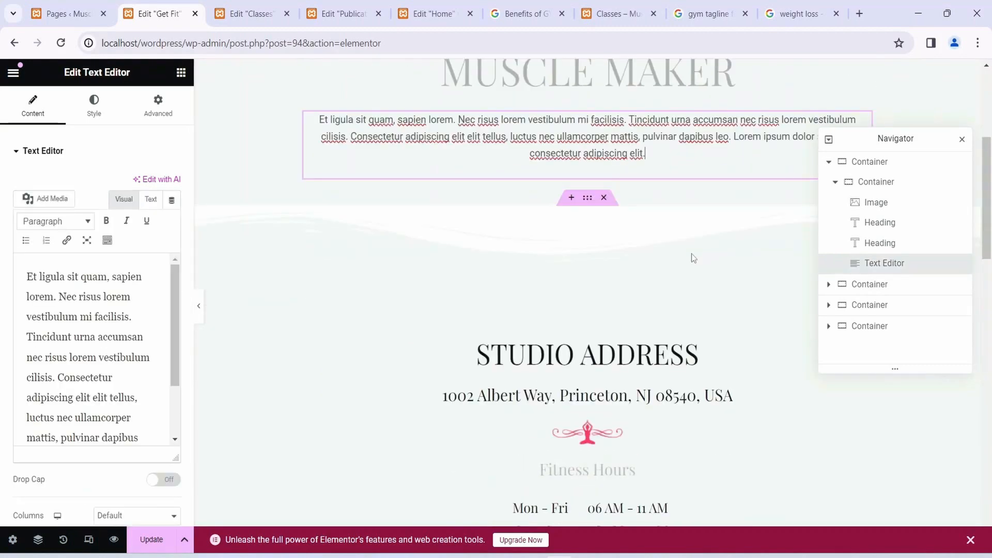
{"action": "scroll", "coordinate": [692, 253], "scroll_direction": "down", "scroll_amount": 1}
{"action": "scroll", "coordinate": [706, 294], "scroll_direction": "down", "scroll_amount": 2}
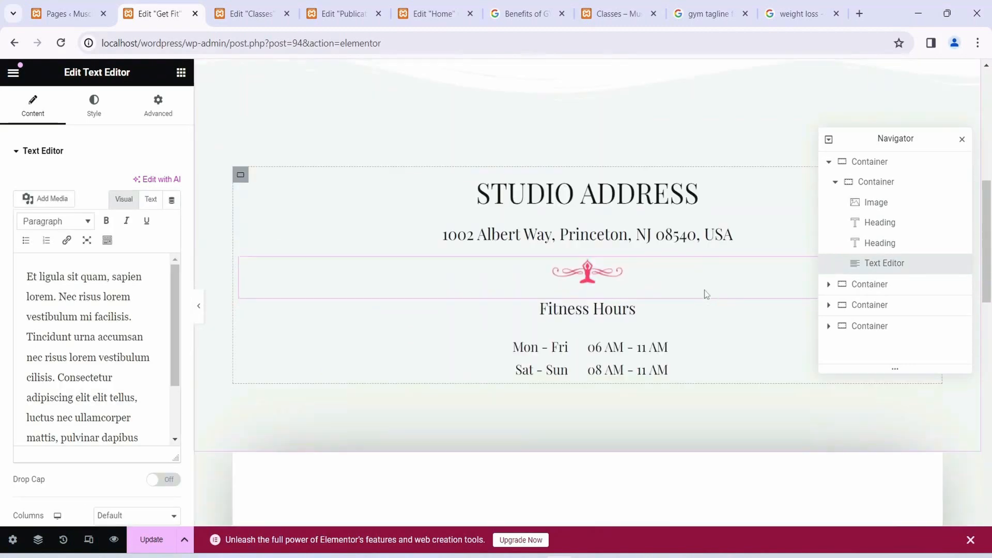
{"action": "left_click", "coordinate": [480, 213]}
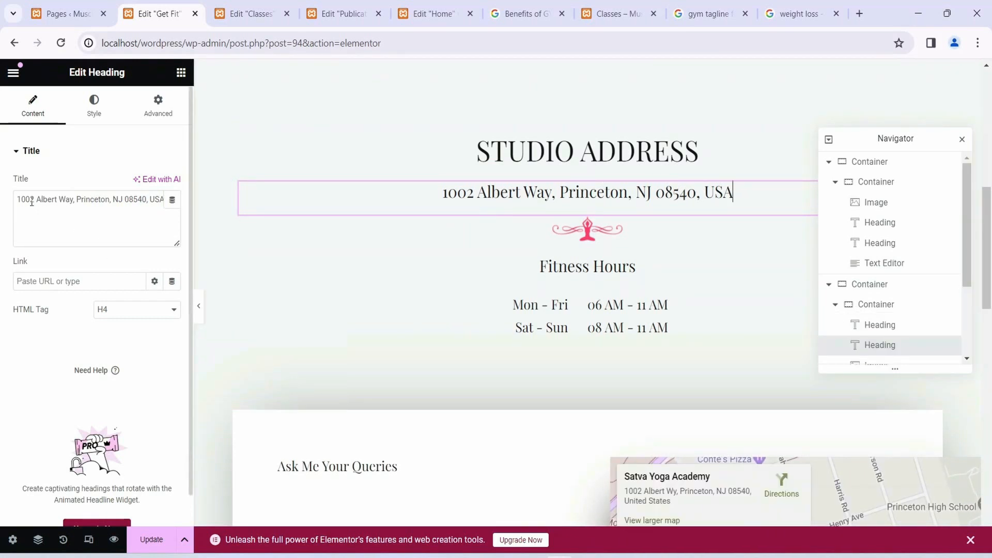
{"action": "left_click_drag", "start_coordinate": [32, 203], "coordinate": [186, 204]}
{"action": "left_click", "coordinate": [51, 218]}
{"action": "left_click", "coordinate": [25, 279]}
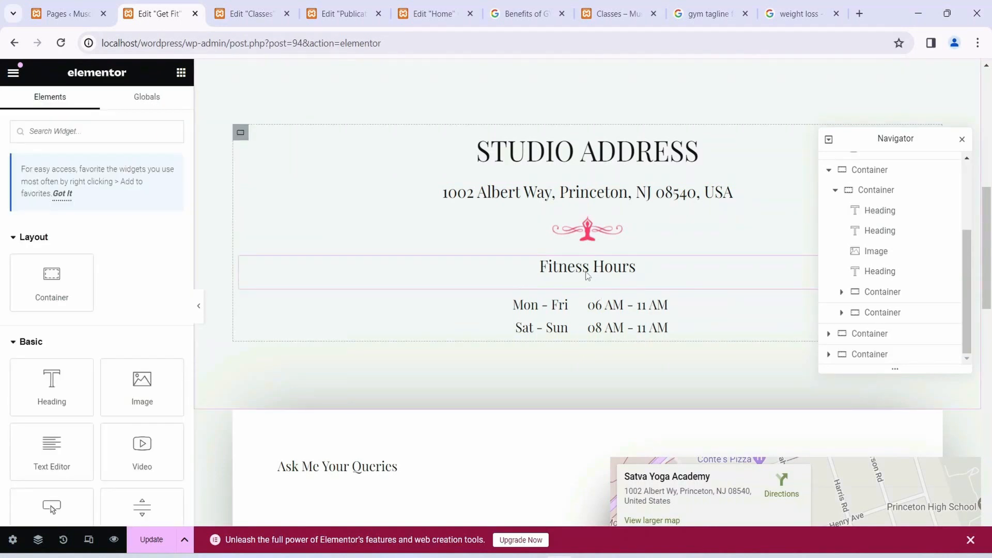
- Inspect the Fitness Hours heading and its weekday and weekend day and time entries in their text settings
{"action": "left_click", "coordinate": [578, 273]}
{"action": "key", "text": "ctrl+a"}
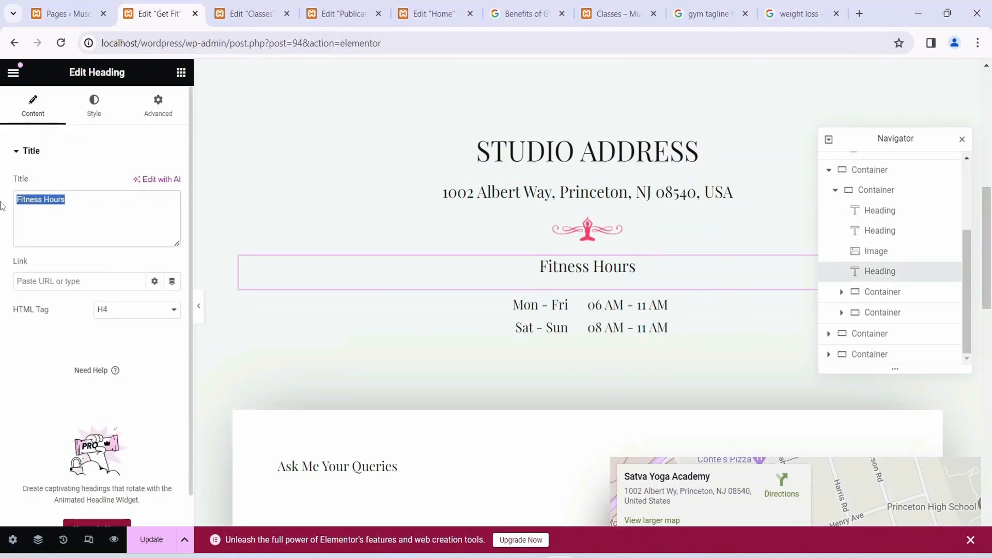
{"action": "left_click", "coordinate": [556, 305]}
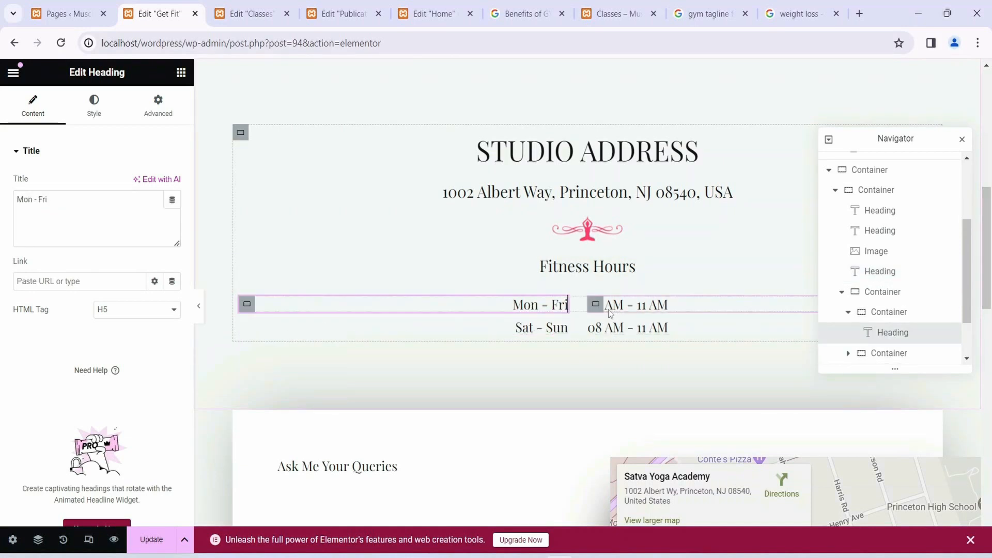
{"action": "scroll", "coordinate": [756, 299], "scroll_direction": "down", "scroll_amount": 1}
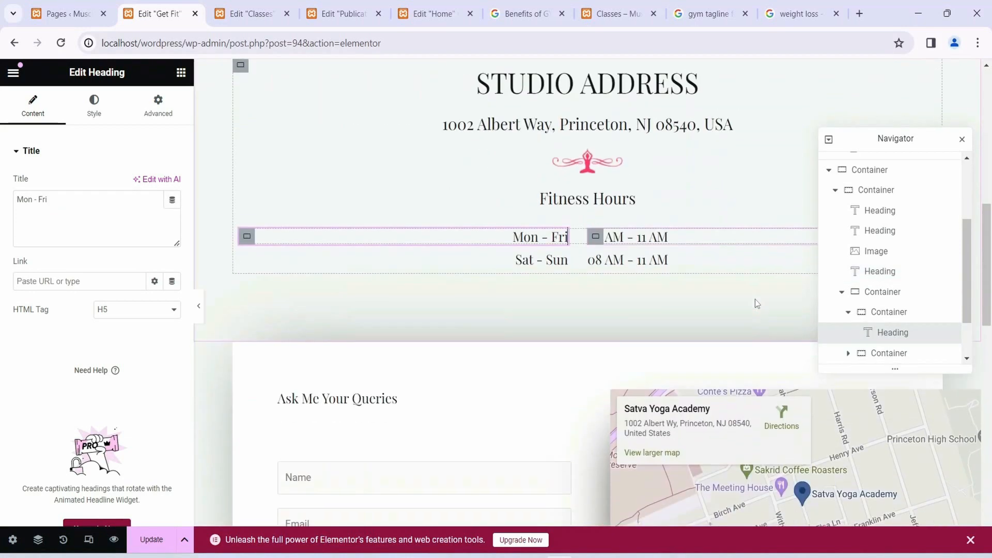
{"action": "left_click", "coordinate": [653, 262]}
{"action": "left_click_drag", "start_coordinate": [95, 202], "coordinate": [47, 219]}
{"action": "left_click", "coordinate": [56, 200]}
{"action": "left_click", "coordinate": [47, 220]}
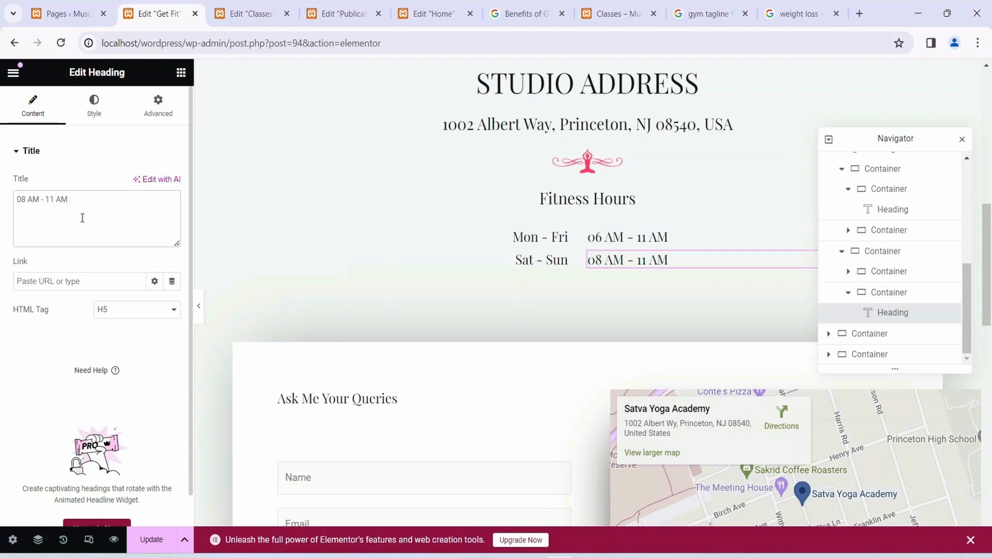
{"action": "left_click", "coordinate": [537, 262]}
{"action": "scroll", "coordinate": [727, 261], "scroll_direction": "down", "scroll_amount": 4}
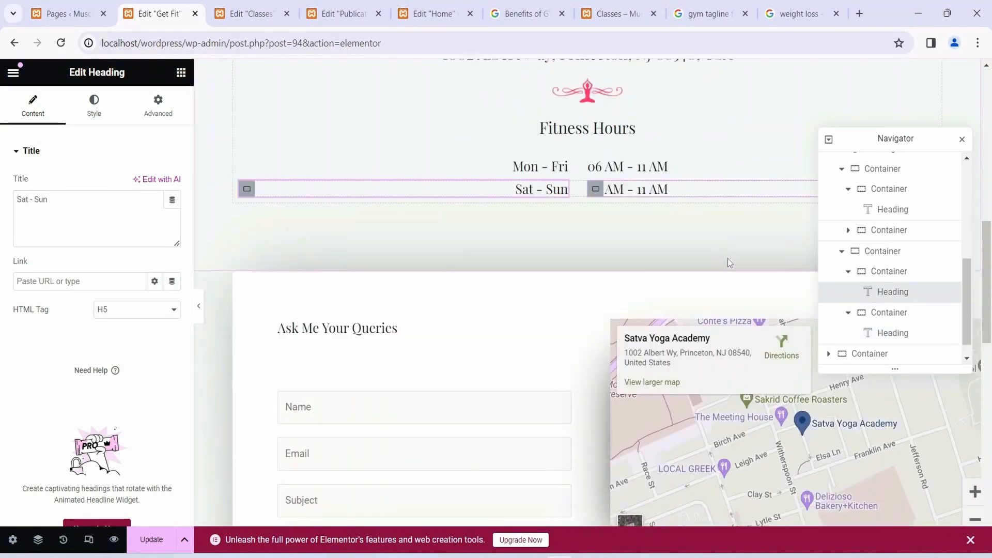
{"action": "scroll", "coordinate": [715, 299], "scroll_direction": "up", "scroll_amount": 3}
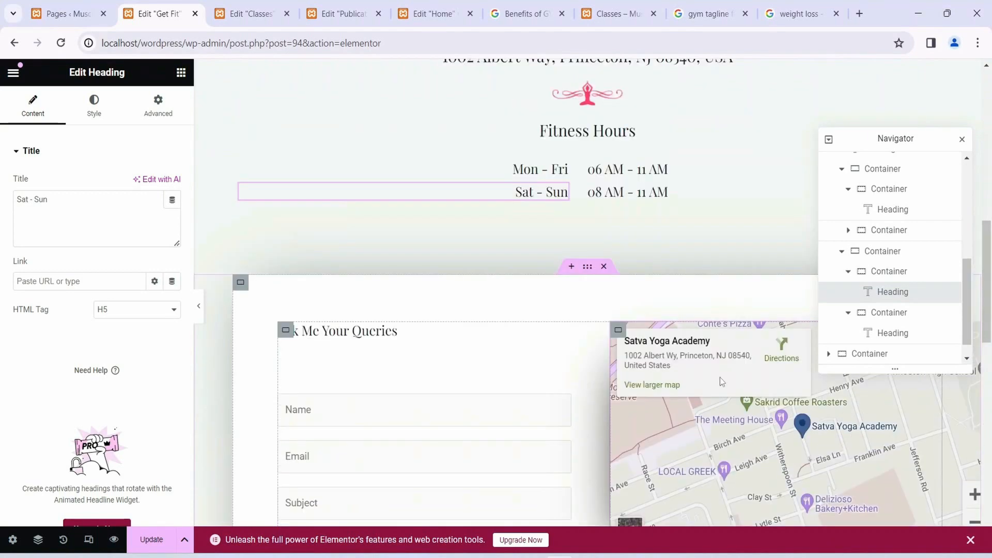
- Open the Google Maps widget beside the query form and set its zoom to 13 and height to 586 px
{"action": "left_click", "coordinate": [855, 353]}
{"action": "left_click_drag", "start_coordinate": [900, 140], "coordinate": [584, 61]}
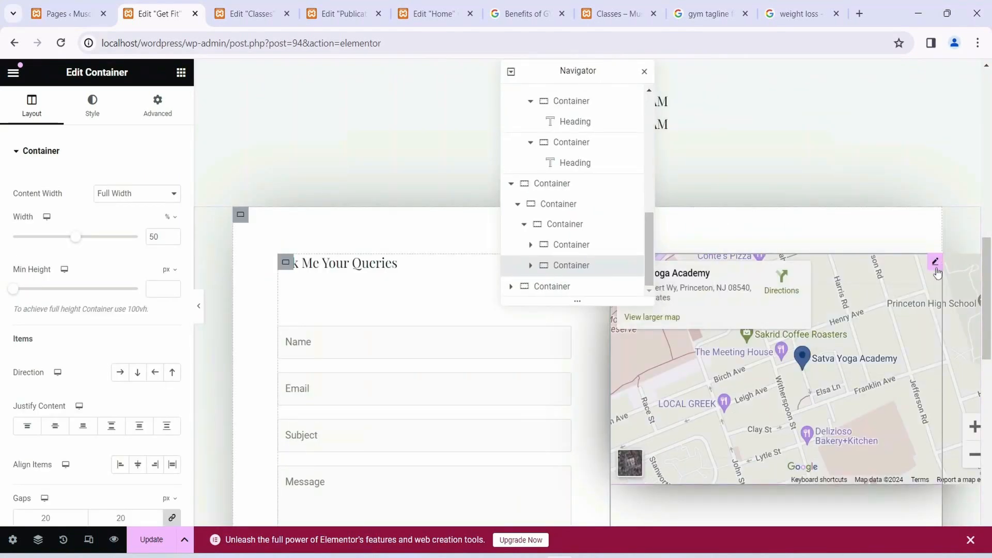
{"action": "left_click", "coordinate": [940, 264]}
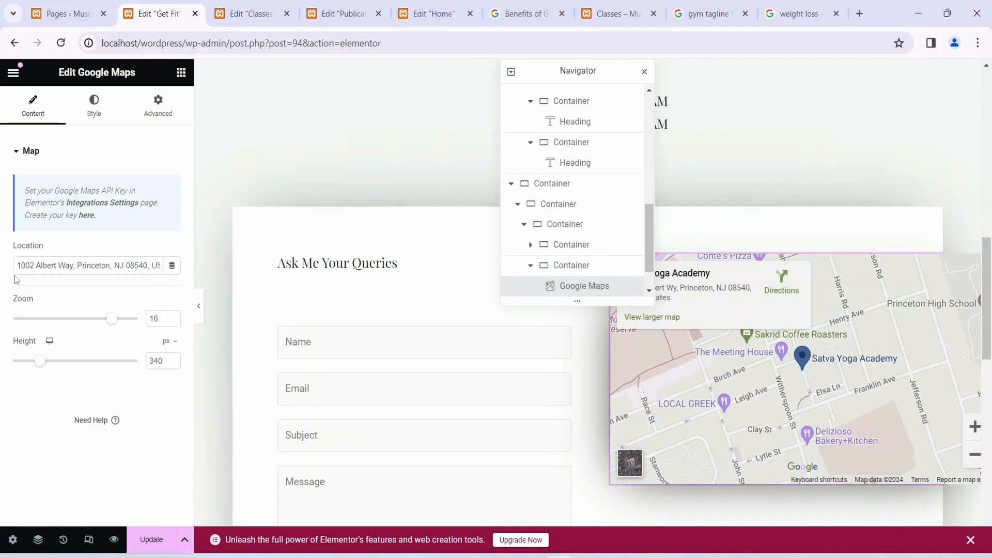
{"action": "left_click_drag", "start_coordinate": [19, 263], "coordinate": [215, 270]}
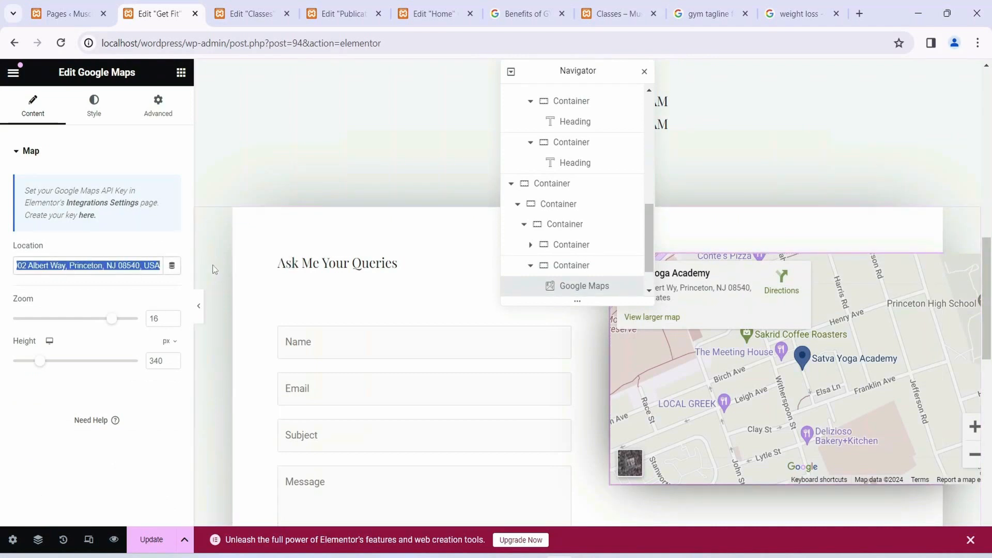
{"action": "left_click", "coordinate": [116, 266]}
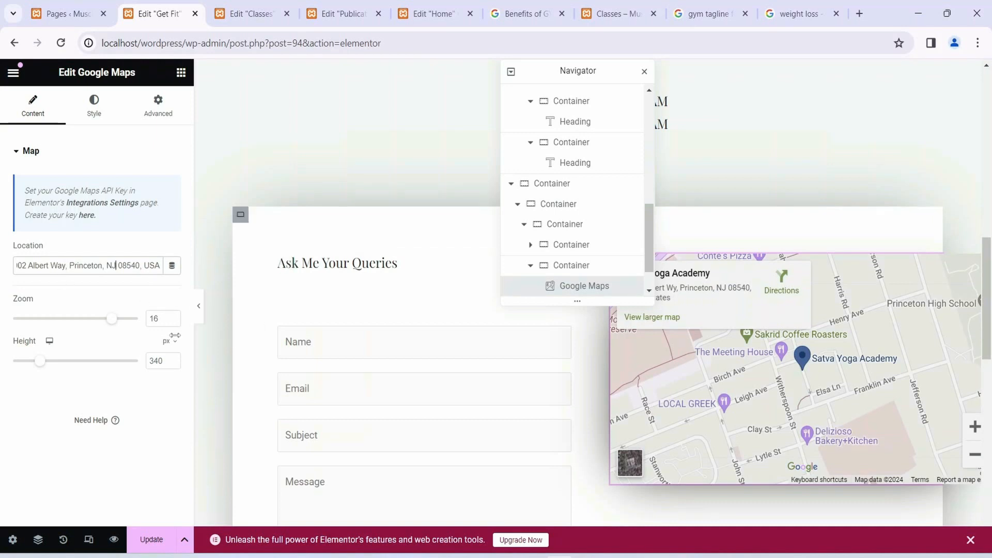
{"action": "left_click_drag", "start_coordinate": [111, 323], "coordinate": [98, 323]}
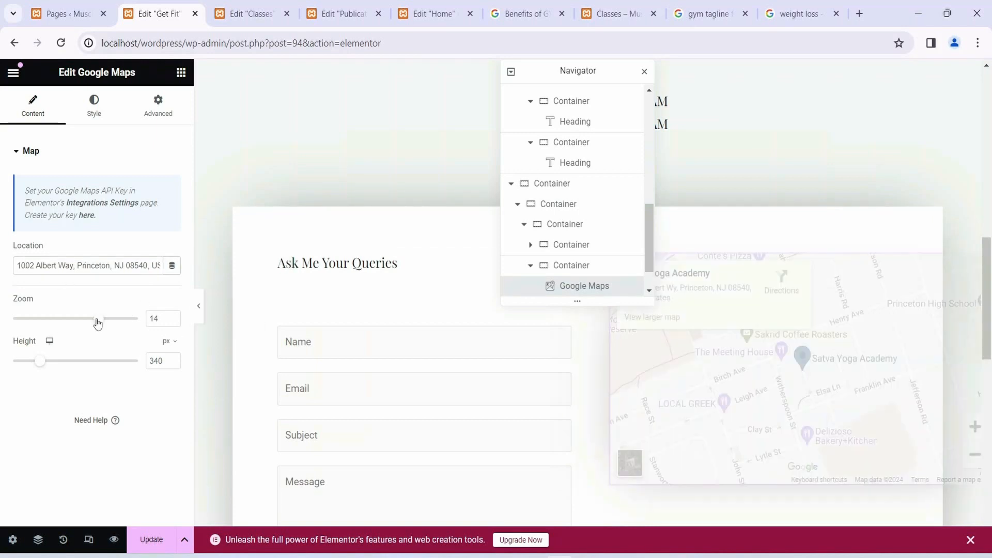
{"action": "left_click_drag", "start_coordinate": [41, 361], "coordinate": [62, 361]}
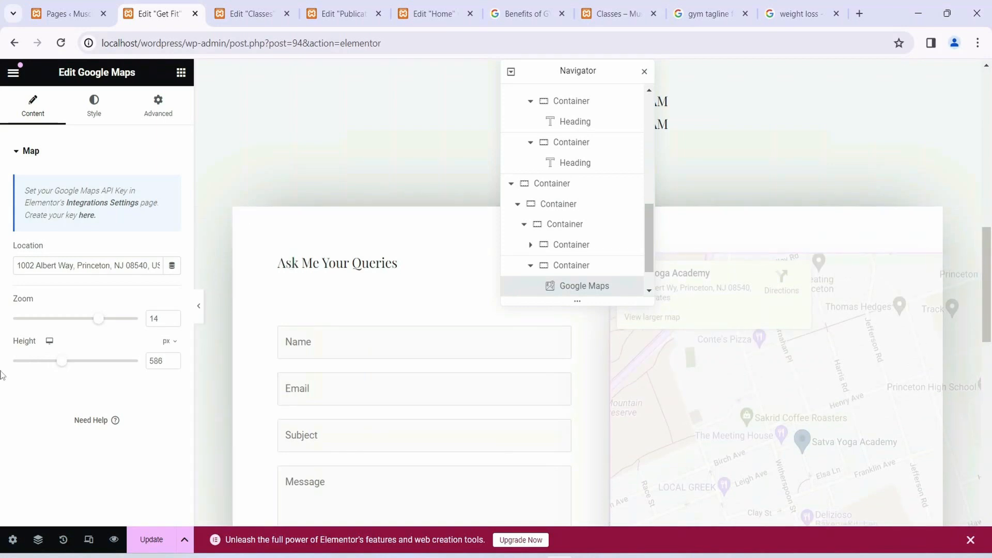
{"action": "left_click_drag", "start_coordinate": [99, 324], "coordinate": [113, 323]}
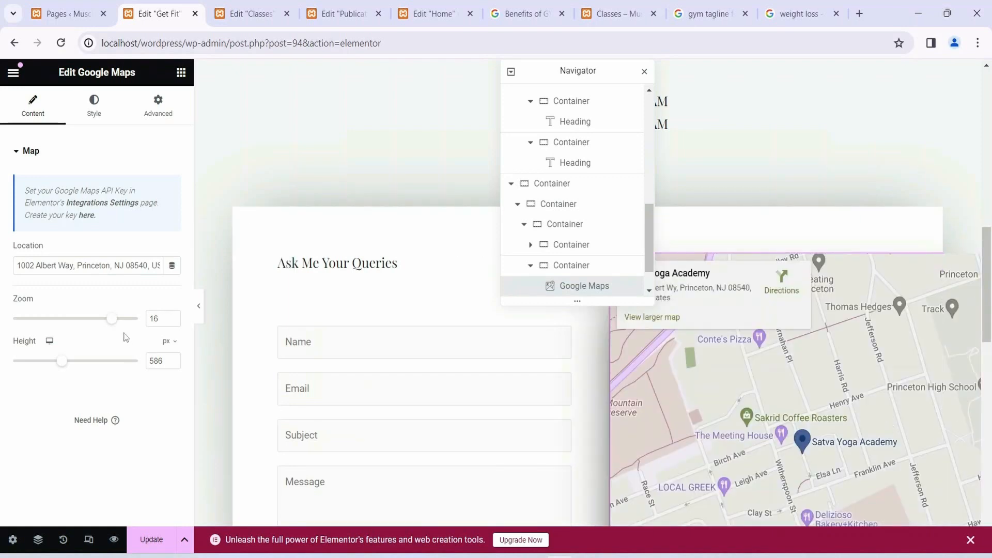
{"action": "left_click_drag", "start_coordinate": [112, 325], "coordinate": [94, 324]}
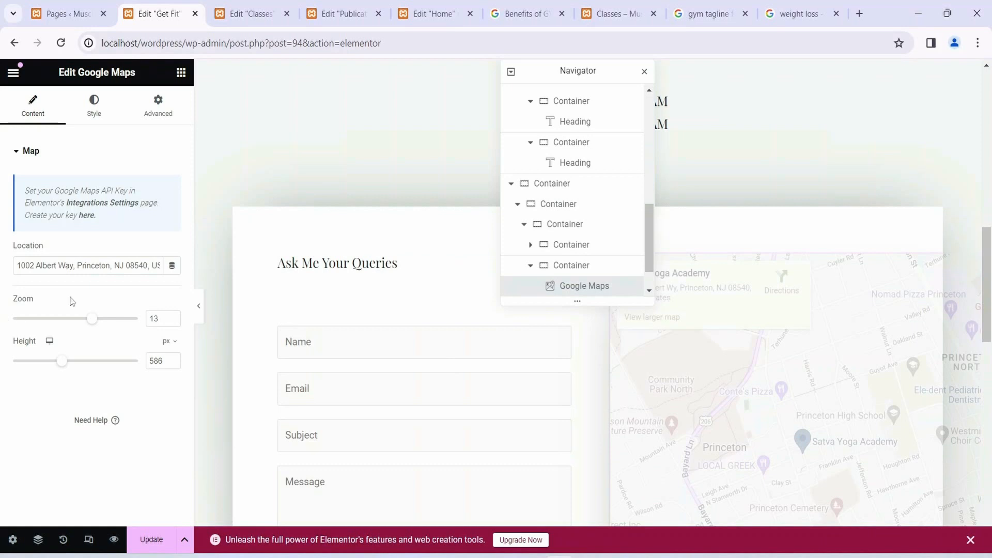
- Set the map's location to "statue of liberty"
{"action": "left_click_drag", "start_coordinate": [18, 265], "coordinate": [212, 275]}
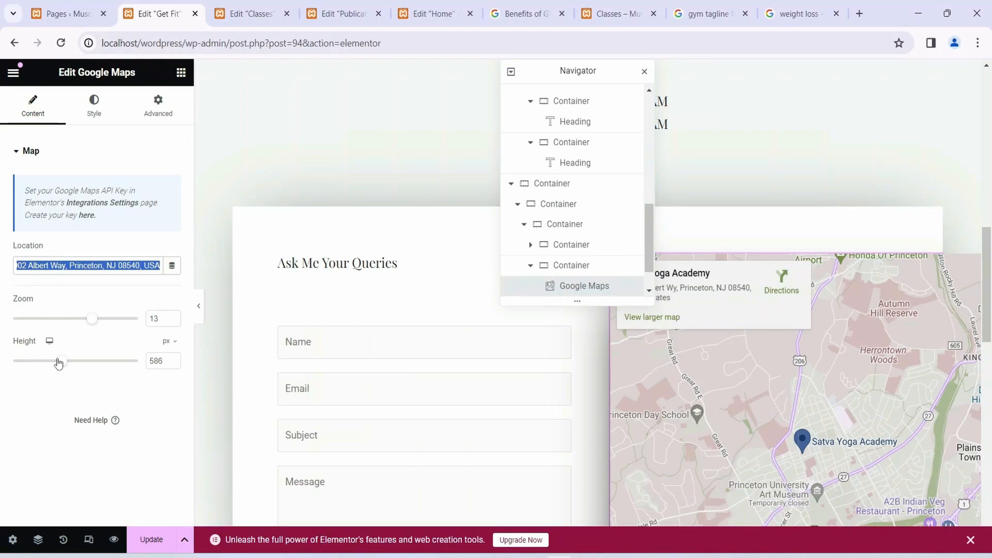
{"action": "type", "text": "sta"}
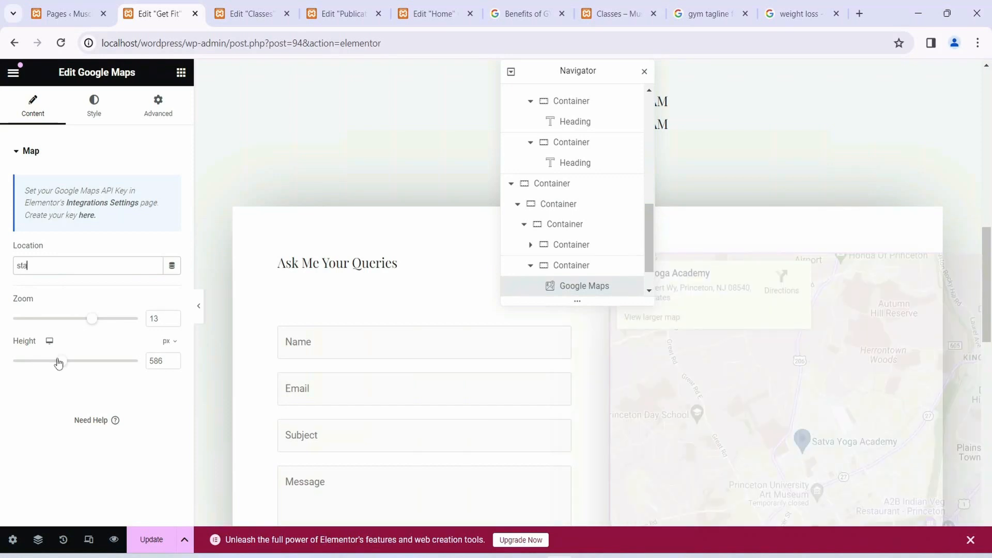
{"action": "type", "text": "tue of liberty"}
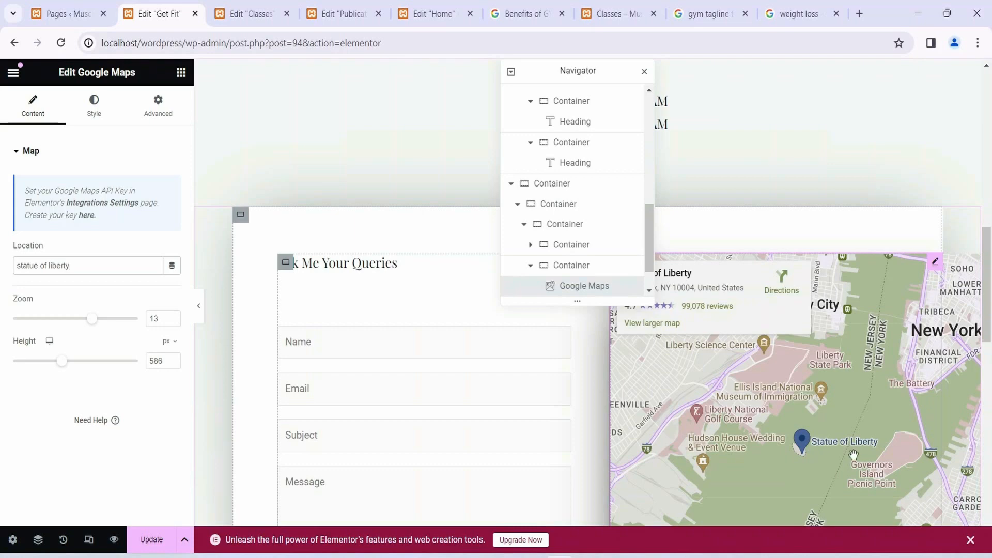
{"action": "triple_click", "coordinate": [82, 266]}
{"action": "left_click", "coordinate": [80, 265]}
- Review the query form and the social icons below the map, and open the form's shortcode settings
{"action": "scroll", "coordinate": [529, 387], "scroll_direction": "down", "scroll_amount": 4}
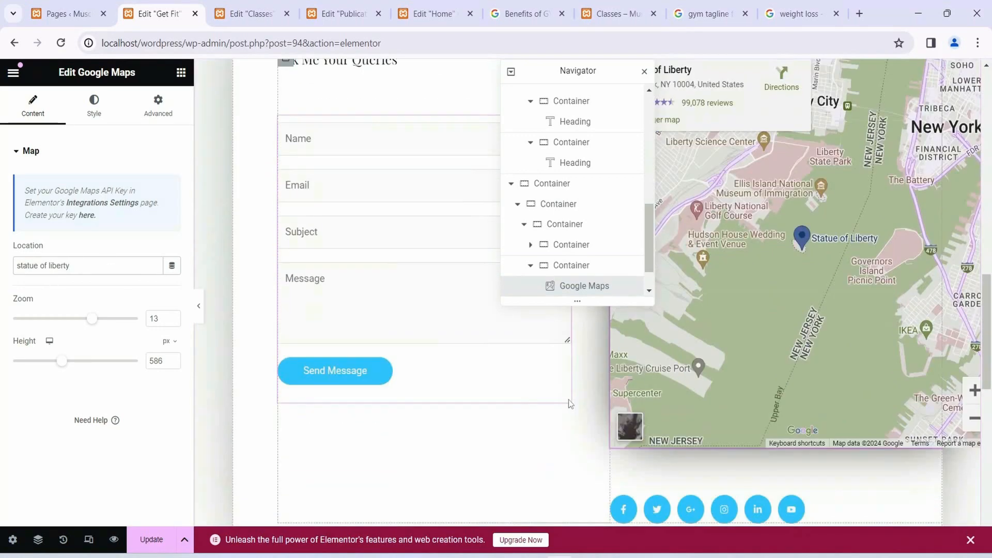
{"action": "scroll", "coordinate": [598, 409], "scroll_direction": "down", "scroll_amount": 4}
{"action": "scroll", "coordinate": [443, 368], "scroll_direction": "up", "scroll_amount": 3}
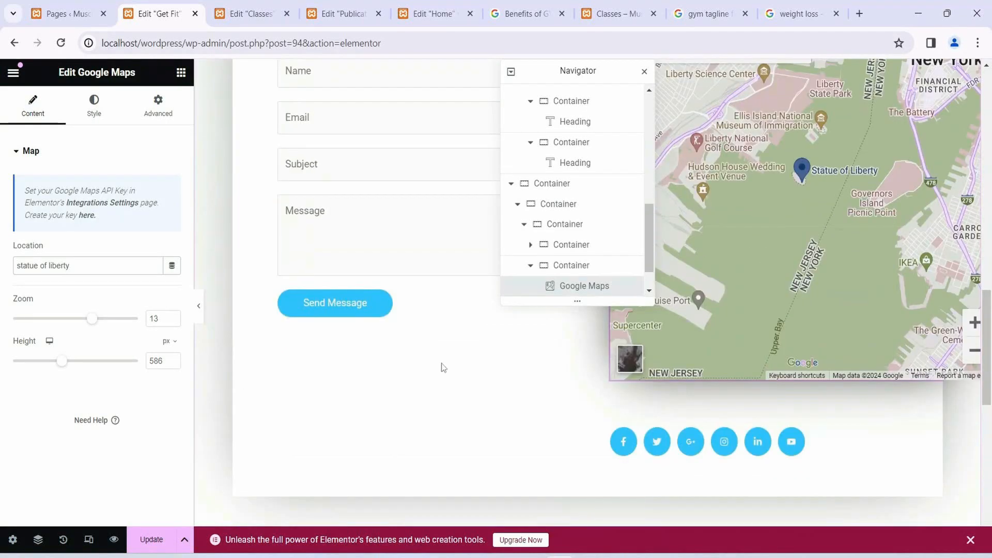
{"action": "left_click", "coordinate": [454, 309]}
{"action": "scroll", "coordinate": [562, 419], "scroll_direction": "up", "scroll_amount": 3}
{"action": "scroll", "coordinate": [597, 393], "scroll_direction": "up", "scroll_amount": 4}
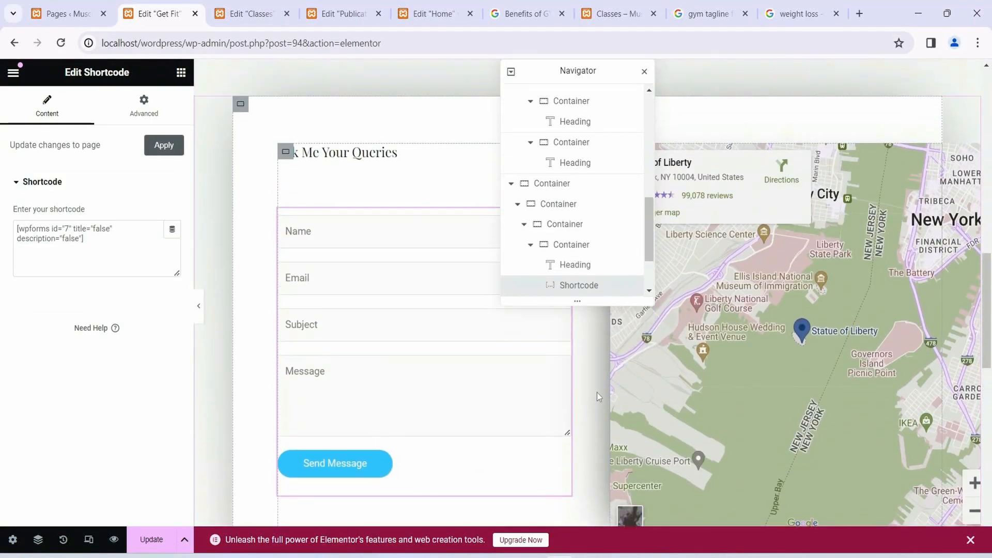
- Replace the background image of the "Join Hundreds of Healthy People" section with dumbbell-sports-weights-1966247.jpg from the media library
{"action": "scroll", "coordinate": [578, 372], "scroll_direction": "down", "scroll_amount": 4}
{"action": "scroll", "coordinate": [579, 372], "scroll_direction": "down", "scroll_amount": 3}
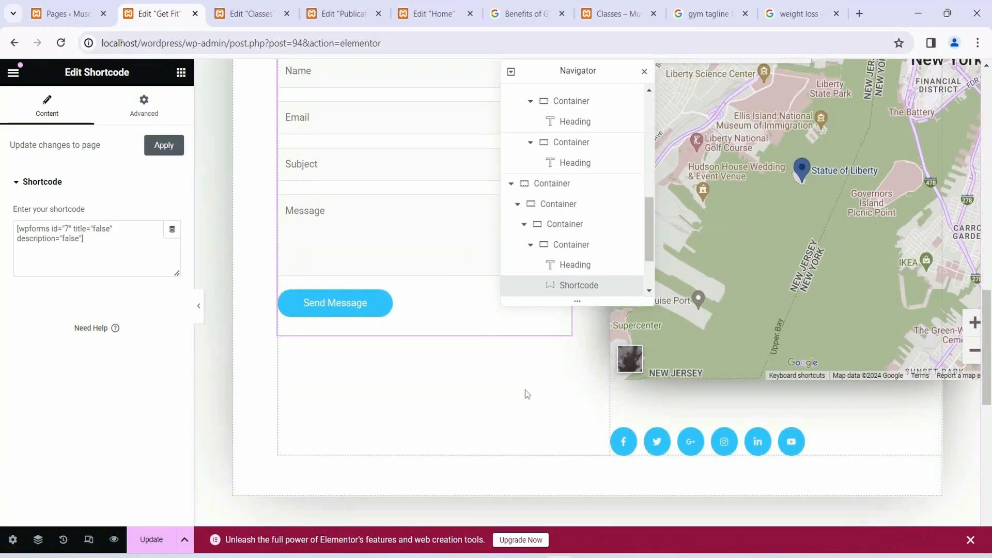
{"action": "scroll", "coordinate": [525, 390], "scroll_direction": "up", "scroll_amount": 4}
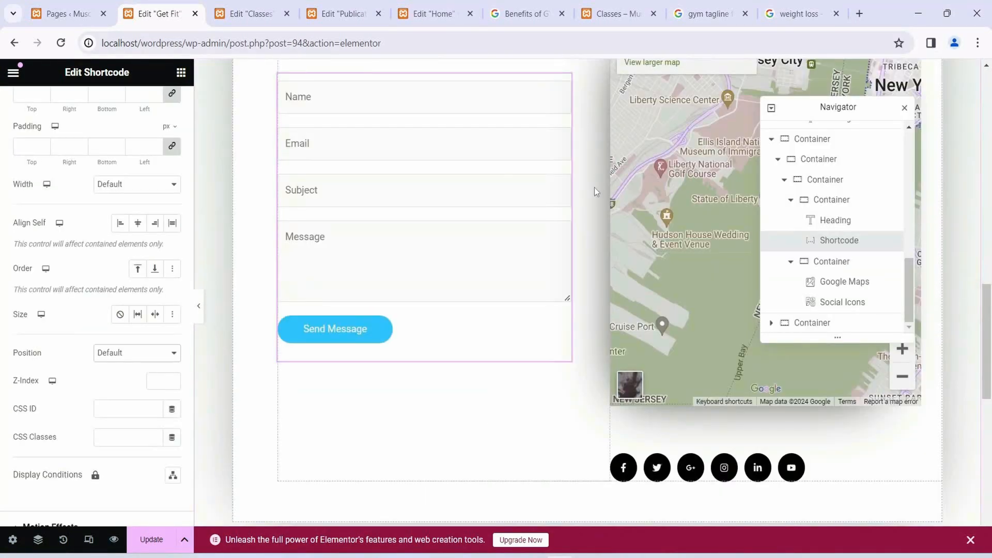
{"action": "scroll", "coordinate": [595, 188], "scroll_direction": "down", "scroll_amount": 4}
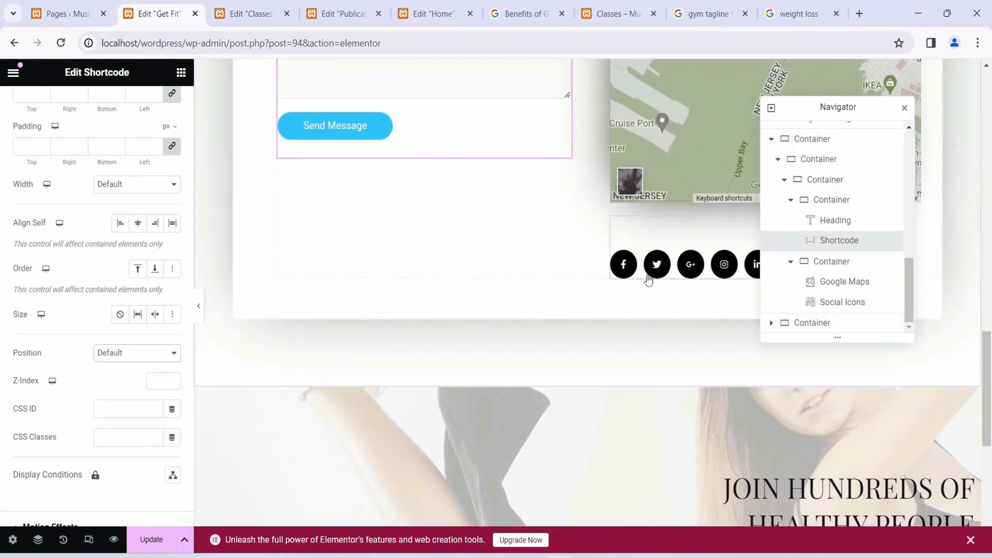
{"action": "scroll", "coordinate": [693, 279], "scroll_direction": "down", "scroll_amount": 3}
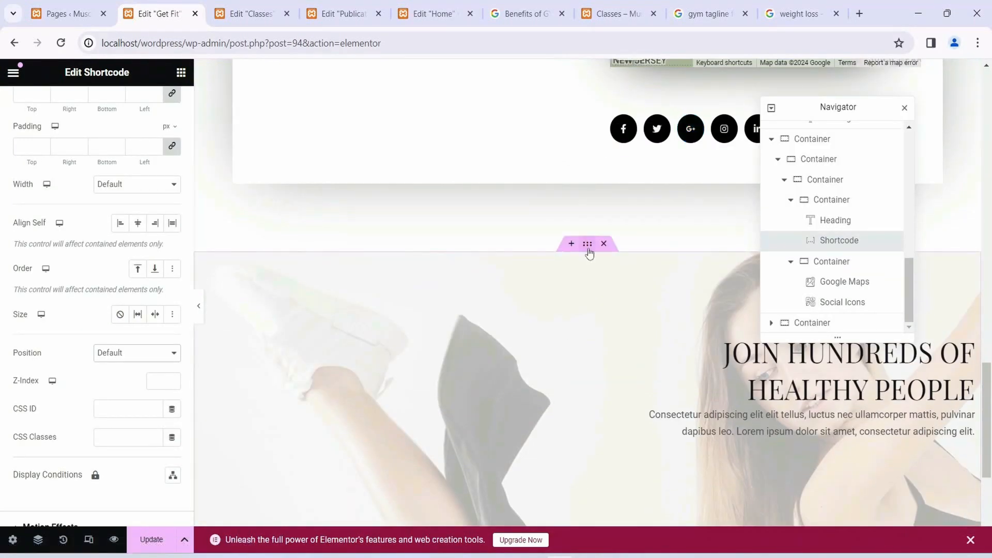
{"action": "left_click", "coordinate": [589, 245]}
{"action": "left_click", "coordinate": [94, 105]}
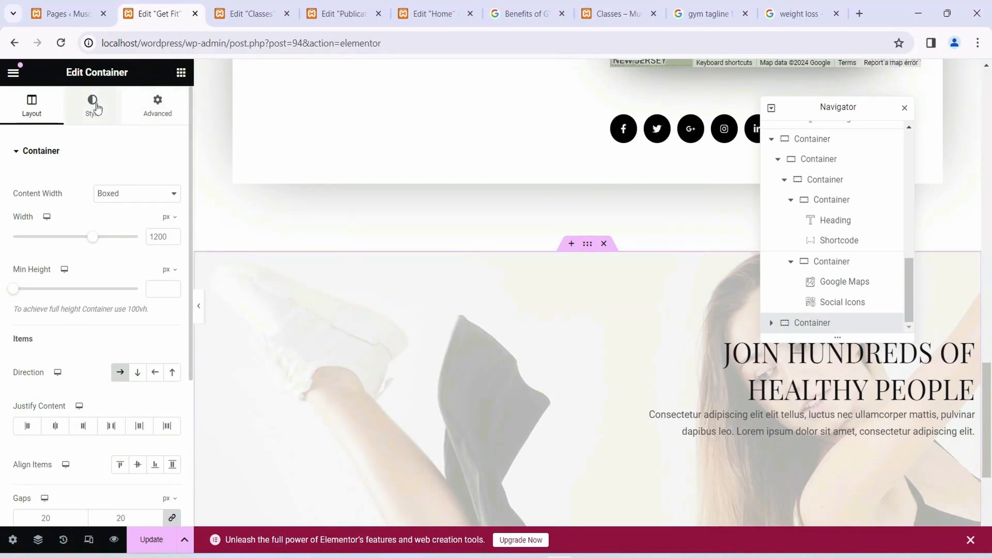
{"action": "left_click", "coordinate": [73, 343]}
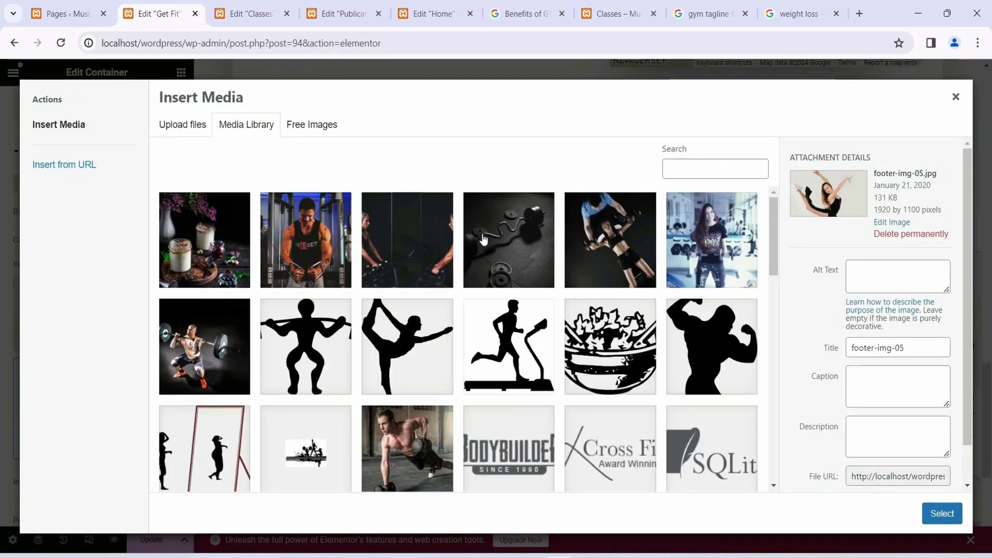
{"action": "left_click", "coordinate": [510, 250]}
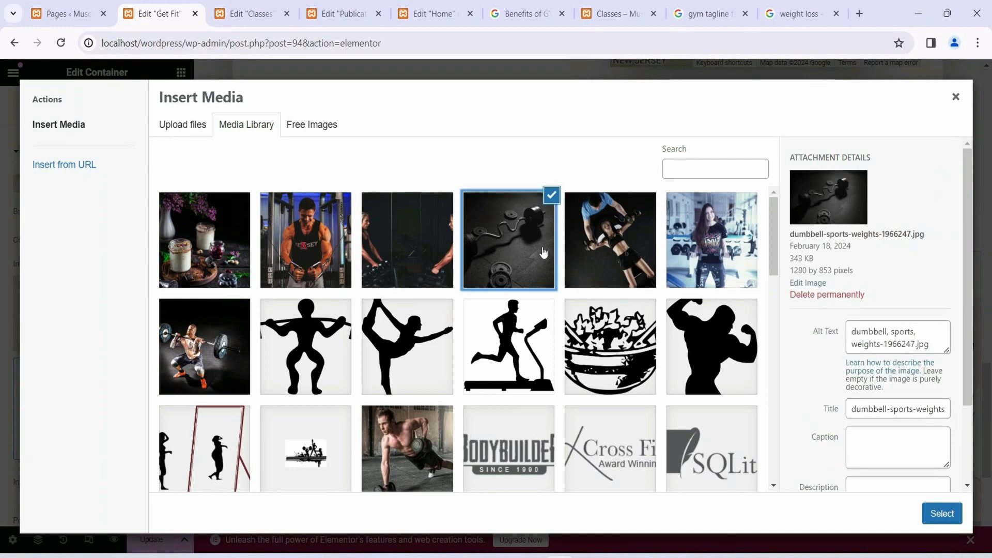
{"action": "left_click", "coordinate": [942, 514]}
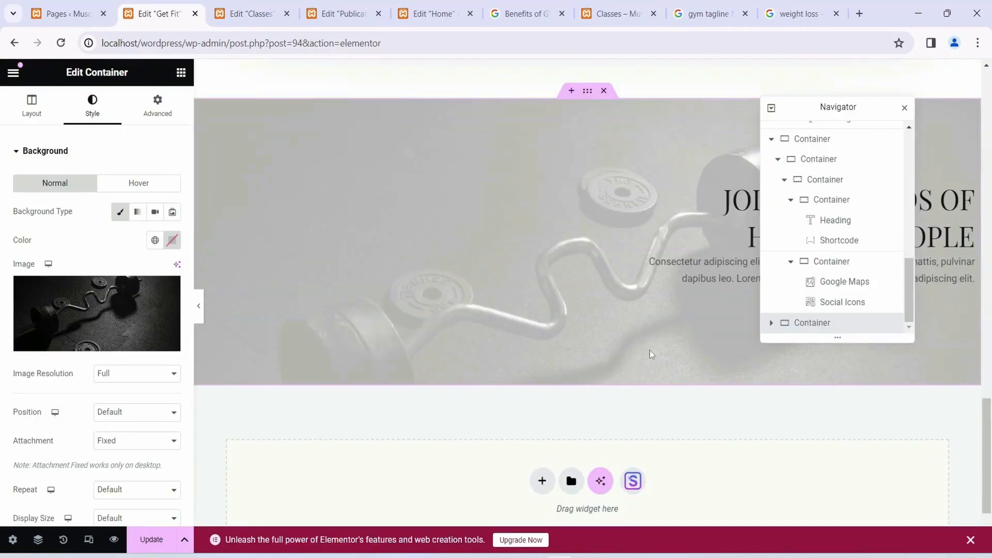
- Replace the yoga divider image between the studio address and Fitness Hours with the black gym-group silhouette from the media library
{"action": "scroll", "coordinate": [608, 387], "scroll_direction": "down", "scroll_amount": 3}
{"action": "scroll", "coordinate": [611, 389], "scroll_direction": "up", "scroll_amount": 10}
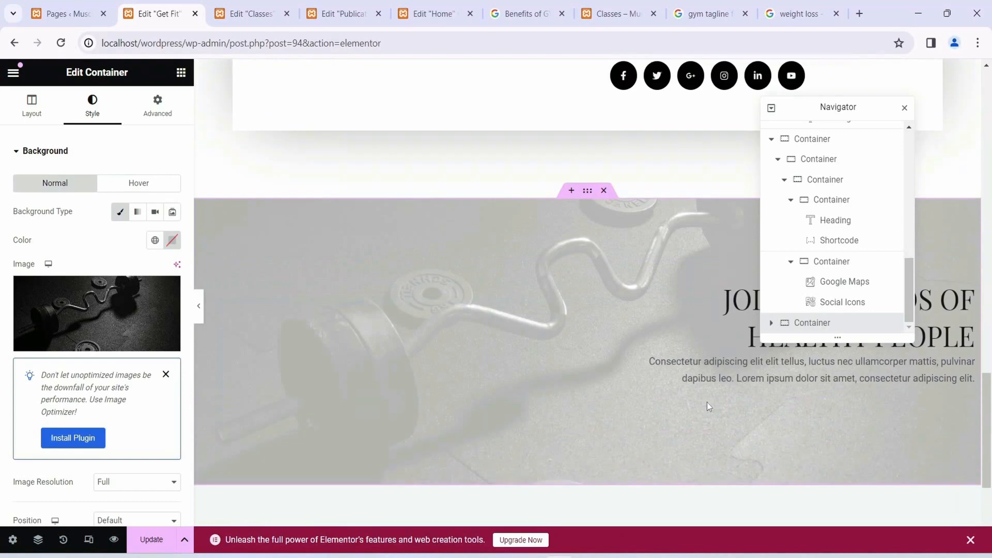
{"action": "scroll", "coordinate": [630, 425], "scroll_direction": "up", "scroll_amount": 10}
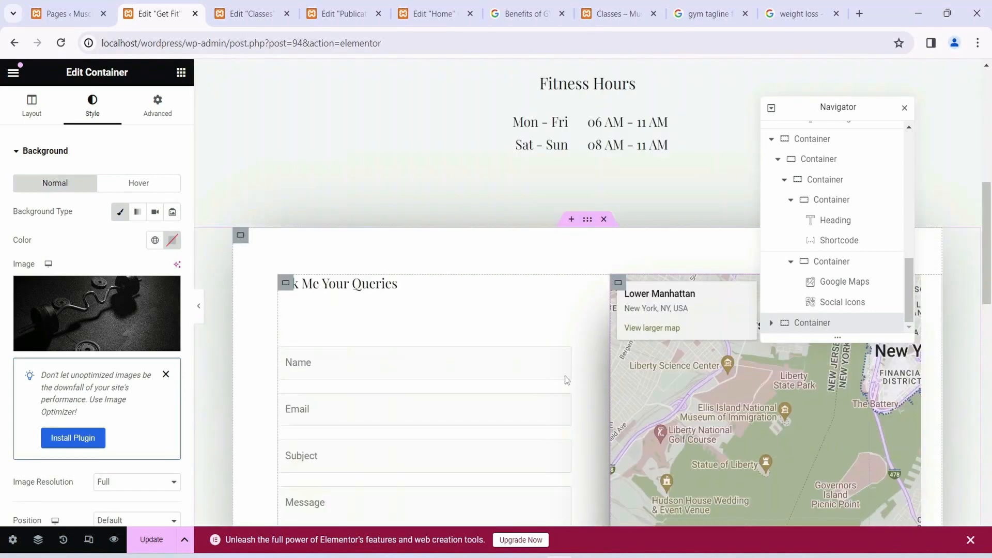
{"action": "scroll", "coordinate": [631, 369], "scroll_direction": "up", "scroll_amount": 5}
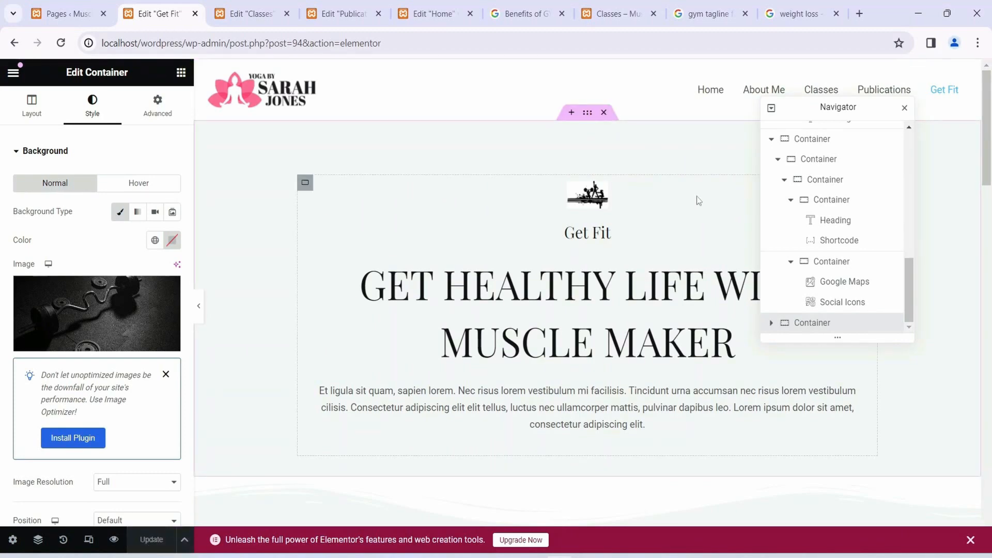
{"action": "scroll", "coordinate": [699, 211], "scroll_direction": "down", "scroll_amount": 5}
{"action": "scroll", "coordinate": [698, 221], "scroll_direction": "up", "scroll_amount": 5}
{"action": "scroll", "coordinate": [697, 222], "scroll_direction": "down", "scroll_amount": 5}
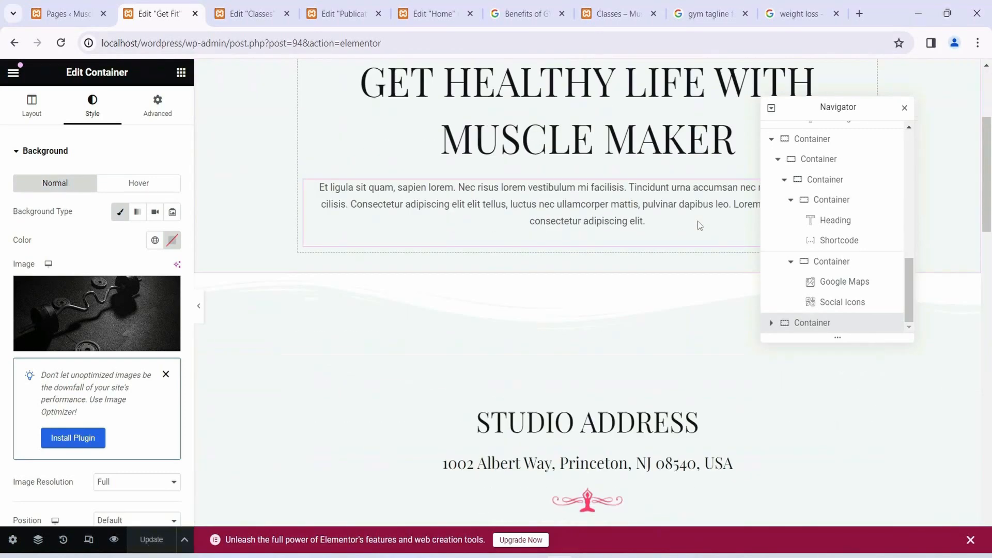
{"action": "left_click", "coordinate": [597, 369]}
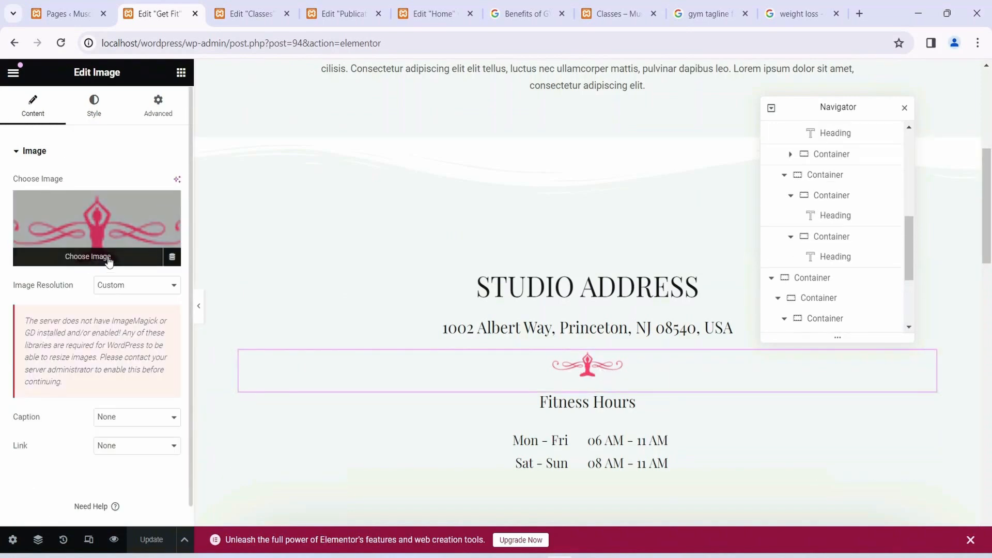
{"action": "left_click", "coordinate": [107, 261]}
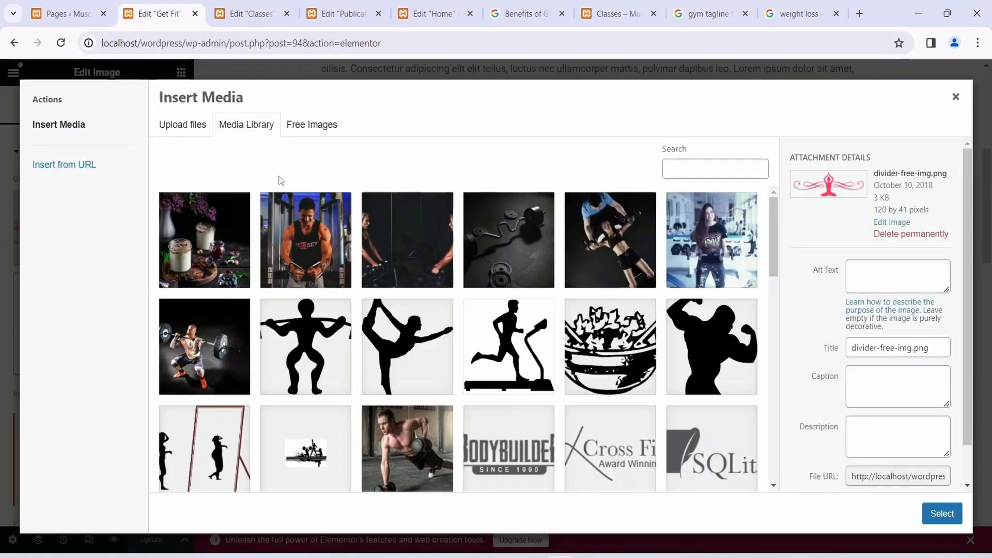
{"action": "left_click", "coordinate": [306, 450]}
{"action": "left_click", "coordinate": [942, 513]}
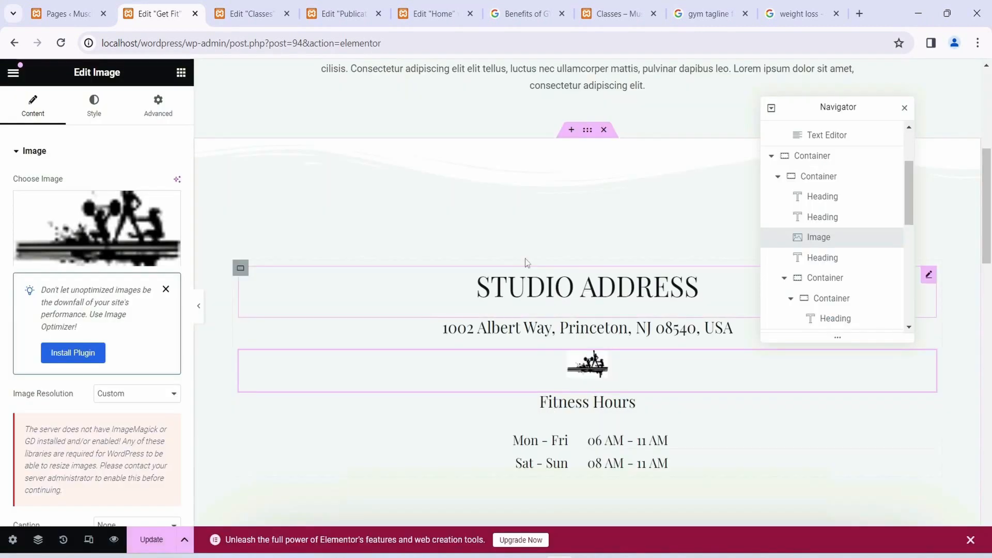
- Check the Get Fit page's sections and save its changes
{"action": "scroll", "coordinate": [572, 248], "scroll_direction": "down", "scroll_amount": 9}
{"action": "scroll", "coordinate": [699, 321], "scroll_direction": "up", "scroll_amount": 11}
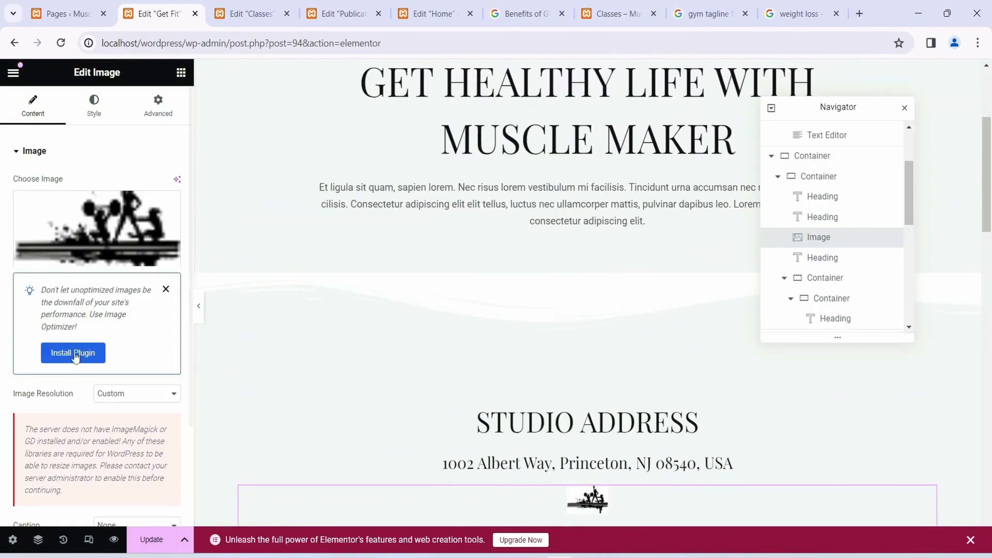
{"action": "left_click", "coordinate": [150, 539]}
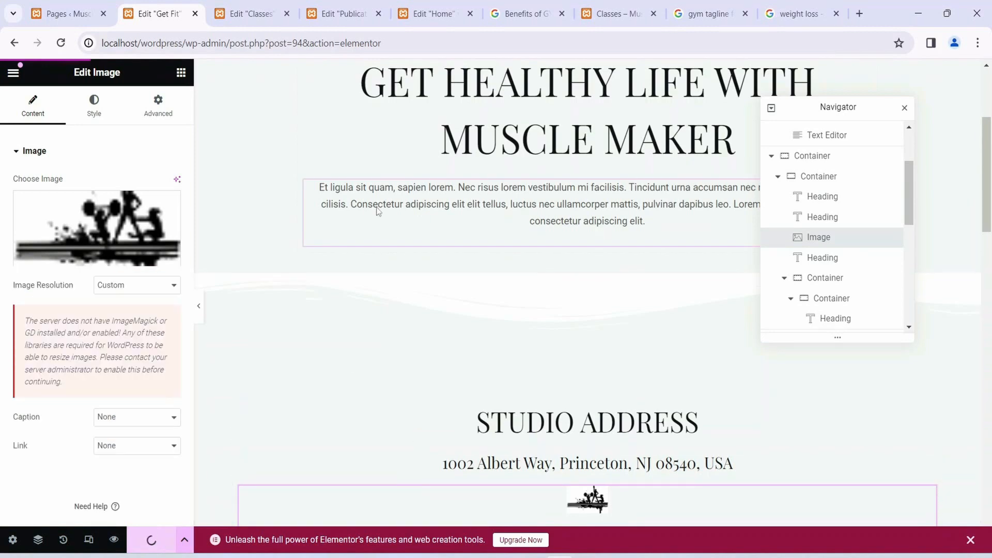
{"action": "scroll", "coordinate": [618, 284], "scroll_direction": "up", "scroll_amount": 4}
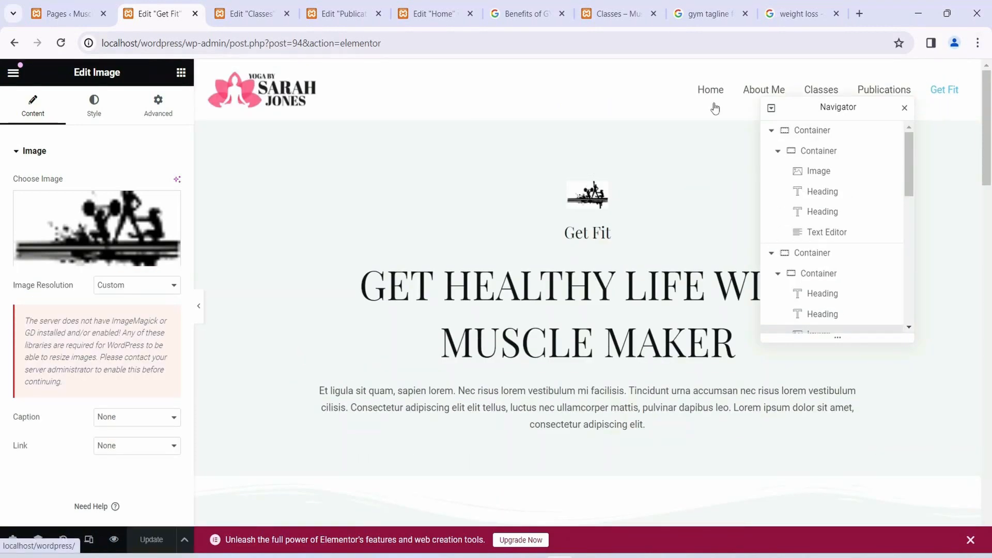
- View the About Me page in its own tab from the Pages list and open it for editing with Elementor
{"action": "left_click", "coordinate": [67, 16]}
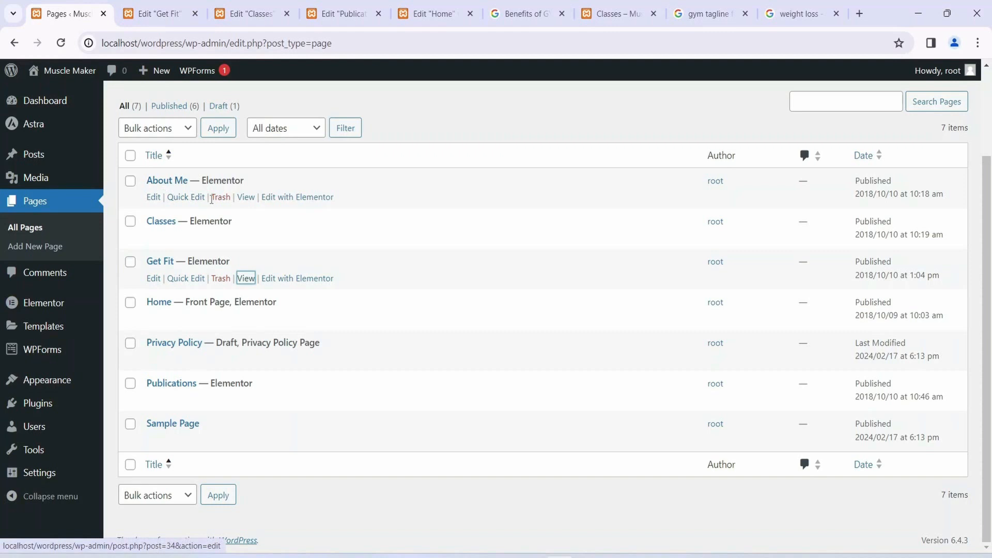
{"action": "middle_click", "coordinate": [243, 200]}
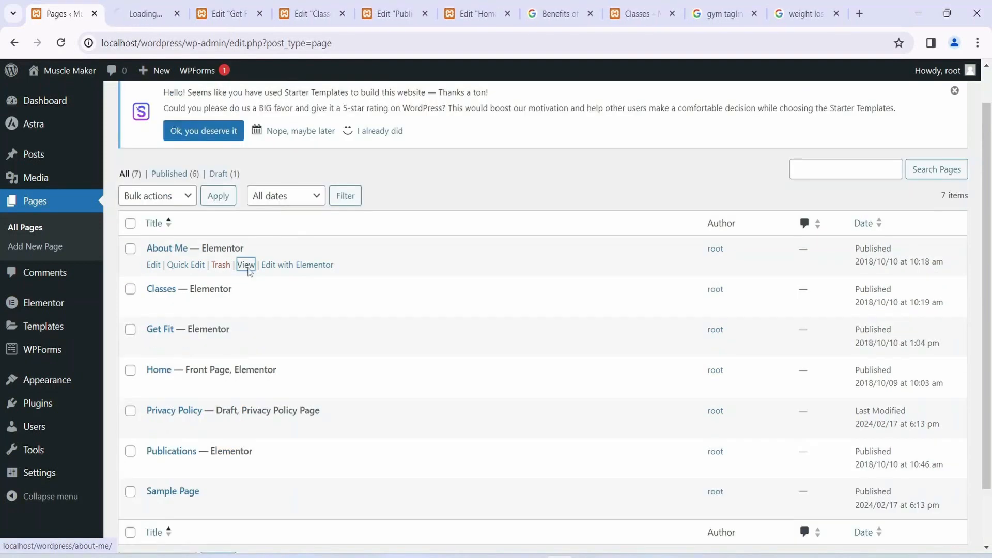
{"action": "left_click", "coordinate": [141, 18]}
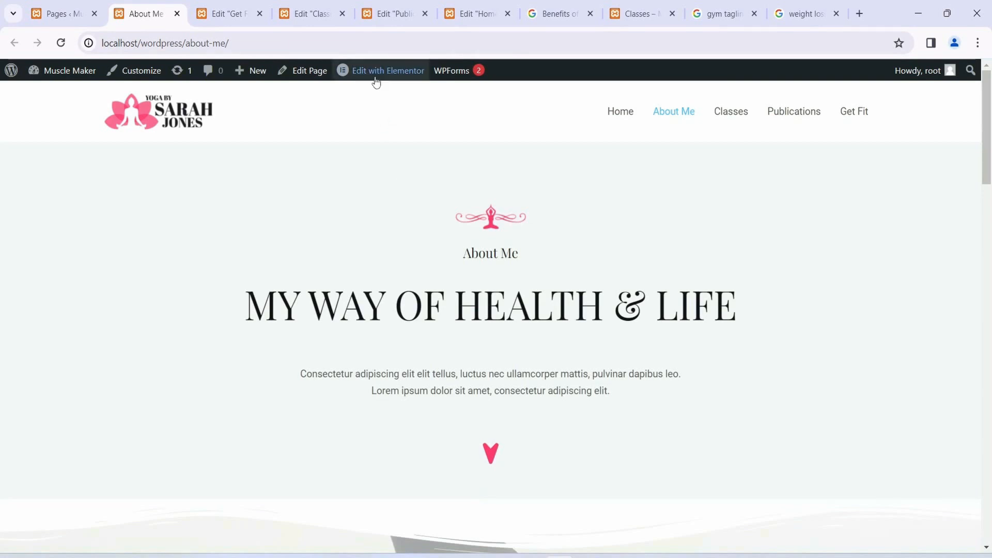
{"action": "mouse_move", "coordinate": [381, 78]}
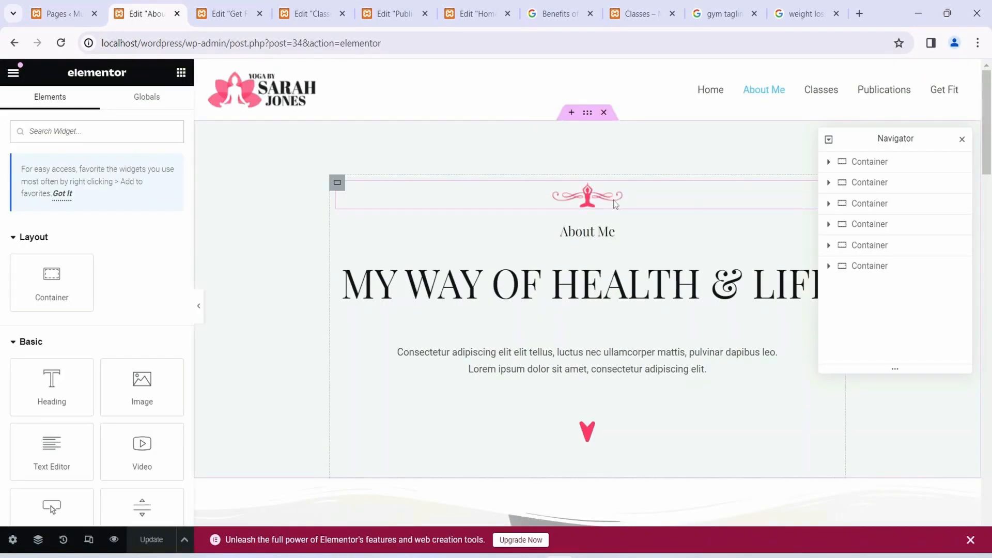
- Replace the yoga divider image above the About Me heading with the black gym-group silhouette from the media library
{"action": "left_click", "coordinate": [615, 204]}
{"action": "left_click", "coordinate": [96, 263]}
{"action": "left_click", "coordinate": [305, 449]}
{"action": "left_click", "coordinate": [942, 513]}
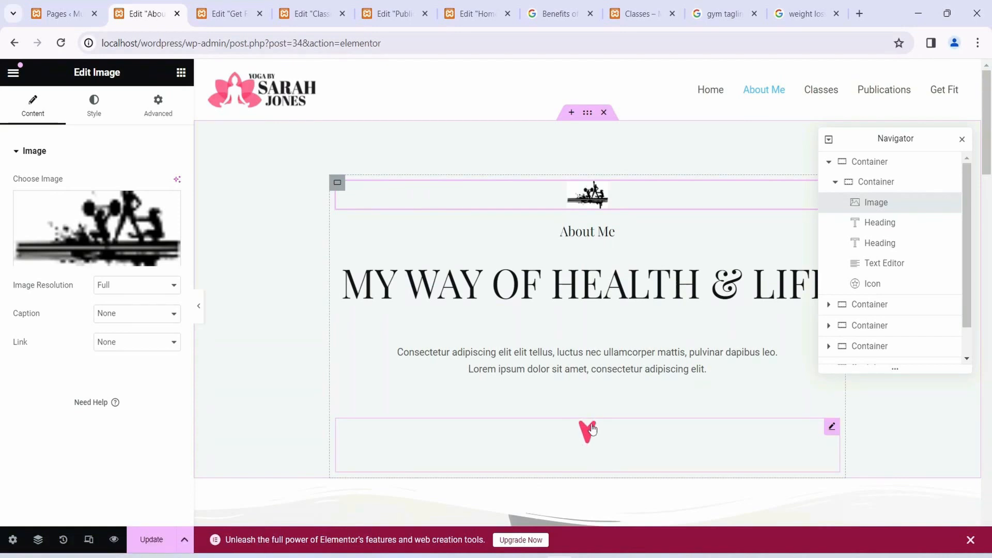
- Set the primary color of the arrow icon below the About Me intro text to #000000
{"action": "left_click", "coordinate": [628, 432]}
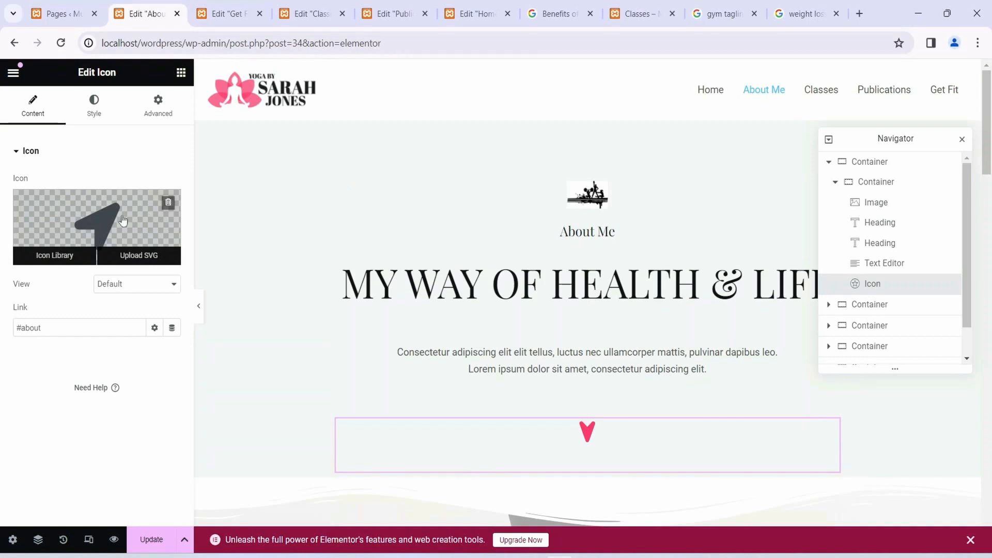
{"action": "left_click", "coordinate": [91, 111]}
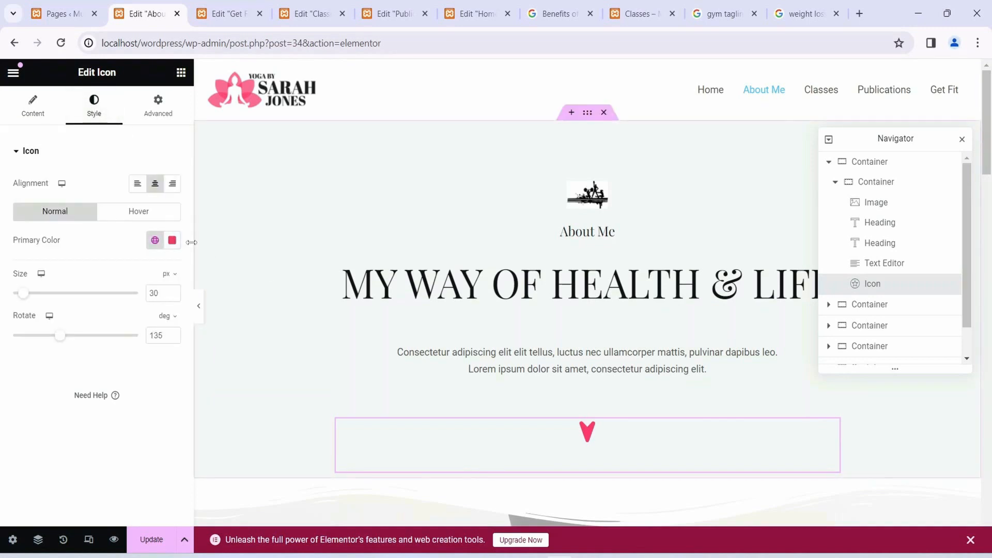
{"action": "left_click", "coordinate": [172, 240]}
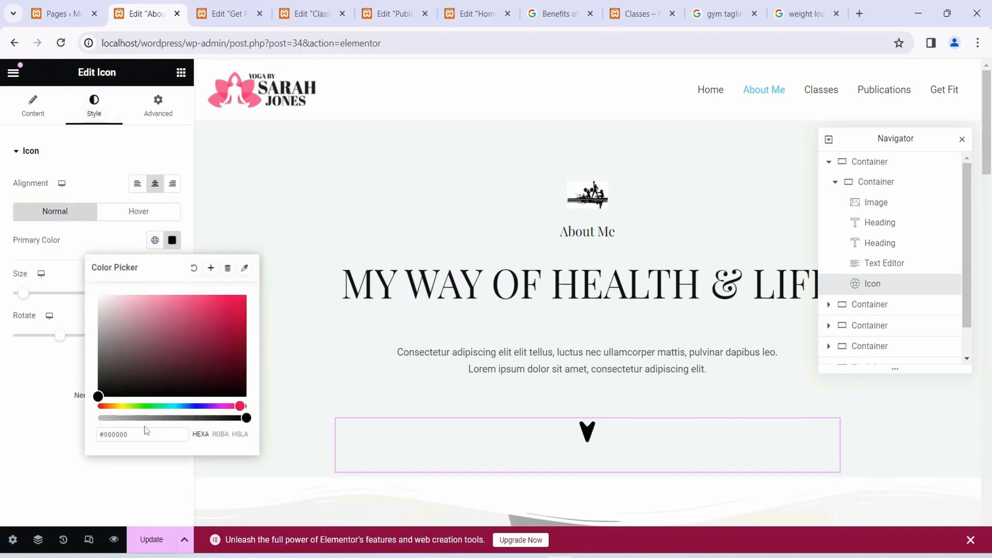
{"action": "left_click", "coordinate": [36, 453]}
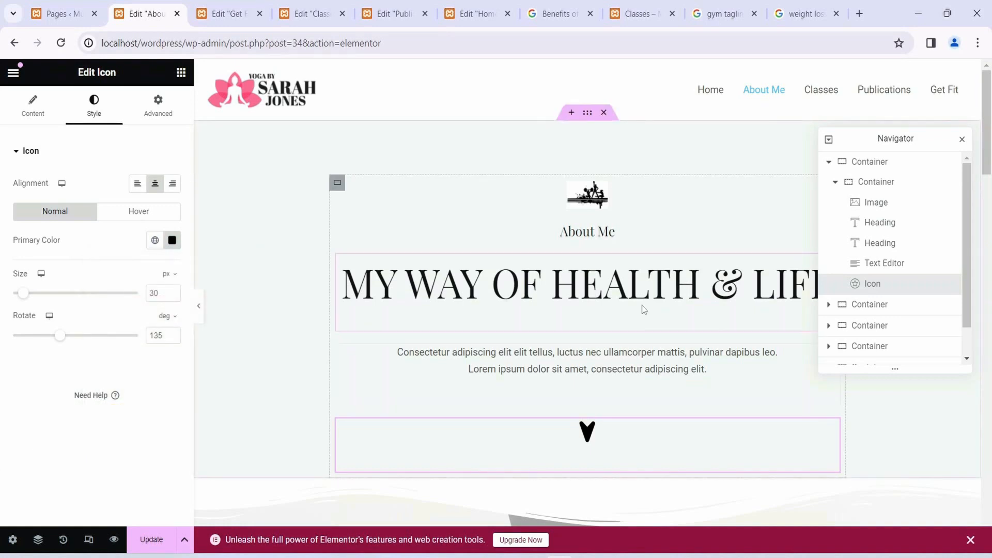
- Change the instructor's name heading above the About Me biography text to "Muscle Maker"
{"action": "scroll", "coordinate": [634, 280], "scroll_direction": "down", "scroll_amount": 3}
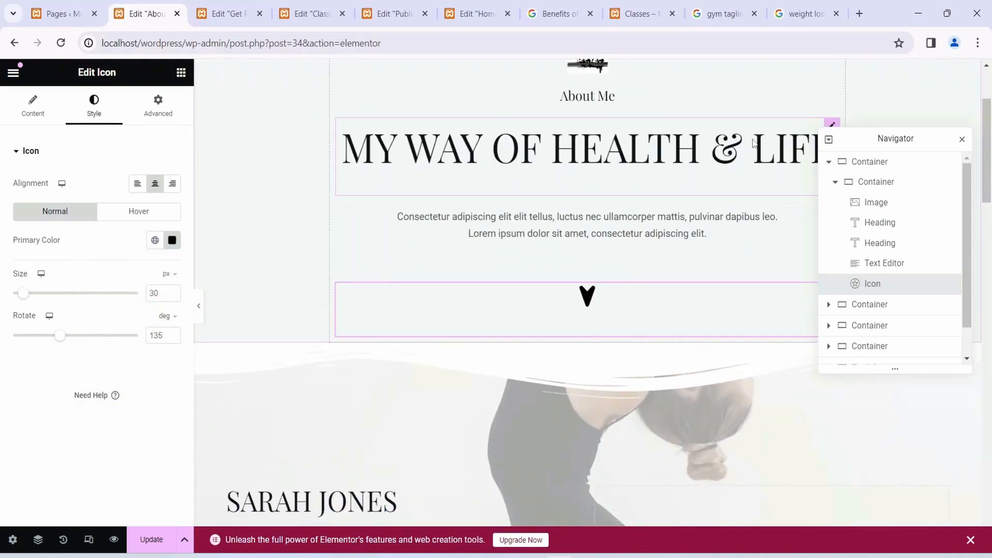
{"action": "scroll", "coordinate": [707, 171], "scroll_direction": "down", "scroll_amount": 1}
{"action": "scroll", "coordinate": [594, 158], "scroll_direction": "down", "scroll_amount": 1}
{"action": "scroll", "coordinate": [595, 157], "scroll_direction": "up", "scroll_amount": 1}
{"action": "scroll", "coordinate": [300, 239], "scroll_direction": "down", "scroll_amount": 3}
{"action": "scroll", "coordinate": [320, 221], "scroll_direction": "down", "scroll_amount": 2}
{"action": "scroll", "coordinate": [336, 207], "scroll_direction": "up", "scroll_amount": 1}
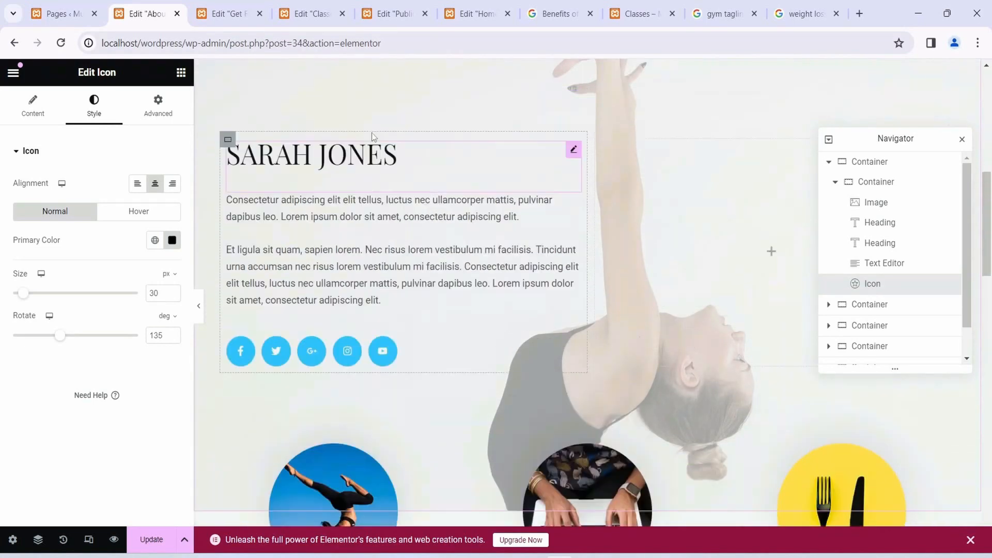
{"action": "left_click", "coordinate": [363, 168]}
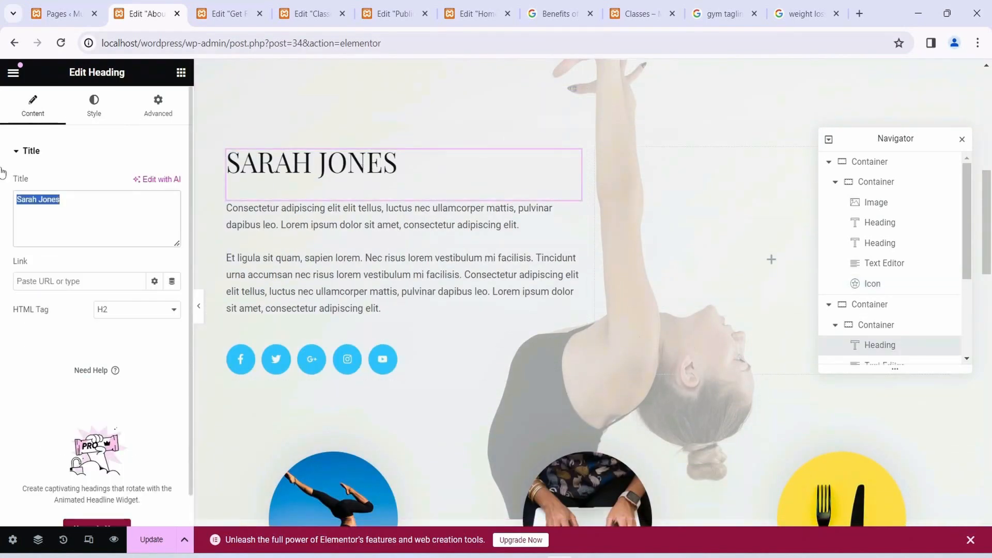
{"action": "type", "text": "Muscle Maker"}
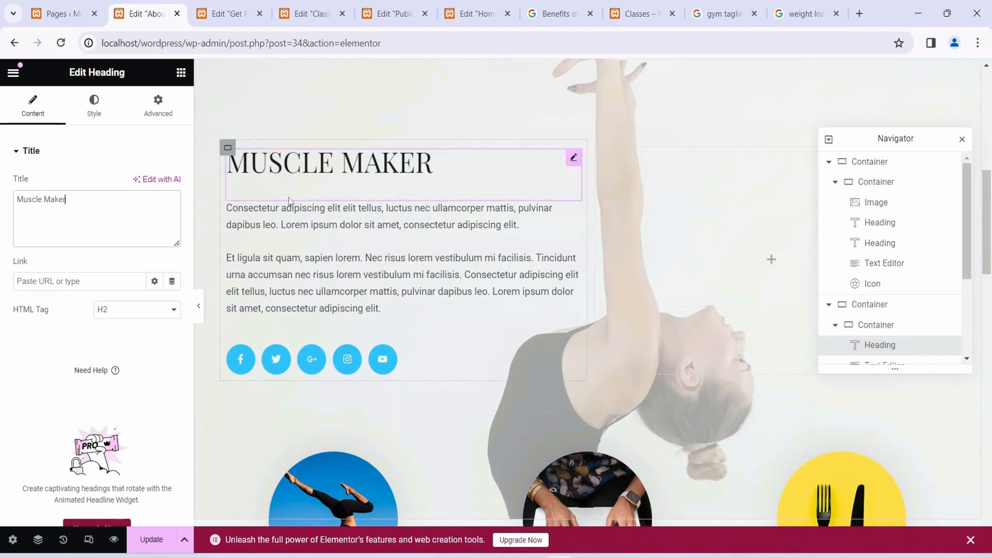
- Set the primary color of the social icons below the Muscle Maker biography text to #000000
{"action": "left_click", "coordinate": [345, 235]}
{"action": "scroll", "coordinate": [455, 308], "scroll_direction": "down", "scroll_amount": 1}
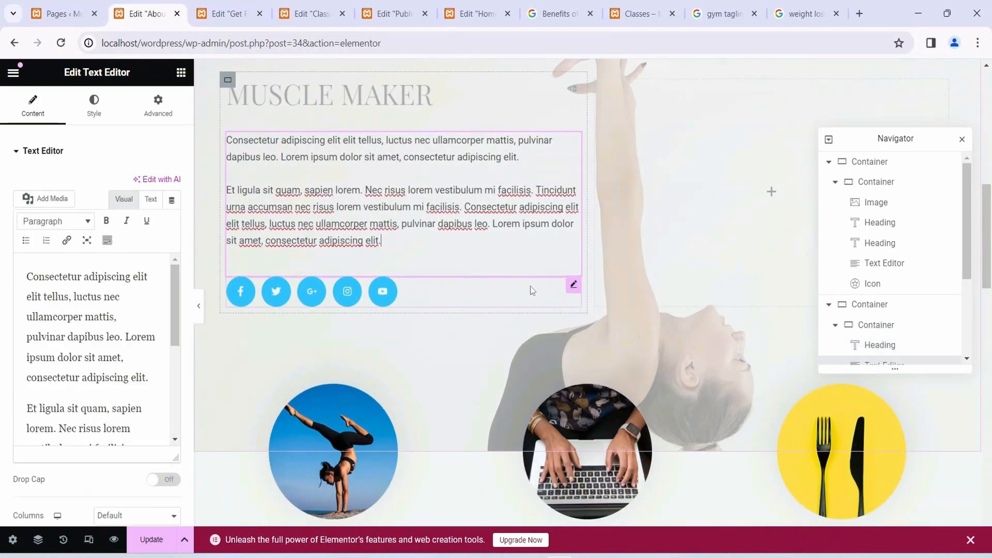
{"action": "left_click", "coordinate": [94, 103]}
{"action": "left_click", "coordinate": [172, 212]}
{"action": "type", "text": "#000000"}
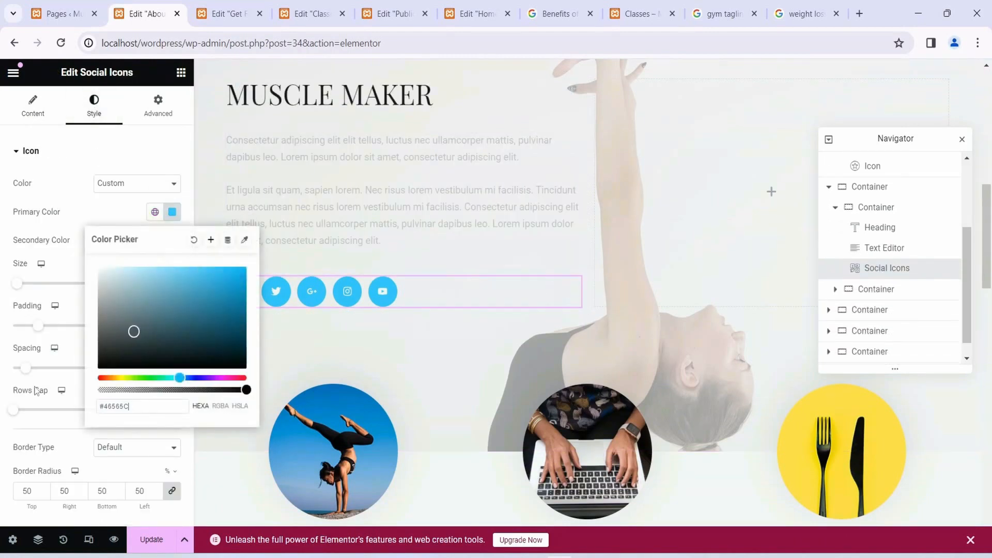
{"action": "left_click", "coordinate": [133, 157]}
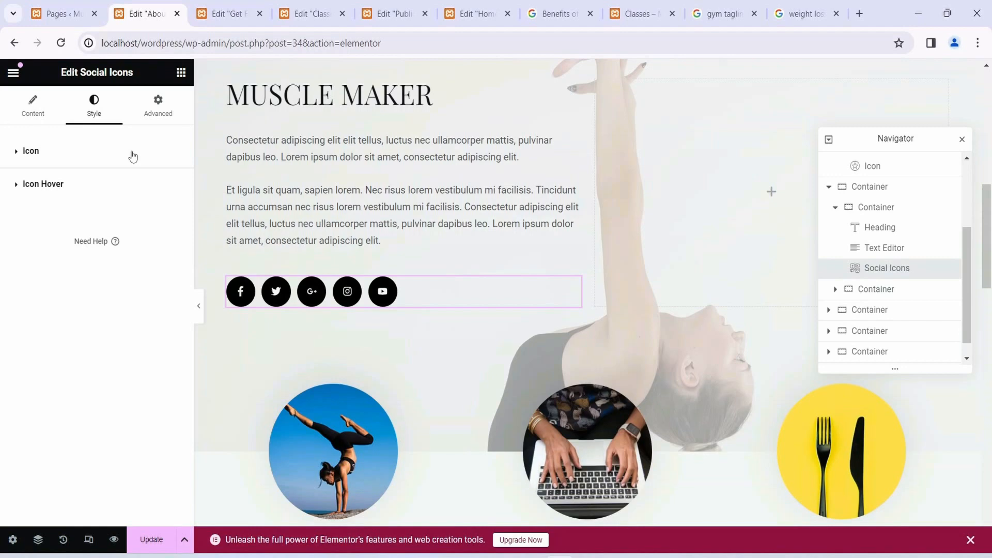
{"action": "scroll", "coordinate": [340, 191], "scroll_direction": "down", "scroll_amount": 4}
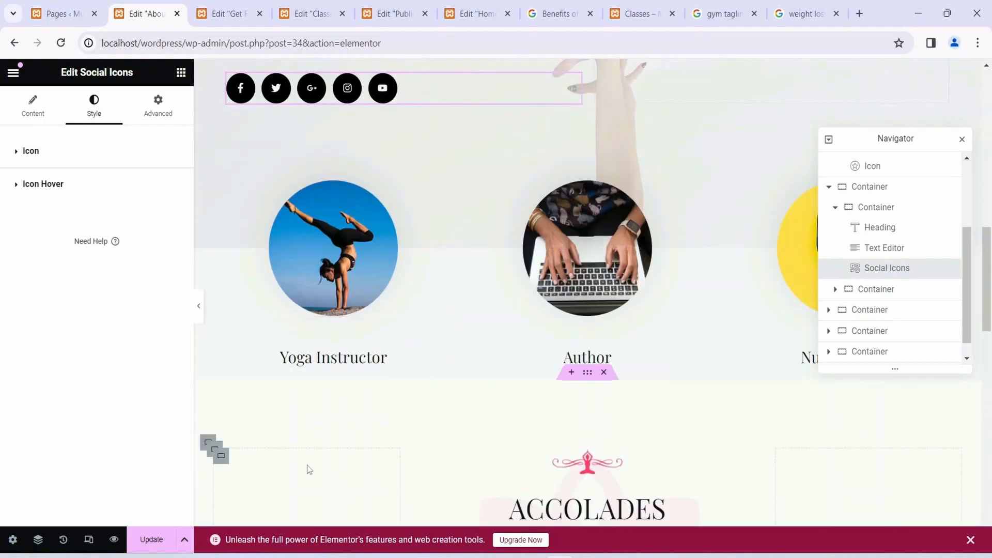
- Change the heading under the first round image below the social icons to "Instructor"
{"action": "left_click", "coordinate": [339, 216]}
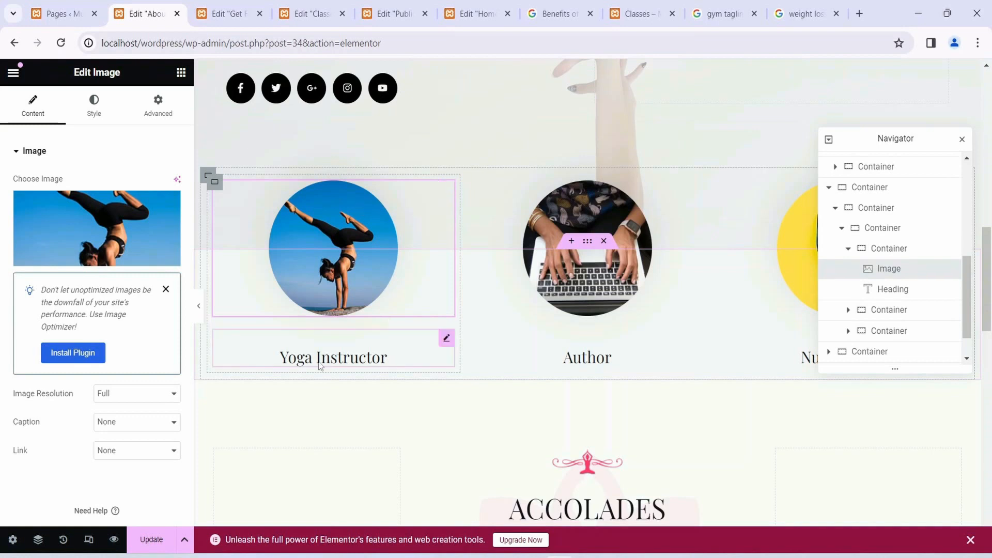
{"action": "left_click", "coordinate": [383, 356]}
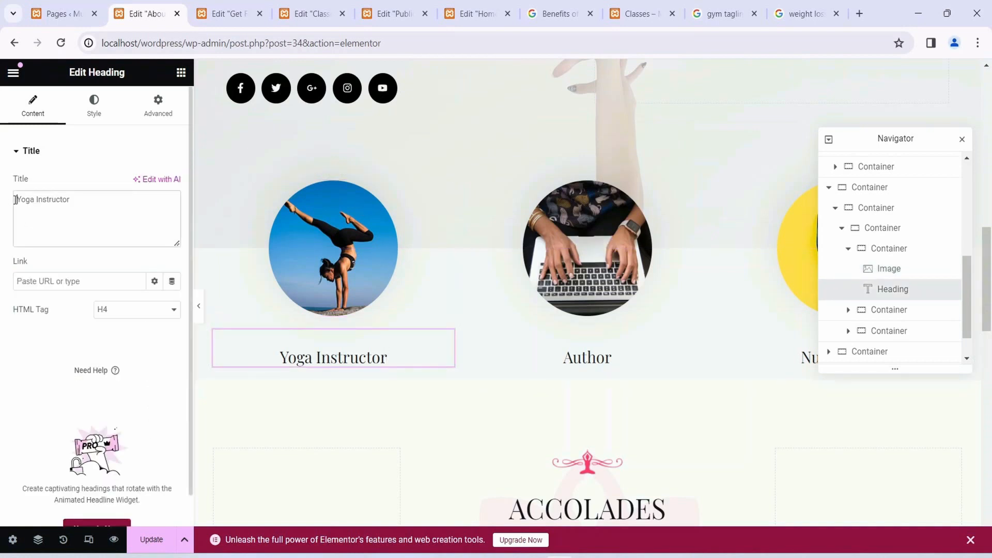
{"action": "key", "text": "BackSpace"}
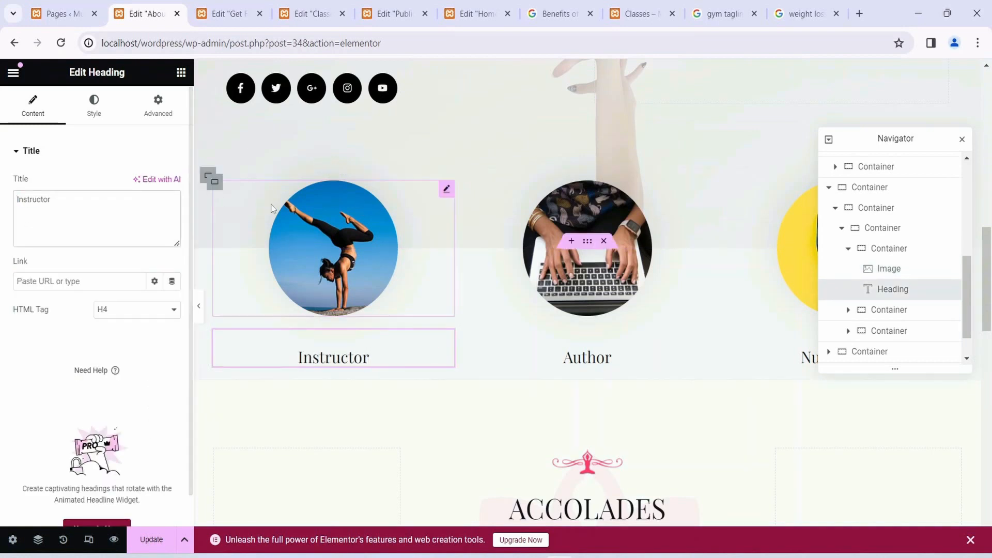
- Replace the yoga image above the Instructor heading with the red-haired woman's portrait from a free-image search for "portrait"
{"action": "left_click", "coordinate": [447, 199]}
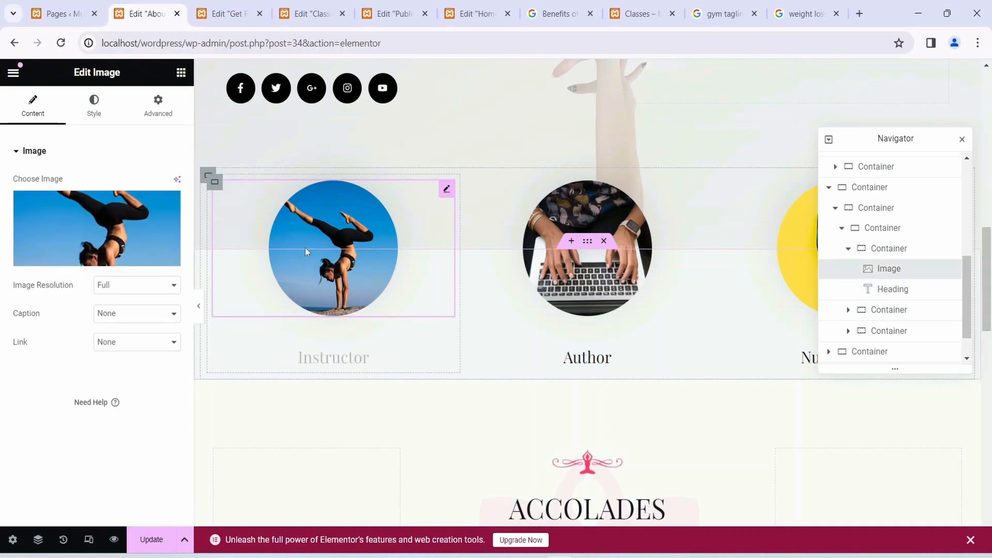
{"action": "left_click", "coordinate": [98, 243]}
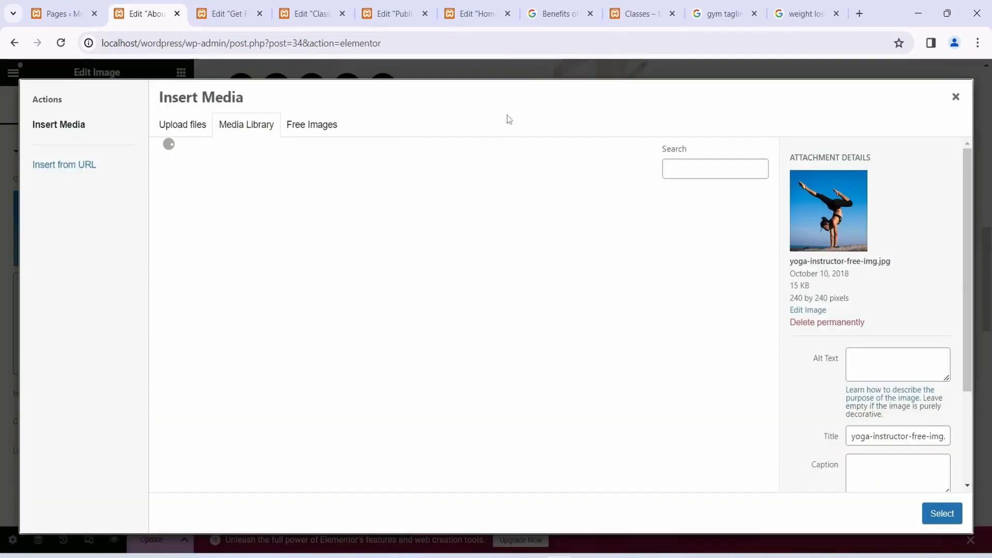
{"action": "left_click", "coordinate": [312, 126]}
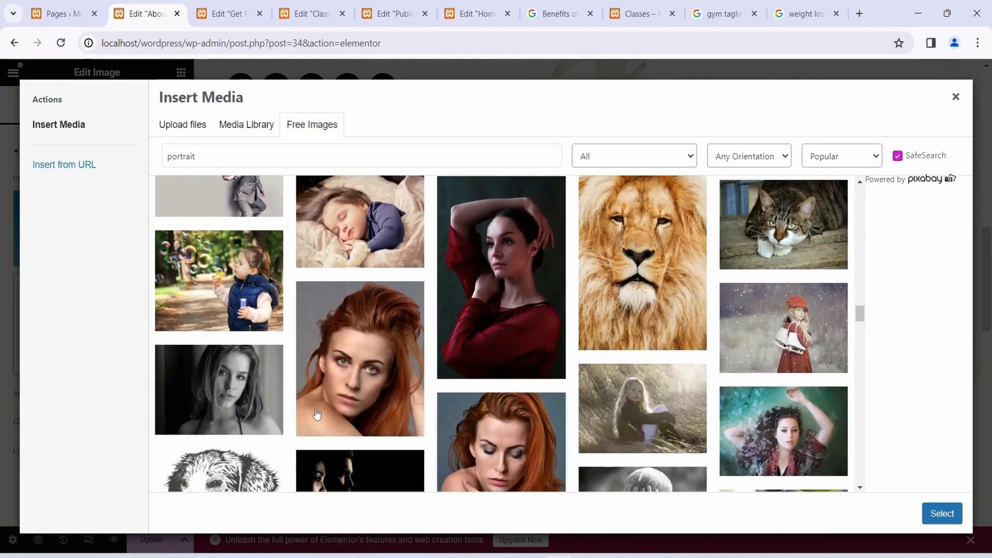
{"action": "left_click", "coordinate": [361, 327]}
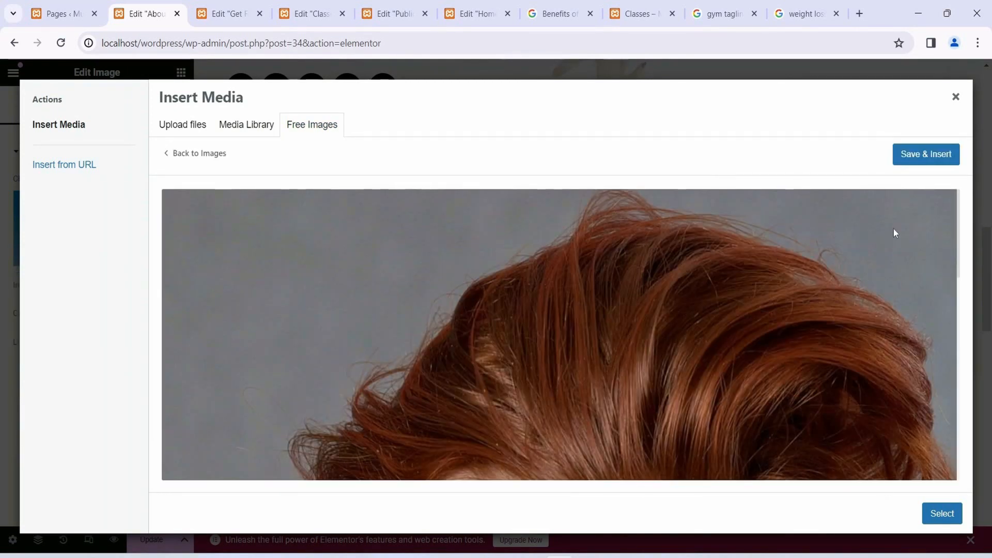
{"action": "left_click", "coordinate": [916, 163]}
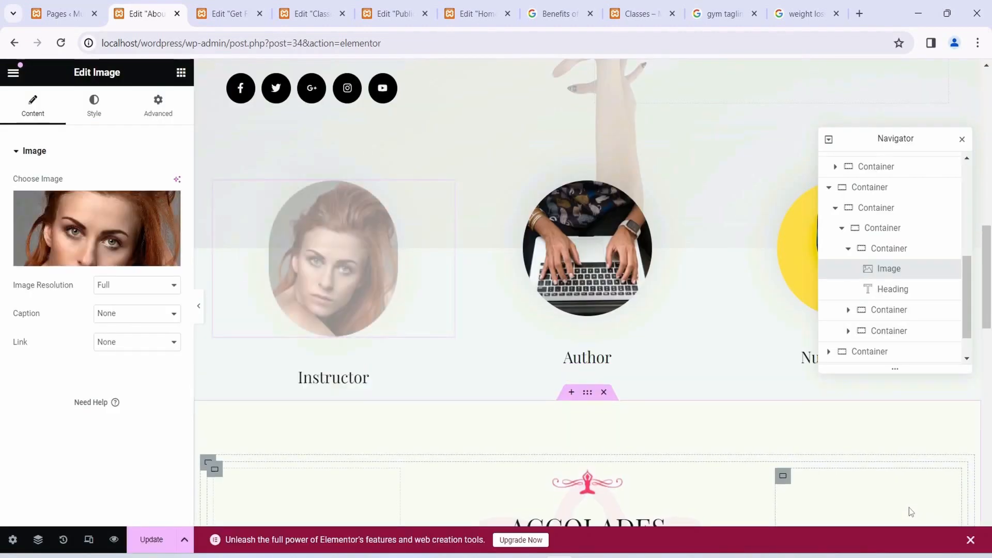
- Set the Instructor portrait's width to 174 px to match the neighbouring round images
{"action": "scroll", "coordinate": [504, 250], "scroll_direction": "down", "scroll_amount": 1}
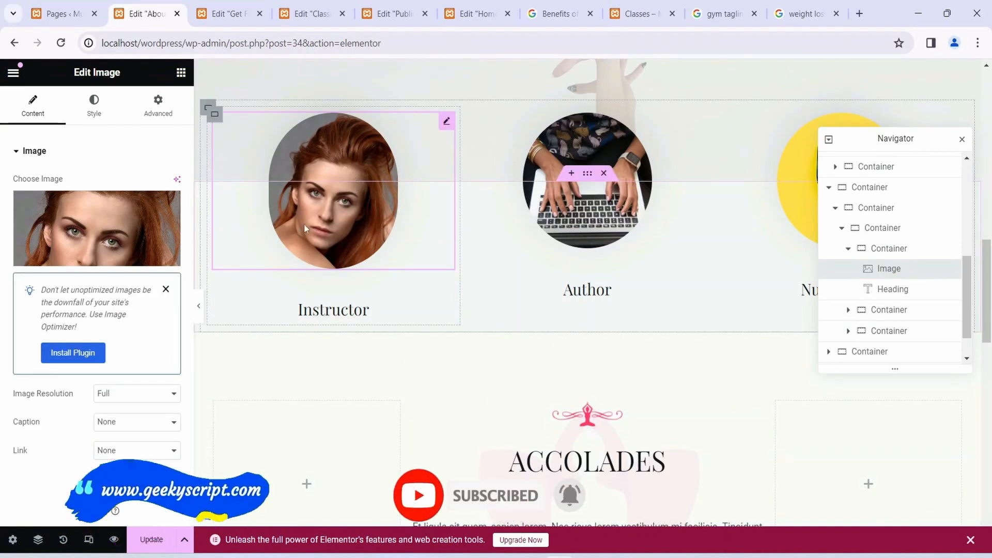
{"action": "left_click", "coordinate": [94, 103]}
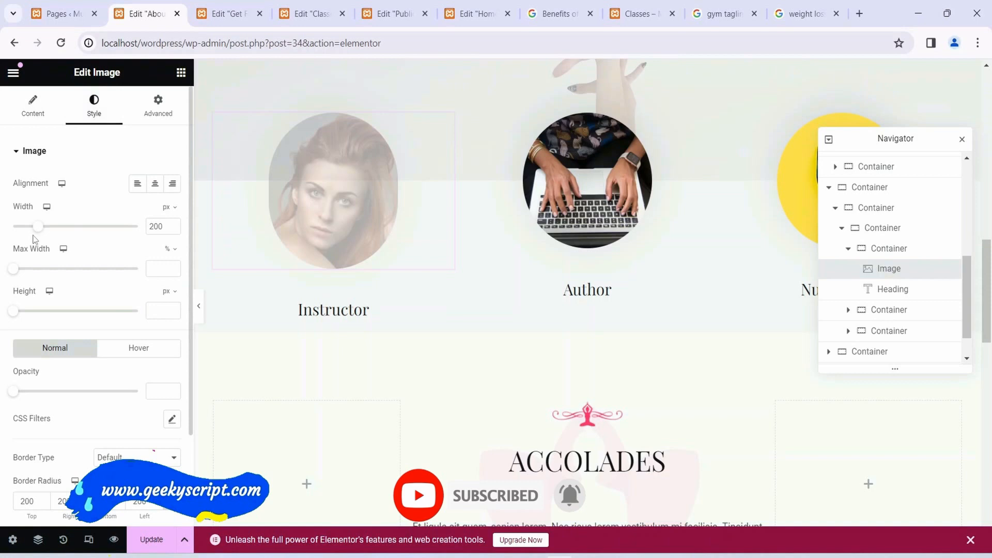
{"action": "left_click_drag", "start_coordinate": [36, 226], "coordinate": [31, 228]}
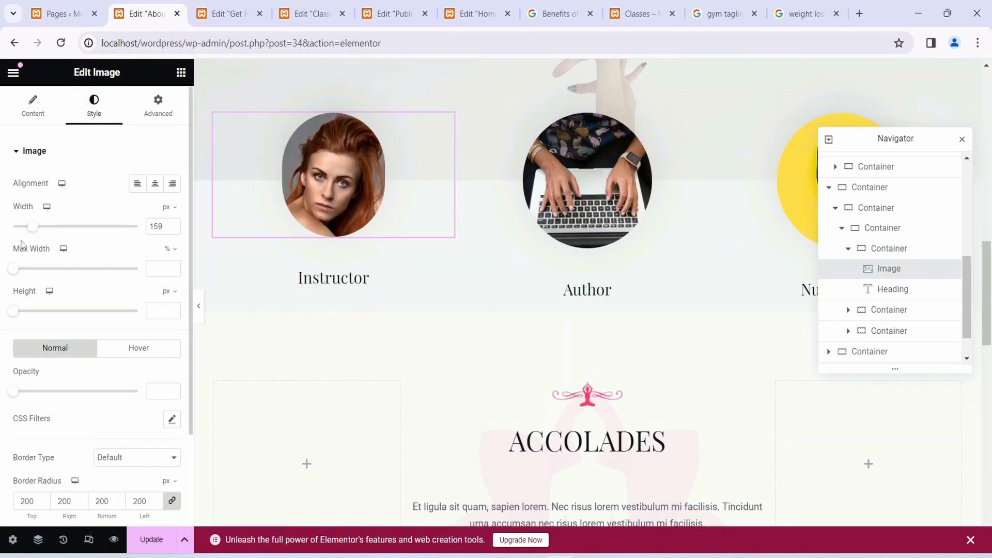
{"action": "left_click_drag", "start_coordinate": [38, 230], "coordinate": [40, 231]}
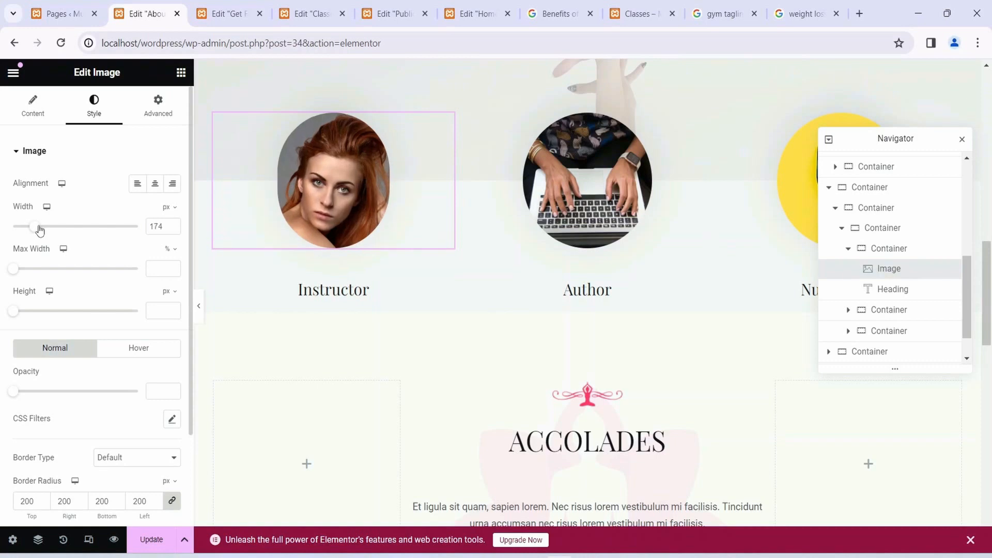
- Change the Author heading under the laptop image to "Content Creator"
{"action": "left_click", "coordinate": [594, 150]}
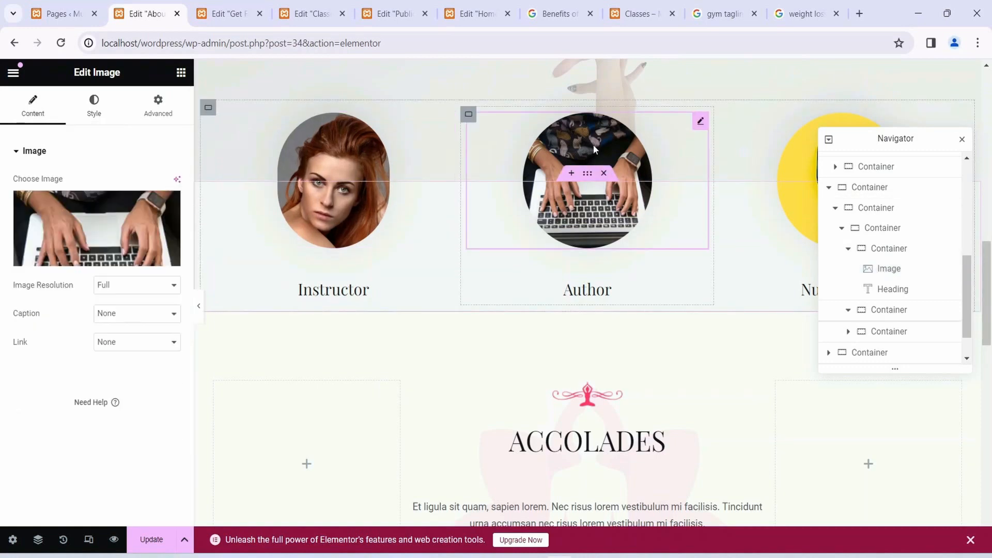
{"action": "left_click", "coordinate": [585, 293]}
{"action": "left_click", "coordinate": [45, 204]}
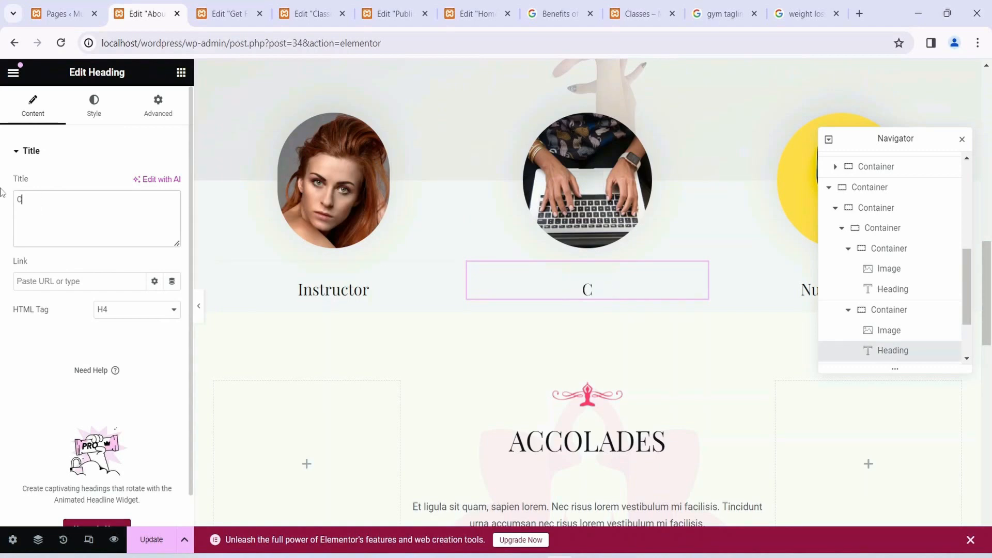
{"action": "type", "text": "Content Creator"}
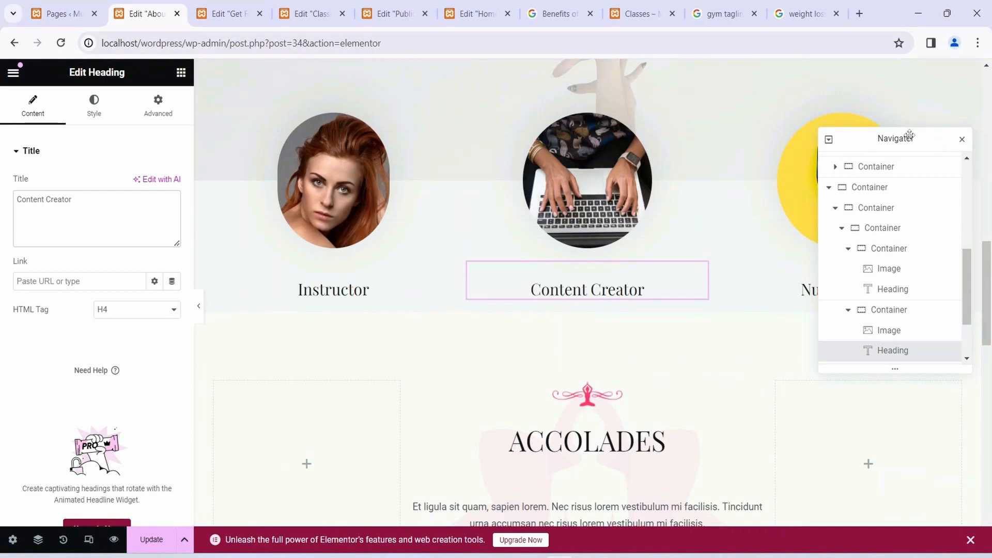
- Dock the Navigator beside the page and delete the Accolades section below the three round images
{"action": "left_click_drag", "start_coordinate": [910, 136], "coordinate": [433, 147]}
{"action": "scroll", "coordinate": [857, 304], "scroll_direction": "down", "scroll_amount": 2}
{"action": "scroll", "coordinate": [848, 310], "scroll_direction": "up", "scroll_amount": 2}
{"action": "scroll", "coordinate": [838, 321], "scroll_direction": "down", "scroll_amount": 3}
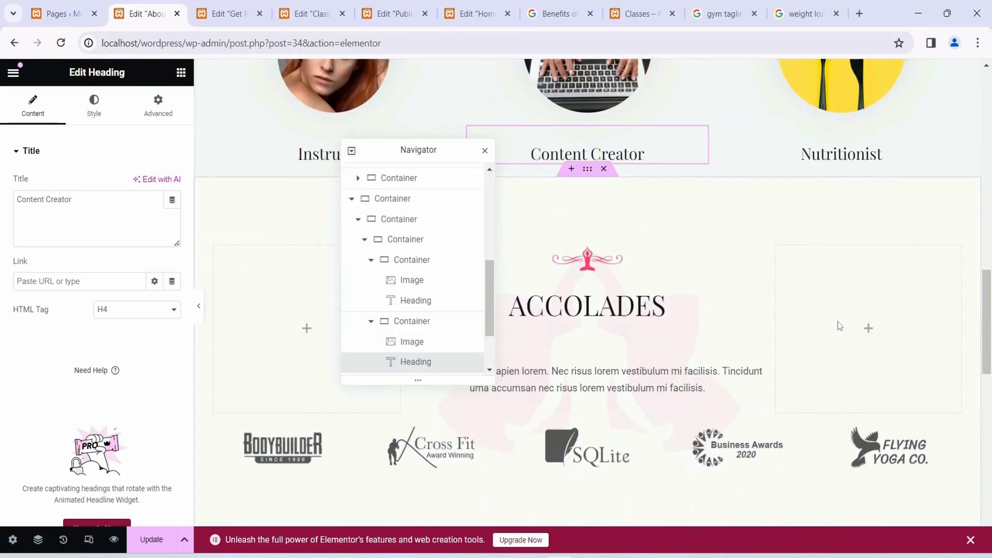
{"action": "left_click_drag", "start_coordinate": [398, 150], "coordinate": [972, 155]}
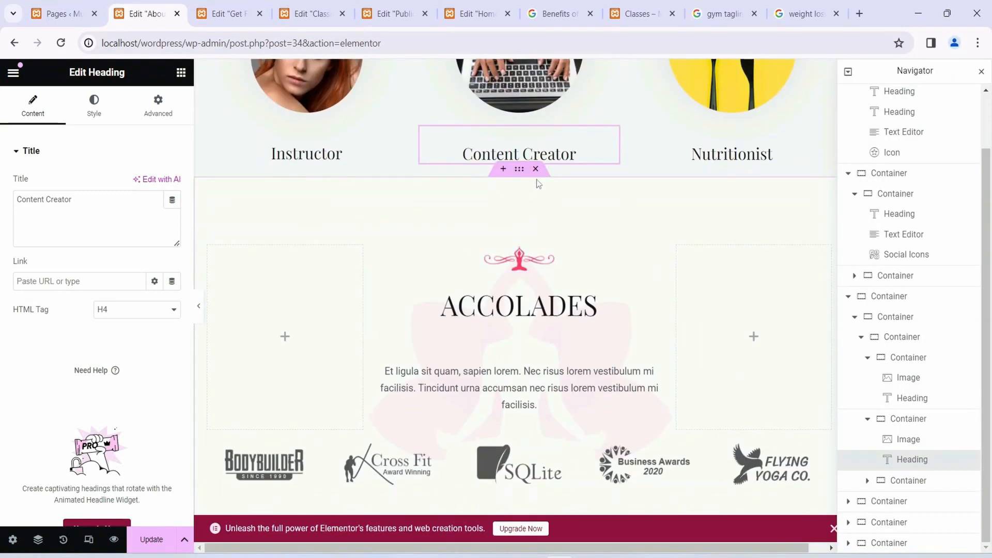
{"action": "left_click", "coordinate": [537, 170]}
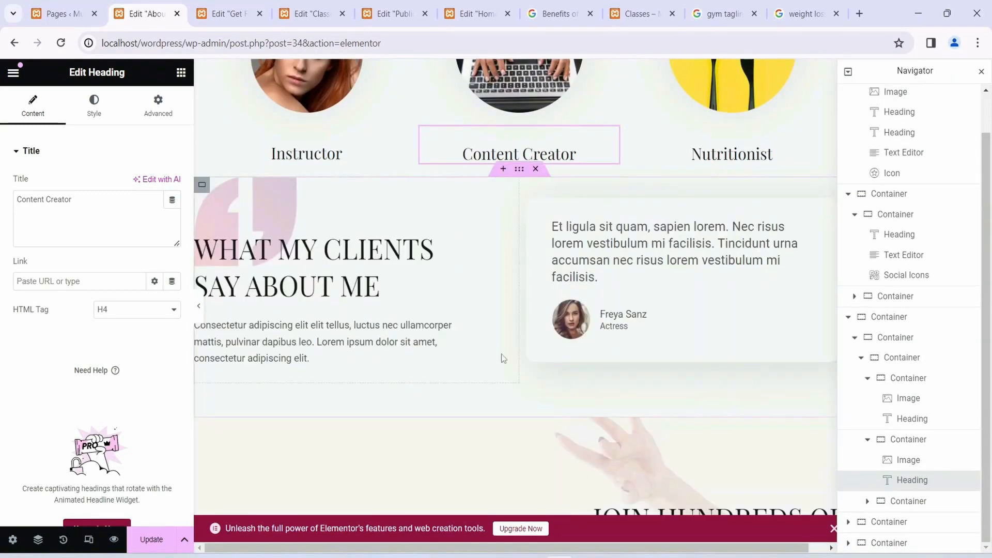
- Delete the "What My Clients Say About Me" section below the three round images on the About Me page
{"action": "scroll", "coordinate": [322, 358], "scroll_direction": "up", "scroll_amount": 1}
{"action": "scroll", "coordinate": [221, 299], "scroll_direction": "down", "scroll_amount": 1}
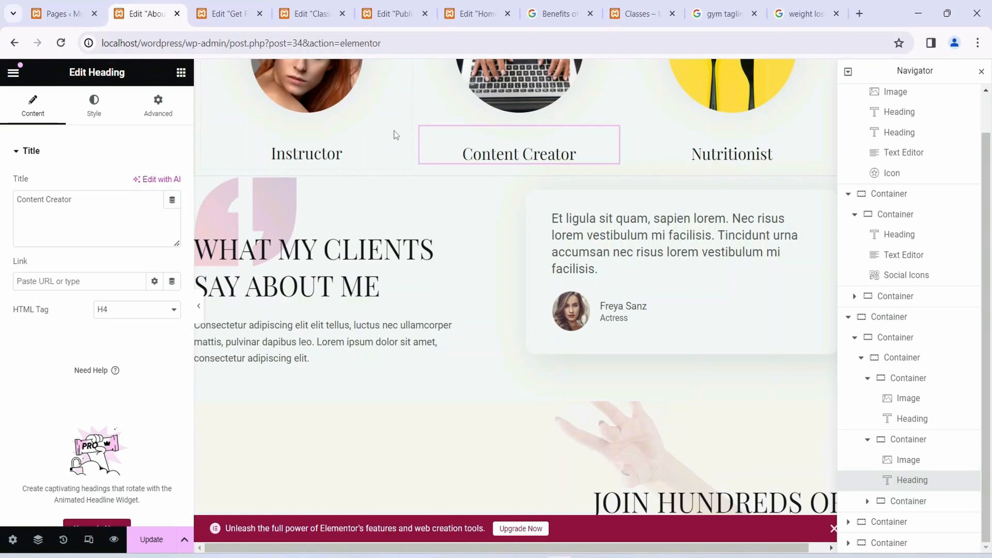
{"action": "scroll", "coordinate": [413, 381], "scroll_direction": "down", "scroll_amount": 1}
{"action": "scroll", "coordinate": [412, 381], "scroll_direction": "up", "scroll_amount": 1}
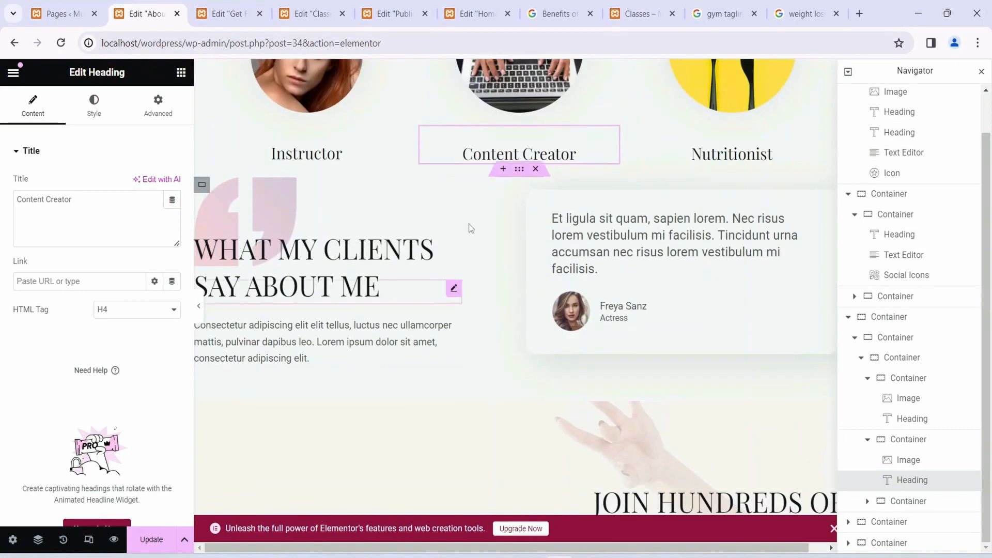
{"action": "left_click", "coordinate": [536, 170]}
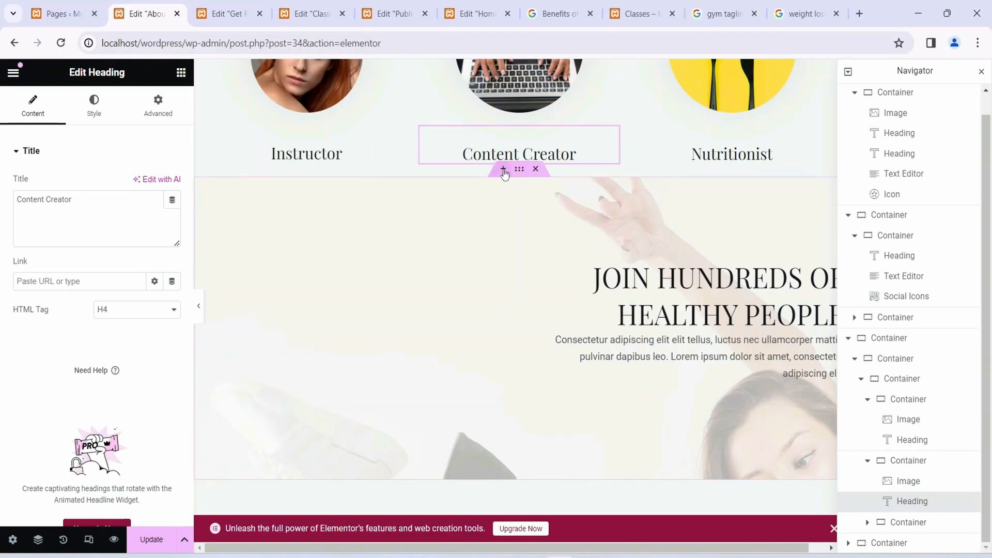
- Add an empty single-column container with downward direction above the "Join Hundreds of Healthy People" section
{"action": "left_click", "coordinate": [503, 170]}
{"action": "left_click", "coordinate": [472, 238]}
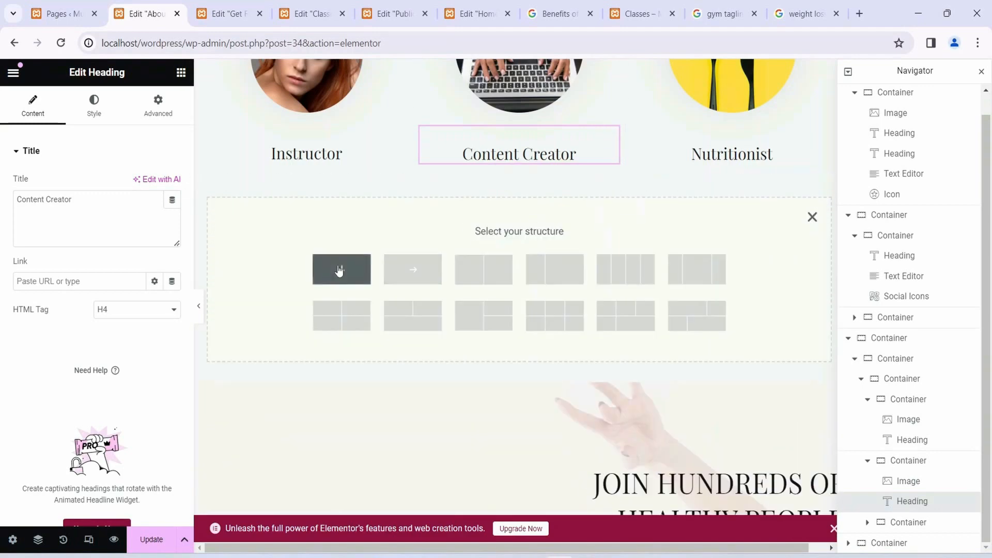
{"action": "left_click", "coordinate": [339, 269]}
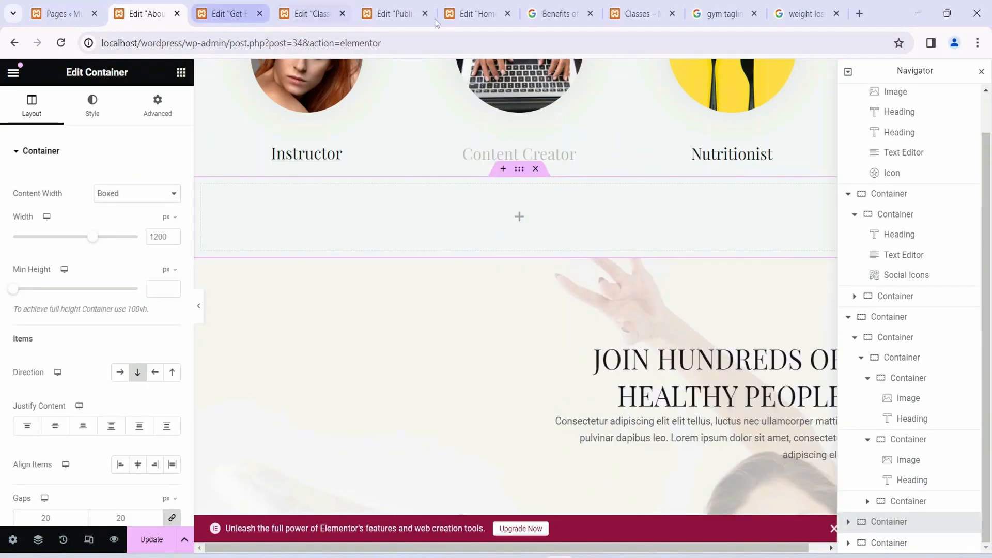
- Switch to the Home page editor and copy its entire "What My Clients Say About Me" section
{"action": "left_click", "coordinate": [394, 15]}
{"action": "left_click", "coordinate": [471, 14]}
{"action": "scroll", "coordinate": [541, 420], "scroll_direction": "down", "scroll_amount": 10}
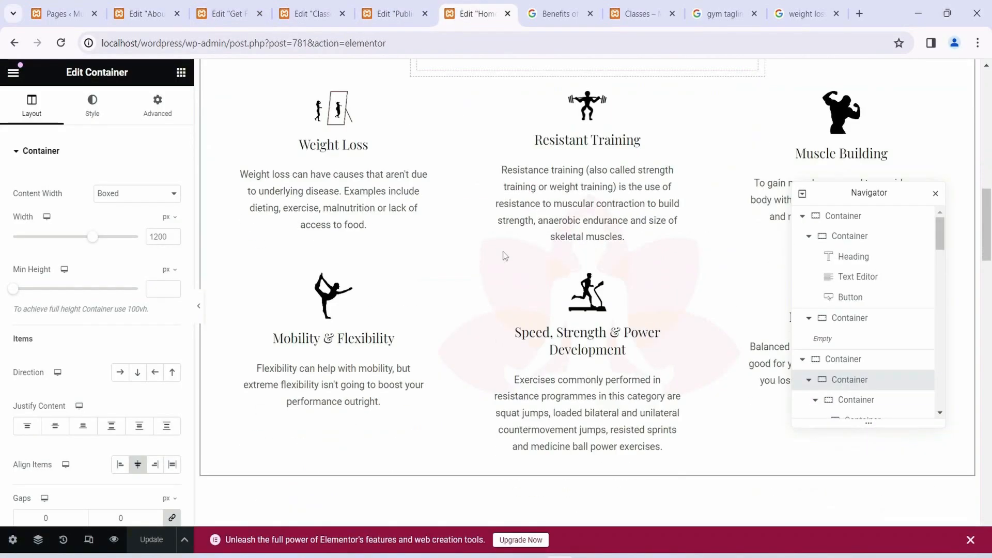
{"action": "scroll", "coordinate": [537, 421], "scroll_direction": "down", "scroll_amount": 15}
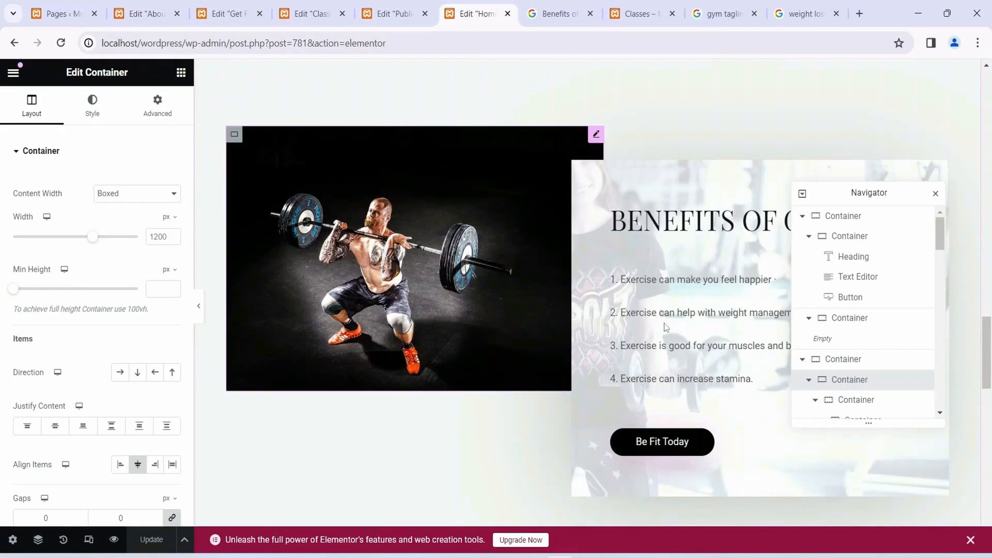
{"action": "scroll", "coordinate": [515, 357], "scroll_direction": "down", "scroll_amount": 4}
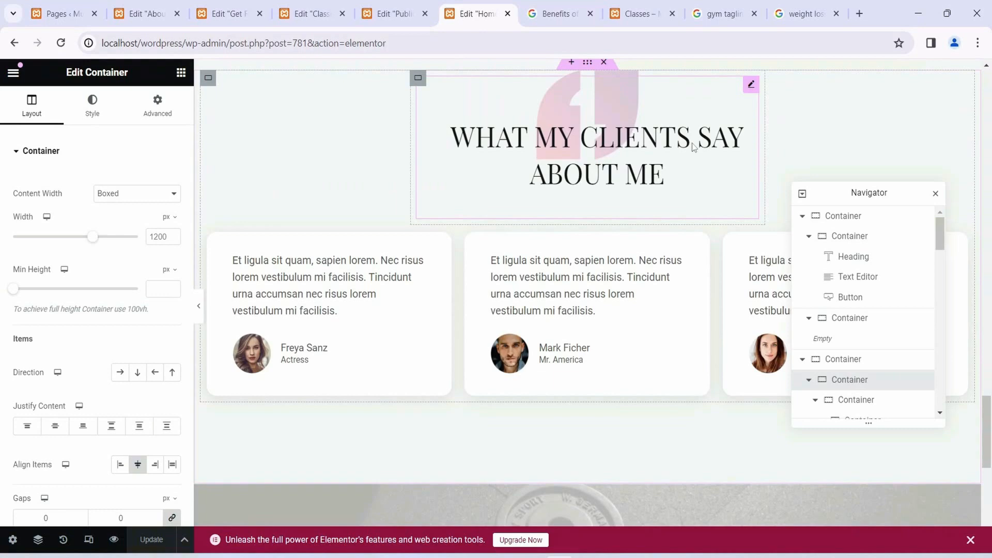
{"action": "scroll", "coordinate": [607, 187], "scroll_direction": "up", "scroll_amount": 3}
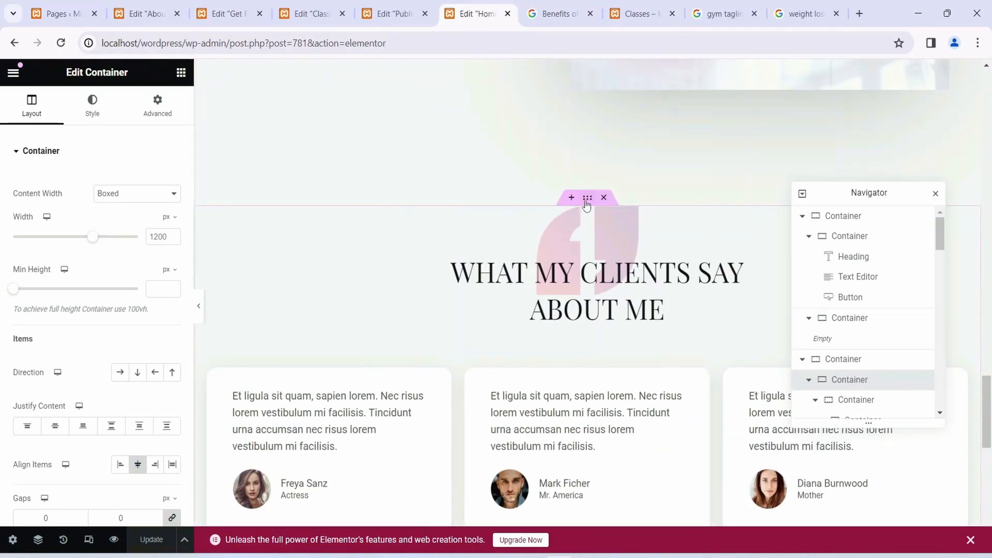
{"action": "left_click", "coordinate": [587, 201]}
{"action": "key", "text": "ctrl+c"}
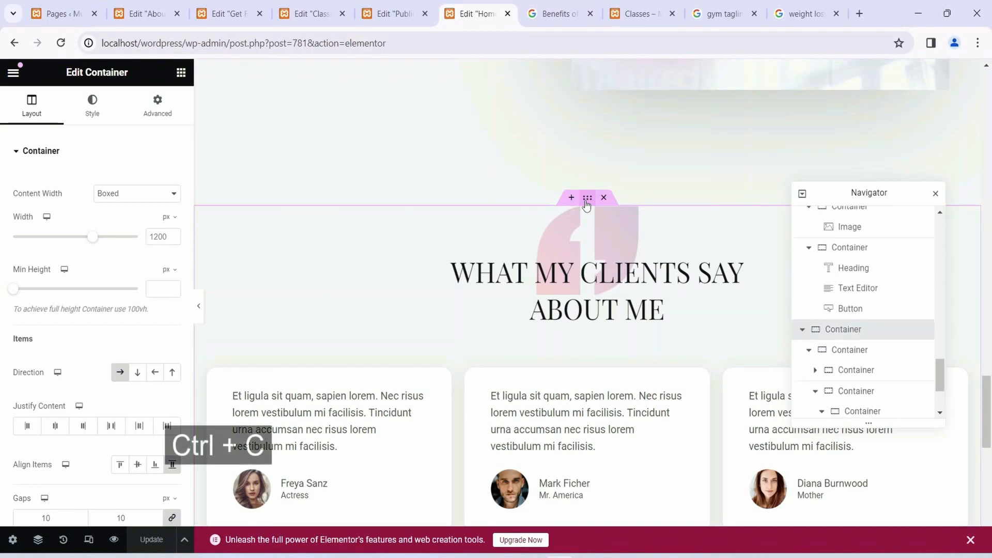
- Return to the About Me page and paste the copied client testimonials section into the empty container
{"action": "left_click", "coordinate": [229, 14]}
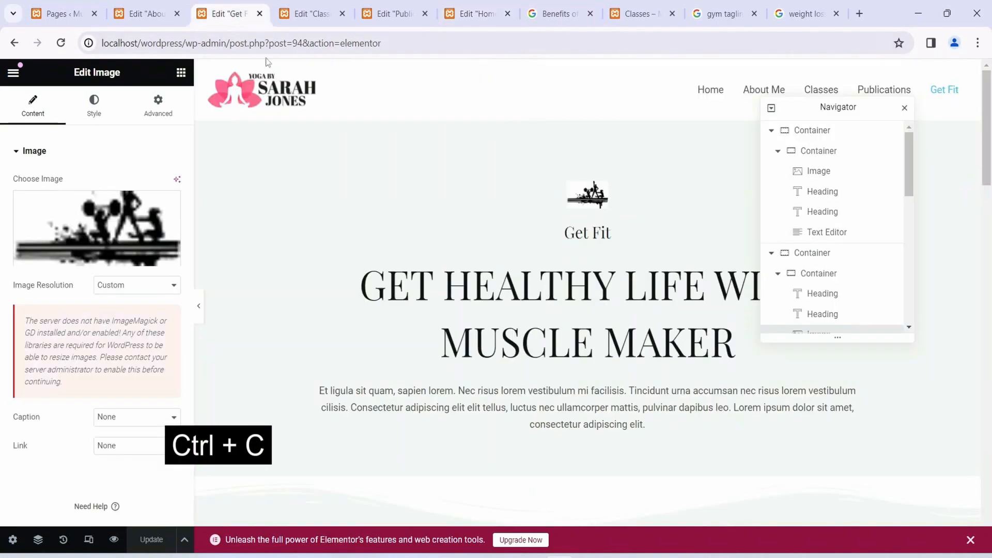
{"action": "left_click", "coordinate": [147, 14]}
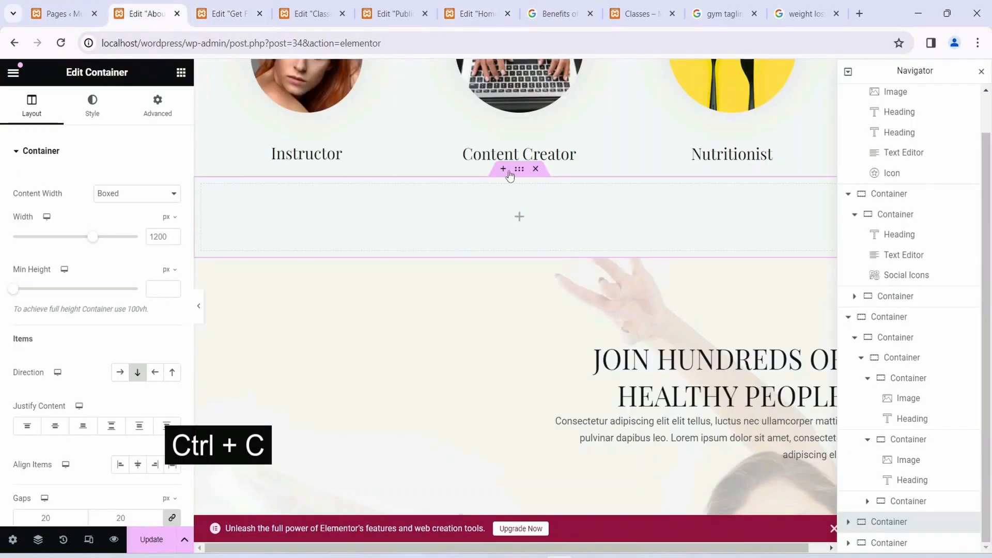
{"action": "key", "text": "ctrl+v"}
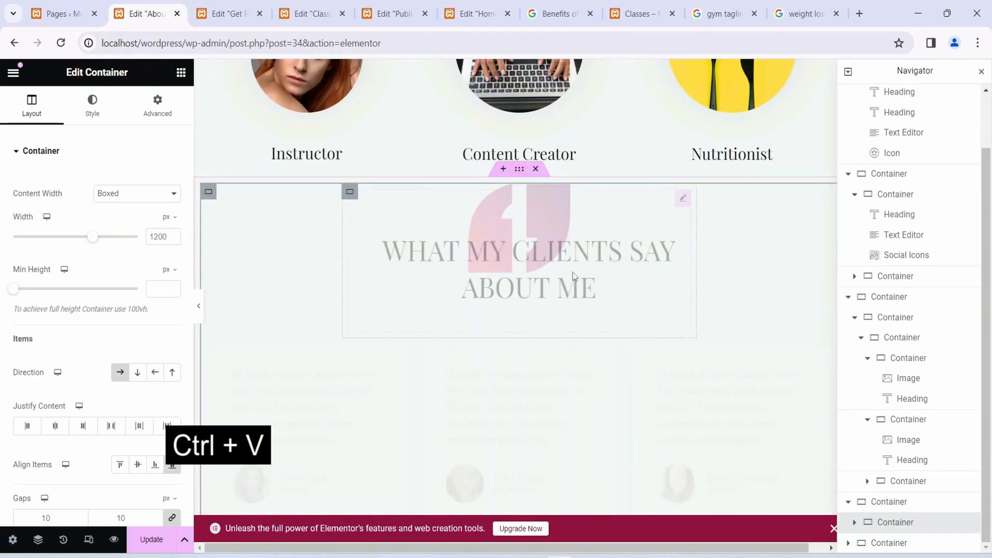
{"action": "scroll", "coordinate": [600, 343], "scroll_direction": "down", "scroll_amount": 1}
{"action": "scroll", "coordinate": [669, 266], "scroll_direction": "down", "scroll_amount": 5}
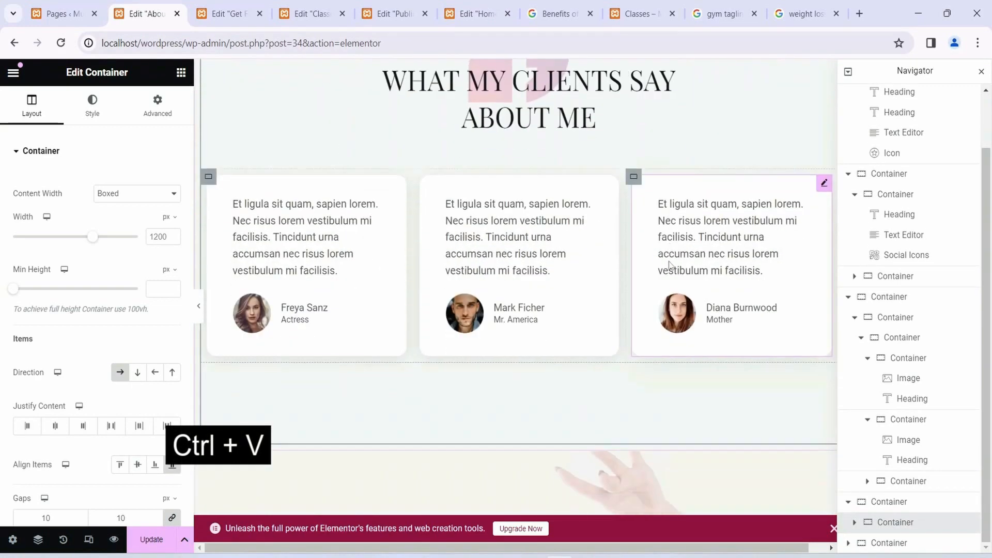
- Replace the background image of the "Join Hundreds of Healthy People" section with dumbbell-sports-weights-1966247.jpg from the media library
{"action": "scroll", "coordinate": [557, 305], "scroll_direction": "down", "scroll_amount": 3}
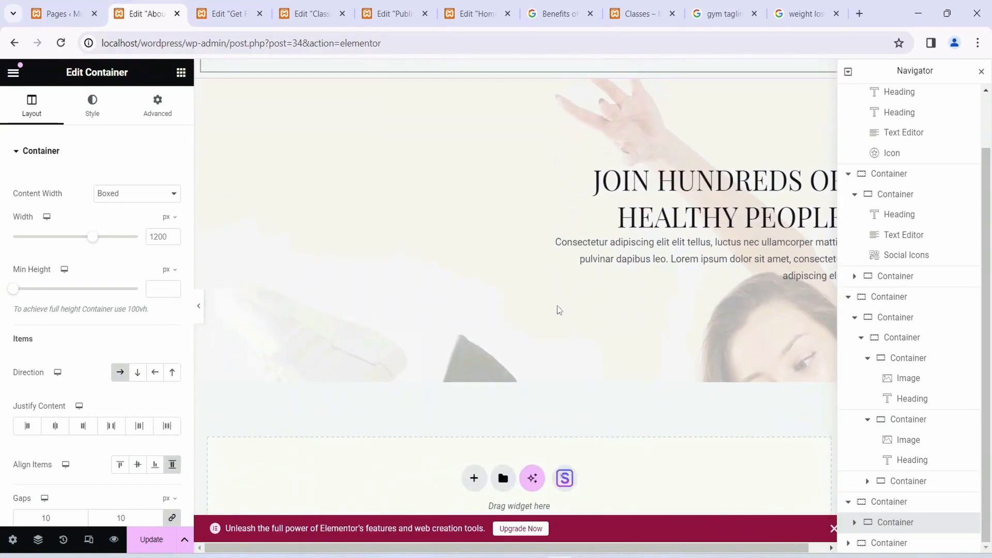
{"action": "scroll", "coordinate": [575, 395], "scroll_direction": "up", "scroll_amount": 1}
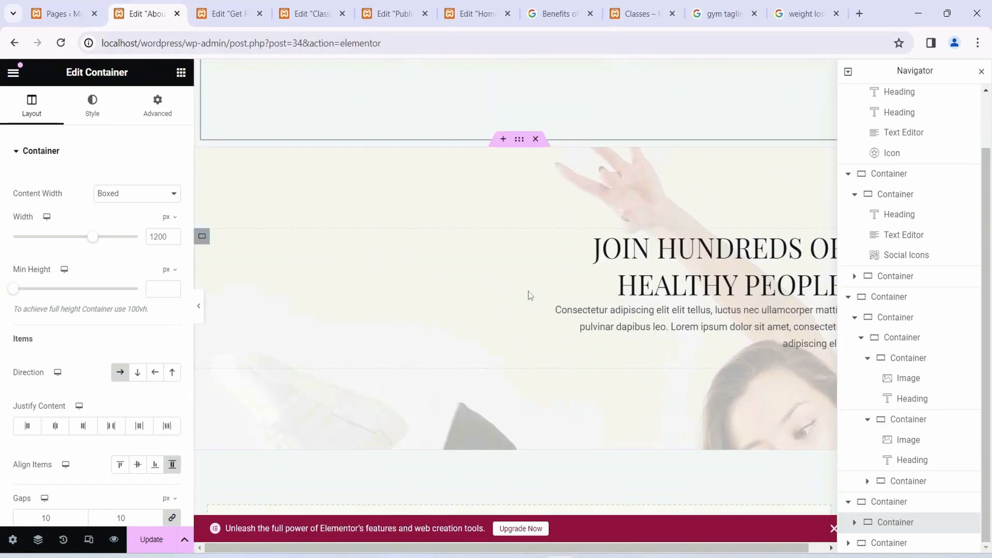
{"action": "left_click", "coordinate": [520, 148]}
{"action": "left_click", "coordinate": [83, 114]}
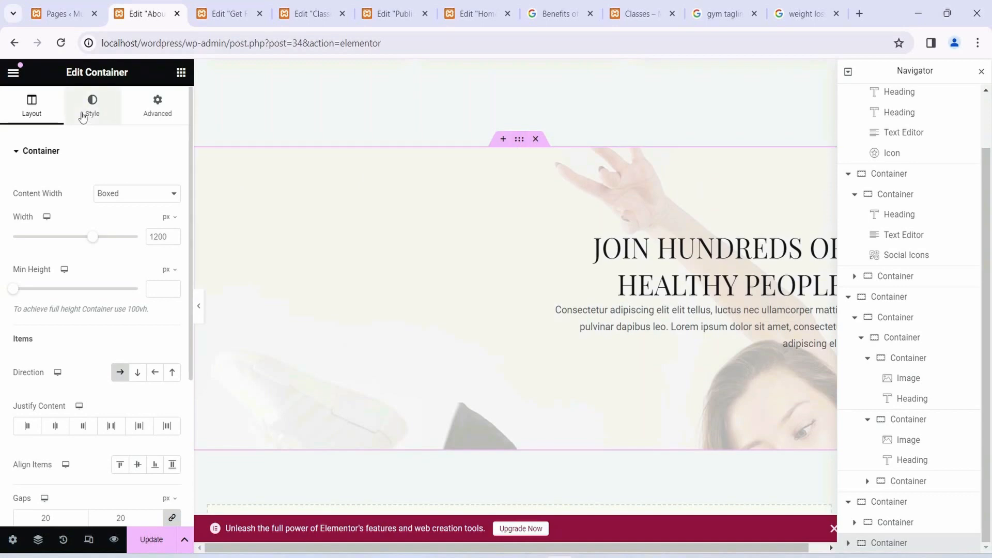
{"action": "left_click", "coordinate": [124, 300]}
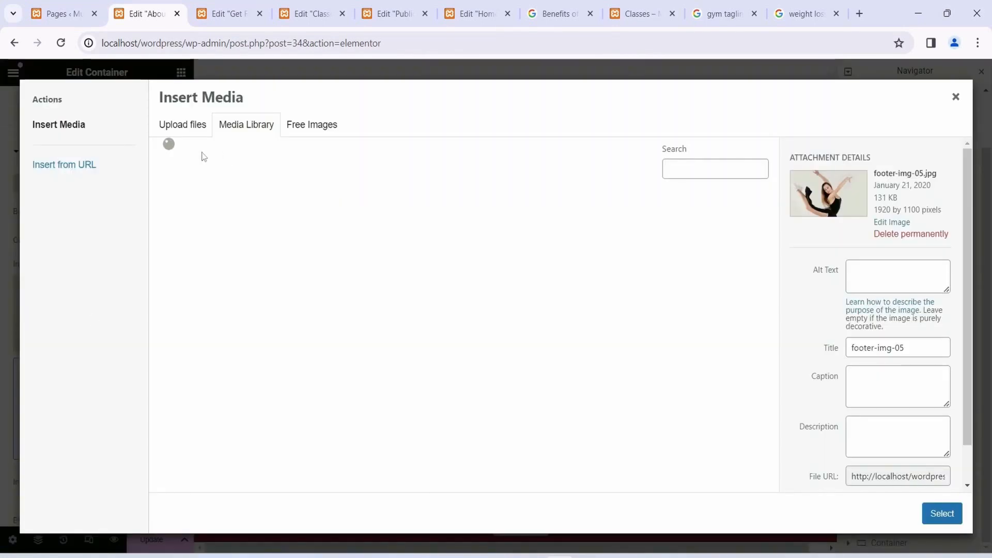
{"action": "left_click", "coordinate": [629, 237]}
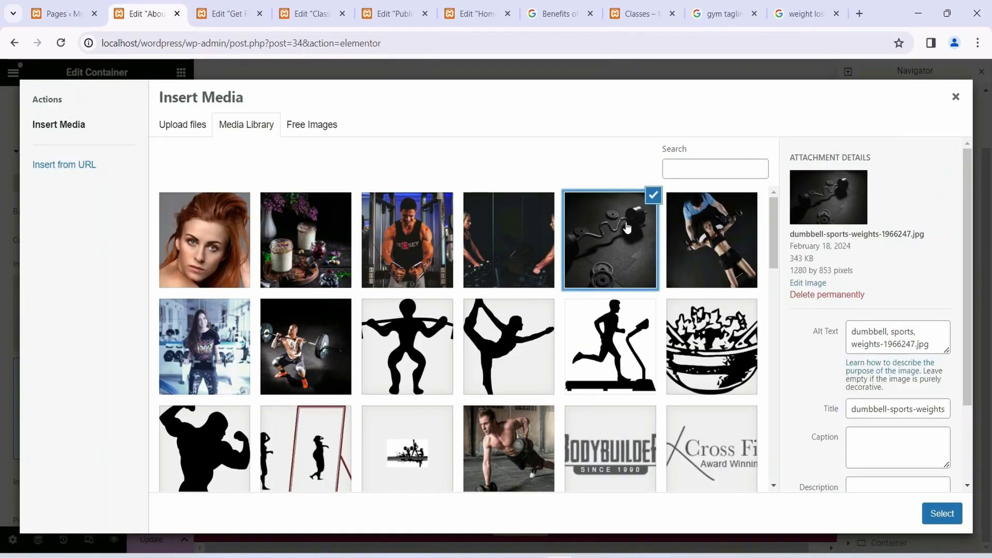
{"action": "left_click", "coordinate": [940, 515]}
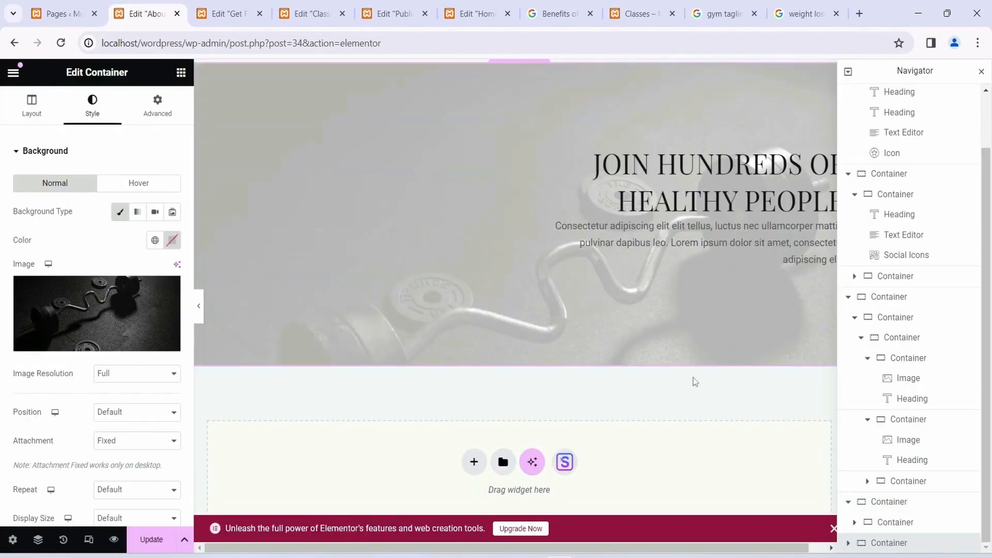
- Start replacing the "Muscle Maker" section's background image and search the free images for "fitness"
{"action": "scroll", "coordinate": [694, 377], "scroll_direction": "up", "scroll_amount": 8}
{"action": "scroll", "coordinate": [693, 377], "scroll_direction": "up", "scroll_amount": 5}
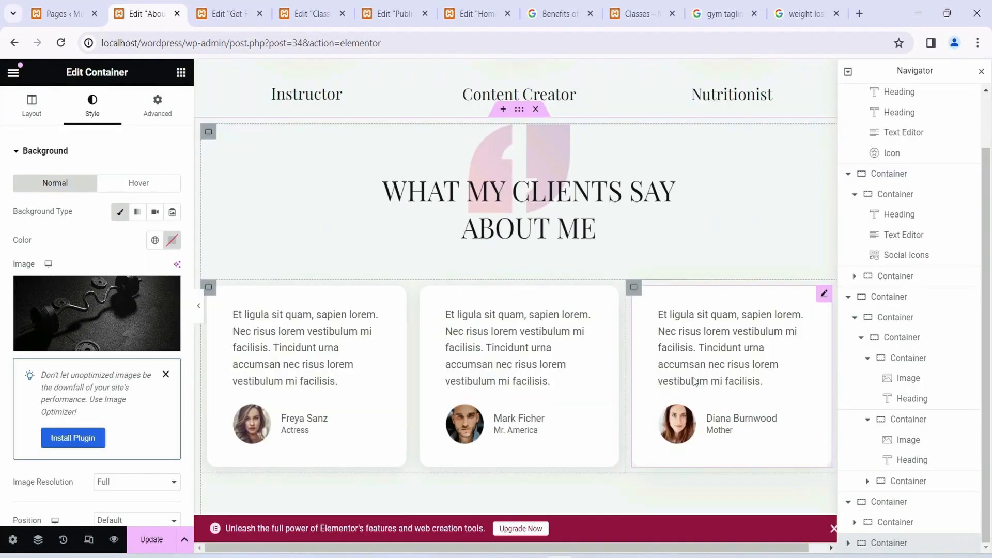
{"action": "scroll", "coordinate": [694, 377], "scroll_direction": "down", "scroll_amount": 15}
{"action": "scroll", "coordinate": [693, 378], "scroll_direction": "up", "scroll_amount": 3}
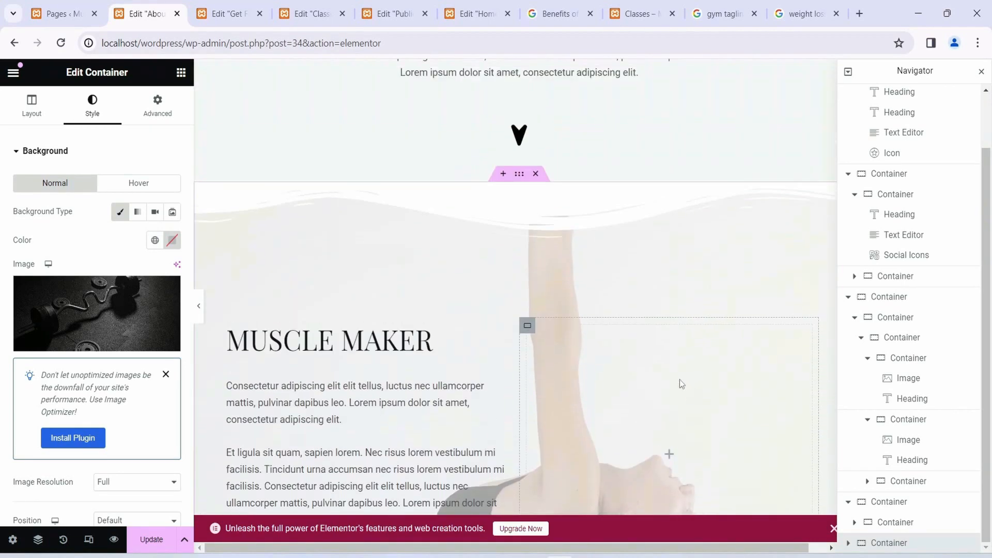
{"action": "scroll", "coordinate": [555, 321], "scroll_direction": "up", "scroll_amount": 1}
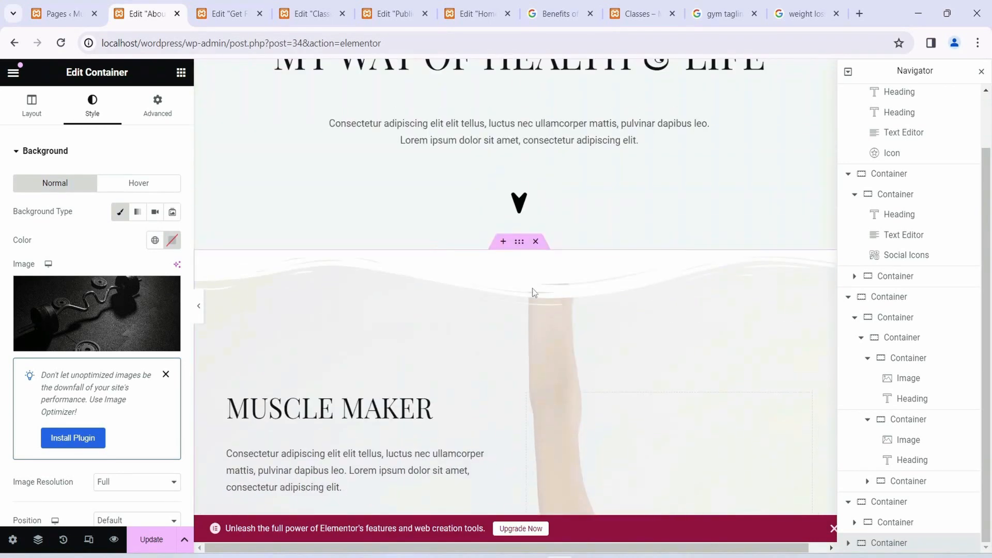
{"action": "left_click", "coordinate": [520, 242]}
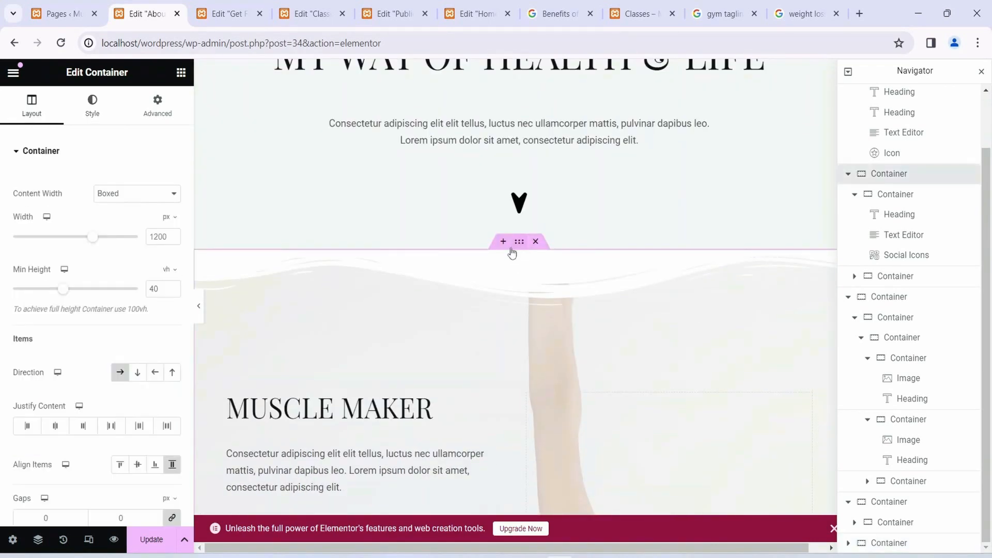
{"action": "left_click", "coordinate": [95, 106]}
{"action": "left_click", "coordinate": [82, 328]}
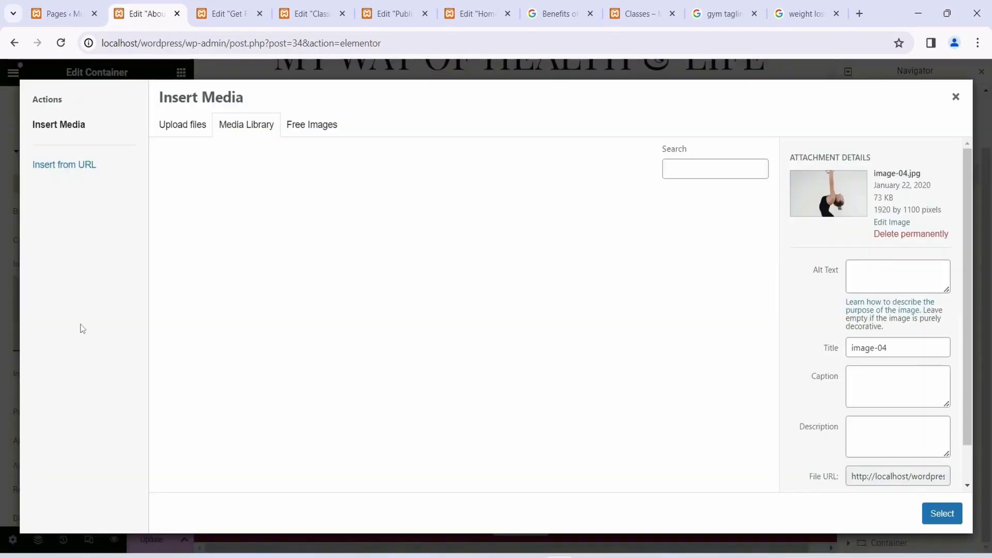
{"action": "left_click", "coordinate": [314, 127]}
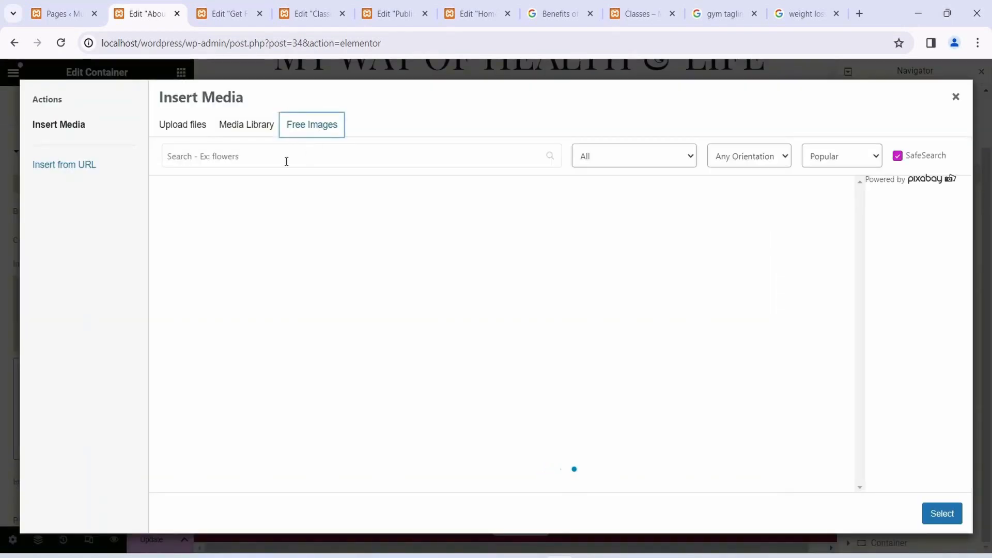
{"action": "left_click", "coordinate": [286, 158]}
{"action": "type", "text": "fitness"}
- Save and insert the "Workout, Gym, Fitness" photo of a woman at a pull-down bar as the "Muscle Maker" section's background
{"action": "left_click", "coordinate": [801, 288]}
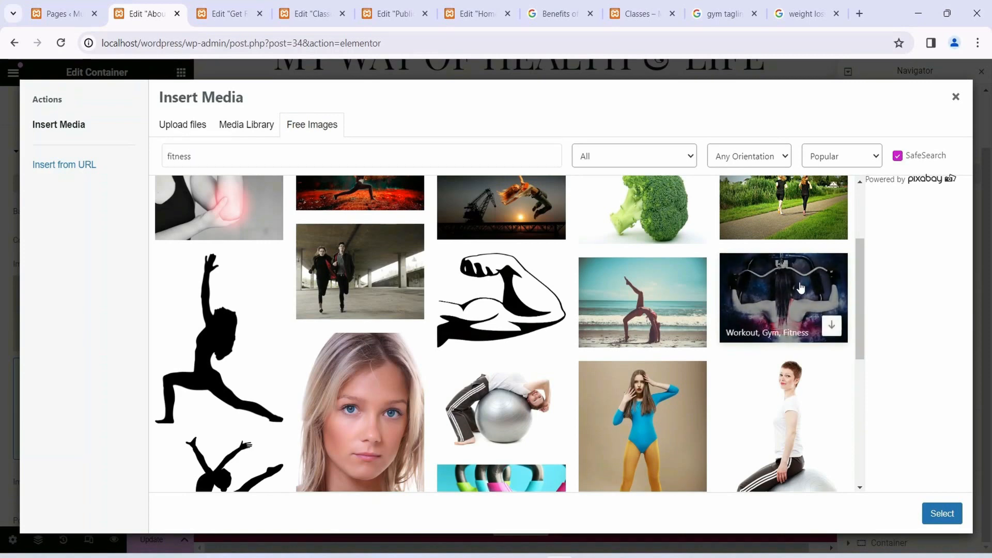
{"action": "left_click", "coordinate": [791, 289]}
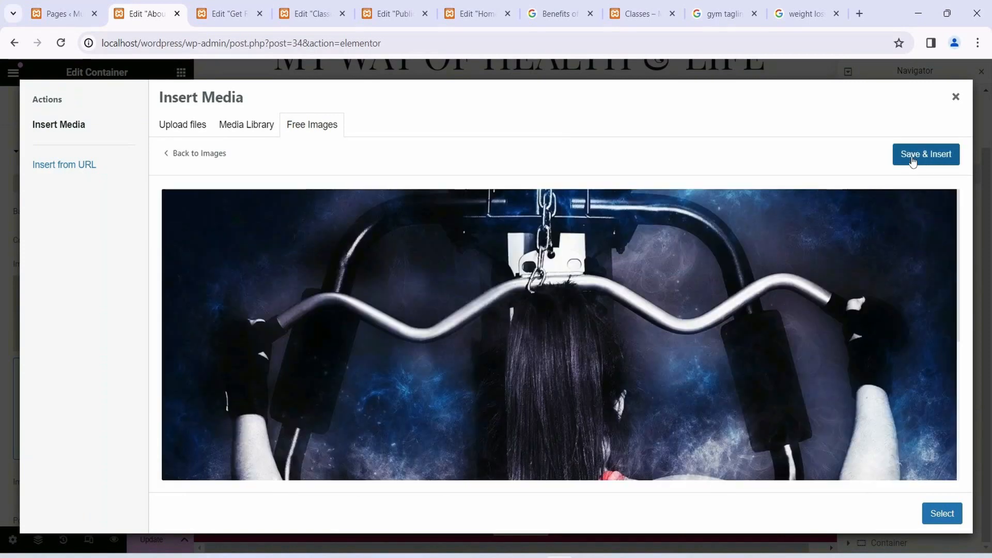
{"action": "left_click", "coordinate": [918, 162]}
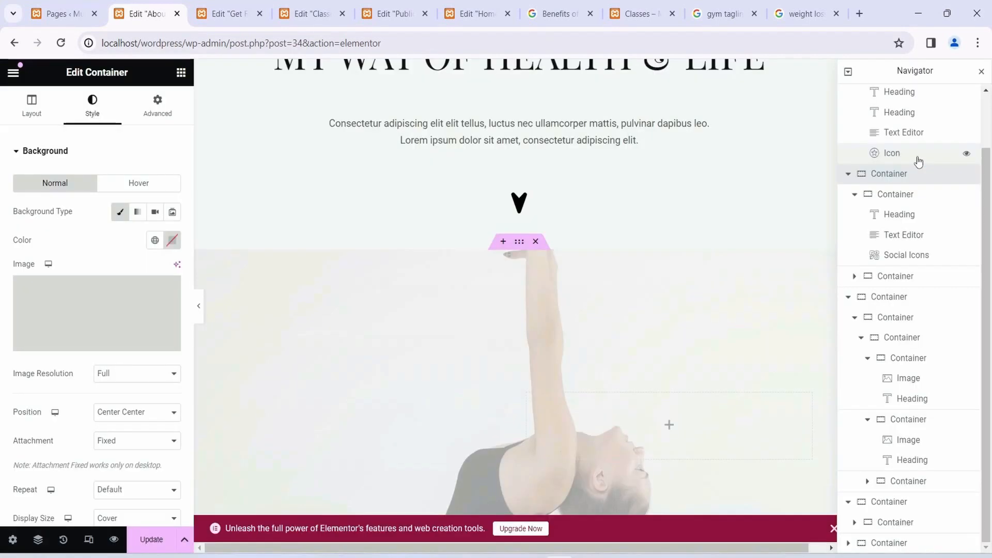
{"action": "scroll", "coordinate": [641, 239], "scroll_direction": "down", "scroll_amount": 3}
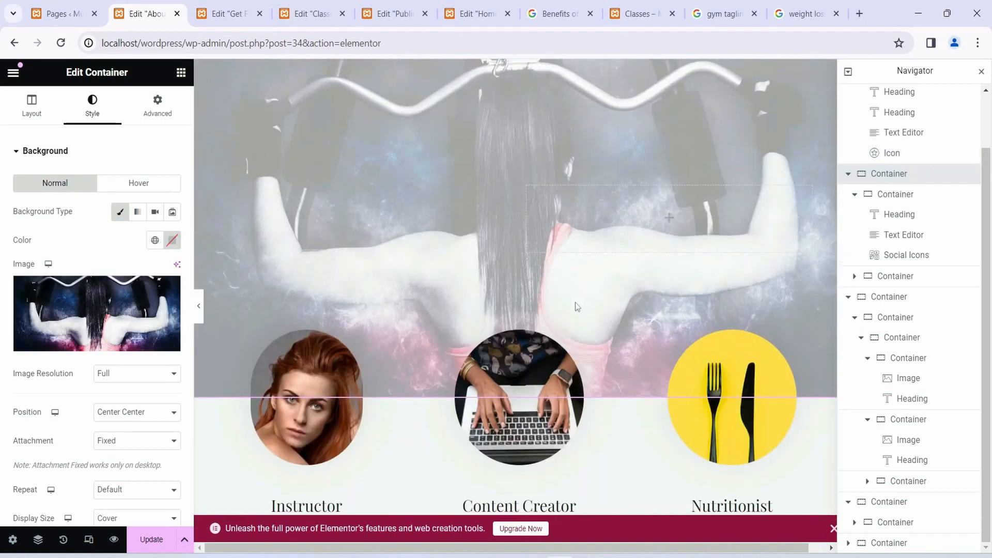
{"action": "scroll", "coordinate": [651, 292], "scroll_direction": "up", "scroll_amount": 3}
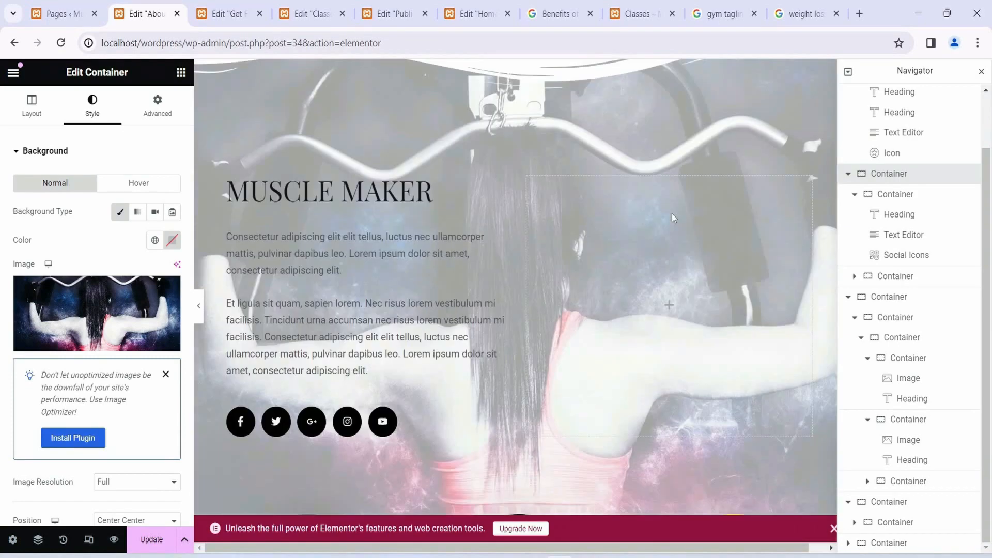
- Update the About Me page with the new backgrounds and open its preview
{"action": "scroll", "coordinate": [671, 213], "scroll_direction": "down", "scroll_amount": 6}
{"action": "scroll", "coordinate": [671, 221], "scroll_direction": "down", "scroll_amount": 10}
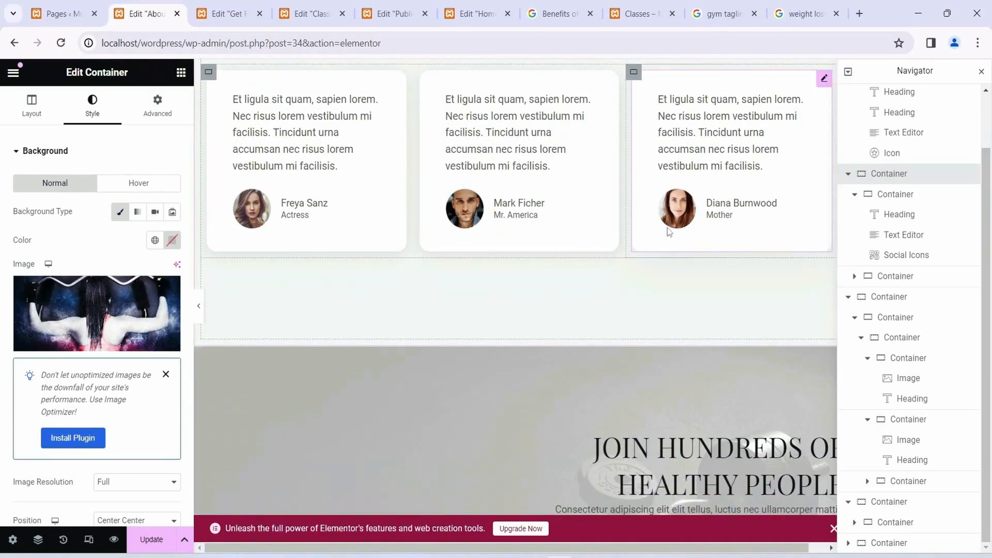
{"action": "scroll", "coordinate": [656, 293], "scroll_direction": "up", "scroll_amount": 20}
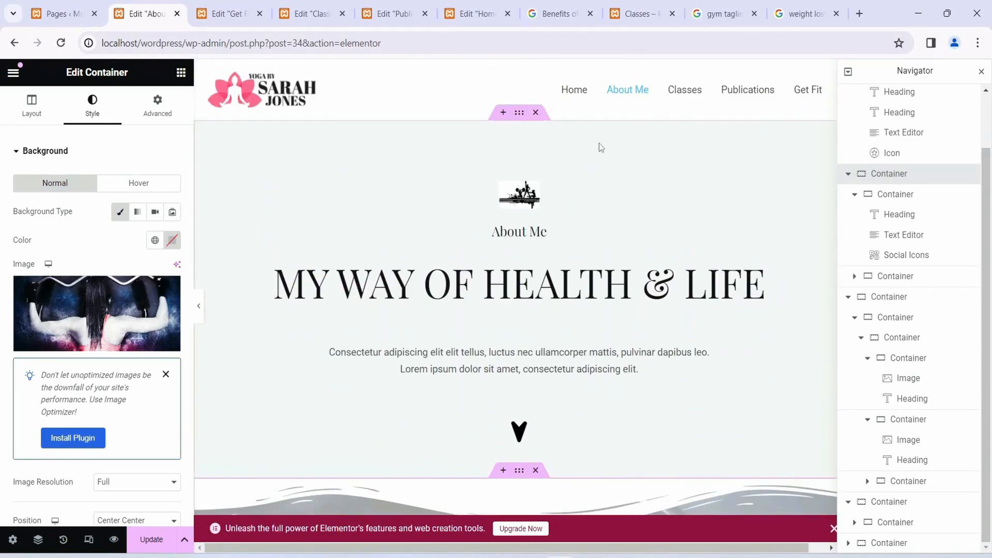
{"action": "left_click", "coordinate": [145, 542]}
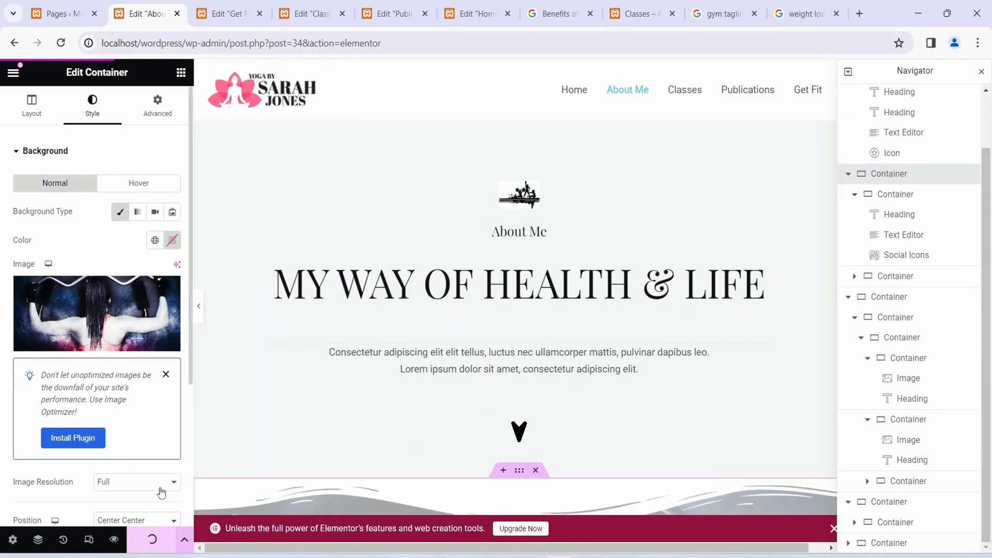
{"action": "left_click", "coordinate": [113, 541]}
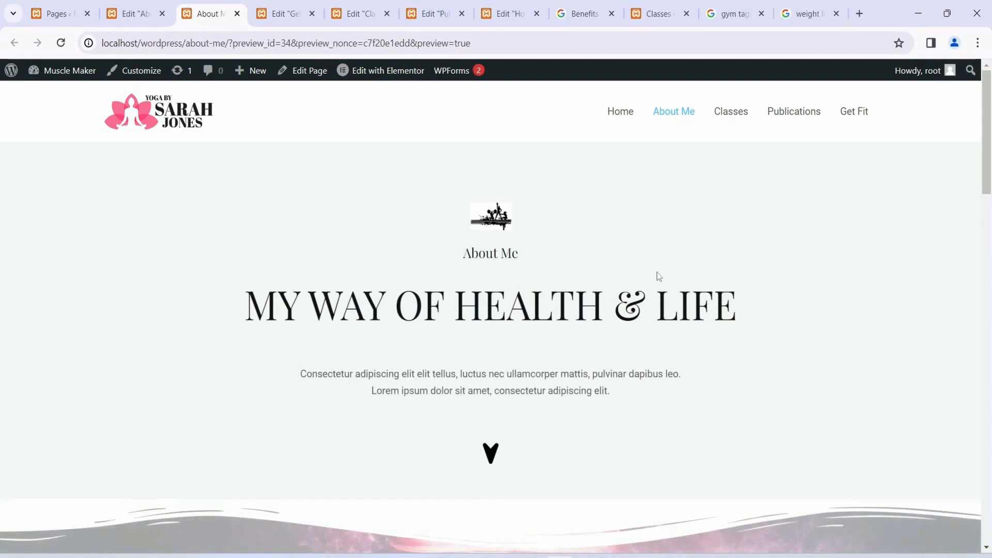
- Review the About Me preview from the header down to the "Join Hundreds of Healthy People" section
{"action": "scroll", "coordinate": [594, 253], "scroll_direction": "down", "scroll_amount": 3}
{"action": "scroll", "coordinate": [587, 257], "scroll_direction": "up", "scroll_amount": 3}
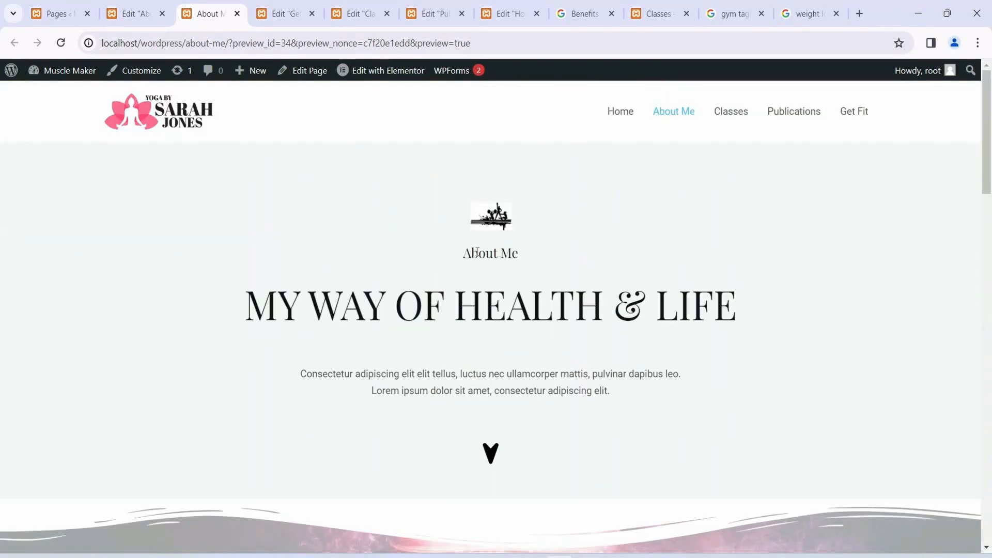
{"action": "scroll", "coordinate": [690, 249], "scroll_direction": "down", "scroll_amount": 15}
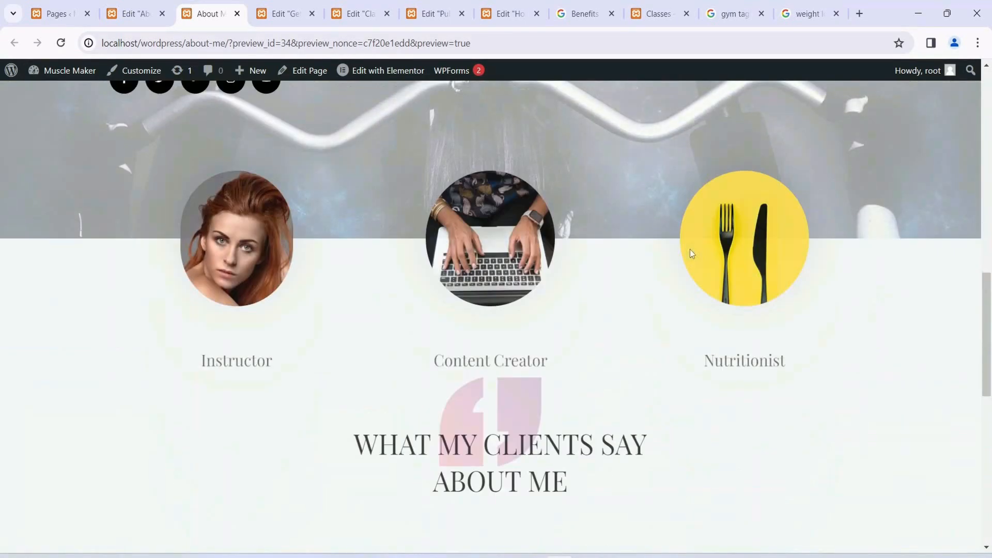
{"action": "scroll", "coordinate": [690, 249], "scroll_direction": "down", "scroll_amount": 10}
{"action": "scroll", "coordinate": [662, 361], "scroll_direction": "up", "scroll_amount": 1}
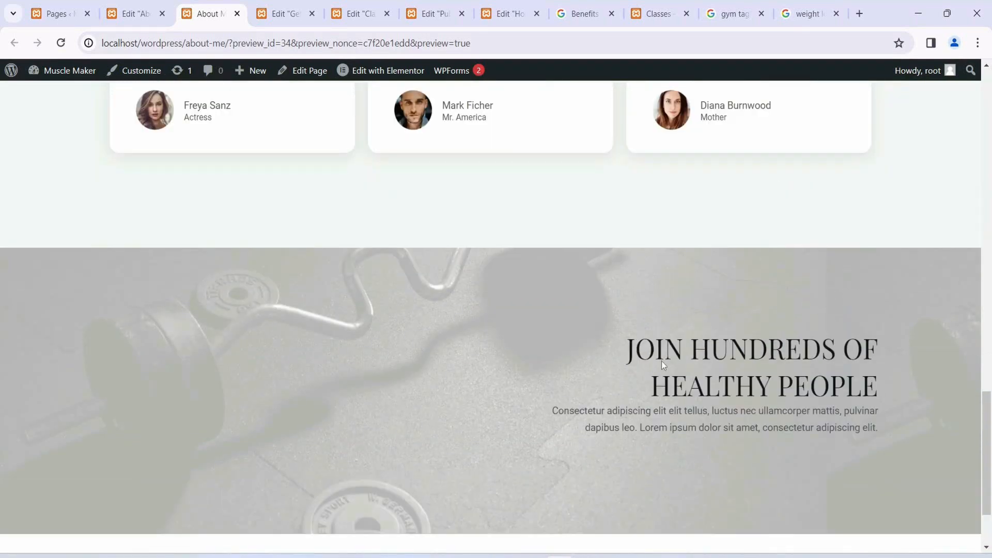
{"action": "scroll", "coordinate": [664, 365], "scroll_direction": "up", "scroll_amount": 20}
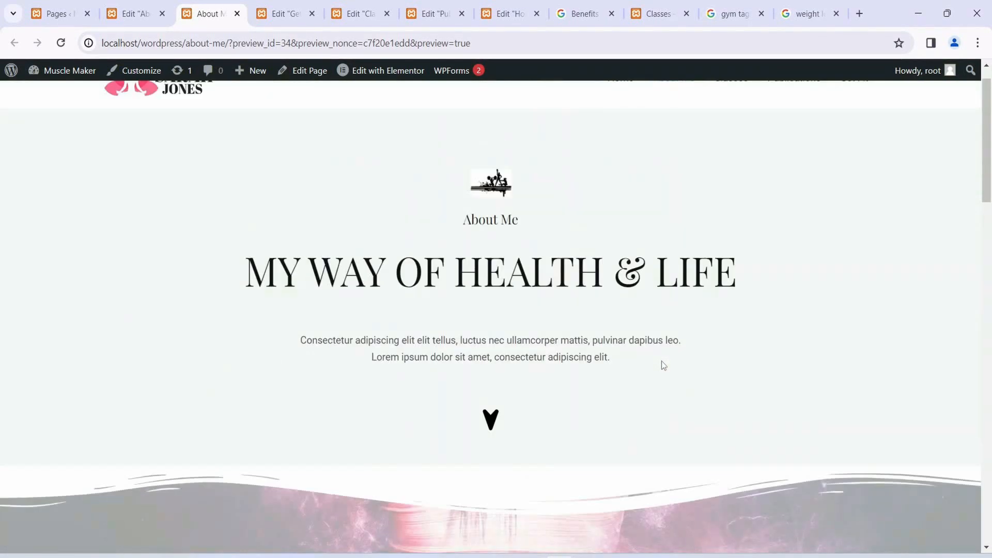
- Open the site's Classes page and examine its headings, the six training classes and the image carousel
{"action": "left_click", "coordinate": [736, 110]}
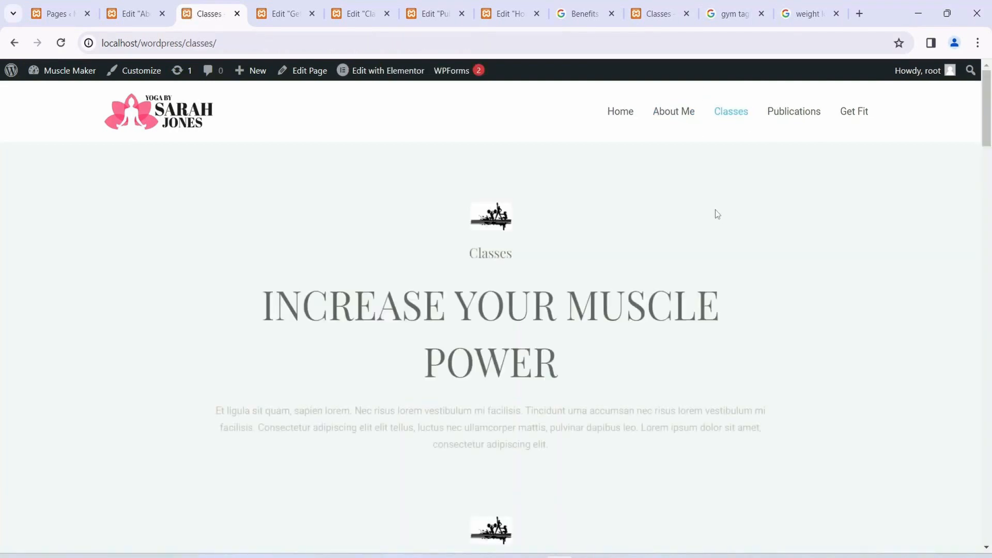
{"action": "scroll", "coordinate": [715, 210], "scroll_direction": "down", "scroll_amount": 4}
{"action": "scroll", "coordinate": [764, 192], "scroll_direction": "up", "scroll_amount": 4}
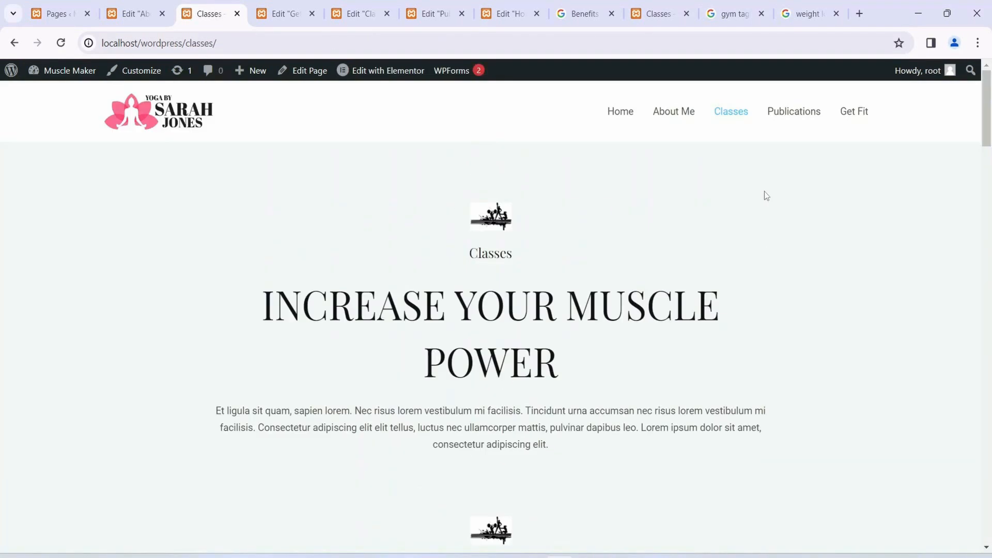
{"action": "scroll", "coordinate": [774, 222], "scroll_direction": "down", "scroll_amount": 6}
{"action": "scroll", "coordinate": [467, 183], "scroll_direction": "down", "scroll_amount": 1}
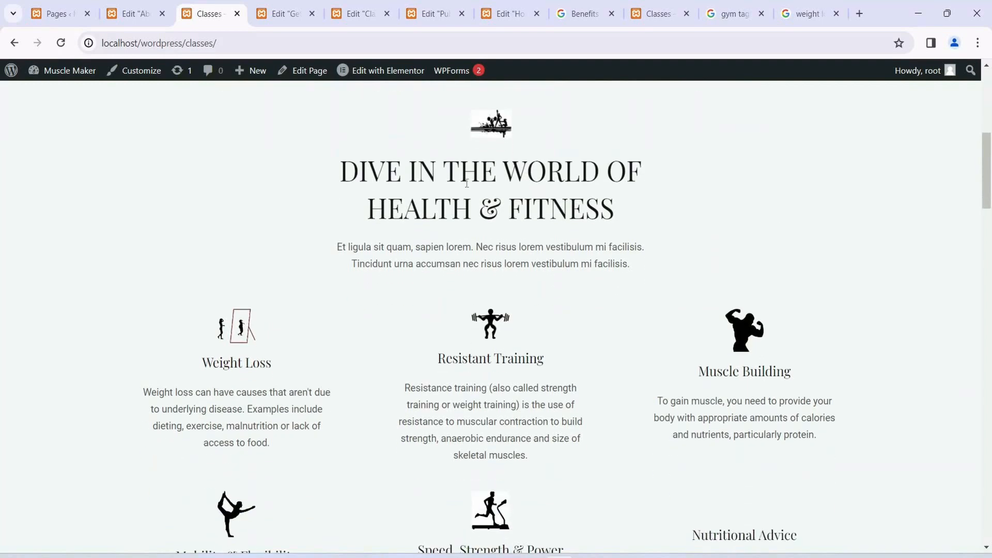
{"action": "left_click_drag", "start_coordinate": [399, 180], "coordinate": [788, 238]}
{"action": "left_click", "coordinate": [813, 231]}
{"action": "scroll", "coordinate": [814, 232], "scroll_direction": "down", "scroll_amount": 10}
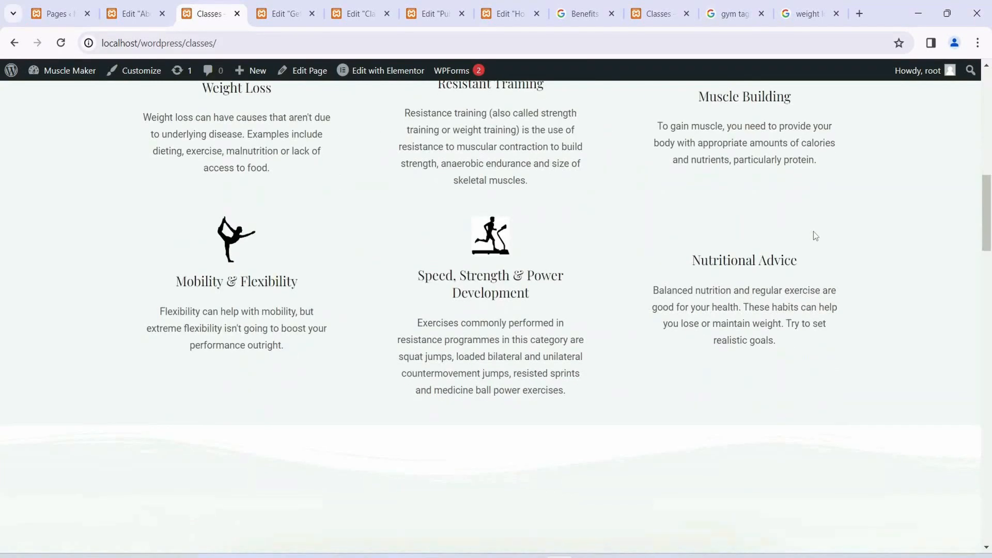
{"action": "scroll", "coordinate": [813, 232], "scroll_direction": "down", "scroll_amount": 7}
{"action": "scroll", "coordinate": [786, 326], "scroll_direction": "up", "scroll_amount": 2}
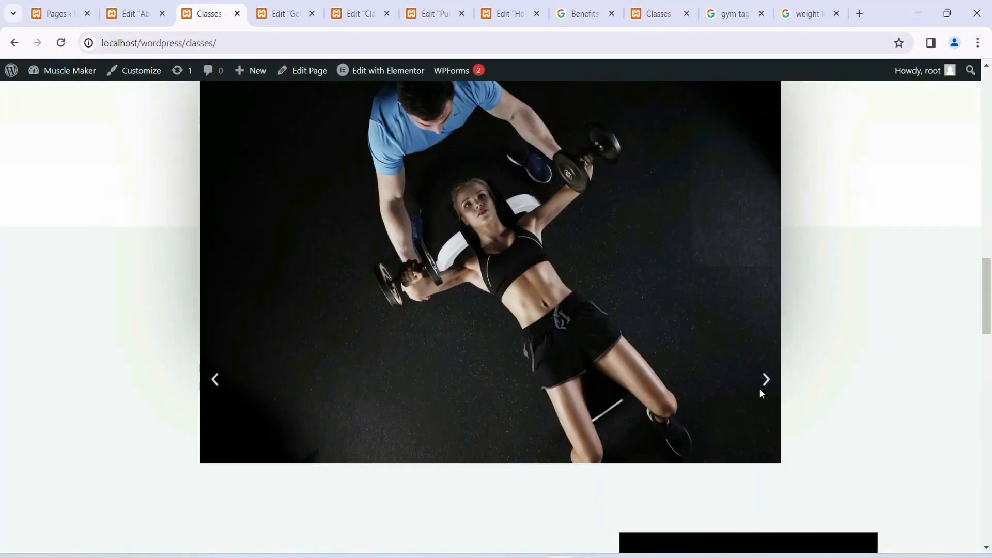
{"action": "left_click", "coordinate": [761, 381]}
- Examine the Basic Plan, Premium Plan and Summer Offer pricing blocks on the Classes page
{"action": "scroll", "coordinate": [920, 306], "scroll_direction": "down", "scroll_amount": 6}
{"action": "scroll", "coordinate": [111, 365], "scroll_direction": "down", "scroll_amount": 4}
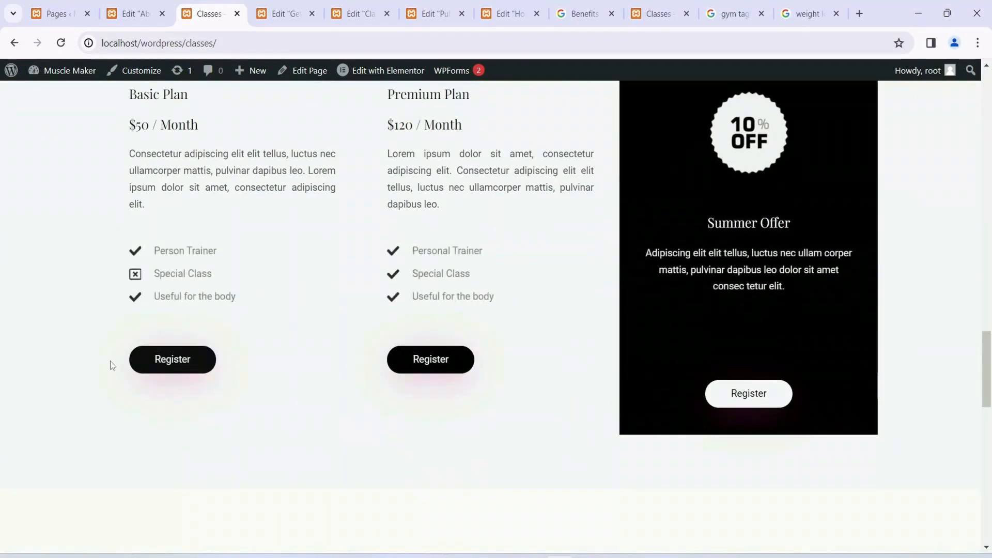
{"action": "scroll", "coordinate": [158, 288], "scroll_direction": "up", "scroll_amount": 1}
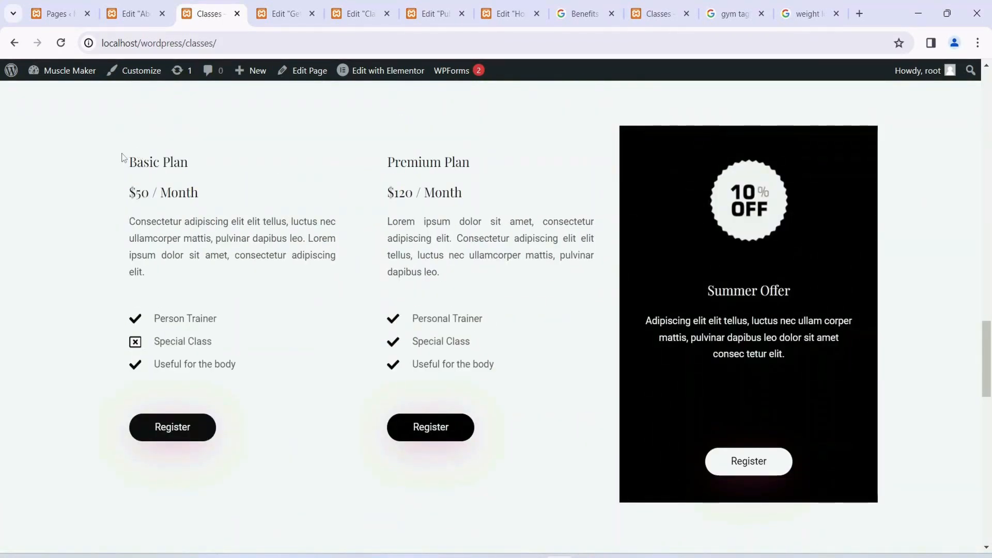
{"action": "left_click_drag", "start_coordinate": [124, 155], "coordinate": [207, 279]}
{"action": "left_click", "coordinate": [285, 354]}
{"action": "left_click_drag", "start_coordinate": [135, 162], "coordinate": [184, 162]}
{"action": "left_click_drag", "start_coordinate": [422, 162], "coordinate": [519, 196]}
{"action": "scroll", "coordinate": [579, 283], "scroll_direction": "down", "scroll_amount": 2}
{"action": "scroll", "coordinate": [580, 283], "scroll_direction": "up", "scroll_amount": 1}
{"action": "left_click_drag", "start_coordinate": [774, 224], "coordinate": [846, 226]}
{"action": "left_click", "coordinate": [935, 223]}
- Check the FAQ section and the page end of the Classes page, then return to its beginning
{"action": "scroll", "coordinate": [935, 225], "scroll_direction": "down", "scroll_amount": 10}
{"action": "scroll", "coordinate": [777, 307], "scroll_direction": "up", "scroll_amount": 3}
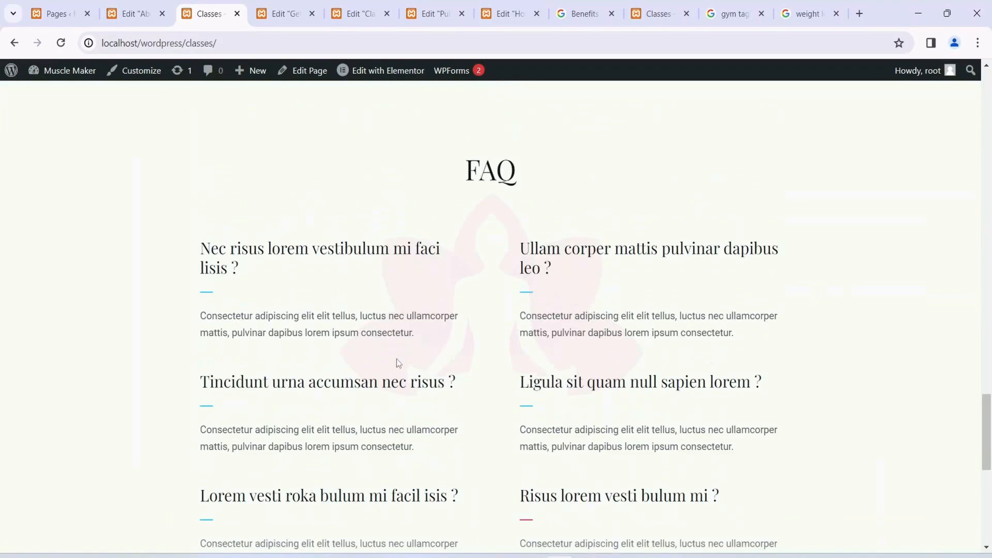
{"action": "scroll", "coordinate": [445, 202], "scroll_direction": "down", "scroll_amount": 9}
{"action": "scroll", "coordinate": [531, 325], "scroll_direction": "up", "scroll_amount": 12}
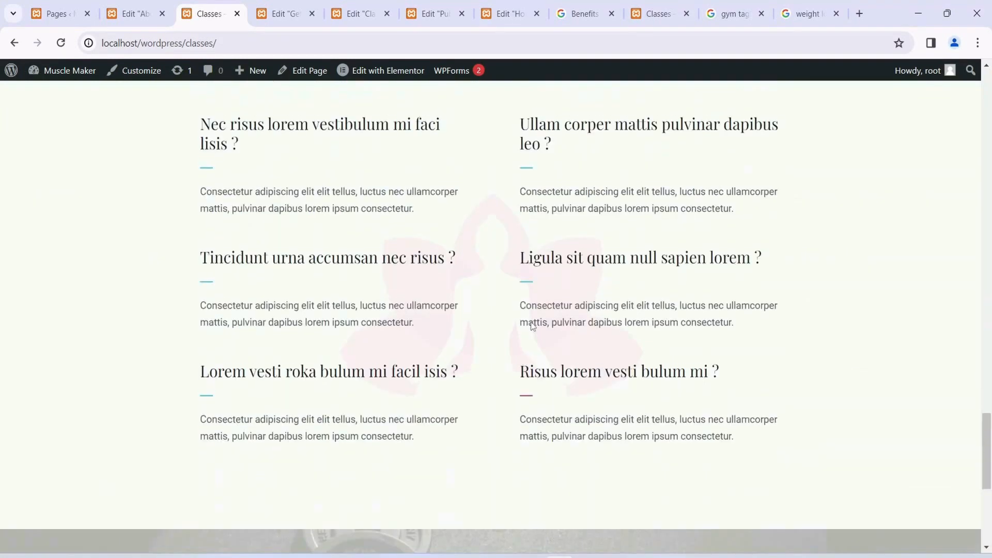
{"action": "scroll", "coordinate": [532, 327], "scroll_direction": "up", "scroll_amount": 15}
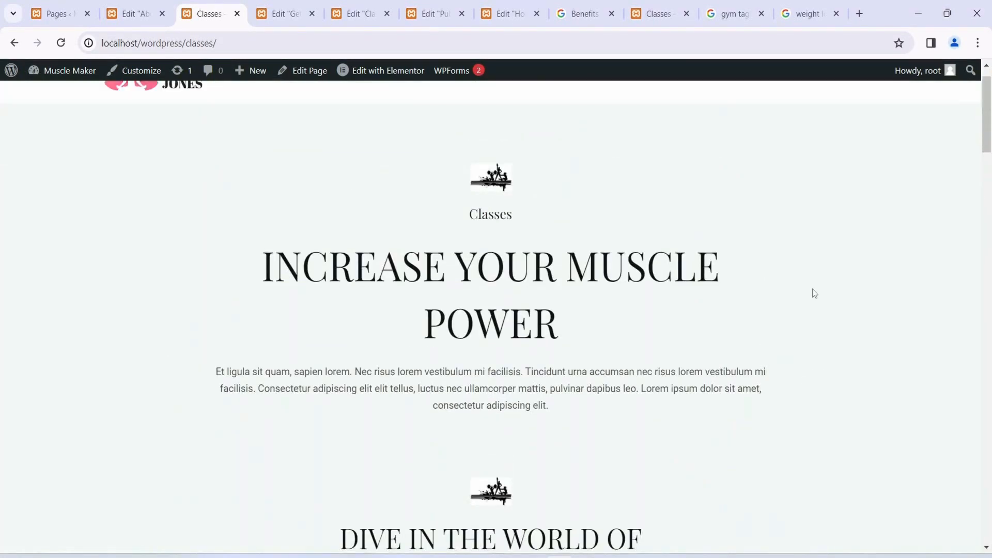
- Open the site's Publications page and review its heading, the CrossFit training block, and the fitness training and healthy food cards
{"action": "left_click", "coordinate": [781, 113]}
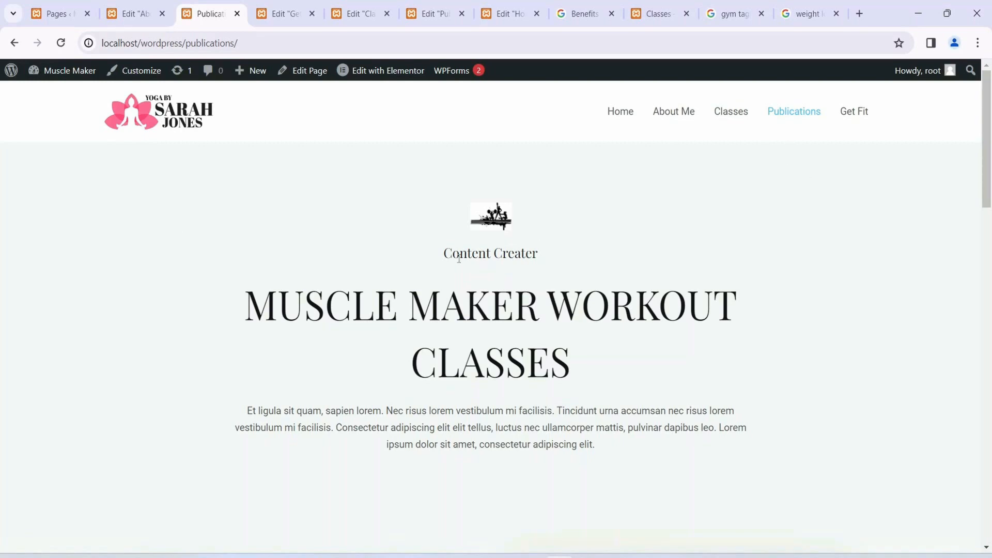
{"action": "left_click_drag", "start_coordinate": [459, 258], "coordinate": [607, 260]}
{"action": "left_click", "coordinate": [607, 258]}
{"action": "scroll", "coordinate": [603, 258], "scroll_direction": "down", "scroll_amount": 5}
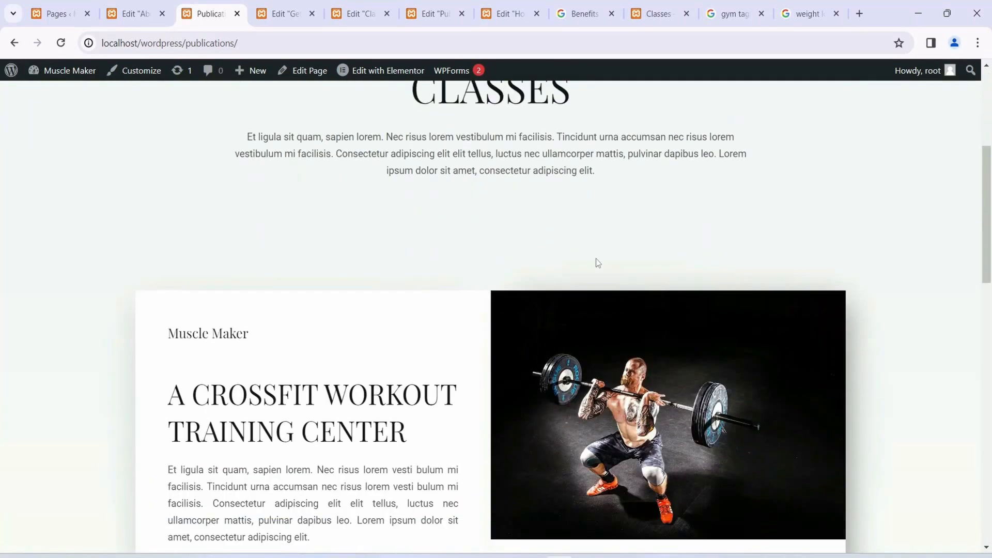
{"action": "scroll", "coordinate": [596, 259], "scroll_direction": "down", "scroll_amount": 4}
{"action": "scroll", "coordinate": [159, 416], "scroll_direction": "down", "scroll_amount": 4}
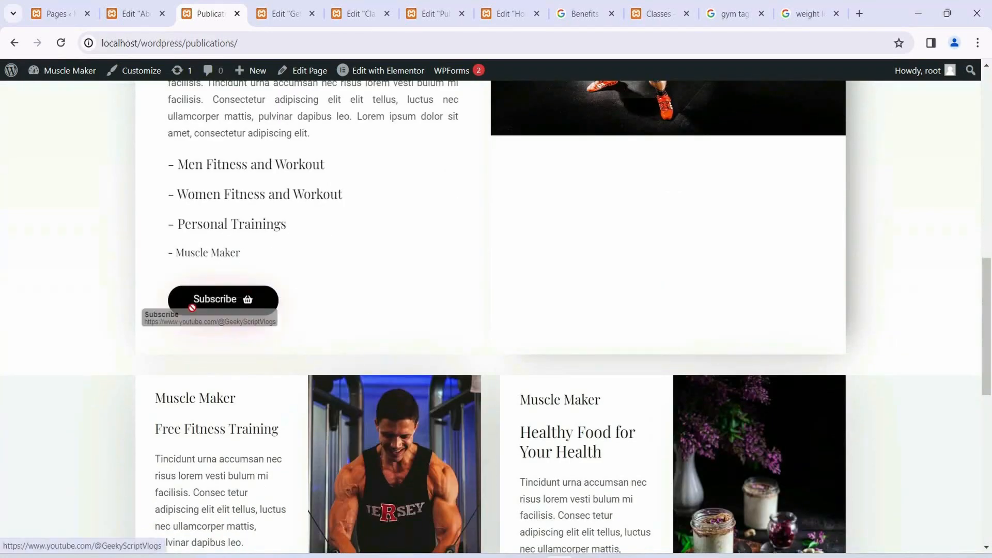
{"action": "scroll", "coordinate": [349, 237], "scroll_direction": "down", "scroll_amount": 4}
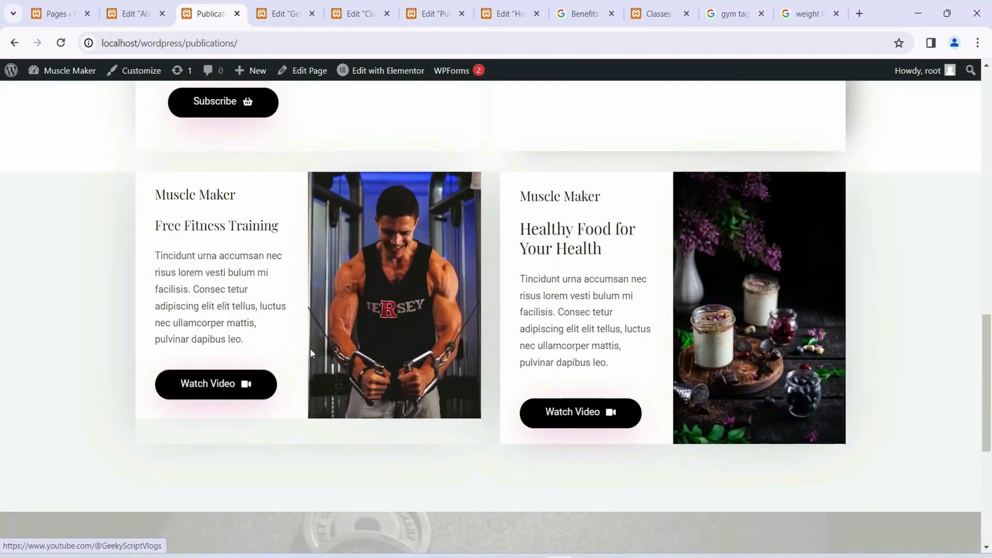
{"action": "scroll", "coordinate": [575, 374], "scroll_direction": "down", "scroll_amount": 6}
{"action": "scroll", "coordinate": [574, 401], "scroll_direction": "up", "scroll_amount": 8}
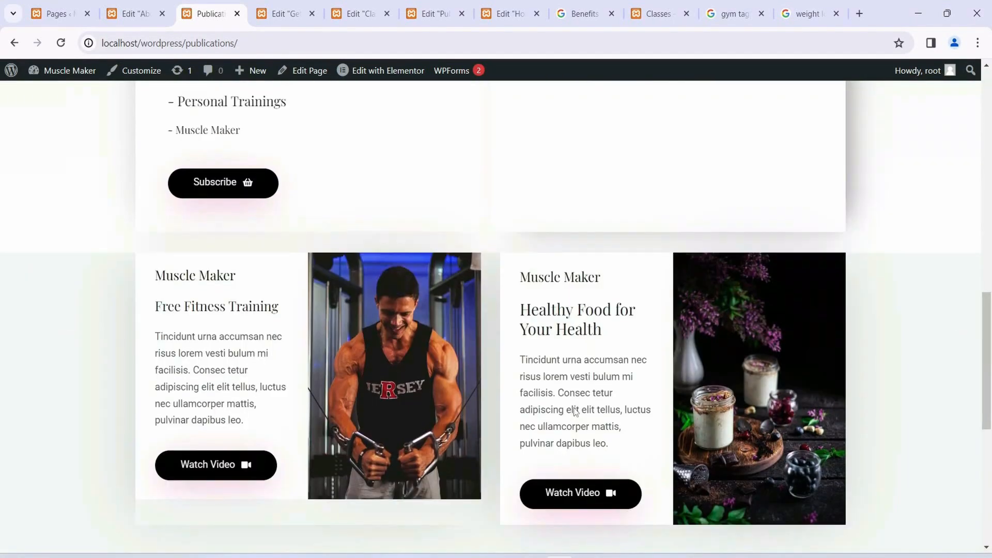
{"action": "scroll", "coordinate": [575, 411], "scroll_direction": "up", "scroll_amount": 15}
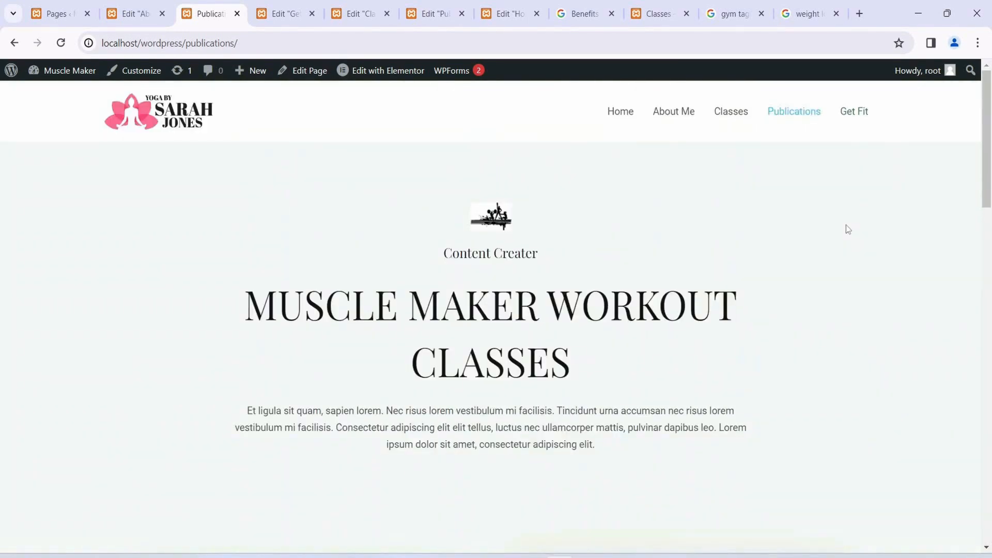
- Open the site's Get Fit page and examine its main heading, the studio address and the fitness hours
{"action": "left_click", "coordinate": [854, 122]}
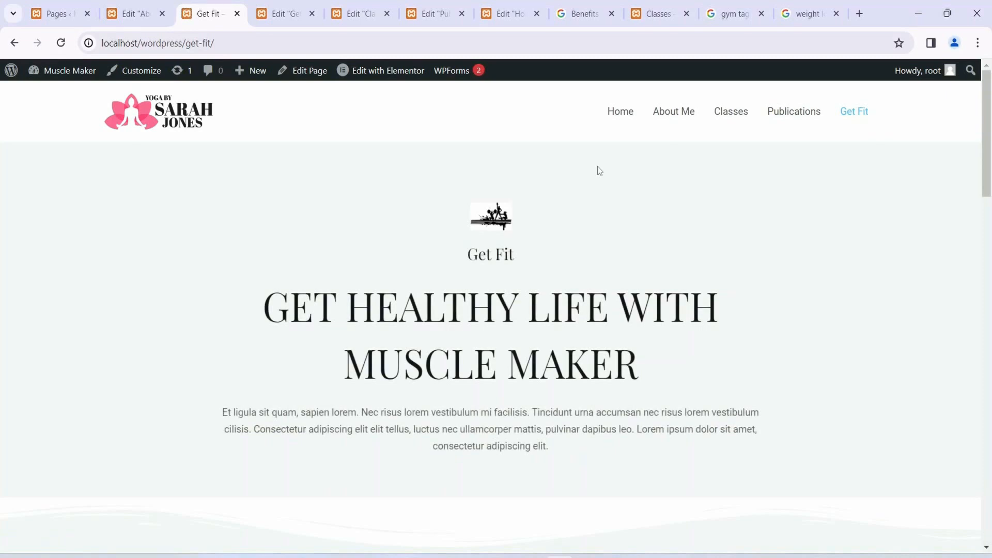
{"action": "scroll", "coordinate": [636, 239], "scroll_direction": "down", "scroll_amount": 3}
{"action": "left_click_drag", "start_coordinate": [387, 178], "coordinate": [768, 250]}
{"action": "scroll", "coordinate": [768, 250], "scroll_direction": "down", "scroll_amount": 5}
{"action": "scroll", "coordinate": [770, 257], "scroll_direction": "down", "scroll_amount": 3}
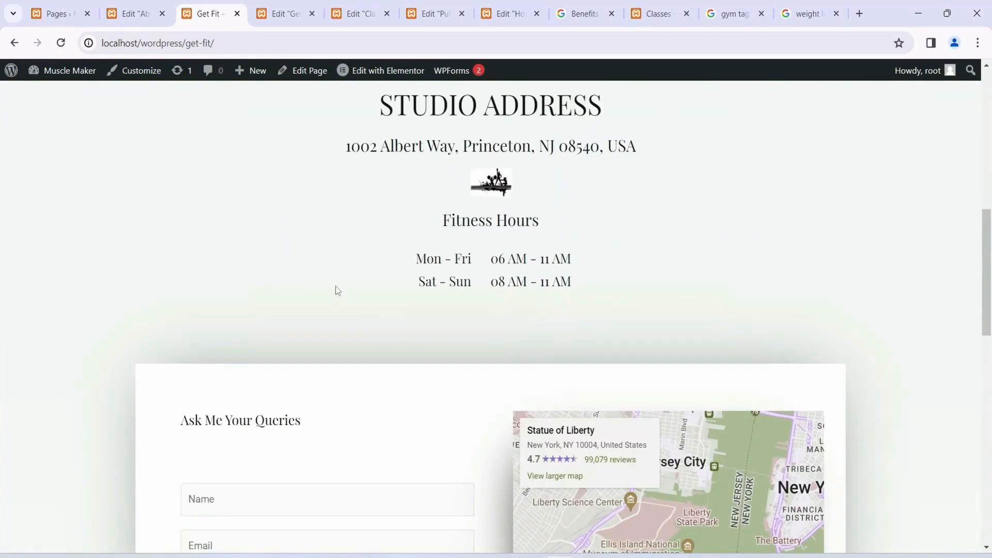
{"action": "left_click_drag", "start_coordinate": [443, 222], "coordinate": [722, 253]}
{"action": "left_click", "coordinate": [722, 254]}
{"action": "scroll", "coordinate": [721, 253], "scroll_direction": "down", "scroll_amount": 6}
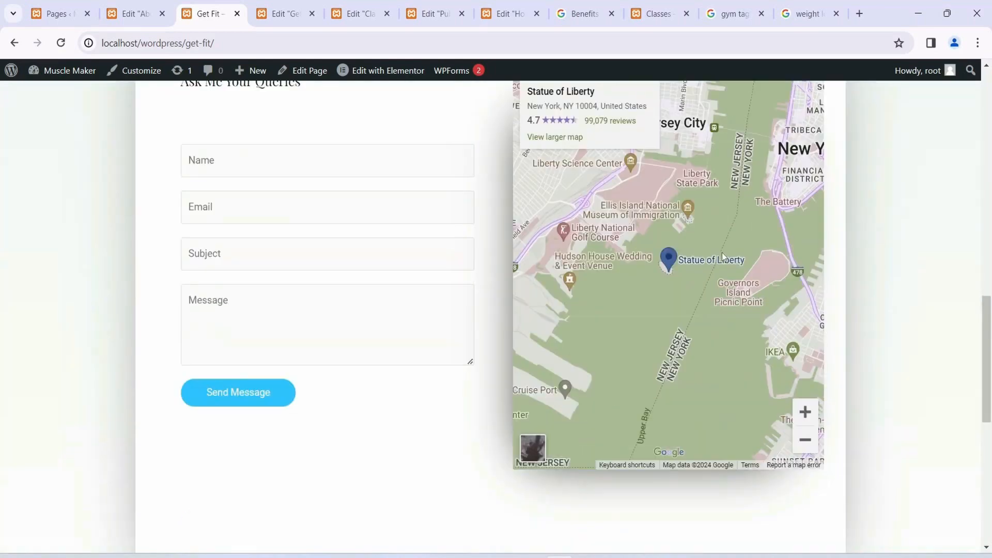
- Examine the Get Fit page's "Ask Me Your Queries" contact form, the embedded map and the social icons
{"action": "scroll", "coordinate": [745, 296], "scroll_direction": "up", "scroll_amount": 3}
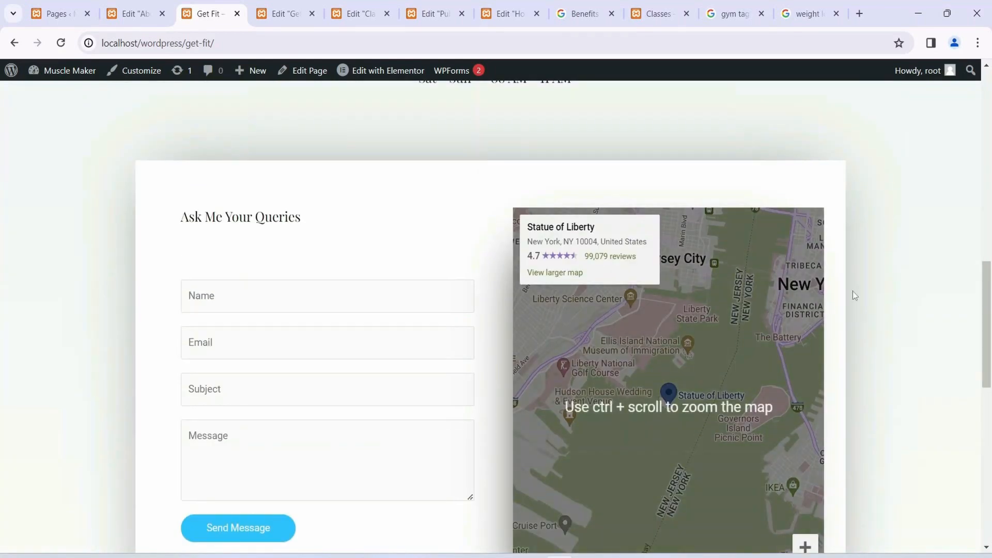
{"action": "scroll", "coordinate": [853, 291], "scroll_direction": "down", "scroll_amount": 3}
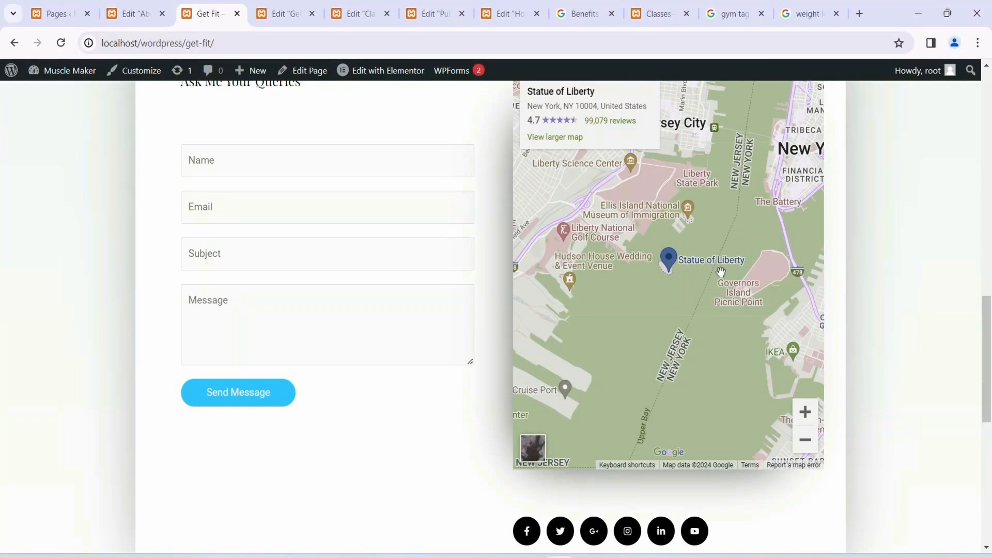
{"action": "scroll", "coordinate": [721, 271], "scroll_direction": "up", "scroll_amount": 3}
{"action": "left_click", "coordinate": [237, 299]}
{"action": "left_click_drag", "start_coordinate": [195, 218], "coordinate": [386, 232]}
{"action": "left_click", "coordinate": [383, 232]}
{"action": "left_click", "coordinate": [272, 302]}
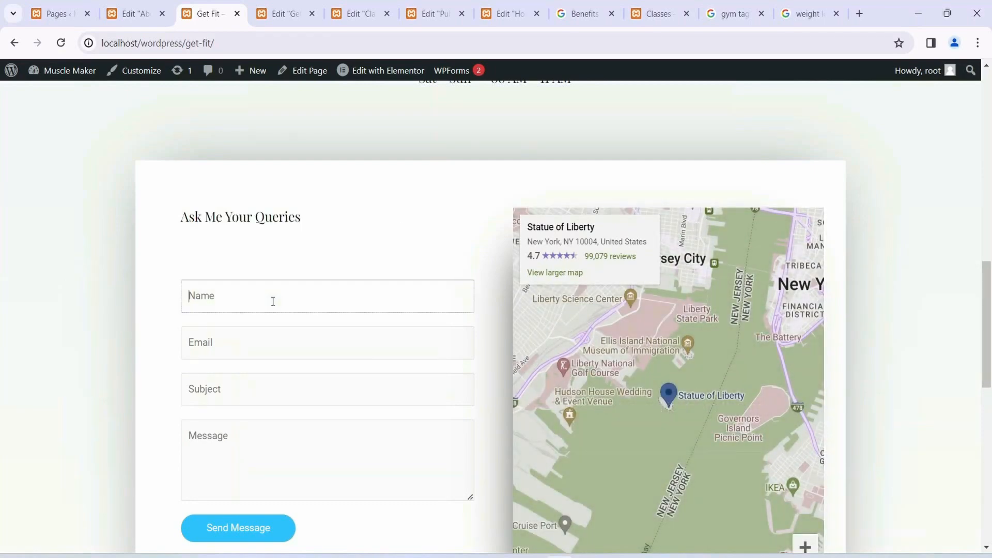
{"action": "scroll", "coordinate": [272, 301], "scroll_direction": "down", "scroll_amount": 8}
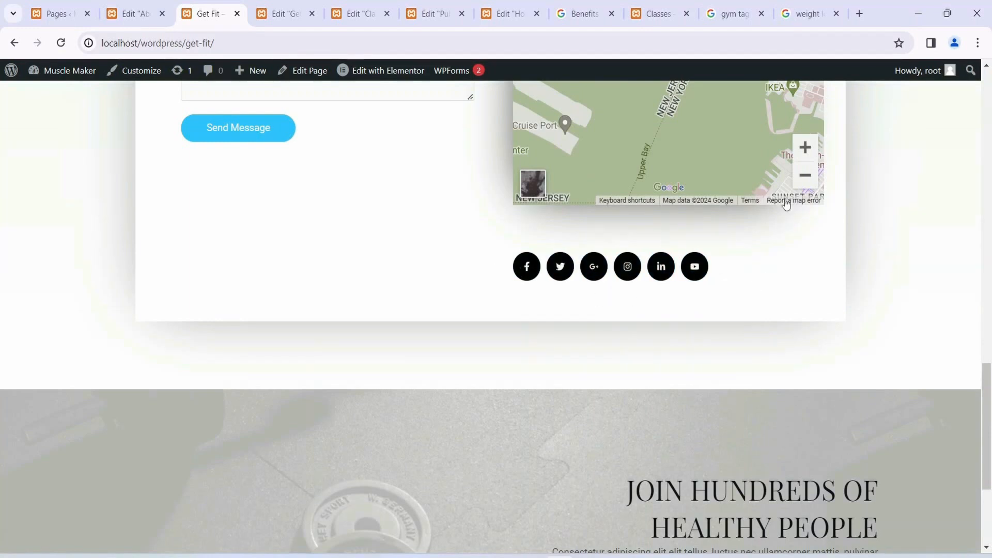
- Switch to the Get Fit page's editor and open the Facebook item's link in the Social Icons widget
{"action": "left_click", "coordinate": [281, 14]}
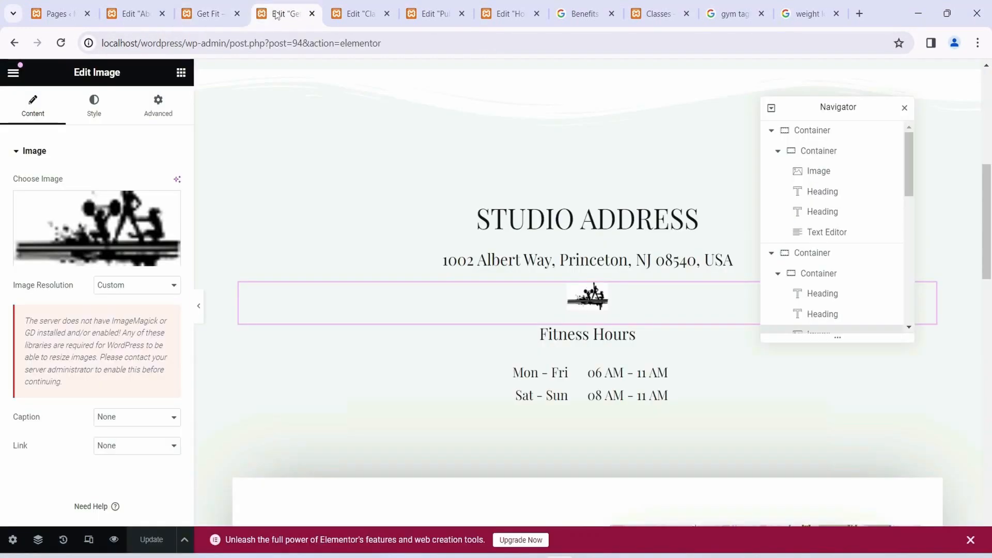
{"action": "scroll", "coordinate": [417, 268], "scroll_direction": "down", "scroll_amount": 10}
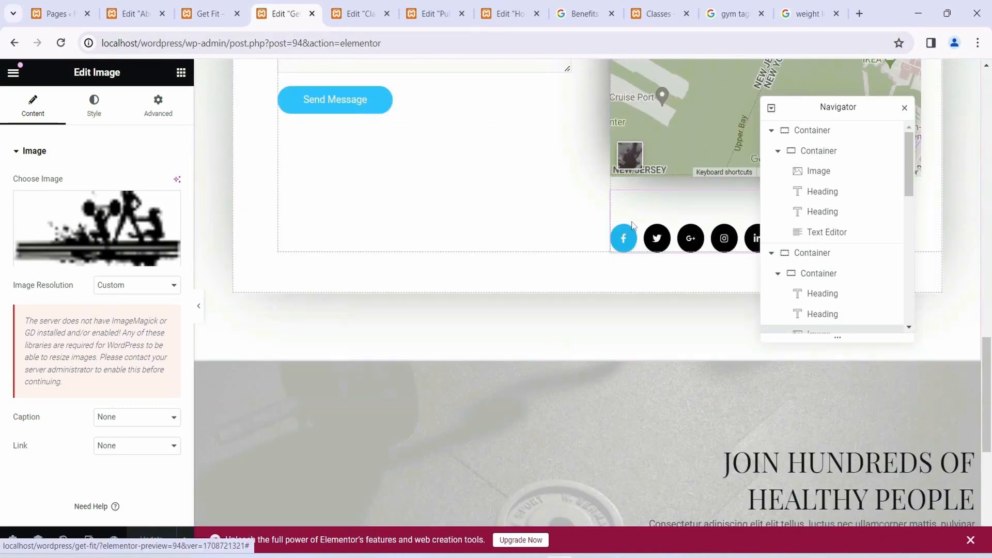
{"action": "left_click", "coordinate": [641, 213]}
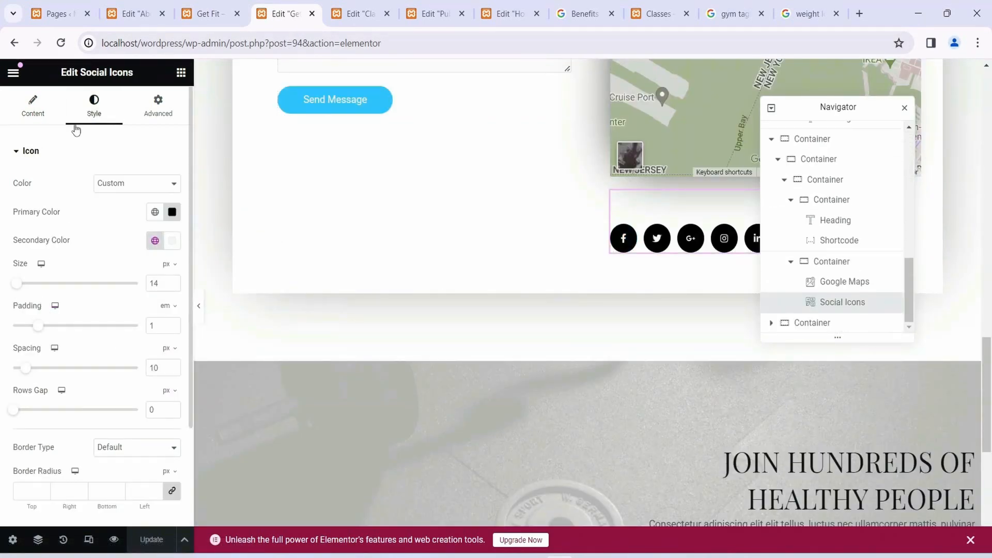
{"action": "left_click", "coordinate": [46, 117]}
{"action": "left_click", "coordinate": [71, 214]}
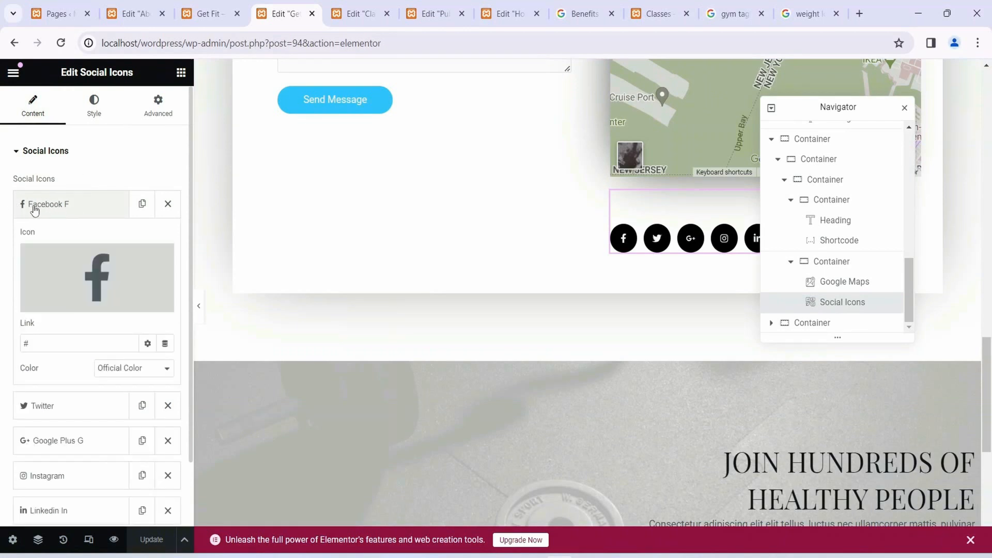
{"action": "left_click", "coordinate": [51, 339]}
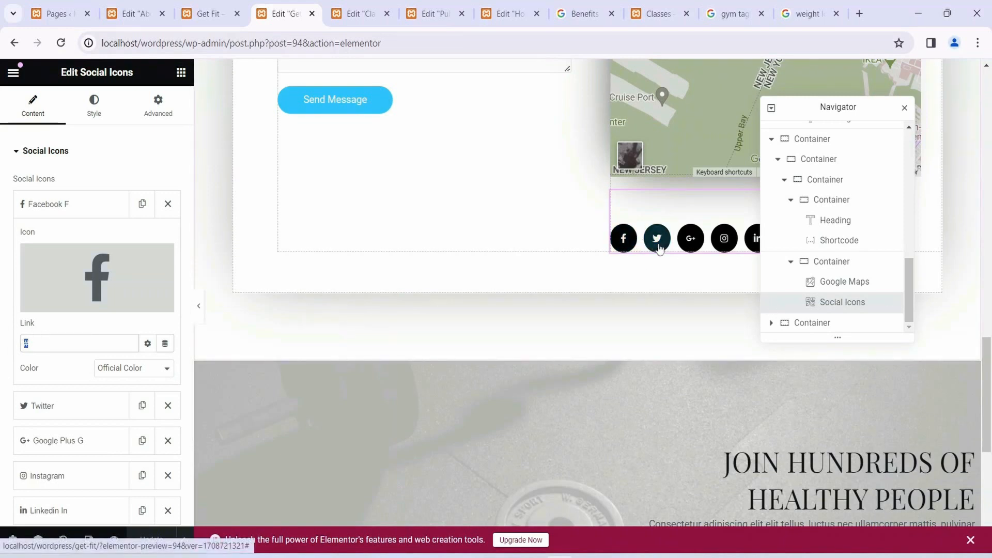
- View the Twitter item's link settings, and remove the Google Plus item from the Social Icons widget
{"action": "scroll", "coordinate": [111, 272], "scroll_direction": "down", "scroll_amount": 3}
{"action": "left_click", "coordinate": [84, 271]}
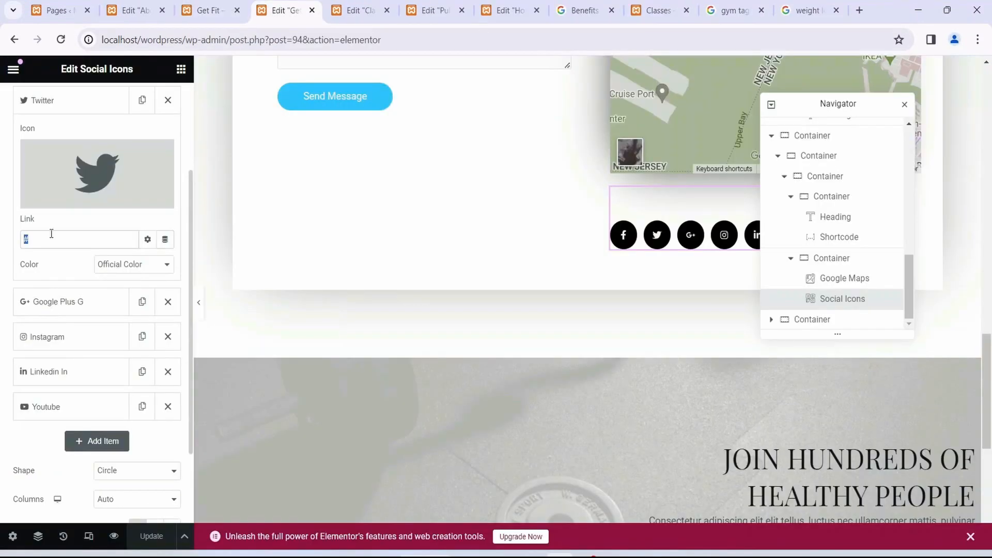
{"action": "left_click", "coordinate": [68, 309]}
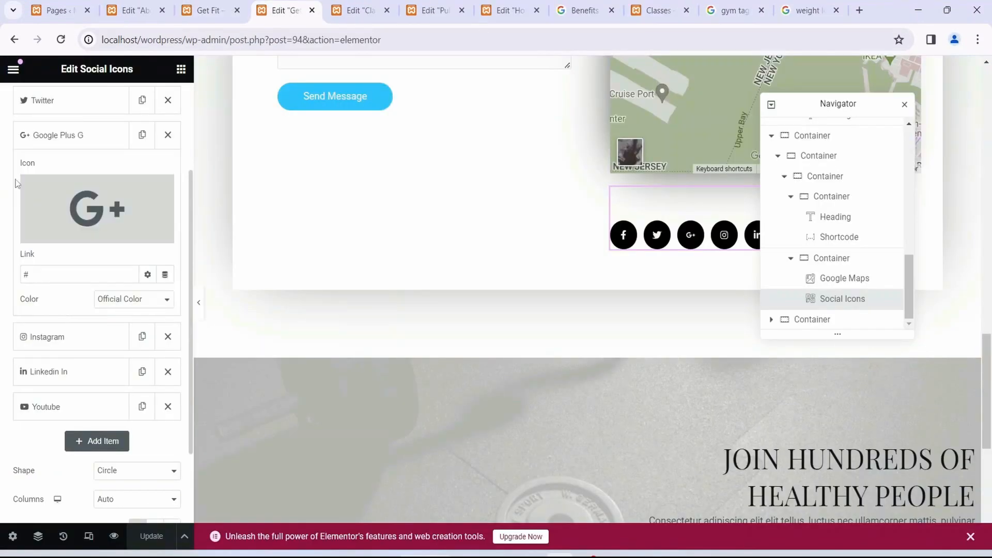
{"action": "mouse_move", "coordinate": [65, 248]}
{"action": "scroll", "coordinate": [167, 219], "scroll_direction": "up", "scroll_amount": 2}
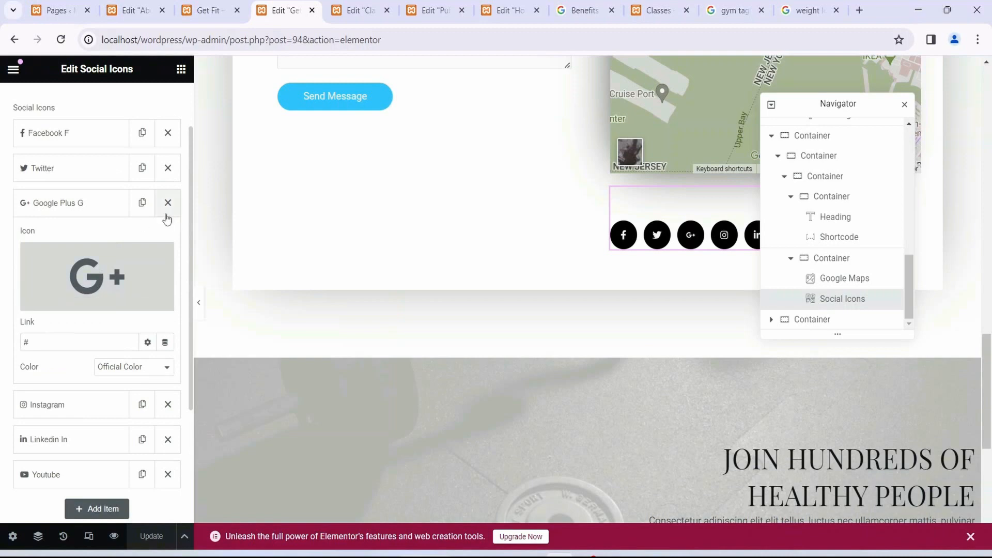
{"action": "left_click", "coordinate": [167, 204]}
- Check the Instagram, LinkedIn and YouTube link settings, and update the Get Fit page
{"action": "left_click", "coordinate": [65, 204]}
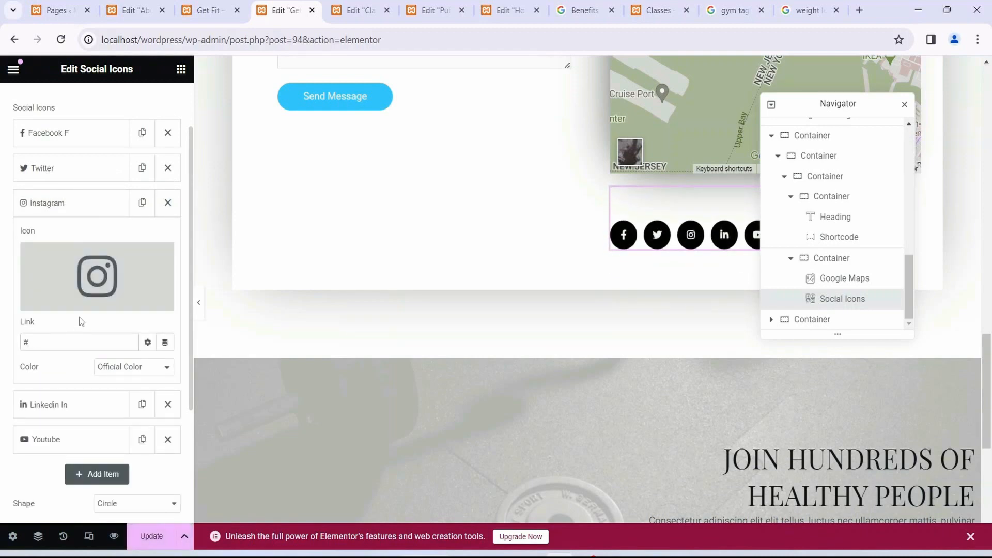
{"action": "scroll", "coordinate": [80, 321], "scroll_direction": "down", "scroll_amount": 2}
{"action": "left_click", "coordinate": [74, 335]}
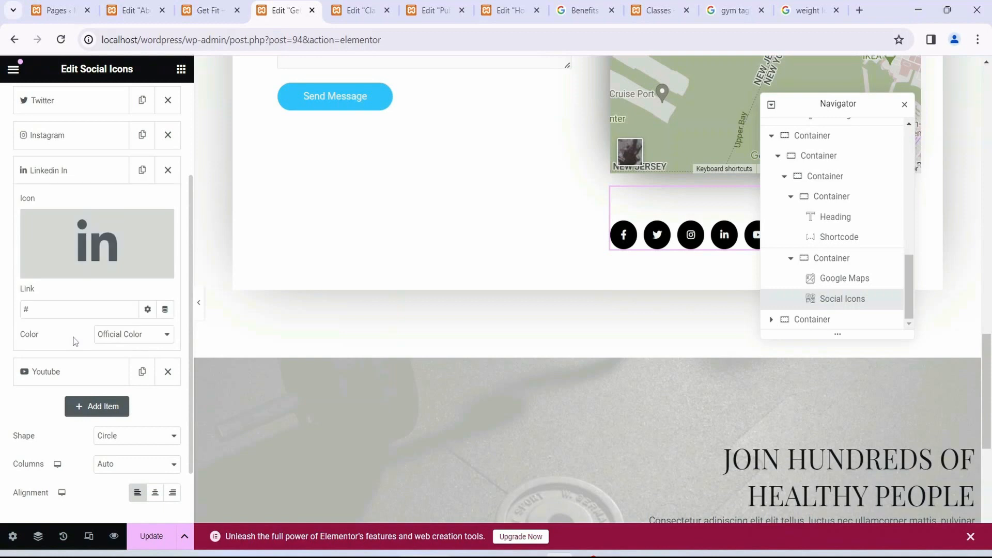
{"action": "scroll", "coordinate": [72, 312], "scroll_direction": "down", "scroll_amount": 2}
{"action": "left_click", "coordinate": [69, 303]}
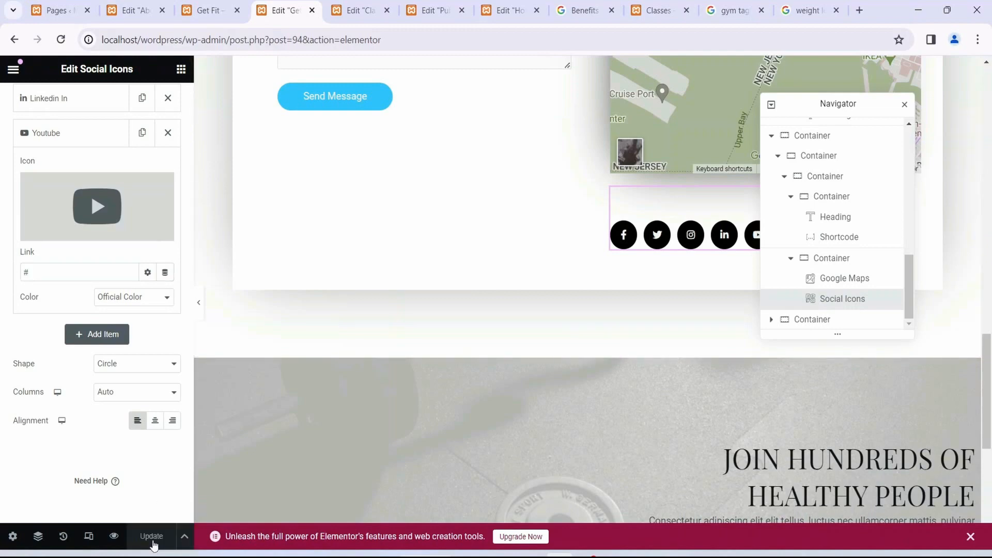
{"action": "scroll", "coordinate": [546, 460], "scroll_direction": "up", "scroll_amount": 10}
{"action": "scroll", "coordinate": [516, 453], "scroll_direction": "up", "scroll_amount": 8}
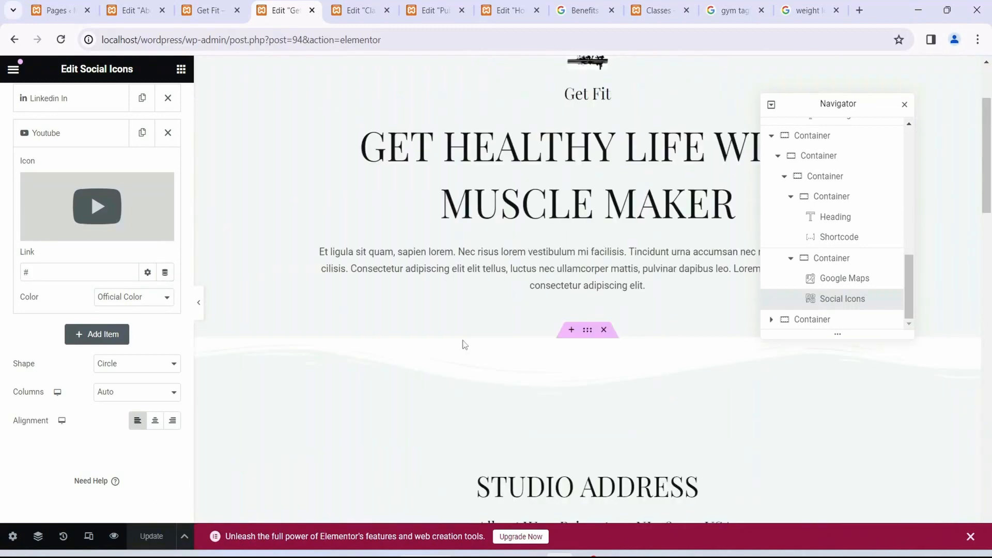
- Close the editor tabs of the Classes, Publications, Home and Get Fit pages, and return to the start of the published Get Fit page
{"action": "left_click", "coordinate": [357, 11]}
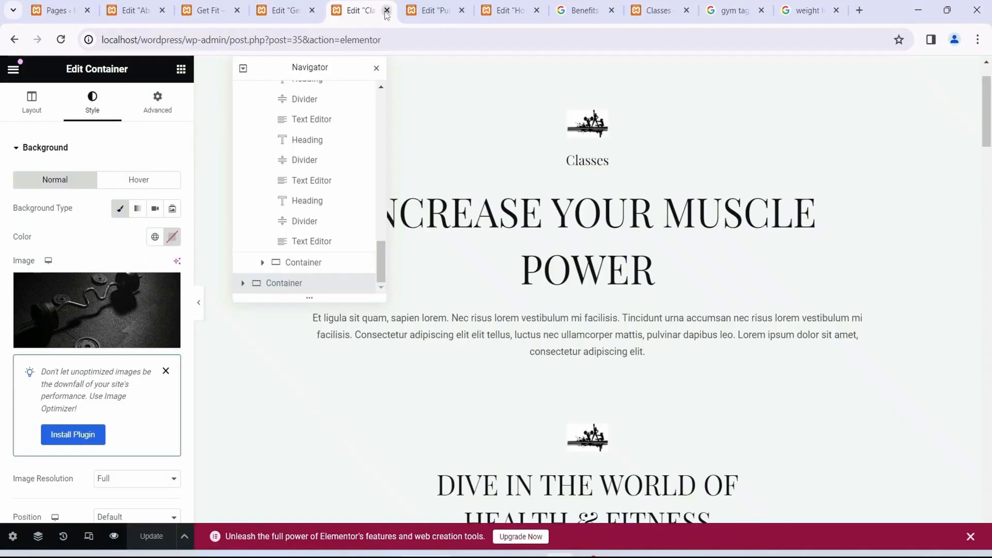
{"action": "left_click", "coordinate": [386, 10]}
{"action": "left_click", "coordinate": [387, 10]}
{"action": "left_click", "coordinate": [386, 10]}
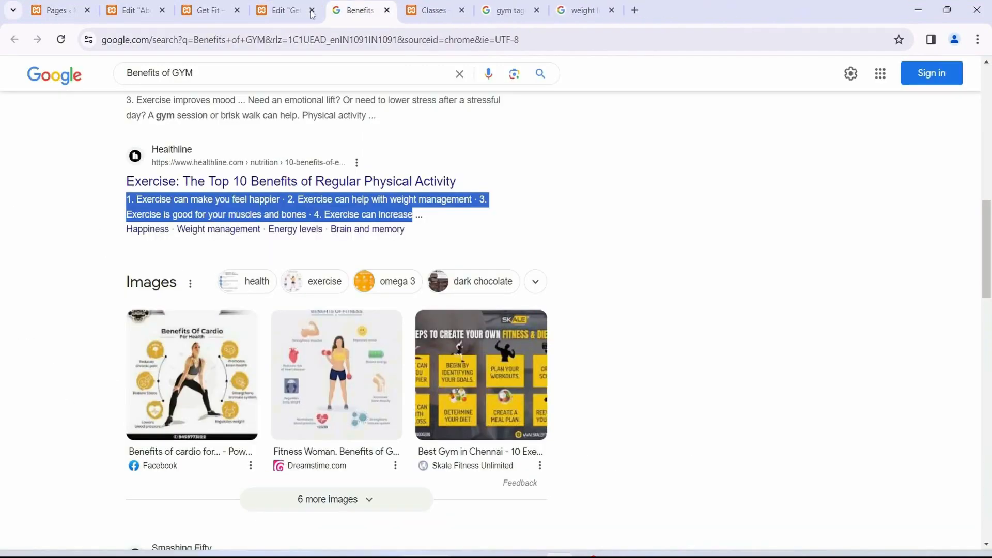
{"action": "left_click", "coordinate": [312, 14]}
{"action": "left_click", "coordinate": [312, 10]}
{"action": "left_click", "coordinate": [210, 11]}
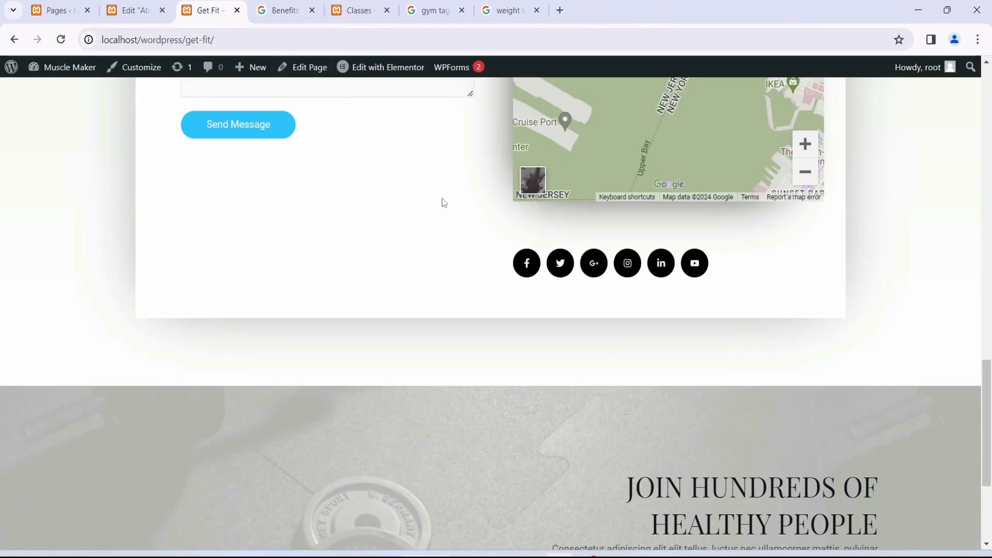
{"action": "scroll", "coordinate": [455, 295], "scroll_direction": "up", "scroll_amount": 10}
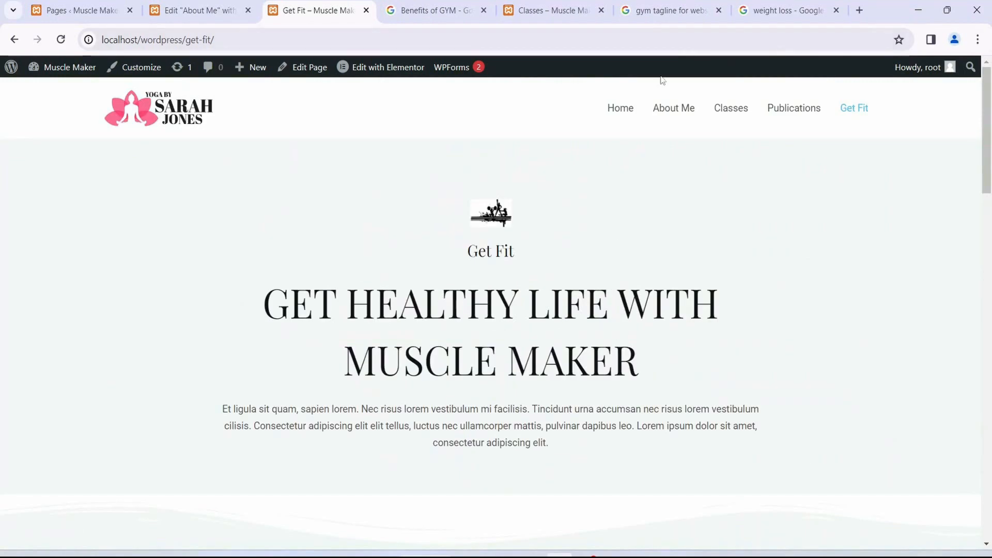